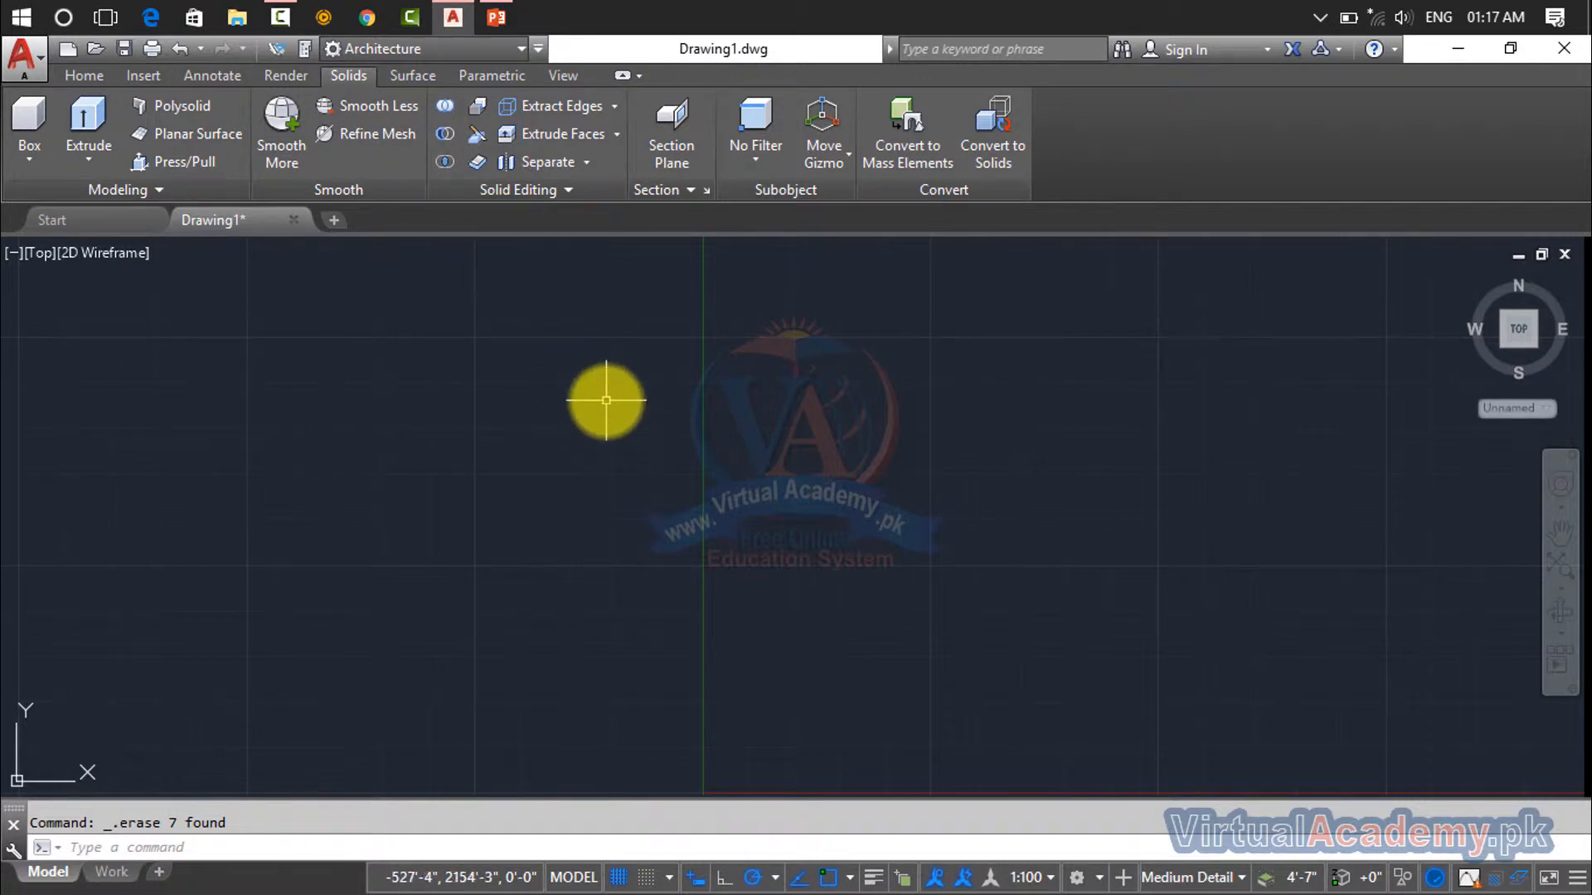
Draw a horizontal line 10' long in the empty drawing area
text(l)
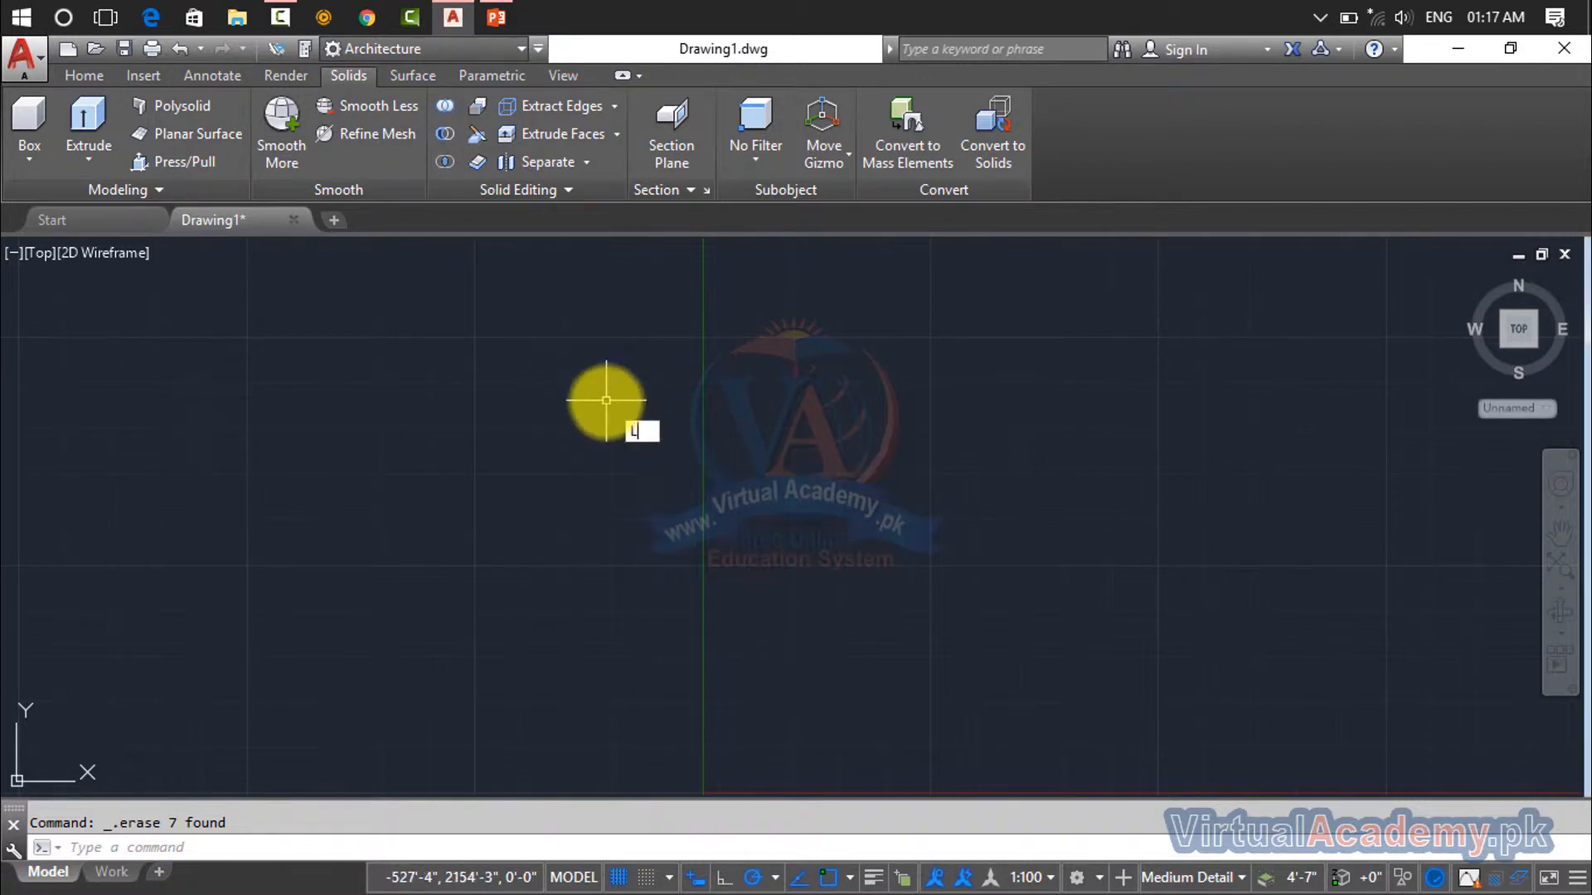
key(Return)
click(589, 430)
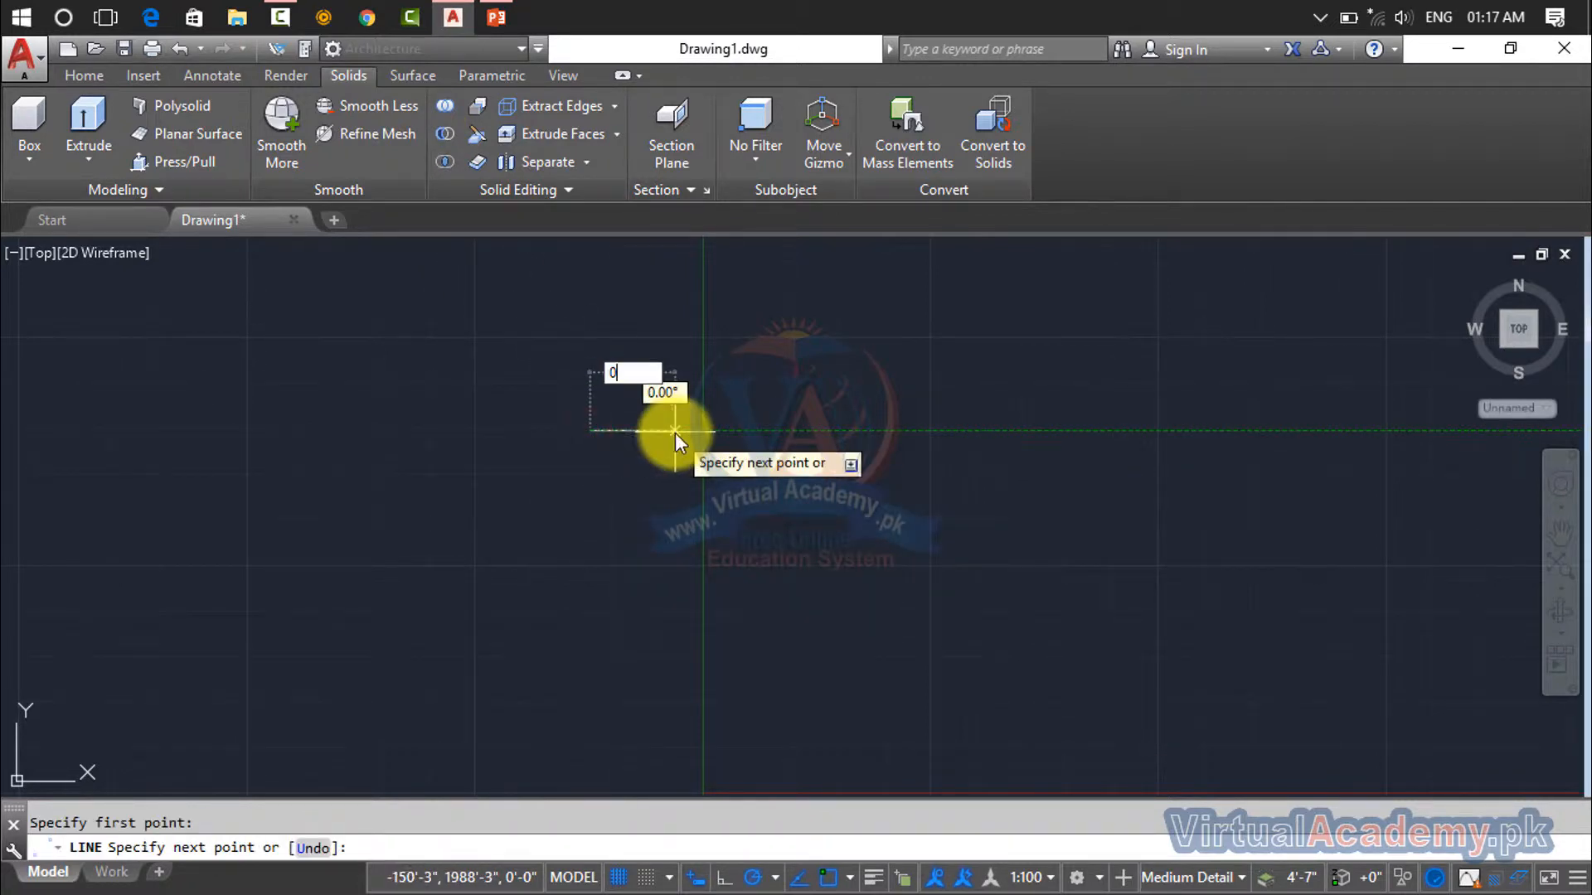
key(BackSpace)
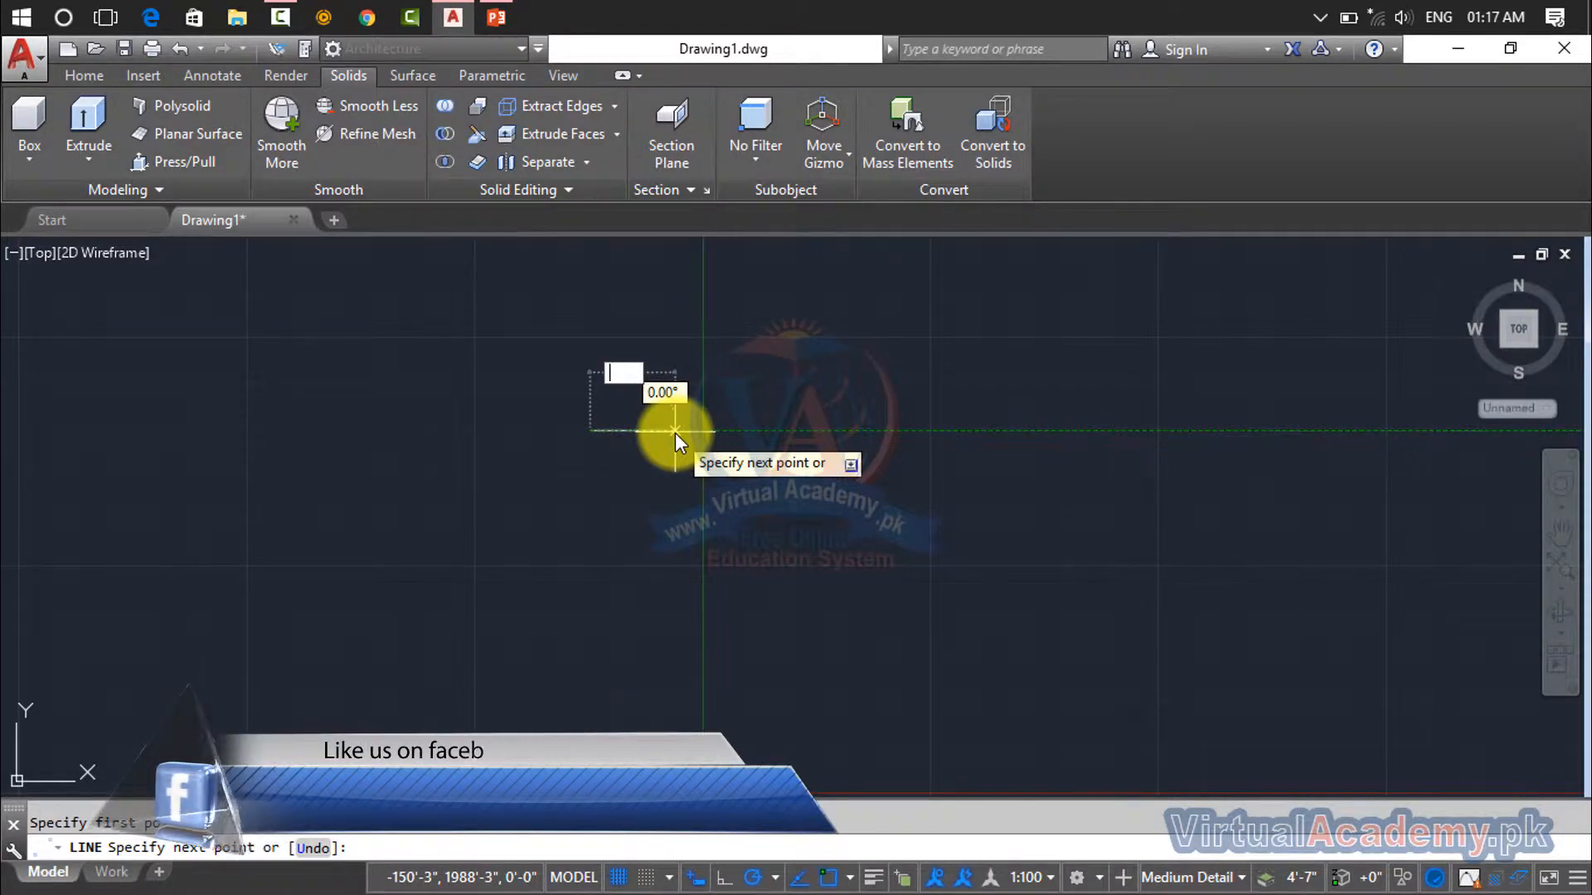
text(10')
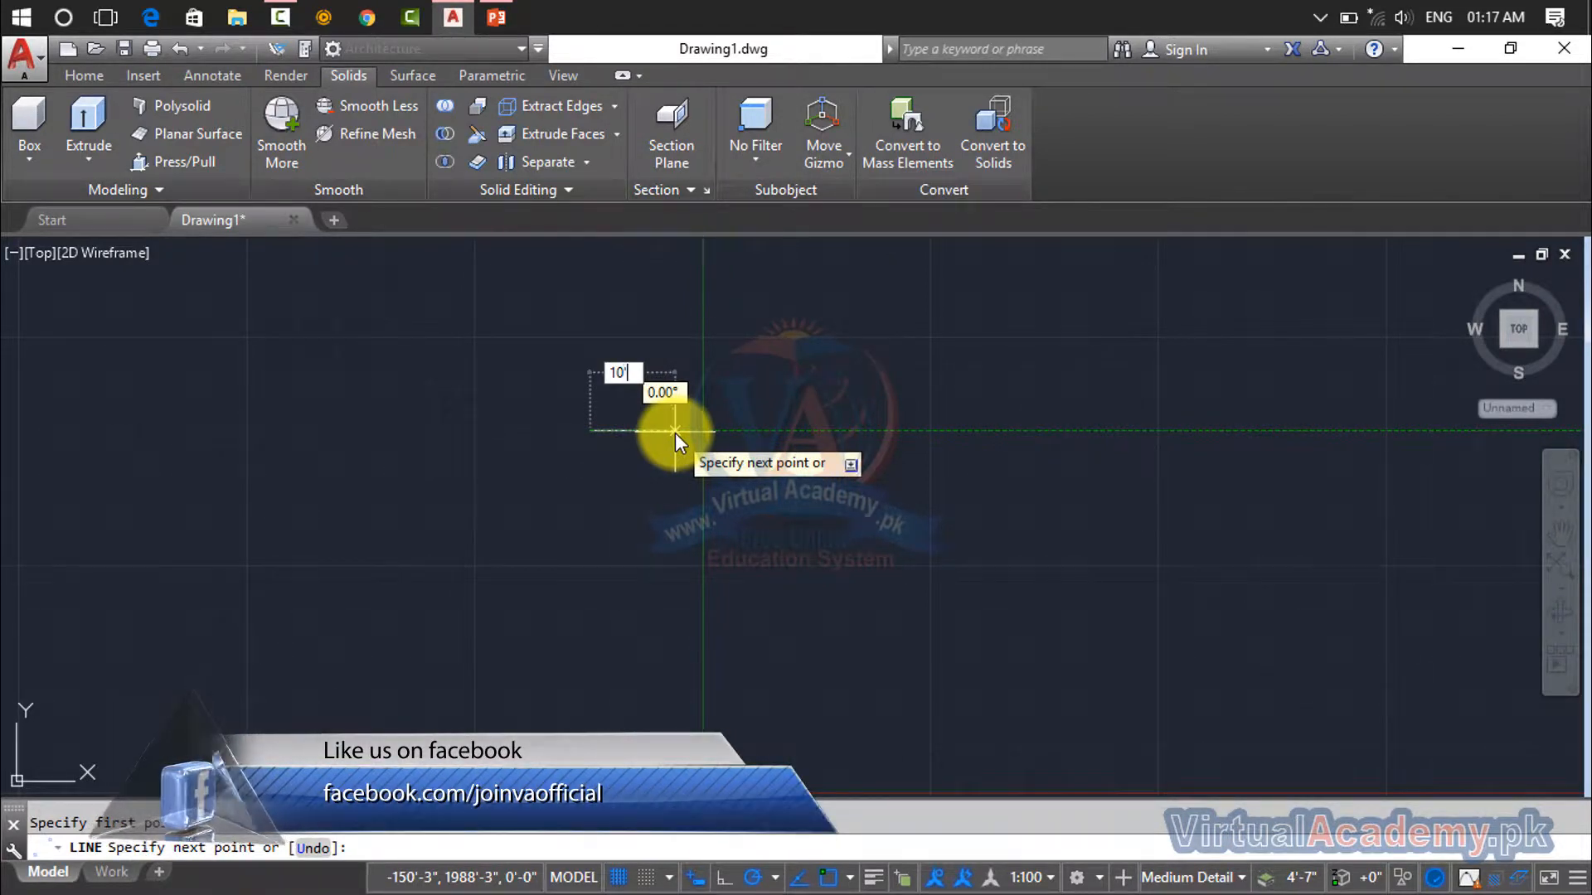
key(Return)
key(Return)
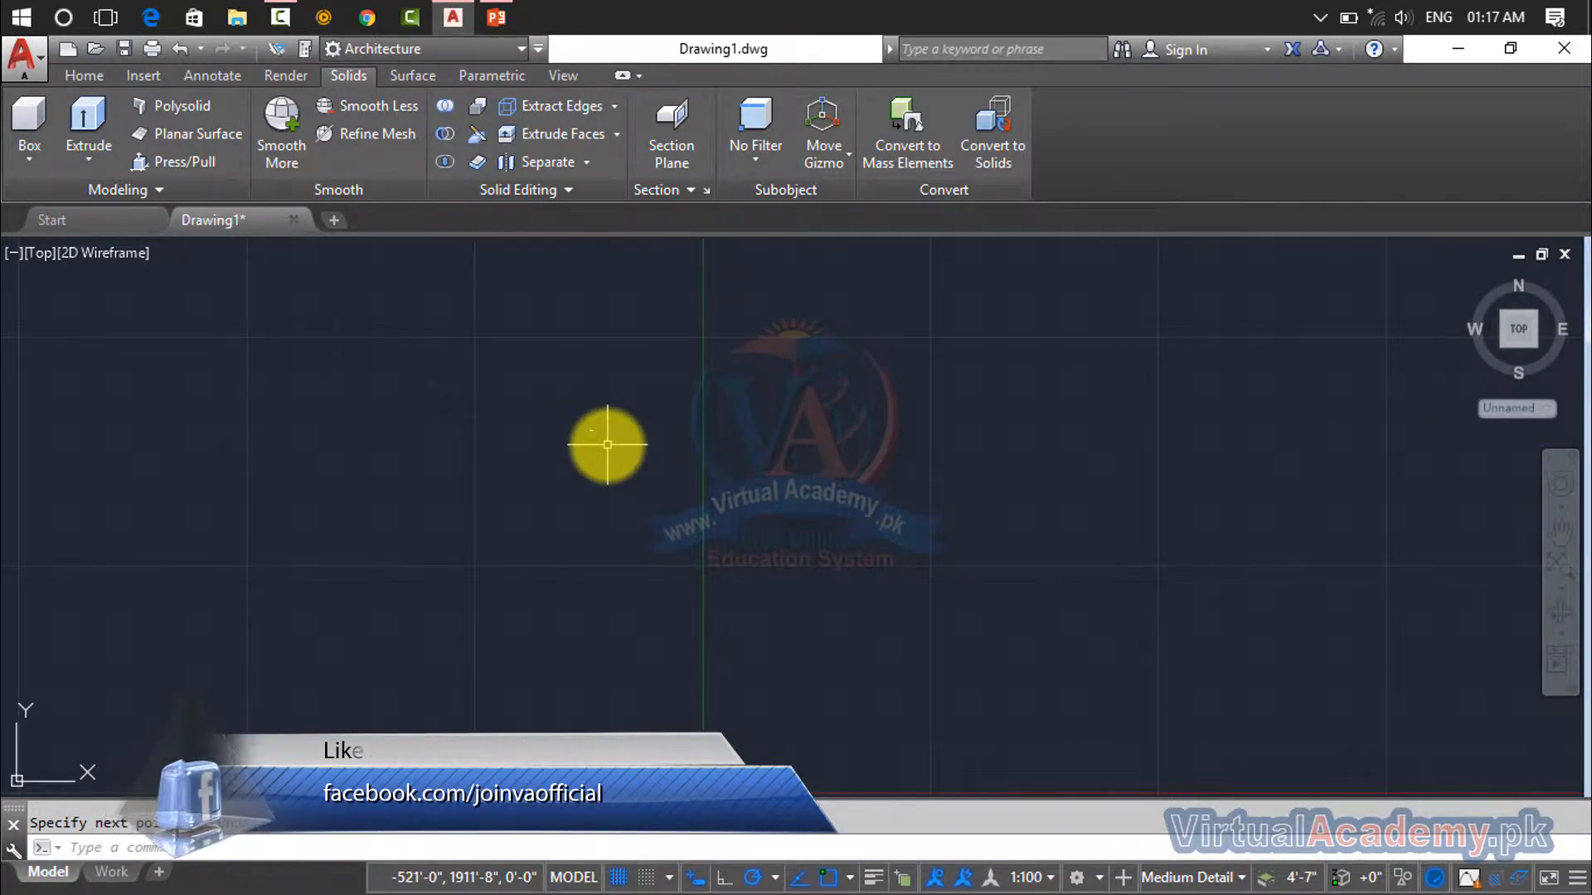
Zoom the view to the drawing's extents and erase the 10' line
text(Z)
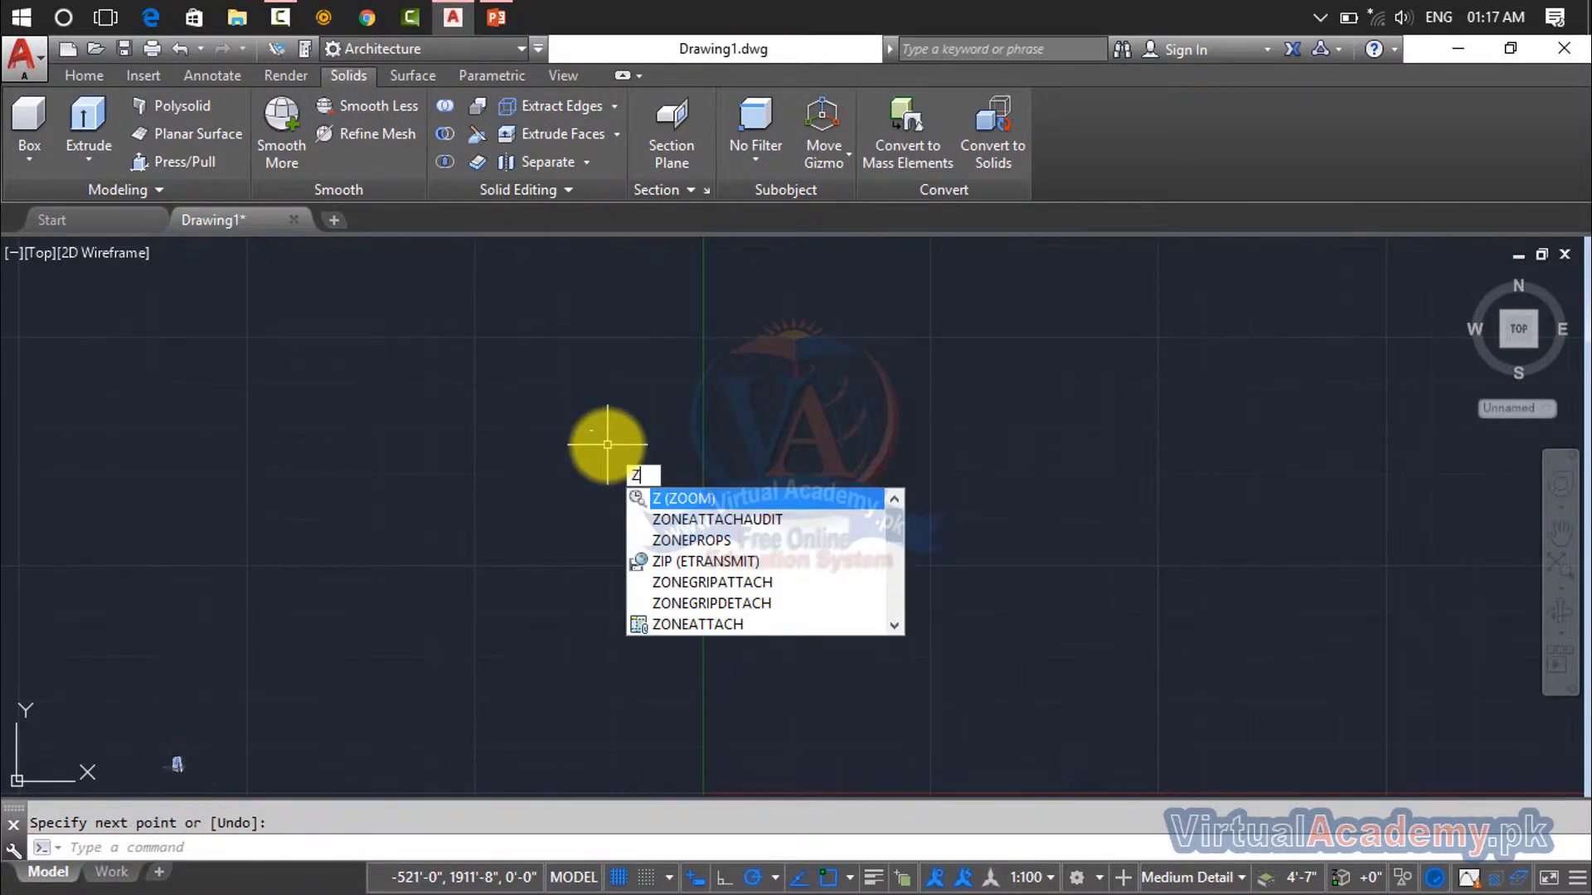
key(Return)
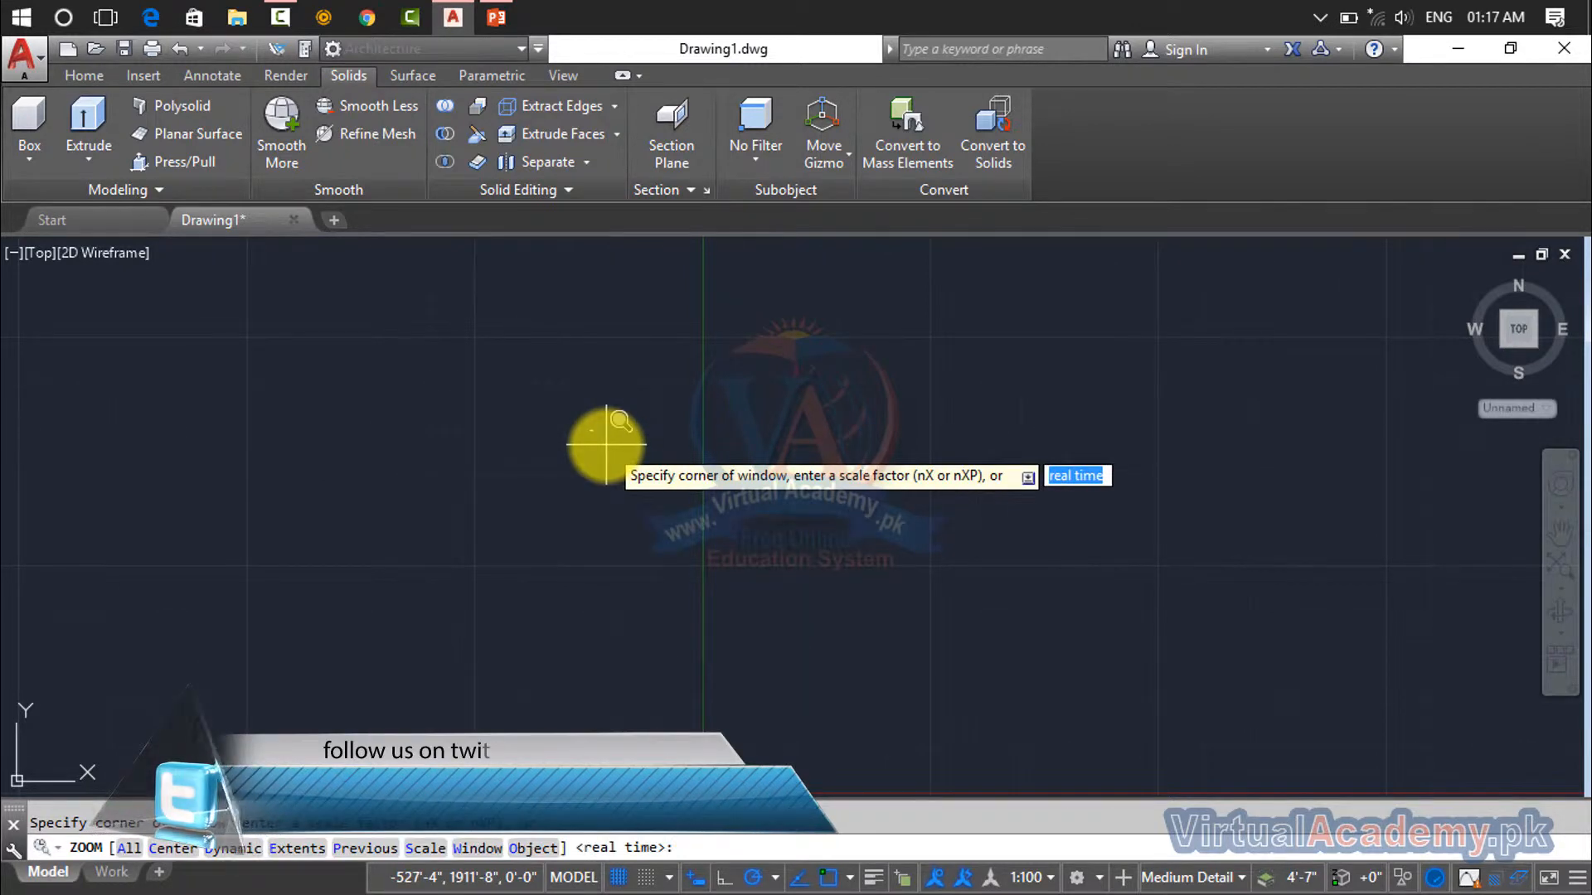
text(e)
key(Return)
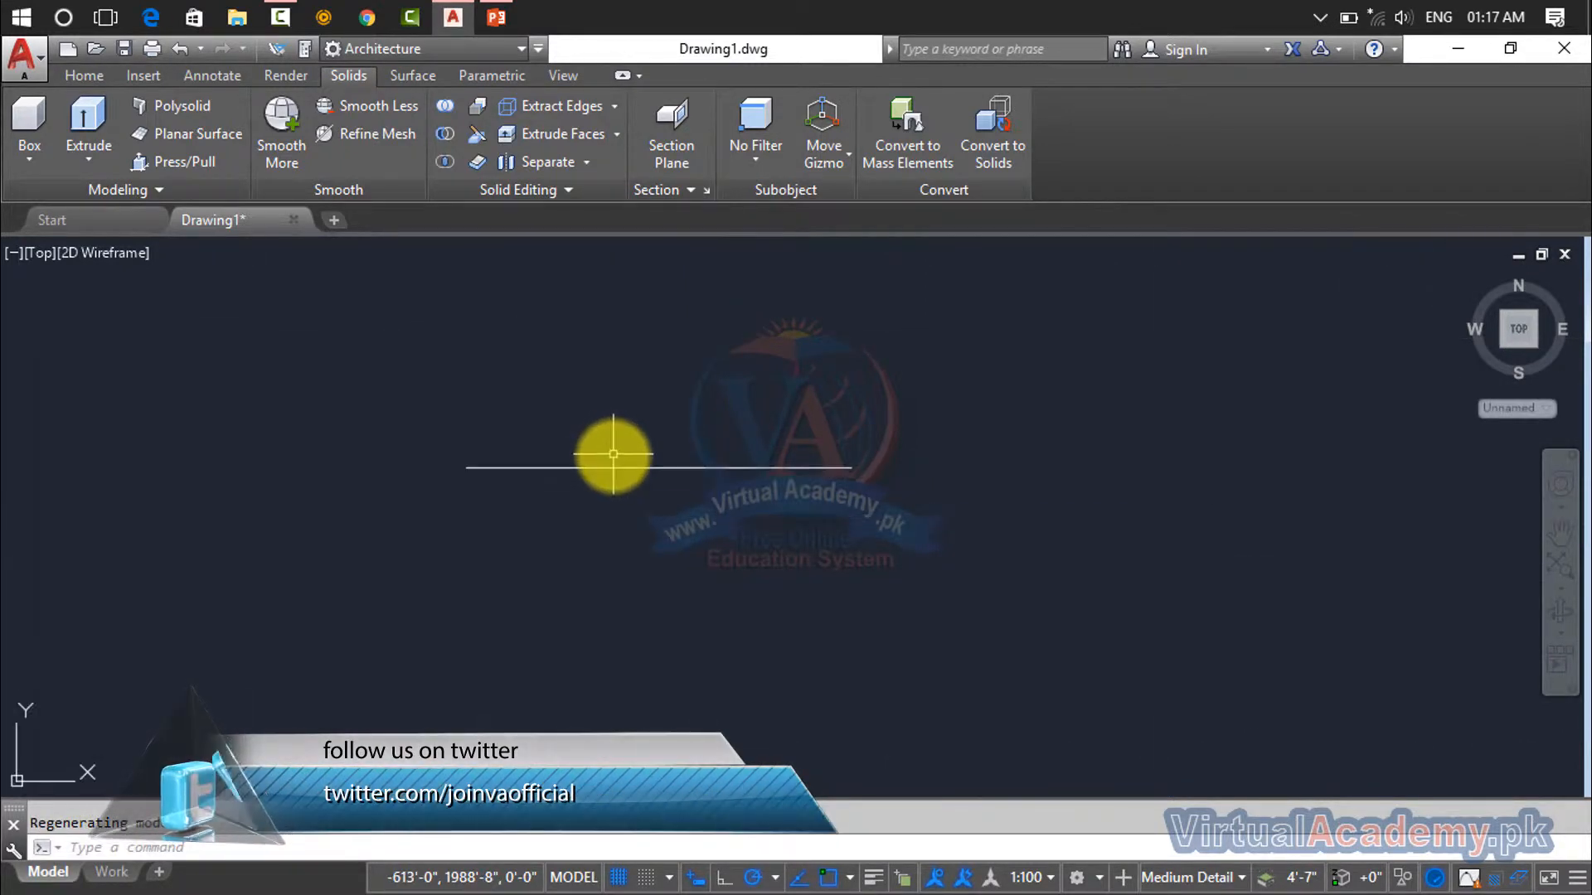
click(613, 468)
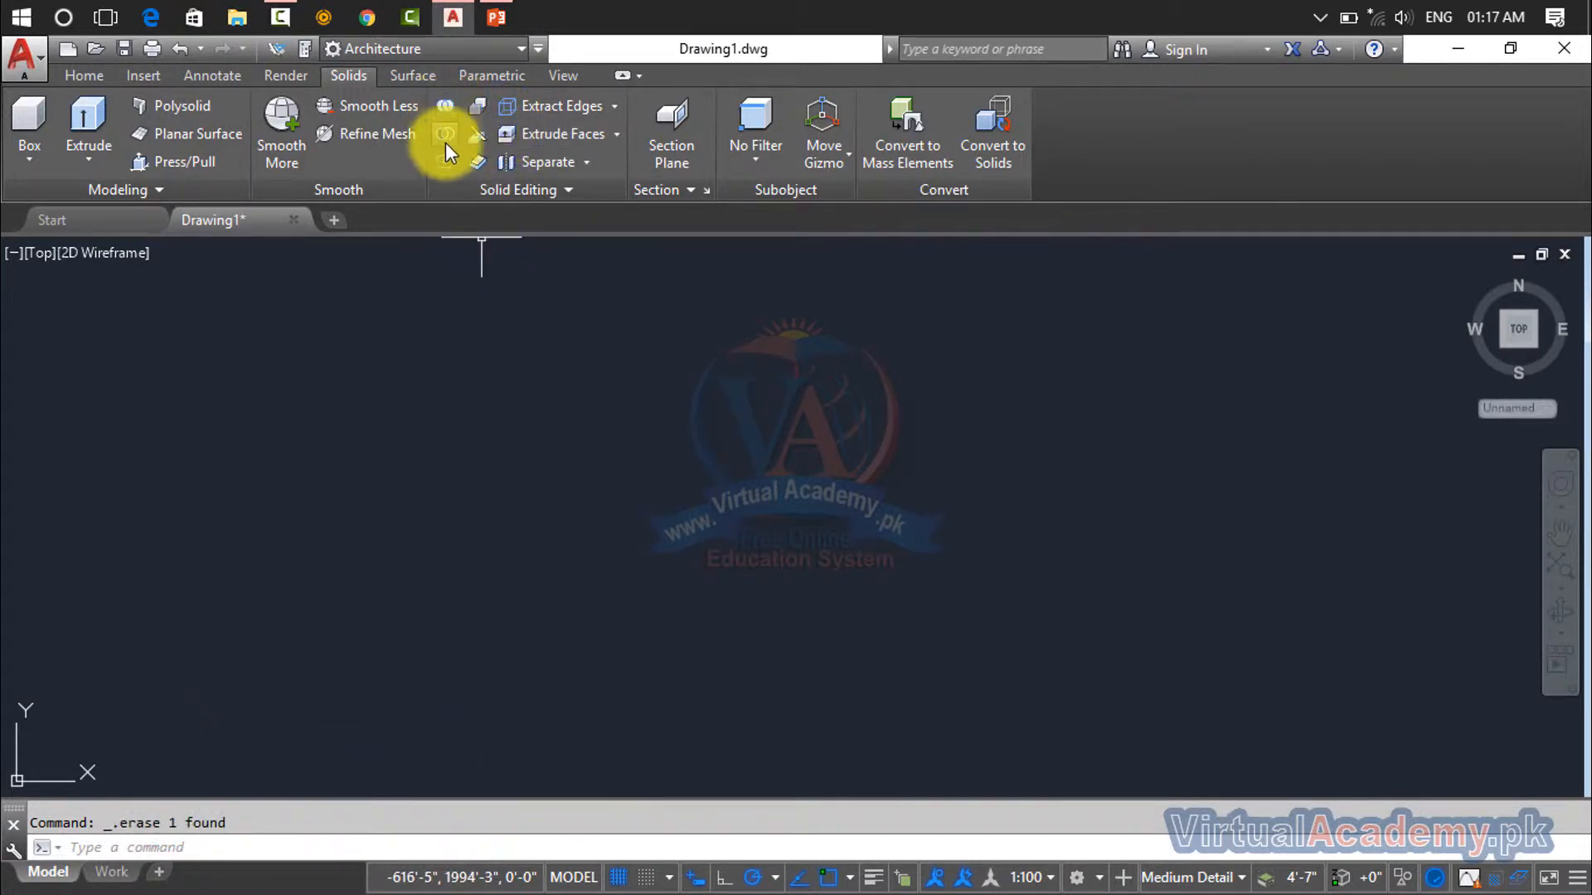
click(38, 160)
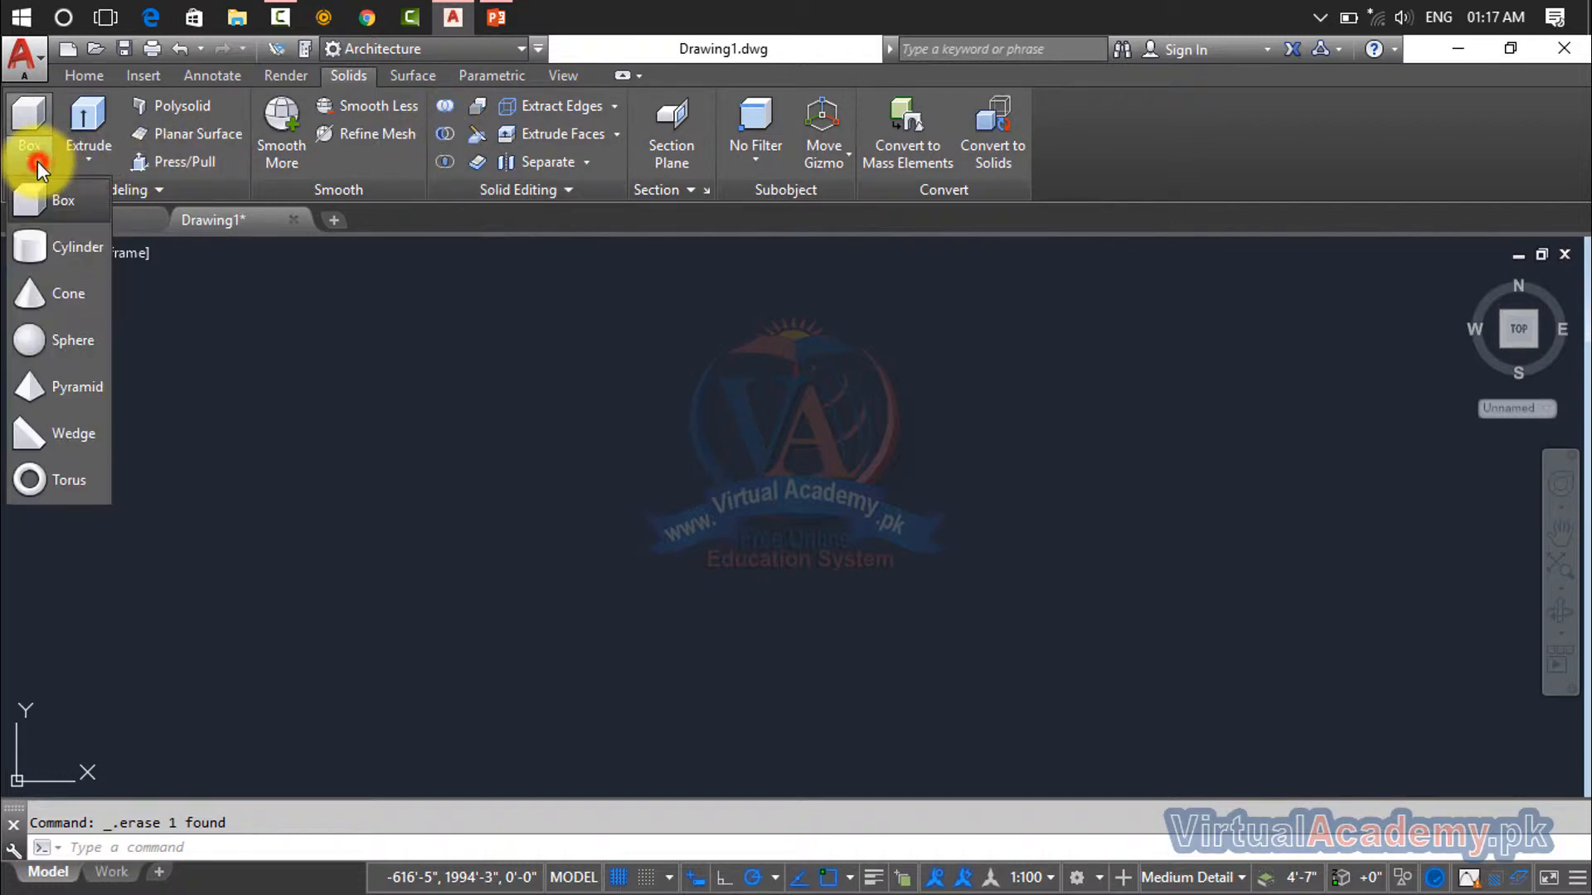
click(38, 207)
click(303, 464)
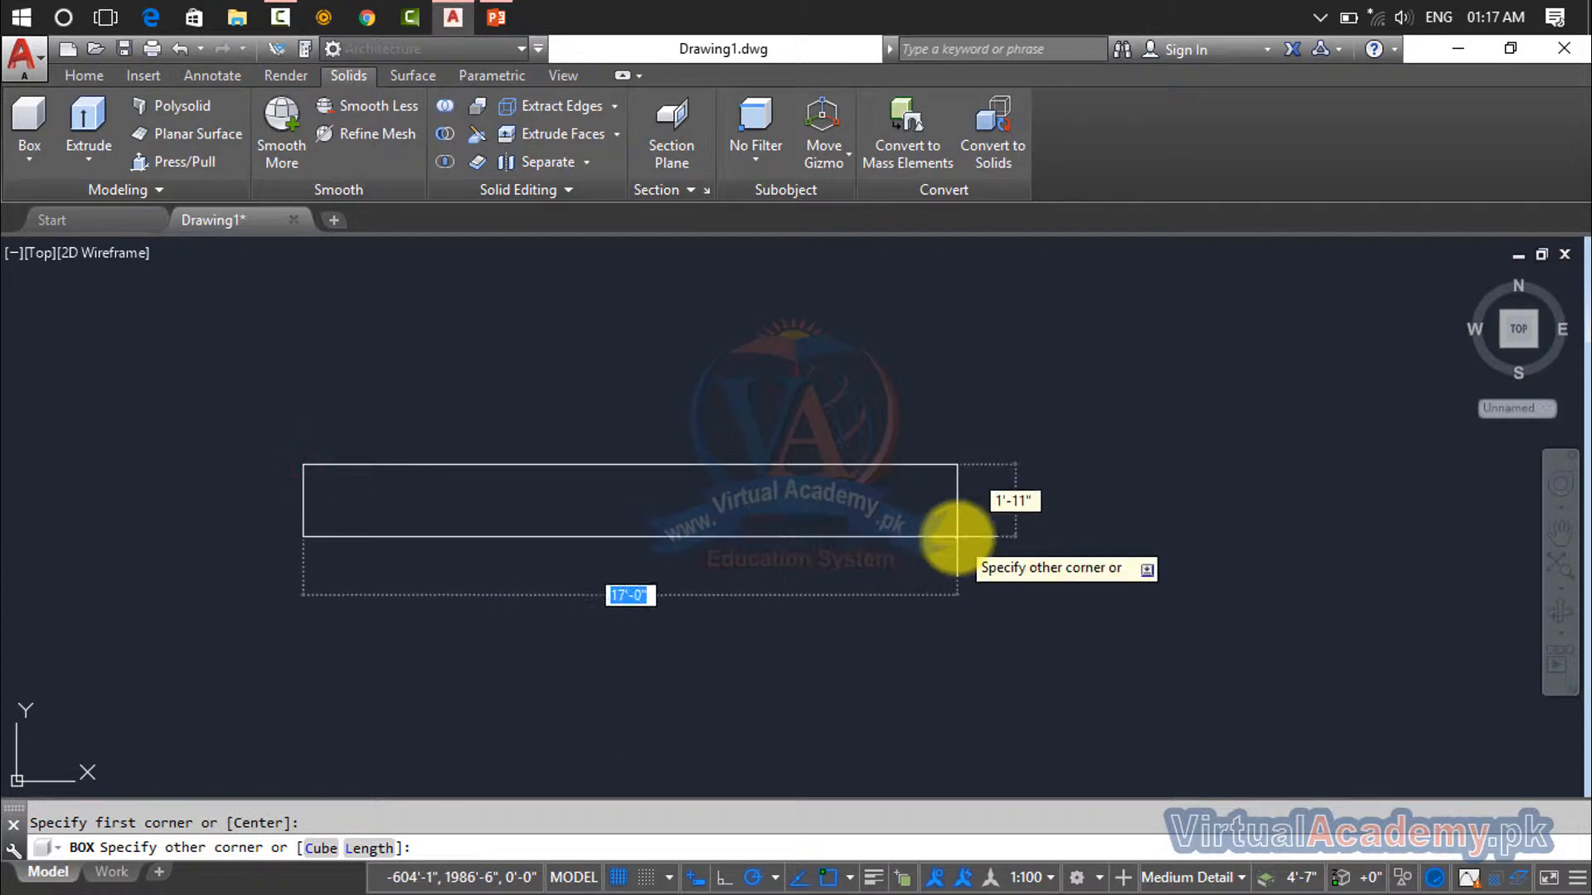
click(967, 502)
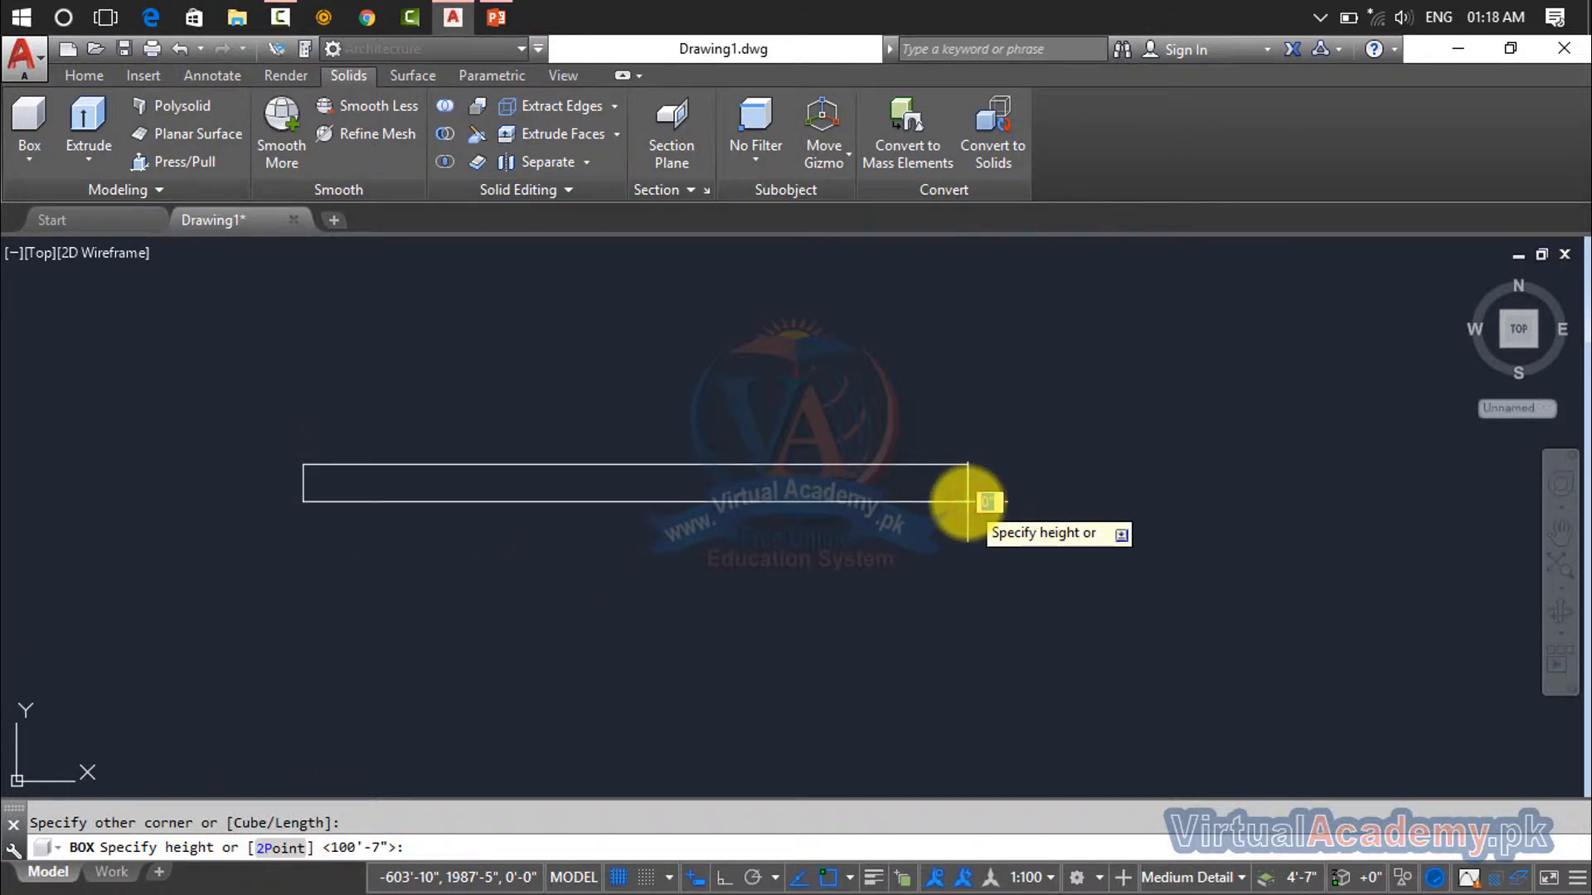
key(Escape)
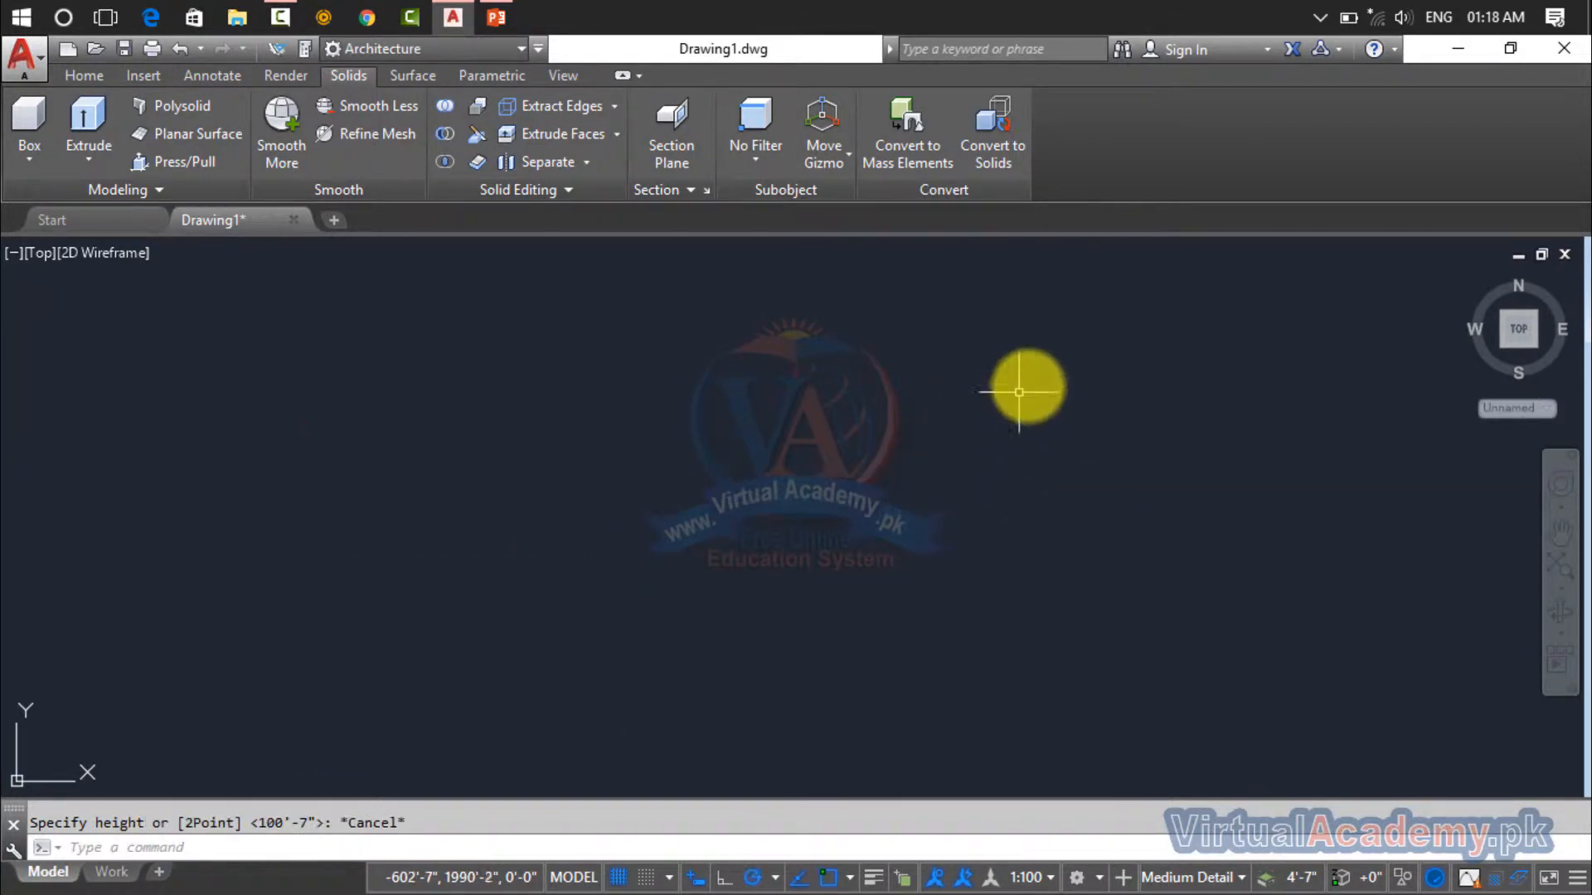
click(1024, 381)
key(Escape)
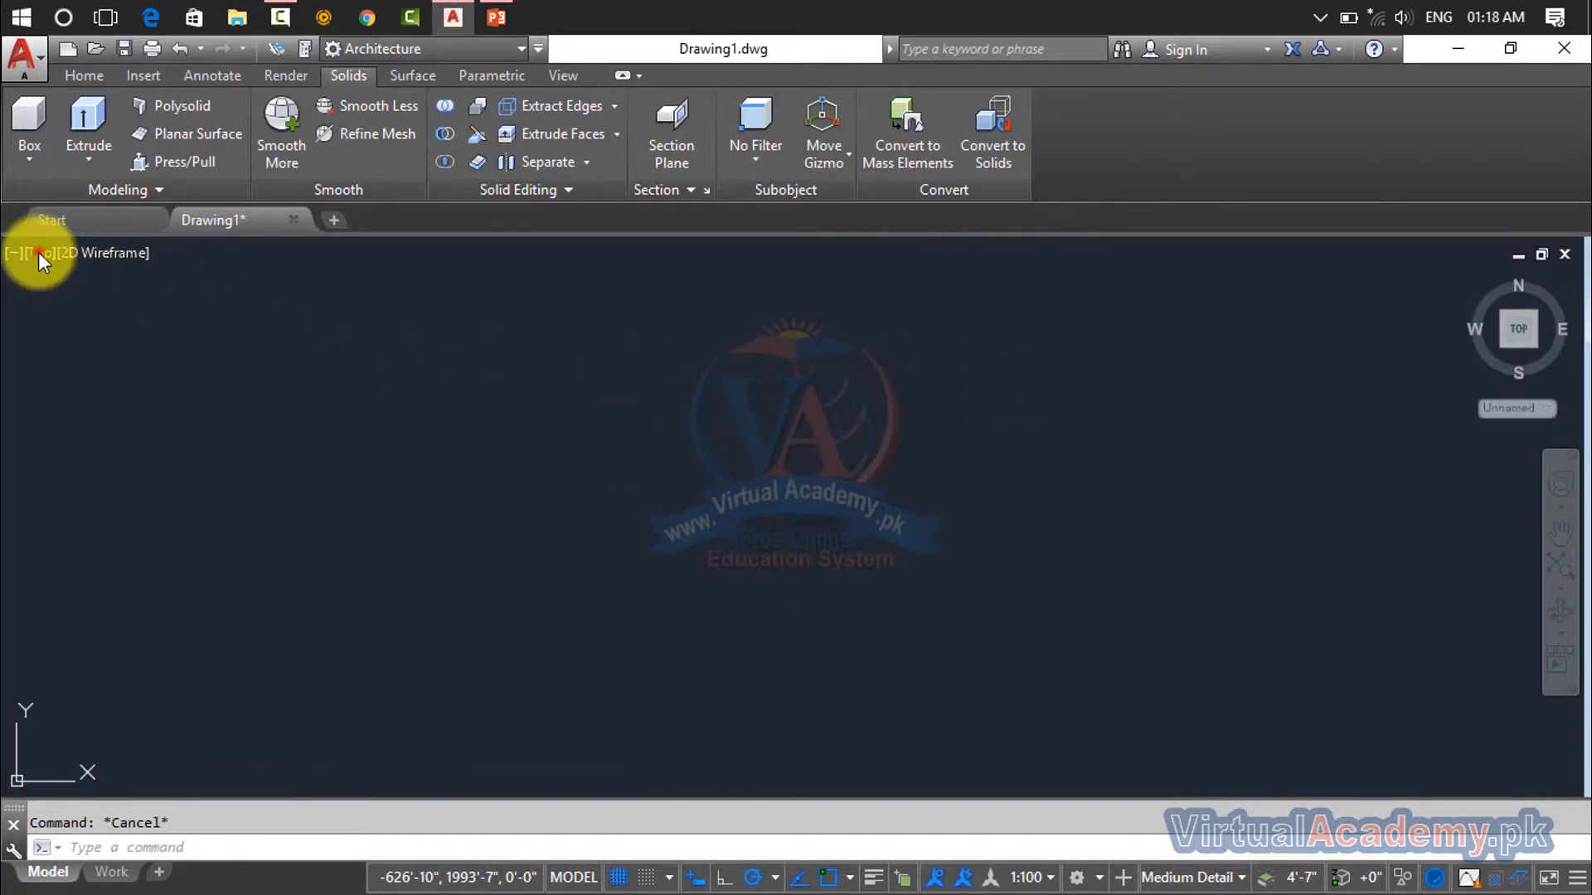
Set the viewport to the SW Isometric view with the Realistic visual style
click(38, 252)
click(104, 466)
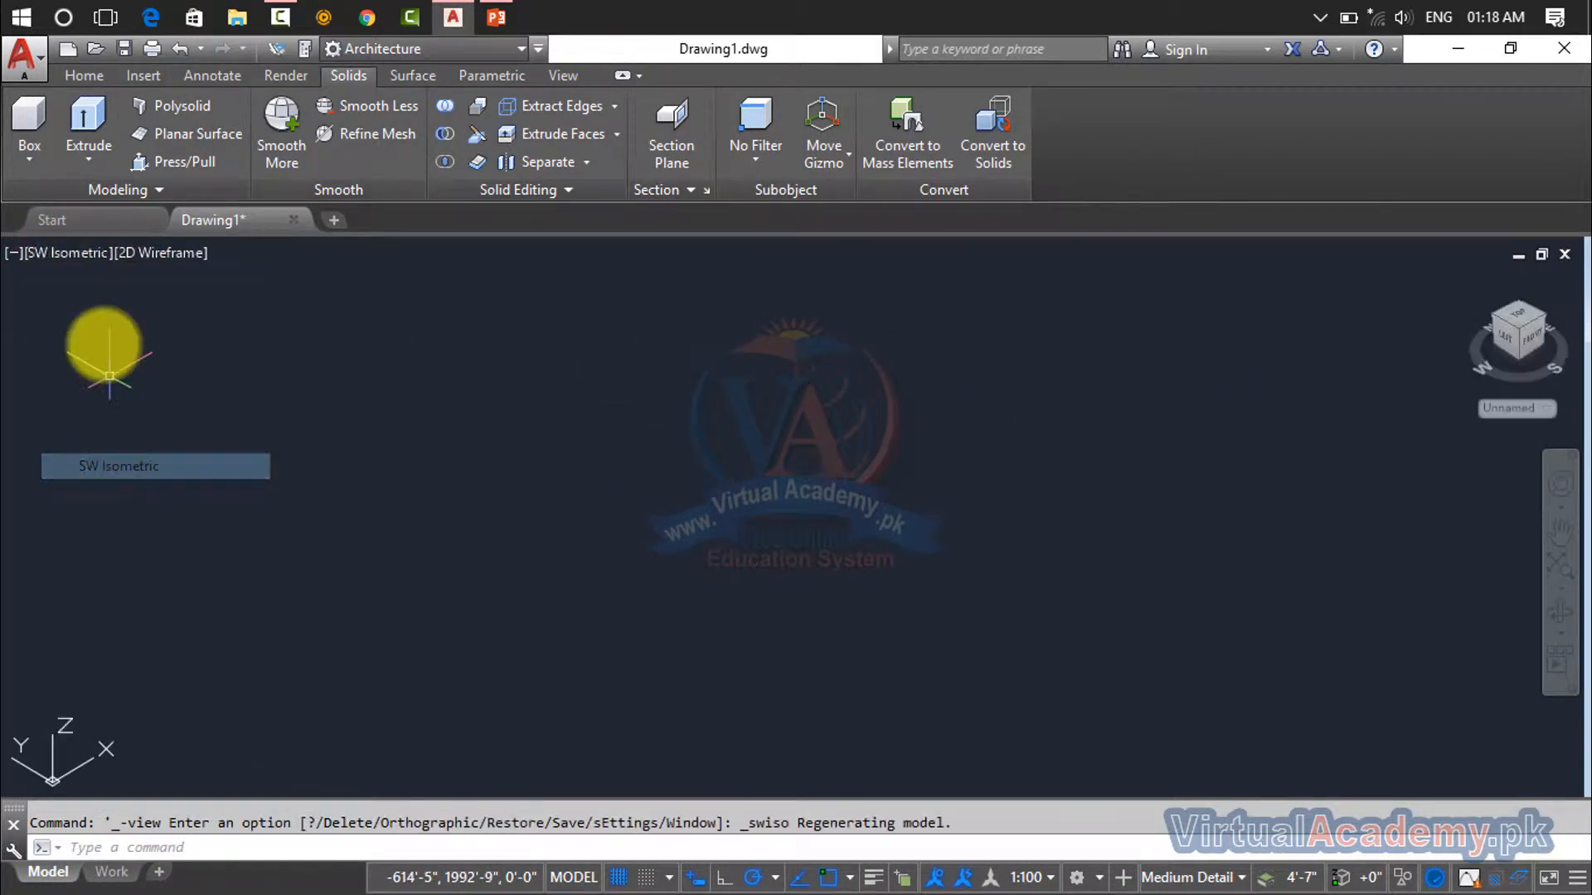
click(162, 254)
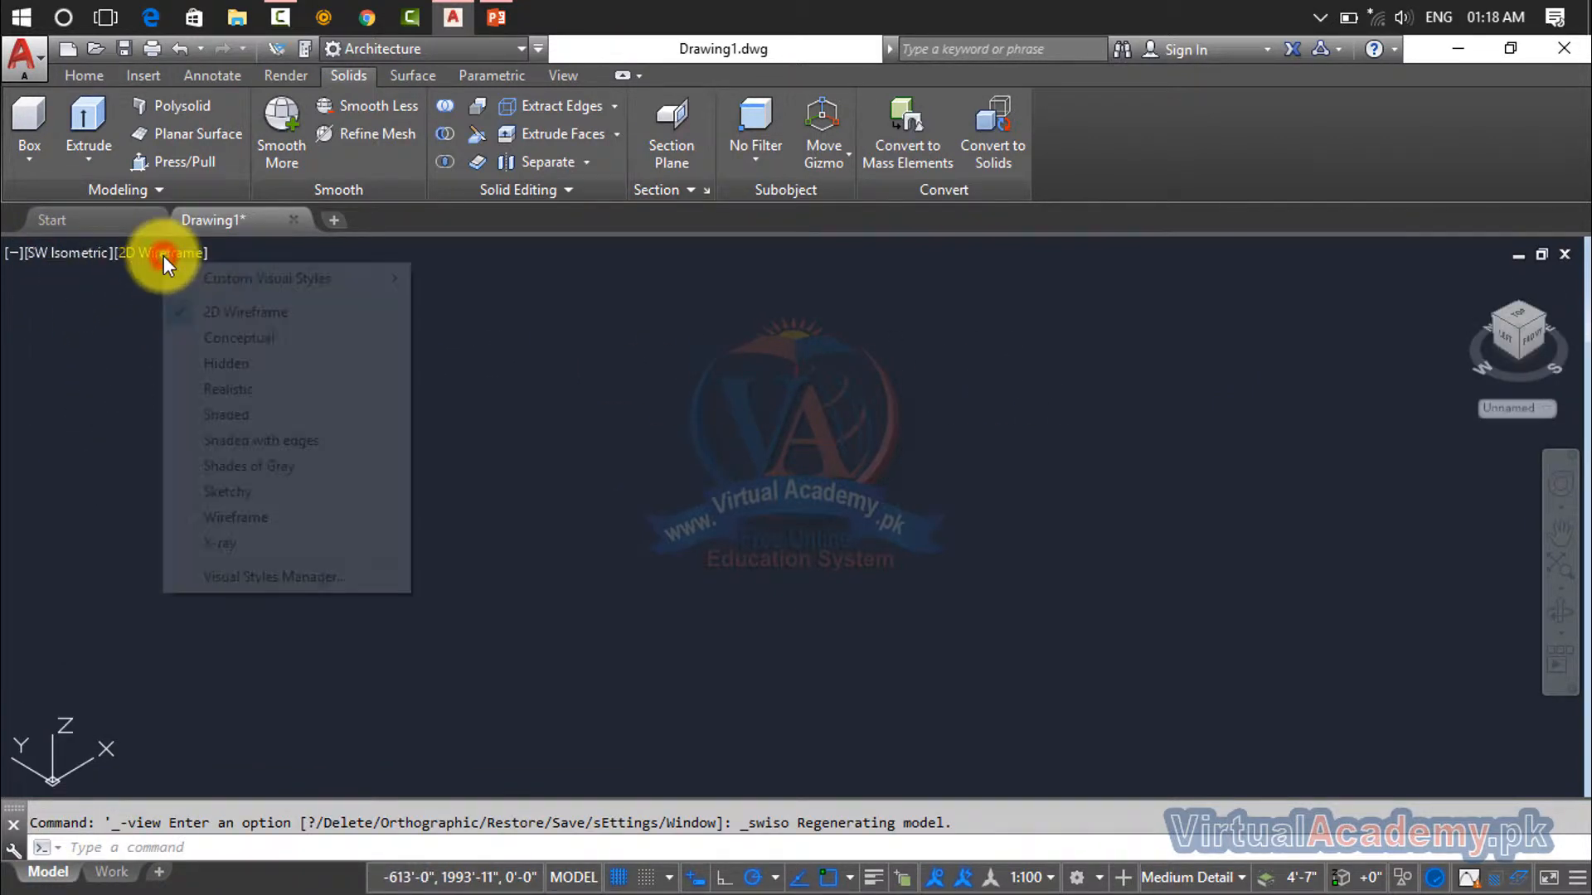
click(231, 390)
key(Escape)
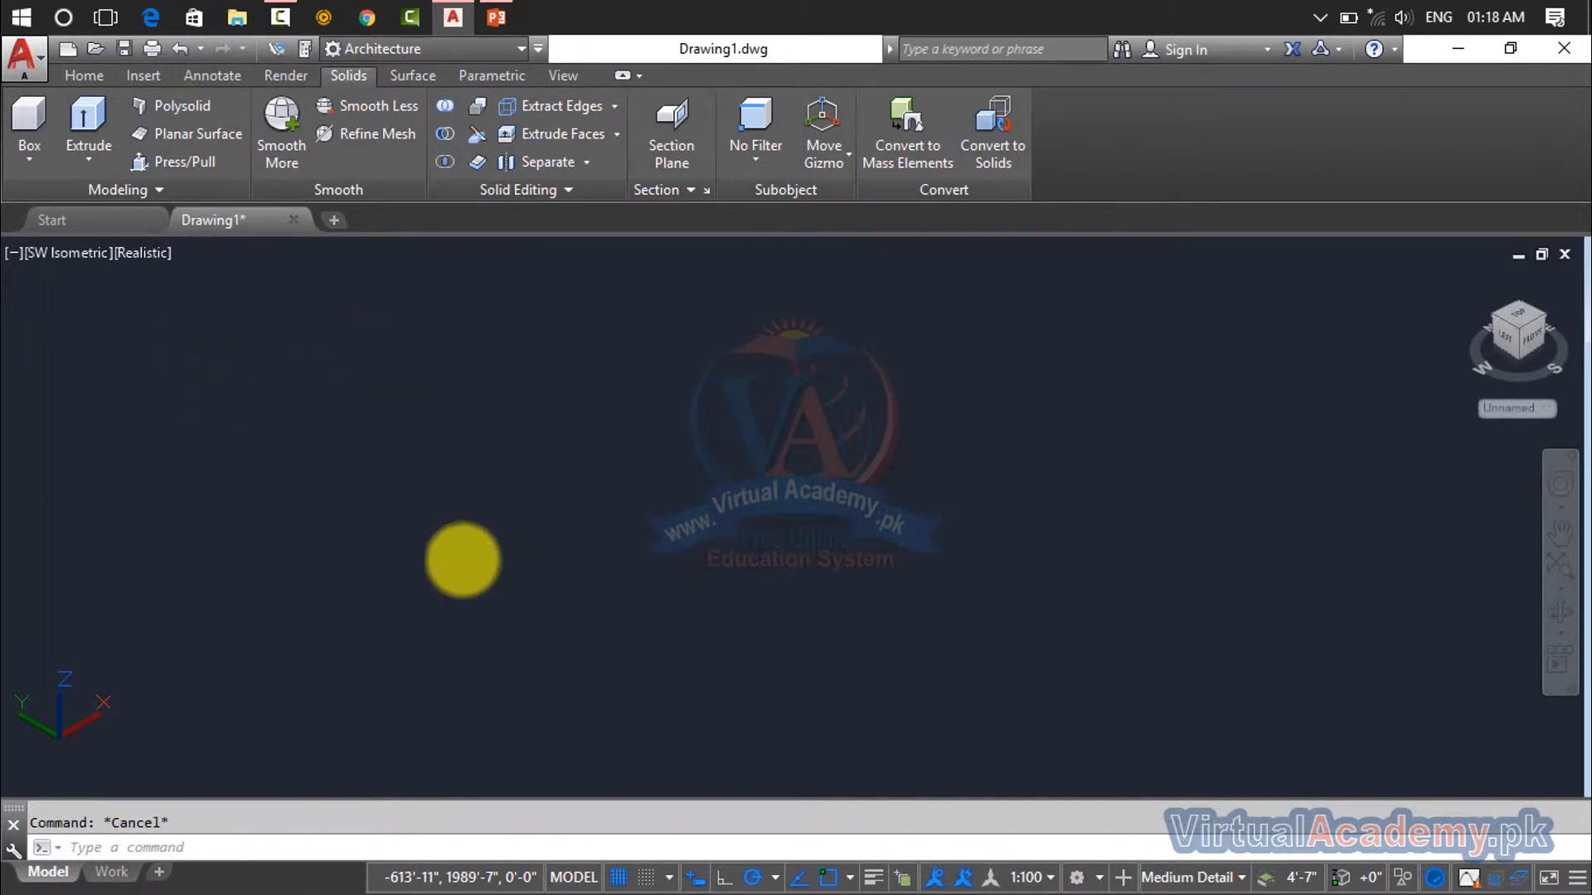
Create a long, thin upright box with the Box tool, placing its base corners and height freehand
click(25, 120)
click(425, 460)
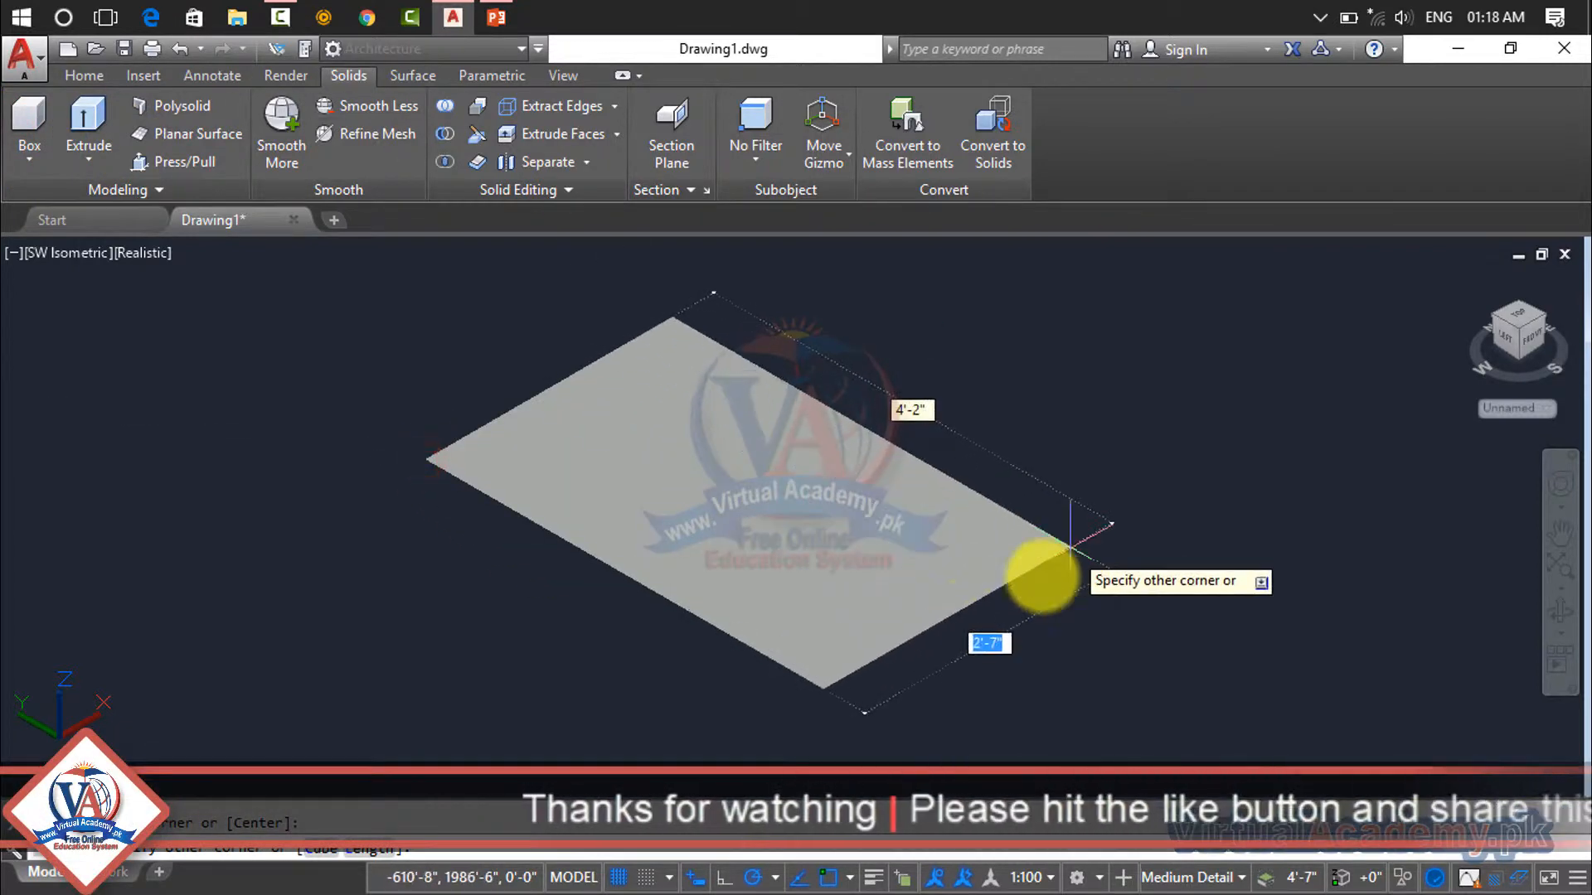
click(946, 710)
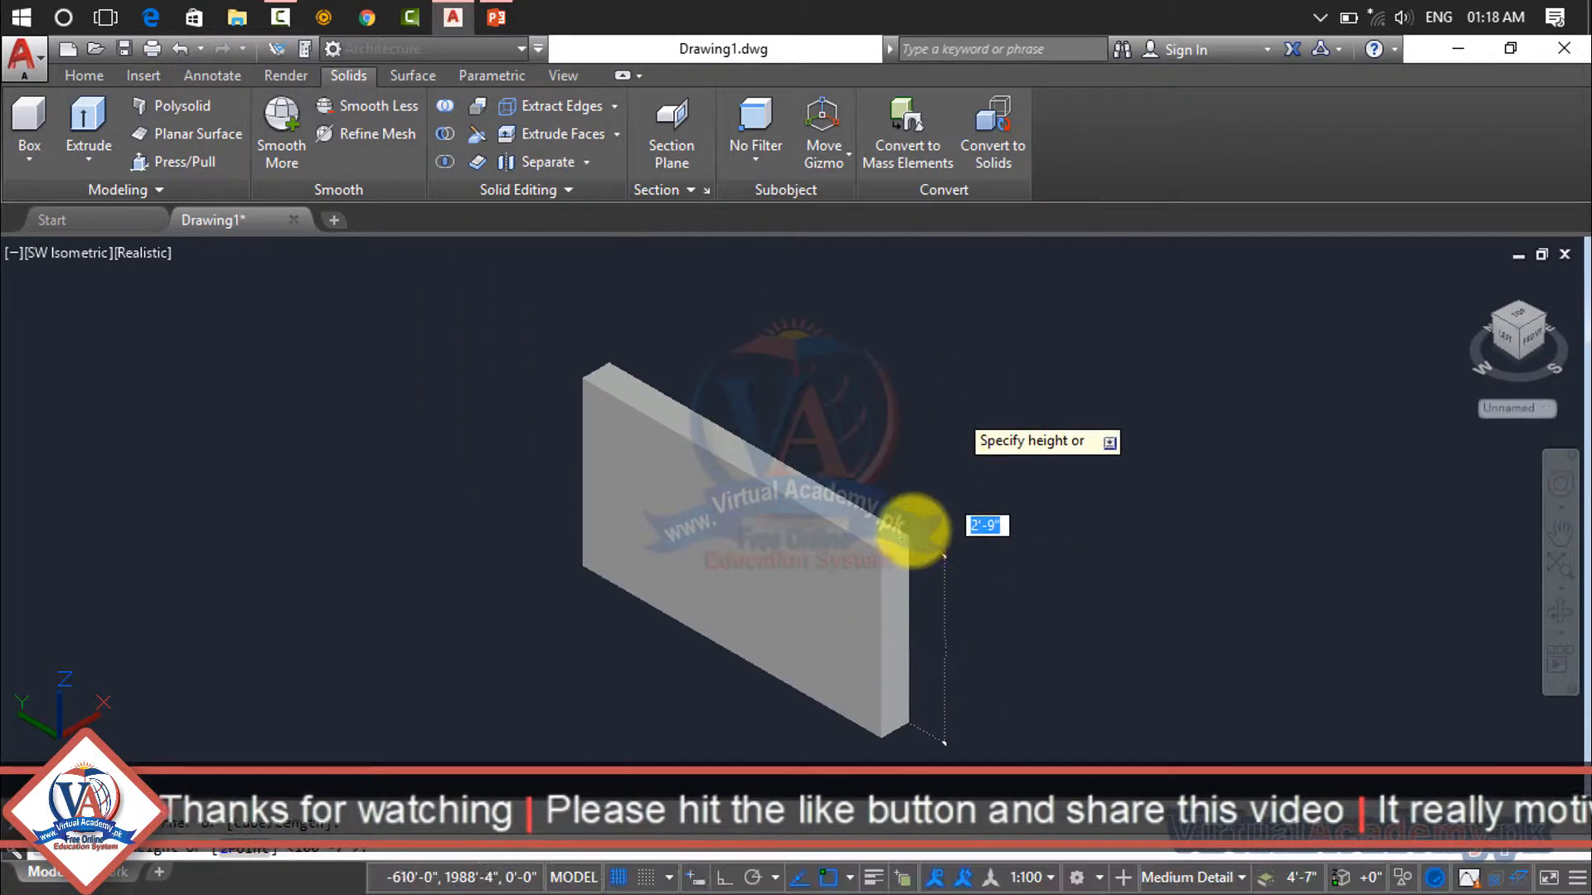
click(917, 521)
Create a second thin box that passes crosswise through the middle of the first, slightly lower than it
click(15, 164)
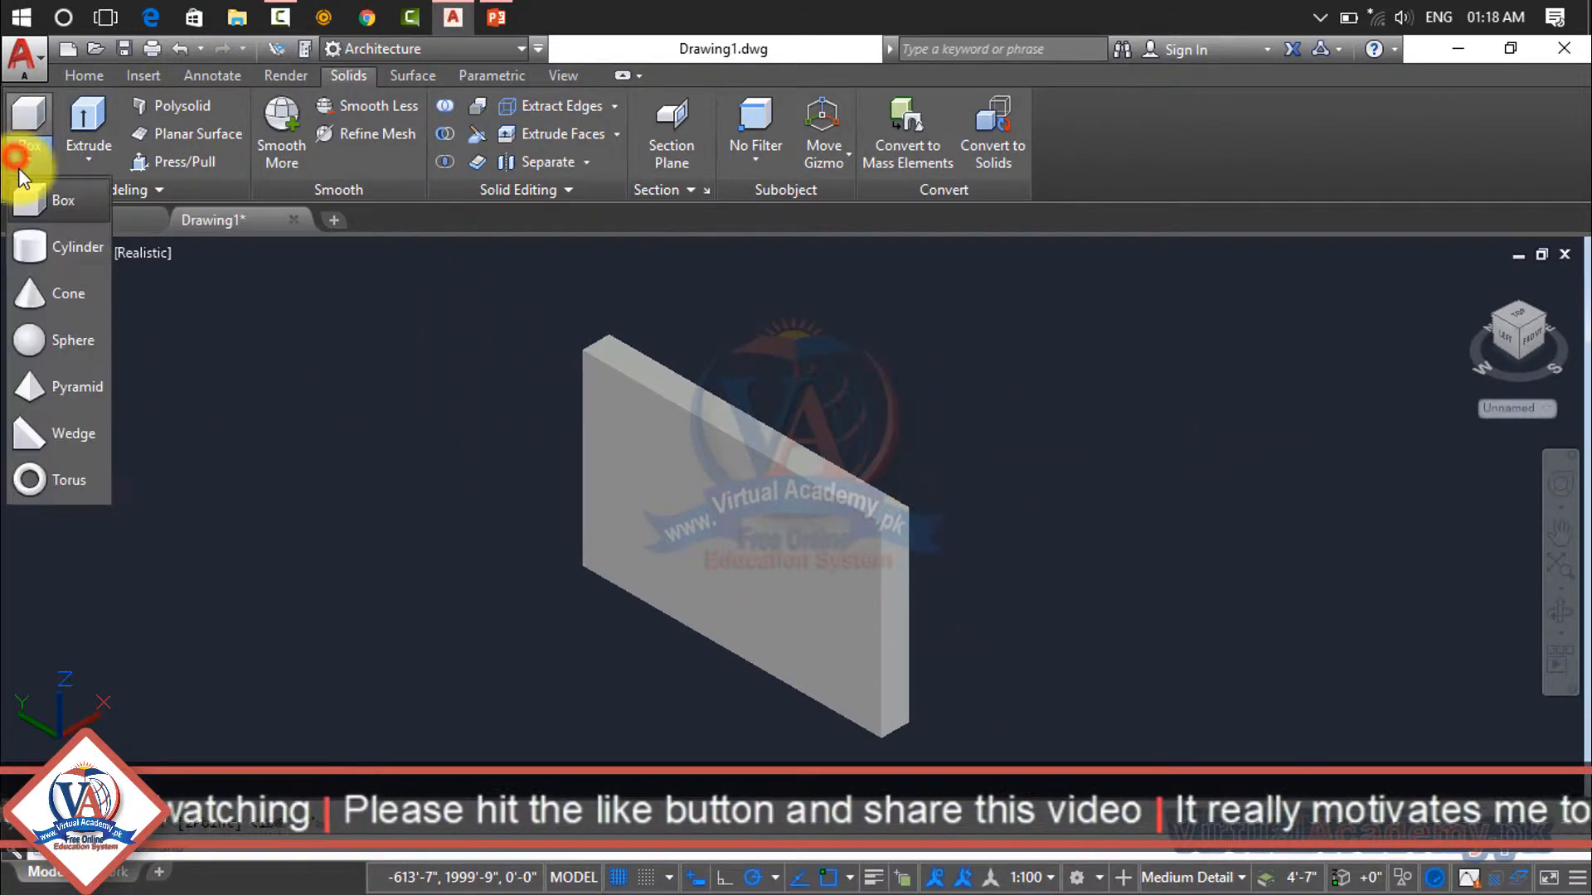
click(27, 209)
click(503, 698)
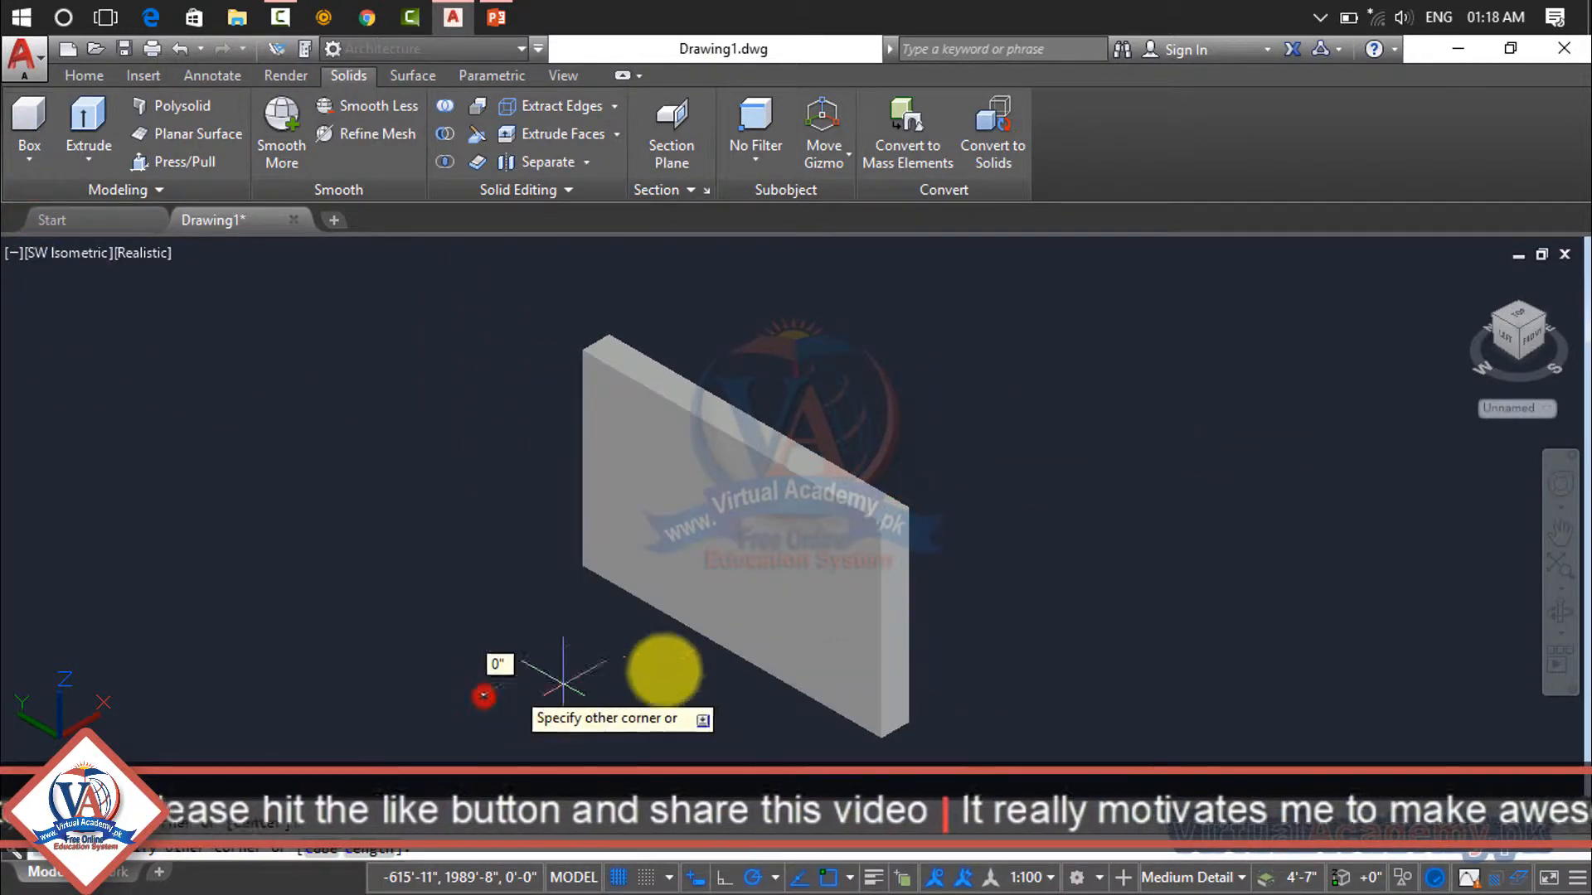
click(922, 469)
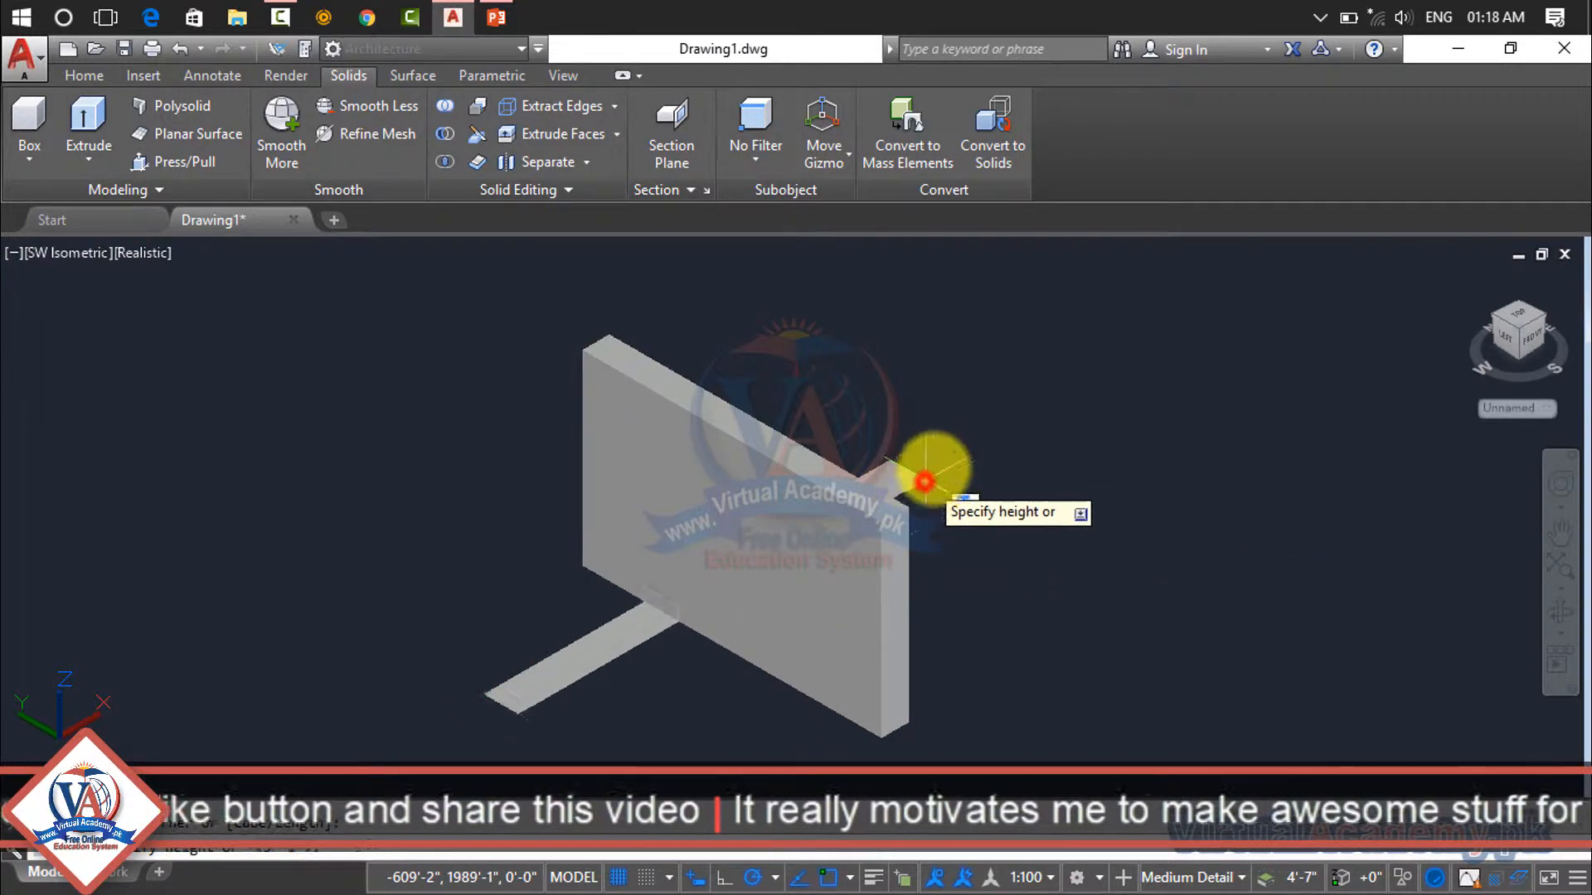
click(941, 337)
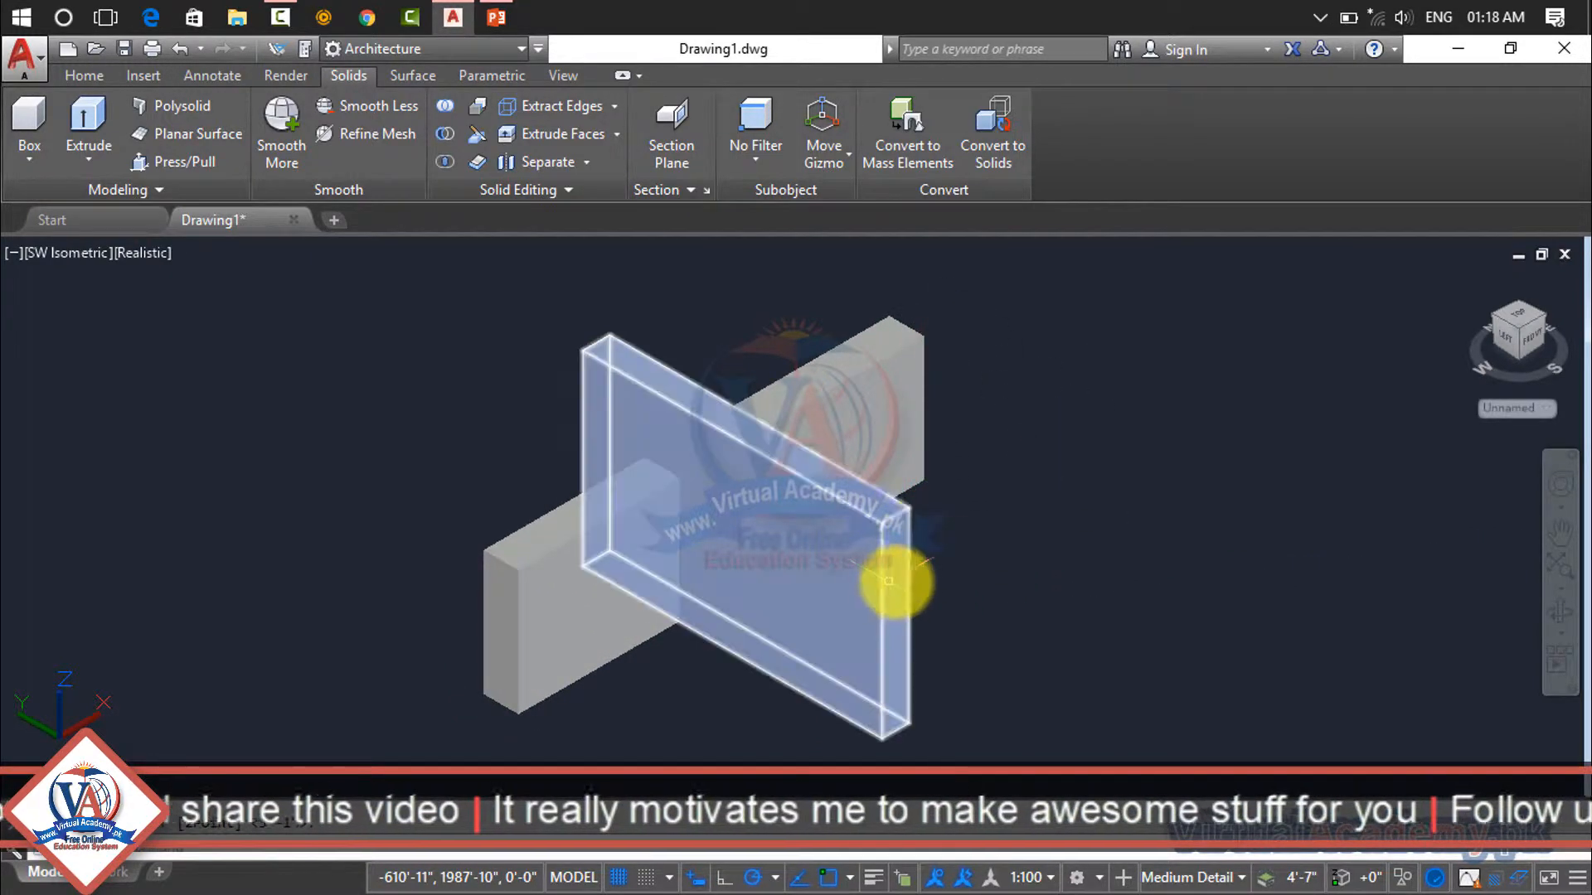
middle_drag(1019, 485, 905, 456)
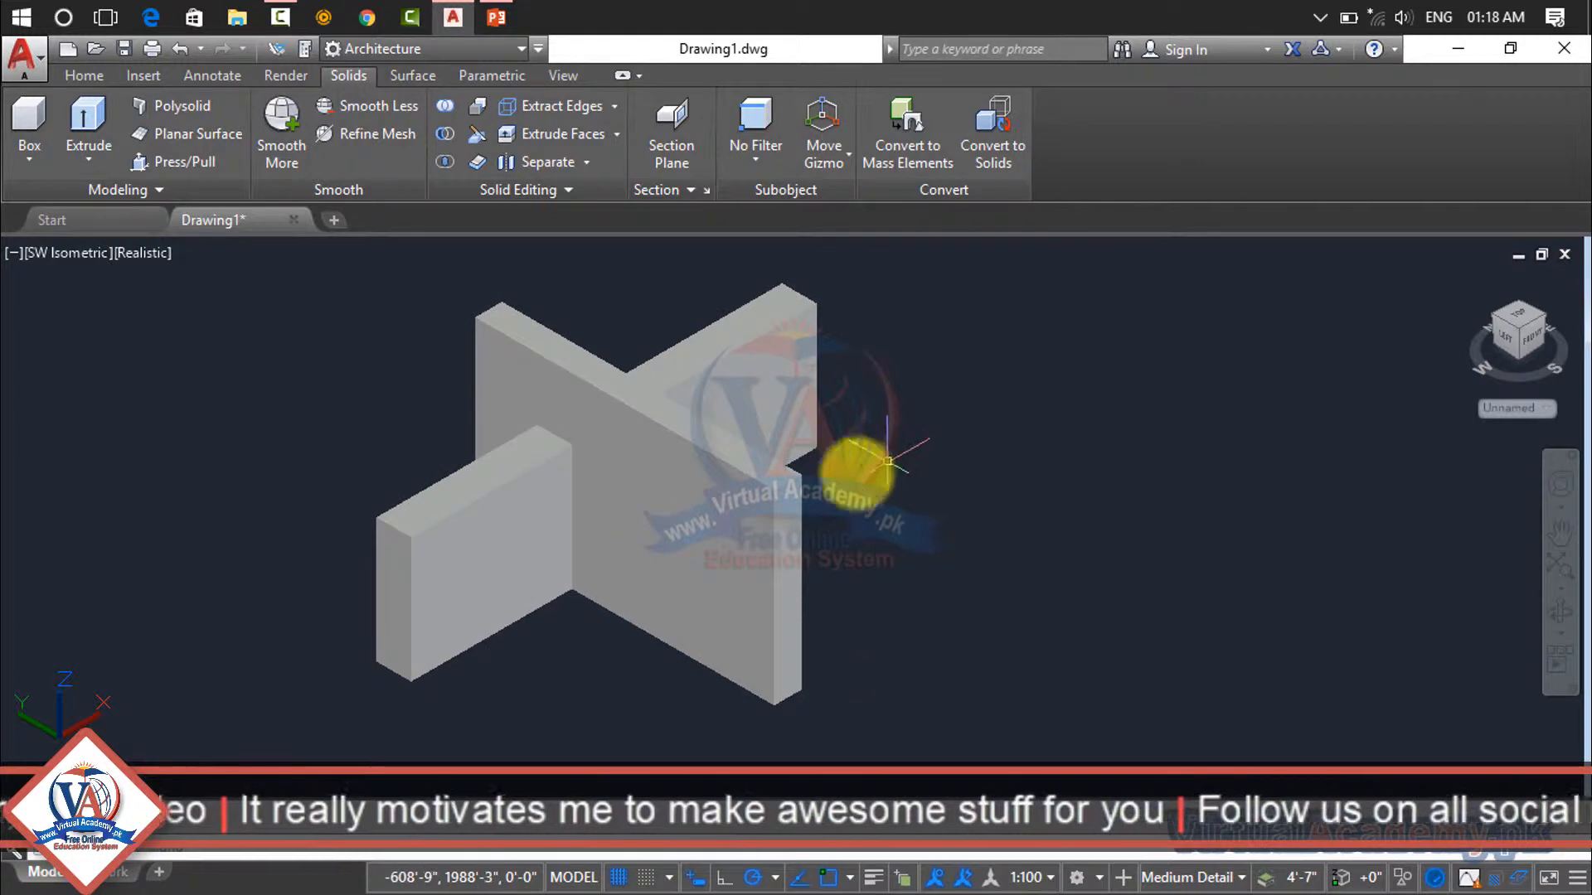
click(766, 497)
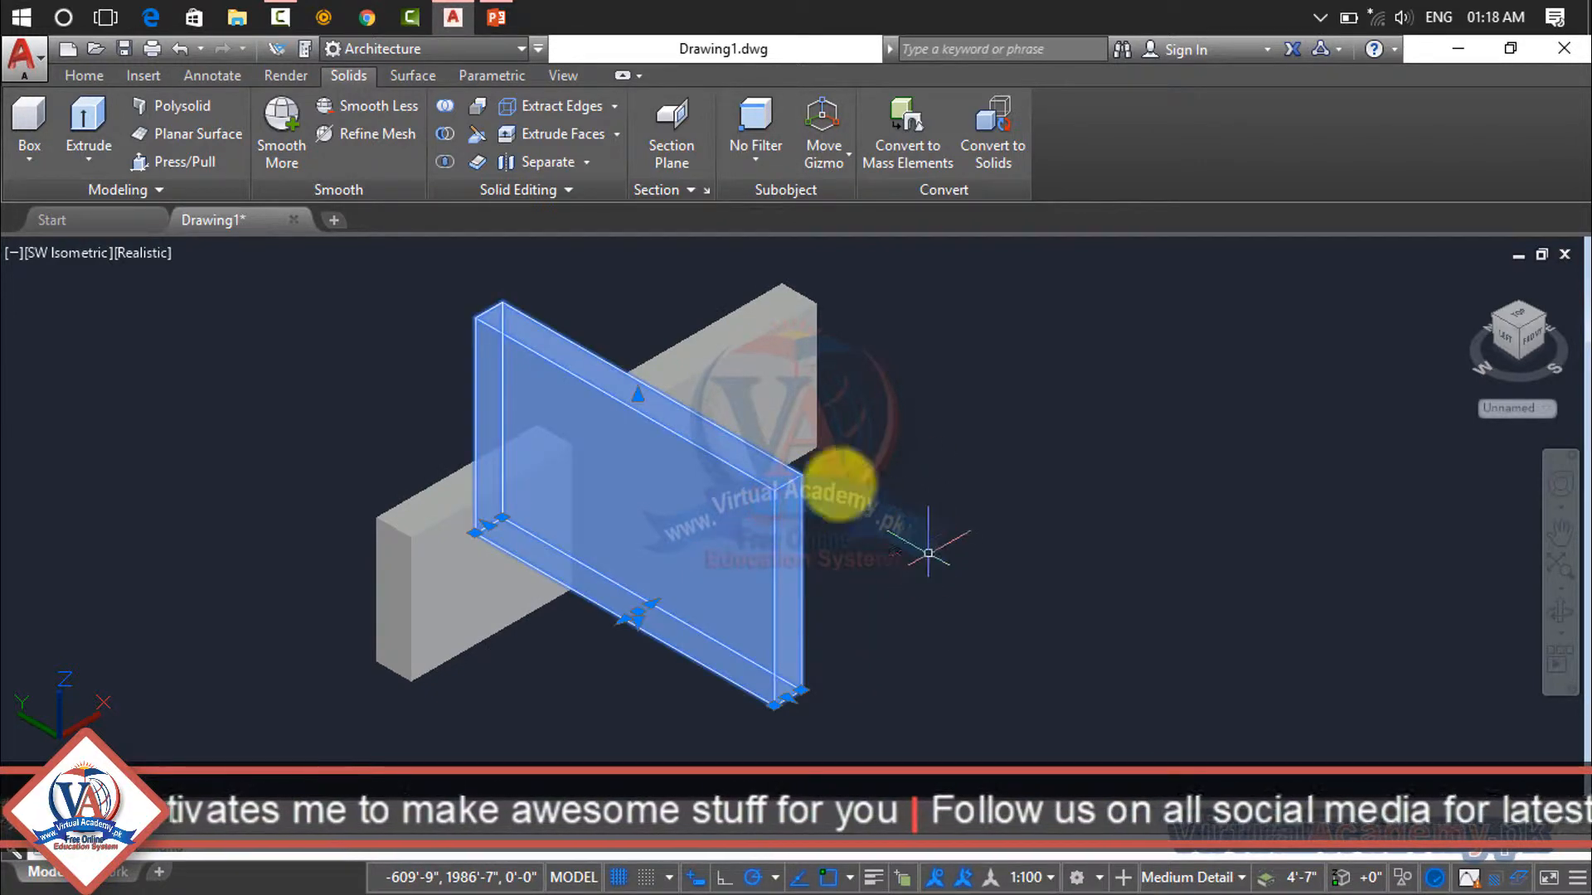
click(720, 337)
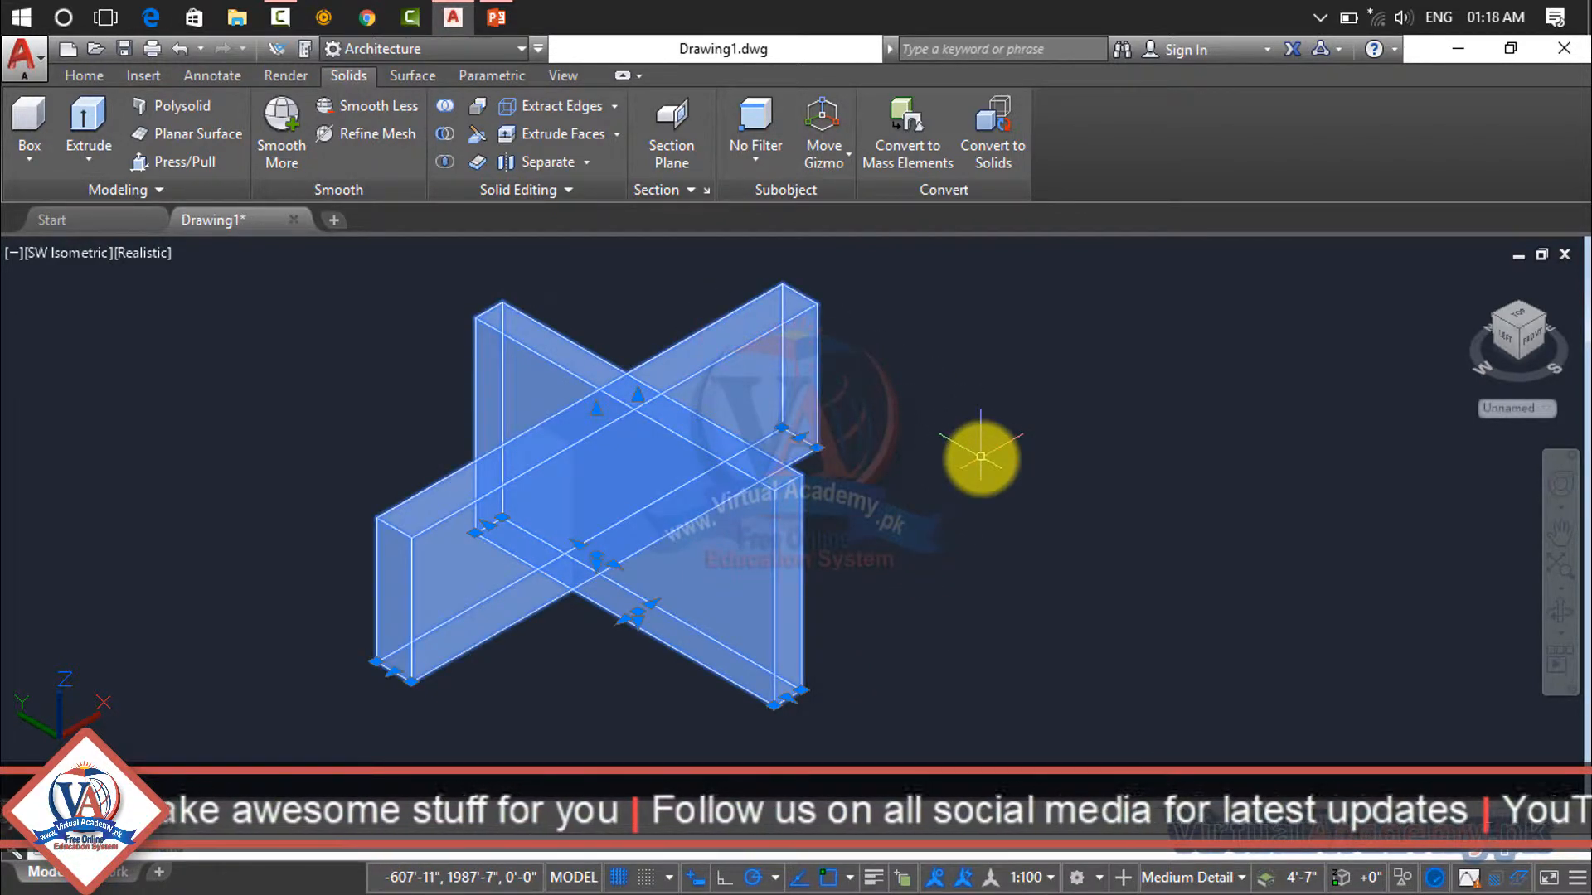
key(Escape)
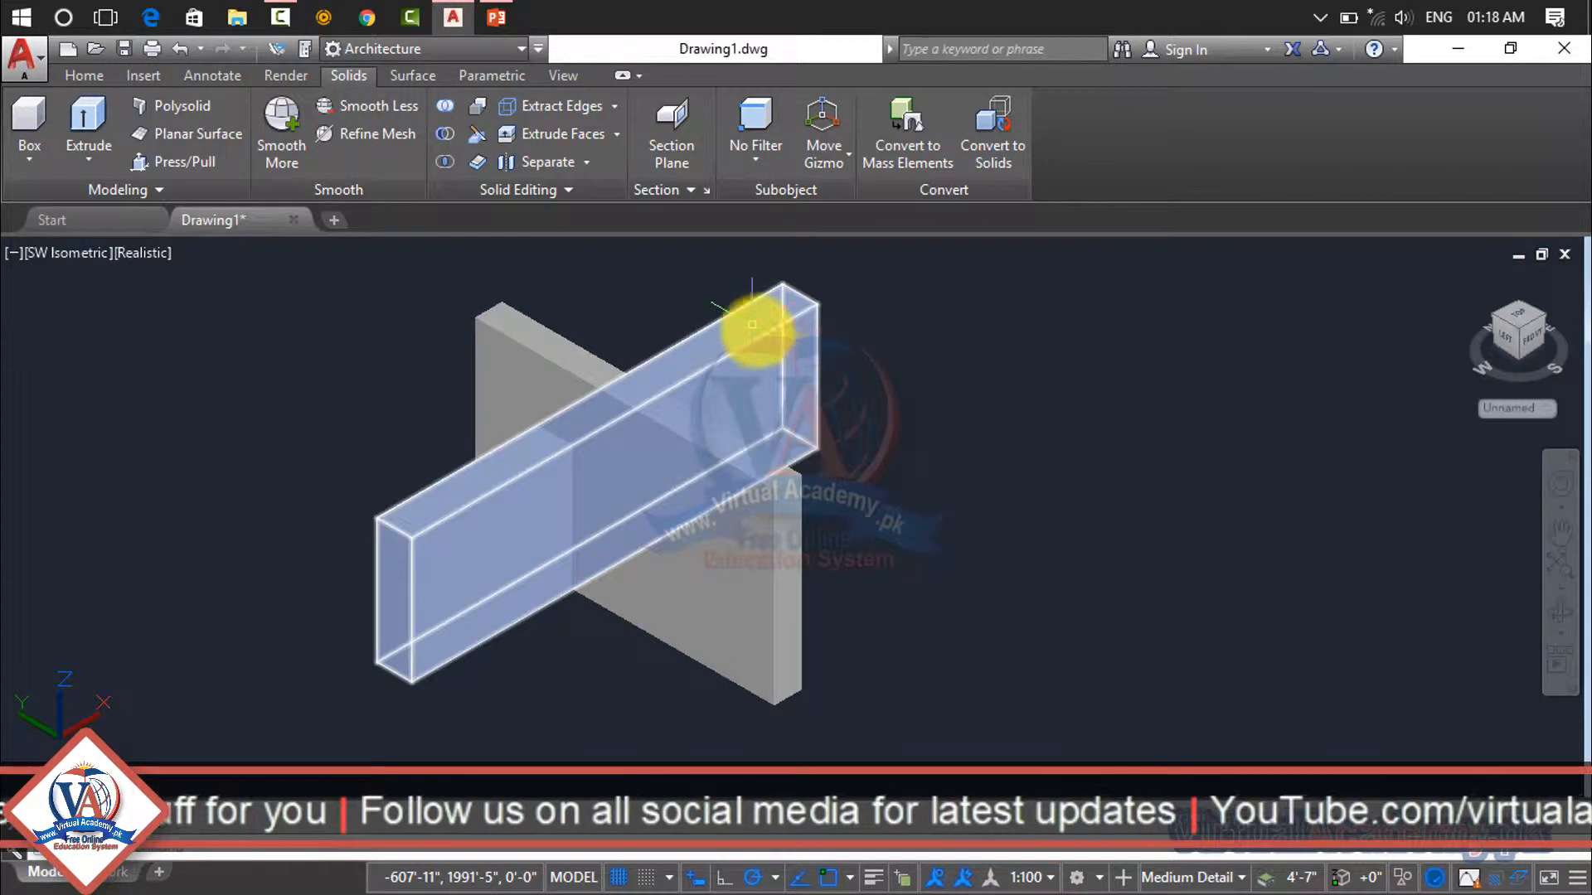
click(762, 337)
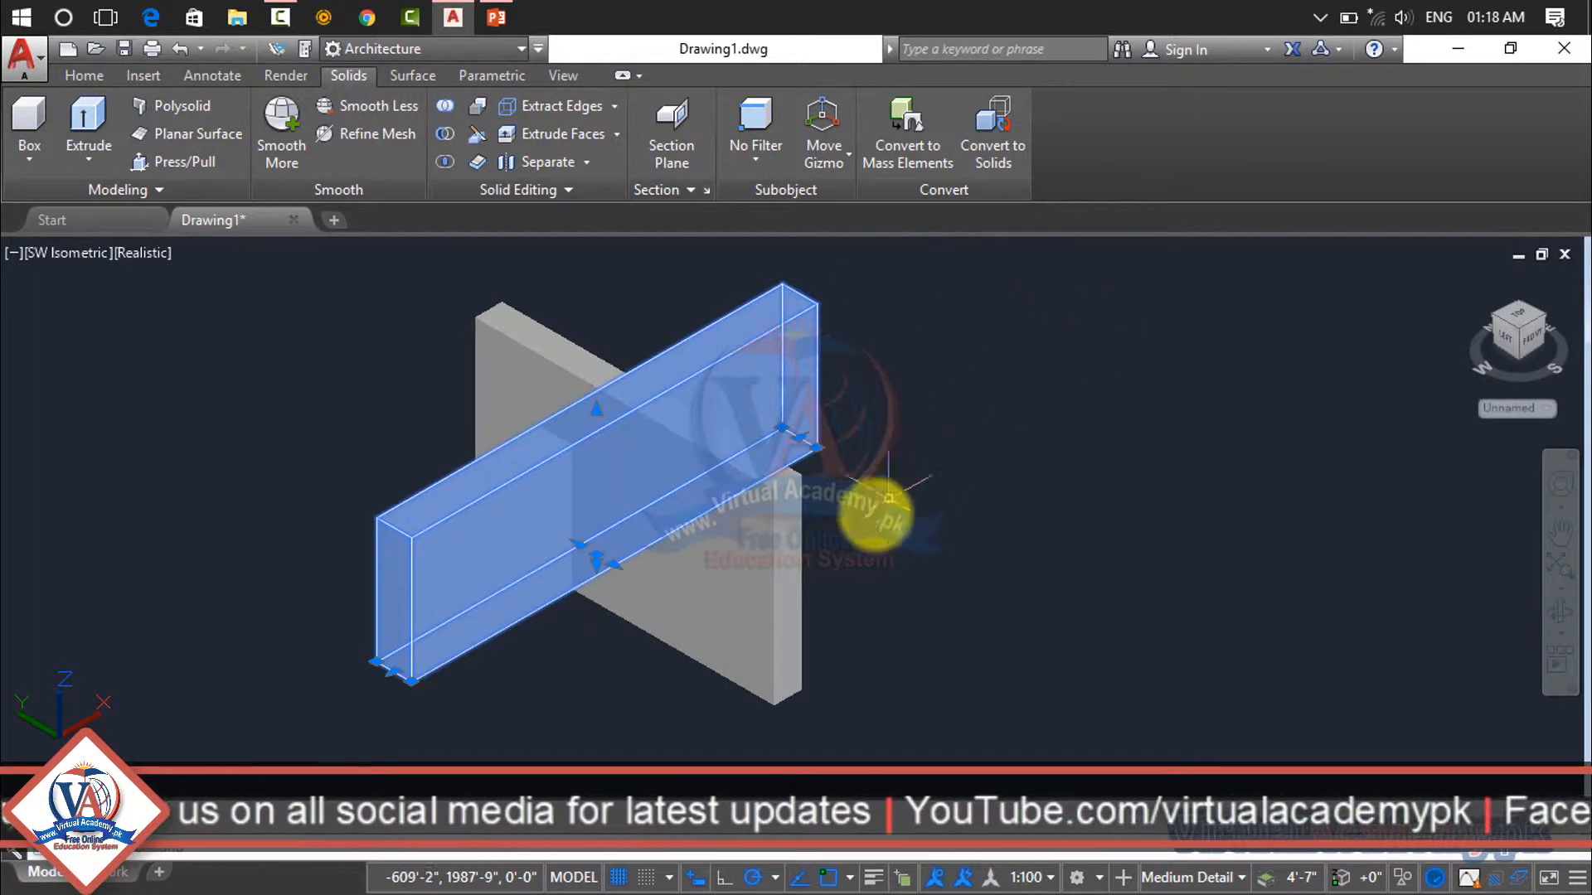
click(777, 586)
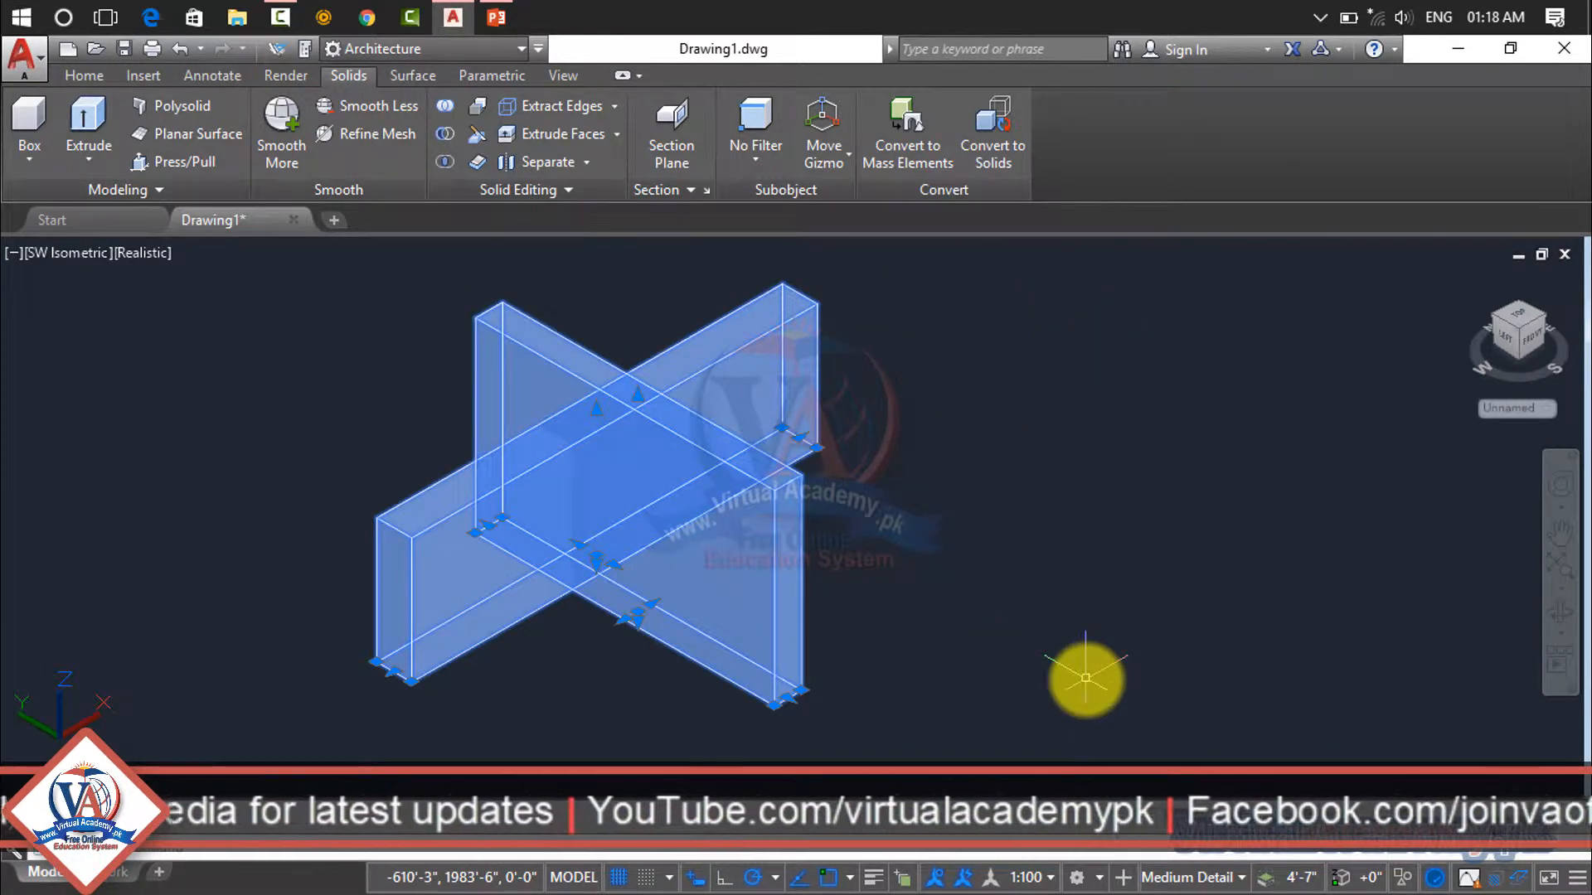
key(Return)
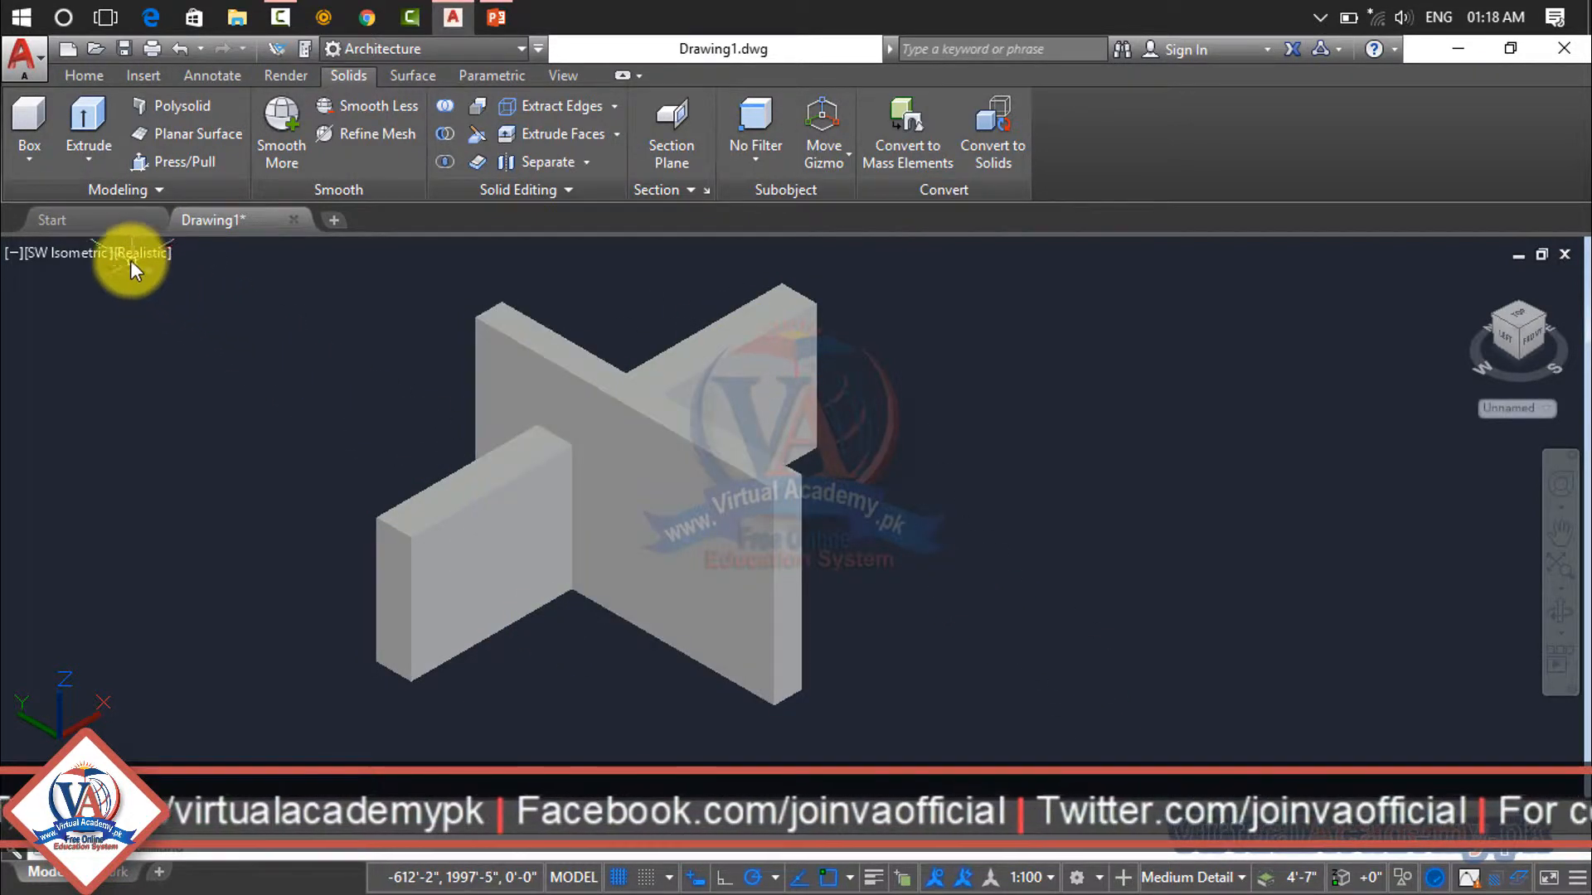
Copy both crossing boxes from the first box's lower corner to the empty space beside the originals
click(949, 295)
click(517, 554)
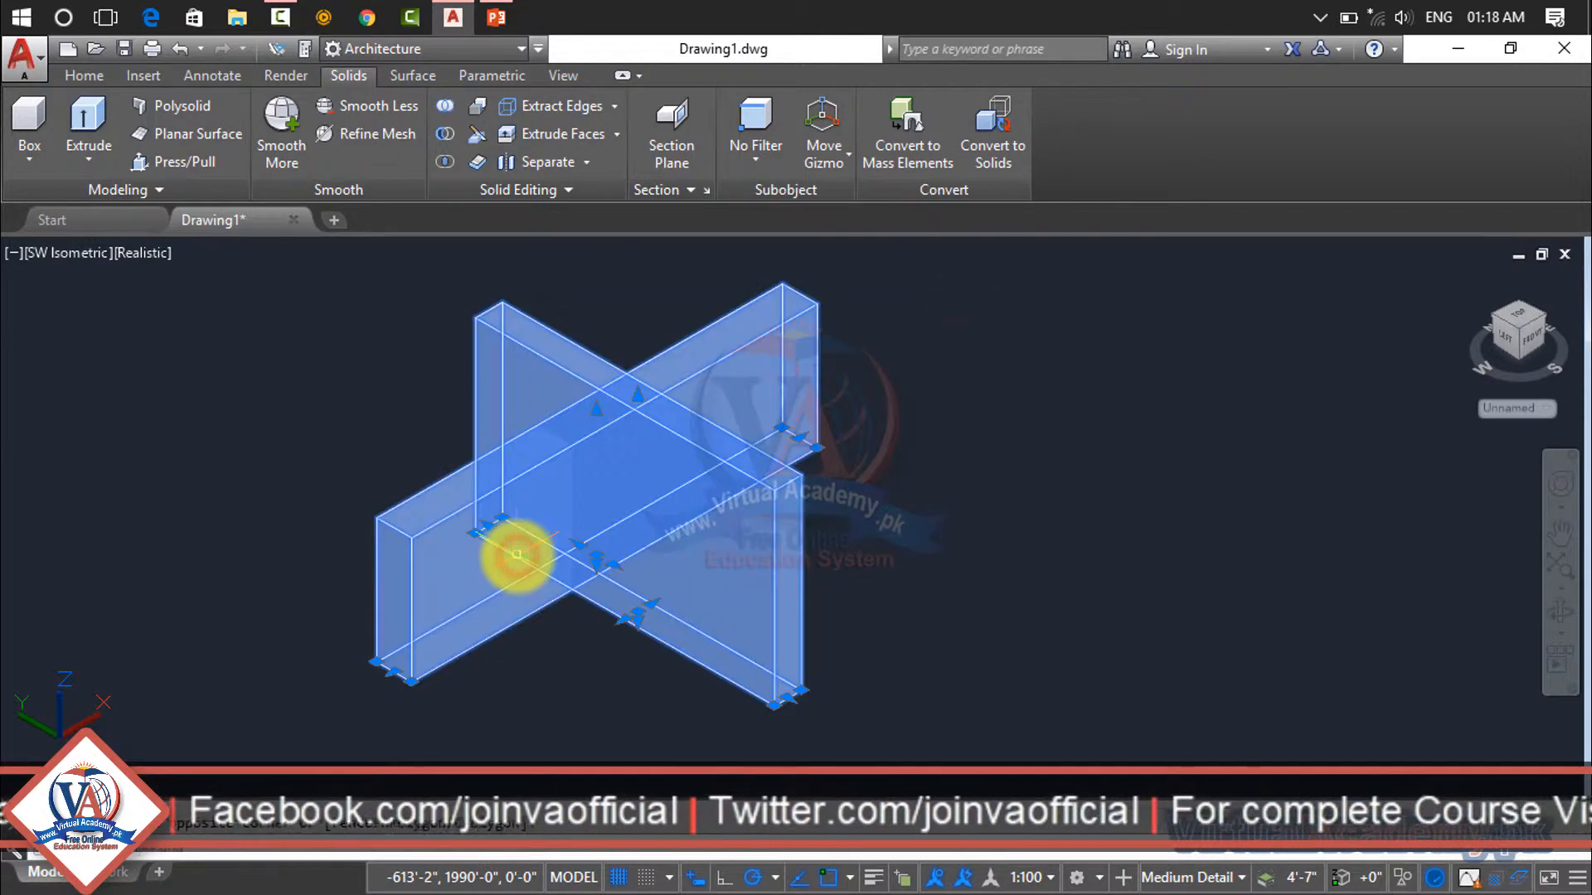
text(co)
key(Return)
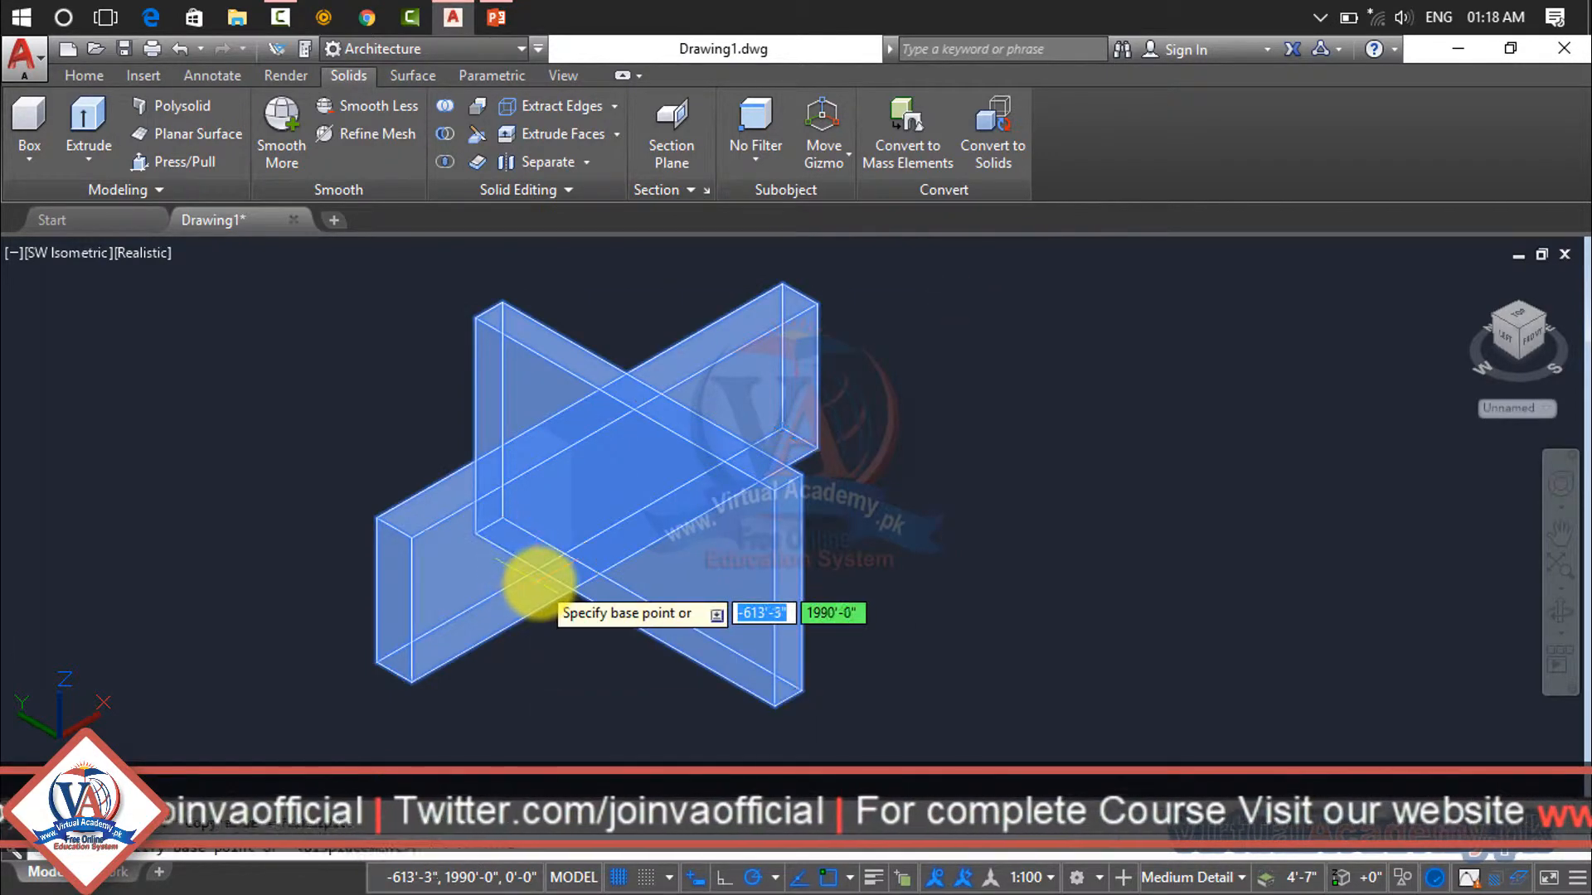
click(474, 531)
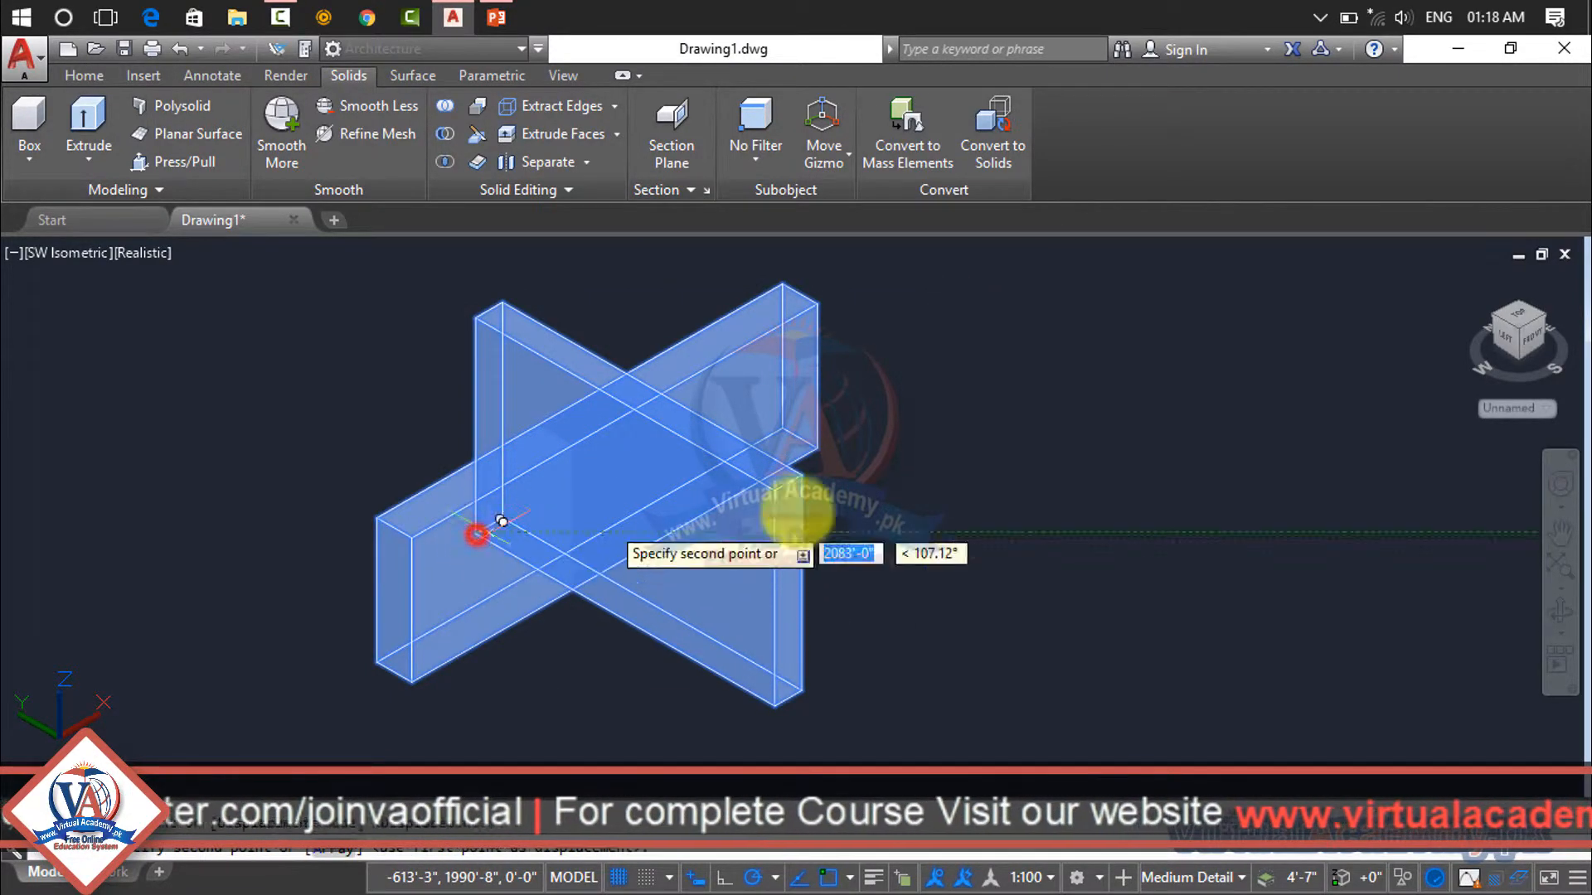
click(1161, 455)
key(Return)
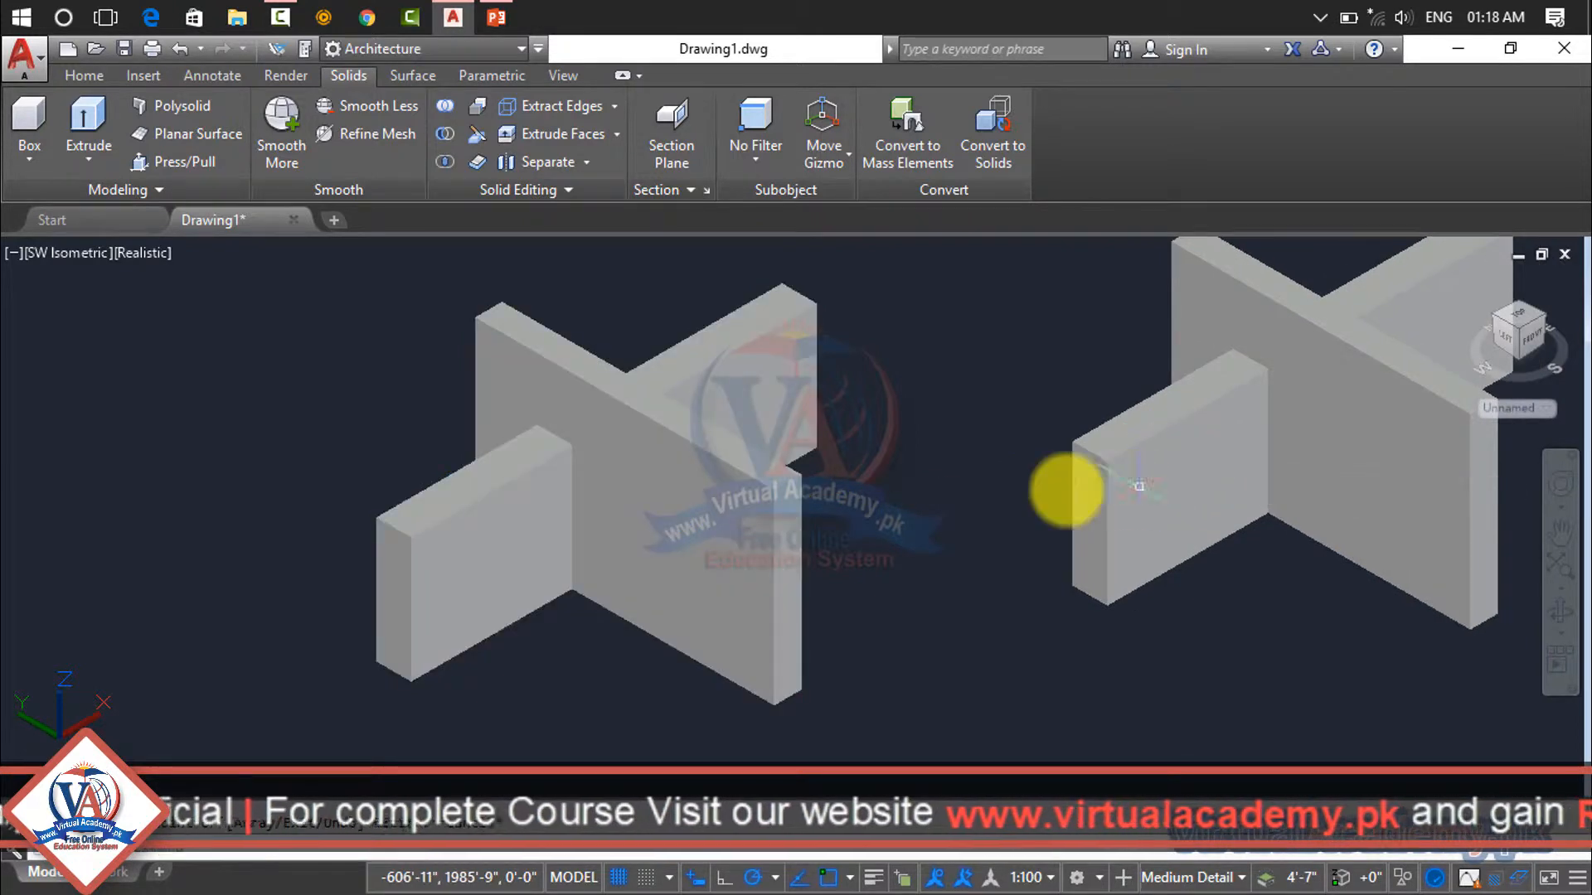
scroll(1031, 487, down, 3)
middle_drag(1031, 488, 854, 521)
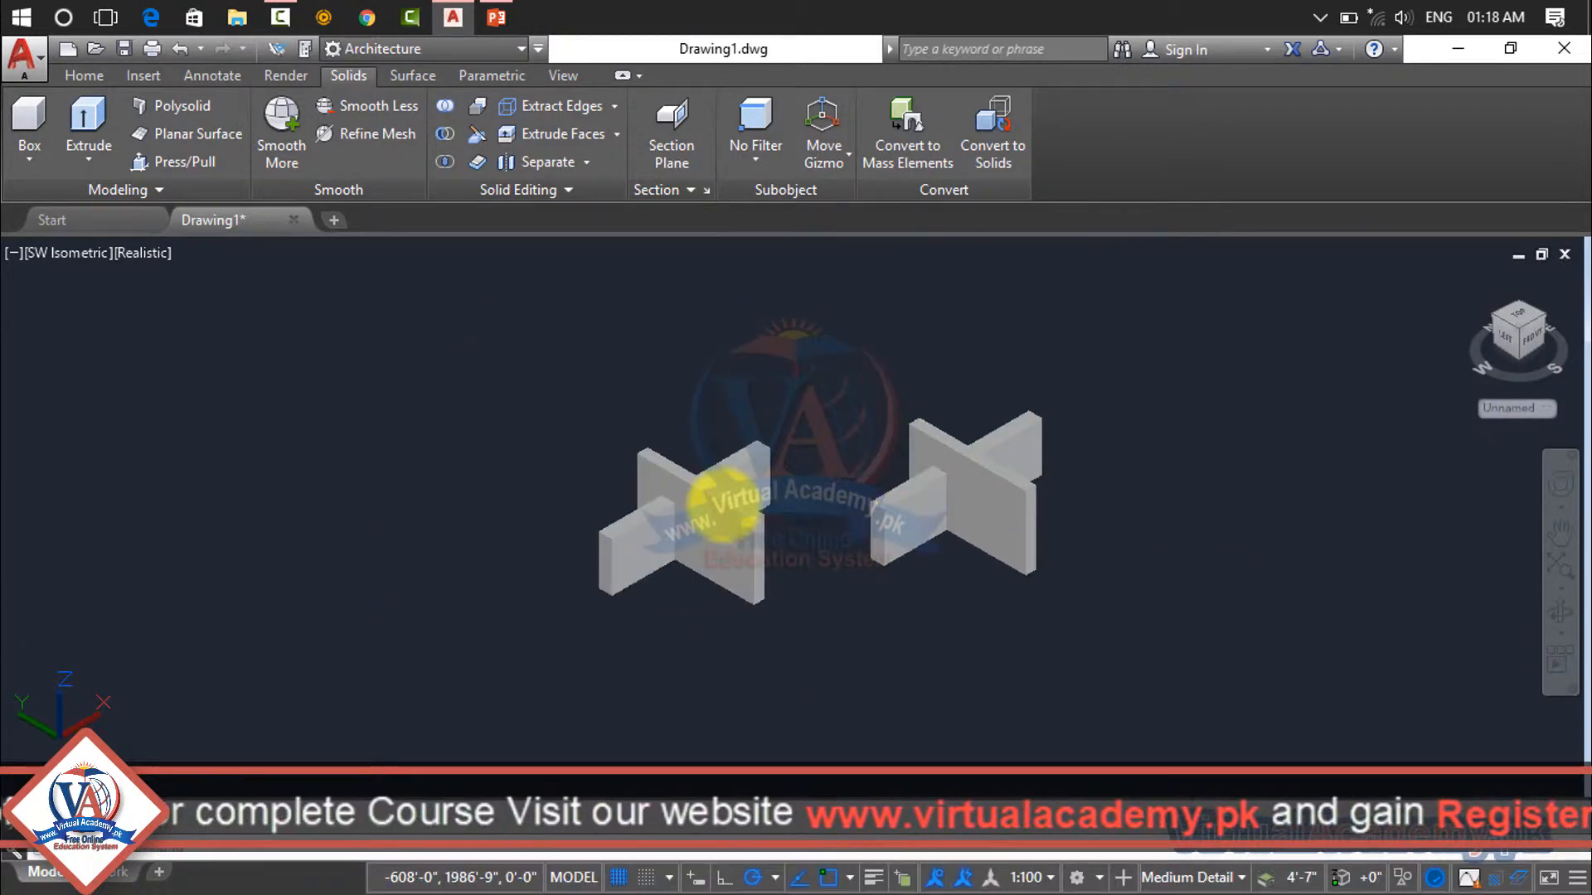
Examine both pairs of crossing boxes in the 2D Wireframe visual style and return the viewport to Realistic
click(146, 247)
click(176, 307)
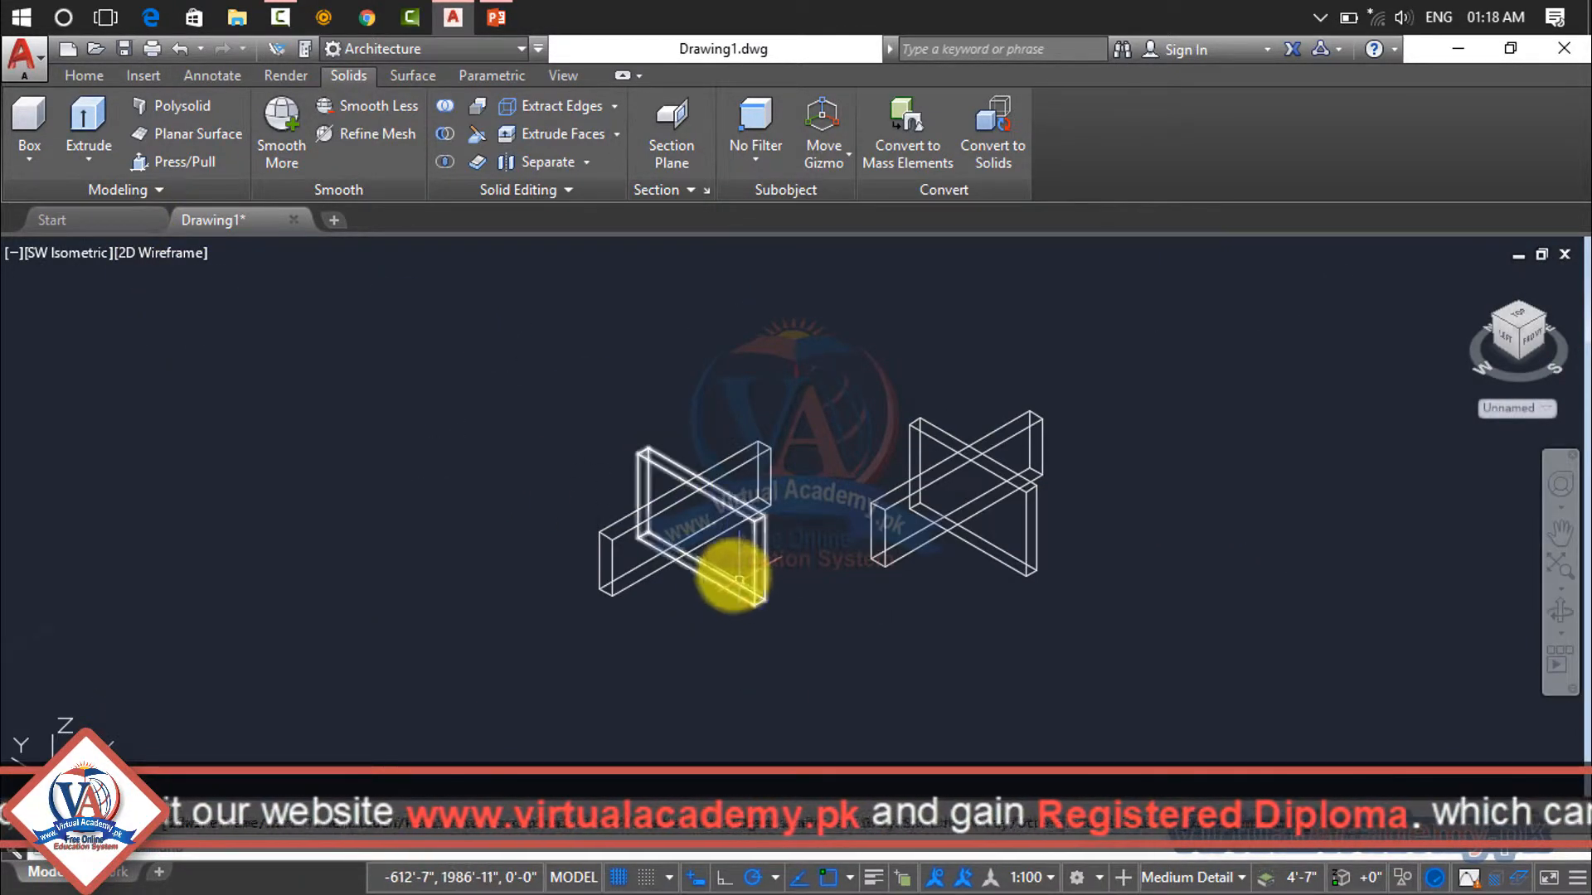
scroll(738, 577, up, 6)
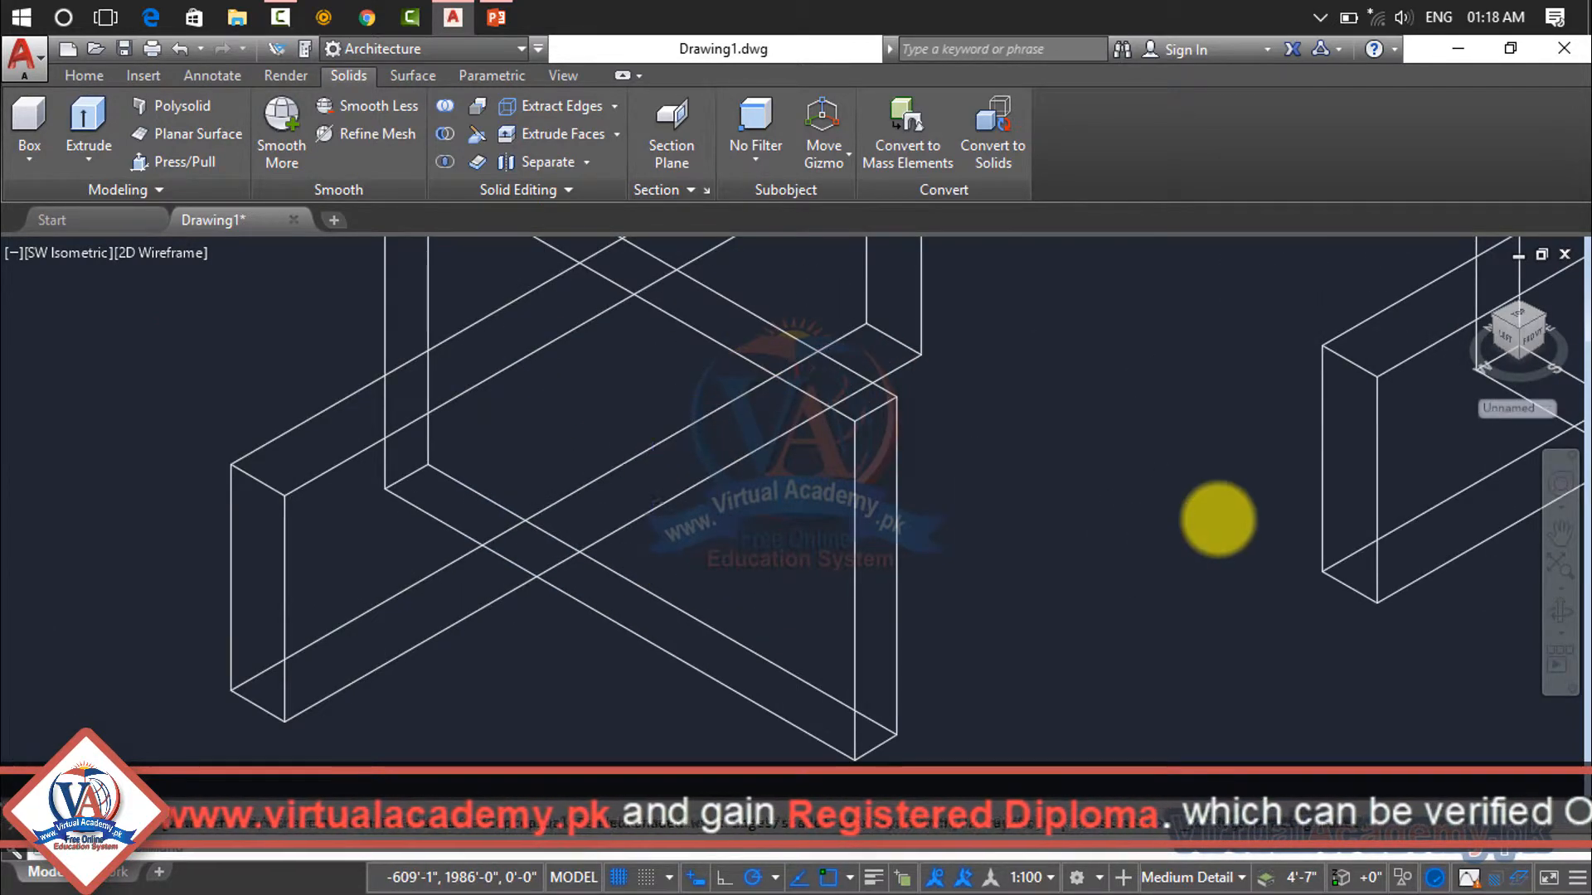
scroll(1218, 520, down, 5)
middle_drag(1218, 520, 659, 579)
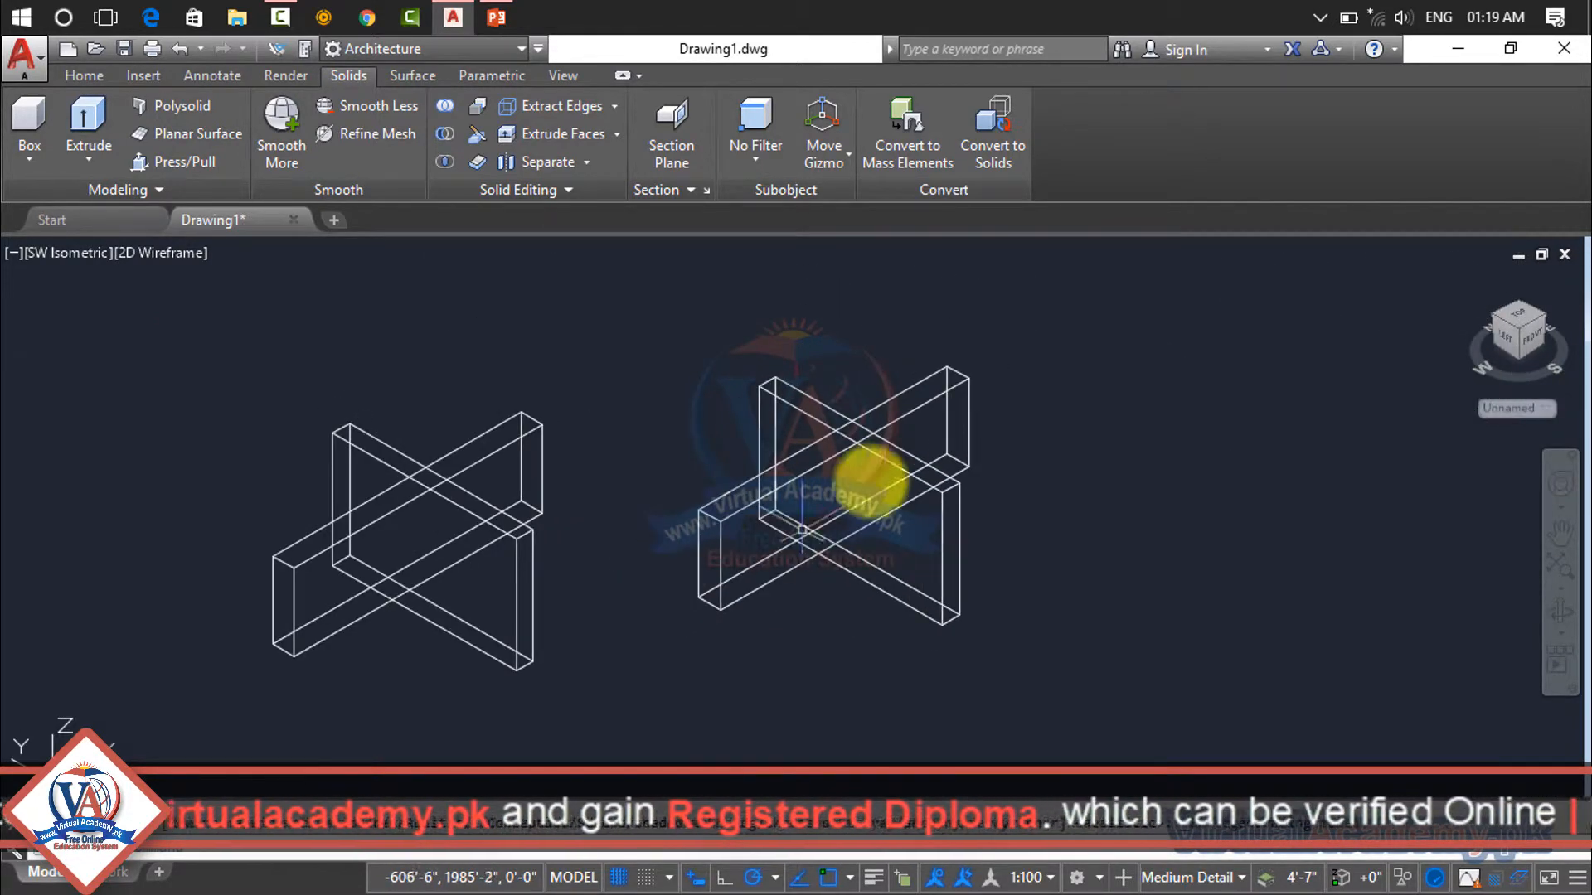
click(896, 447)
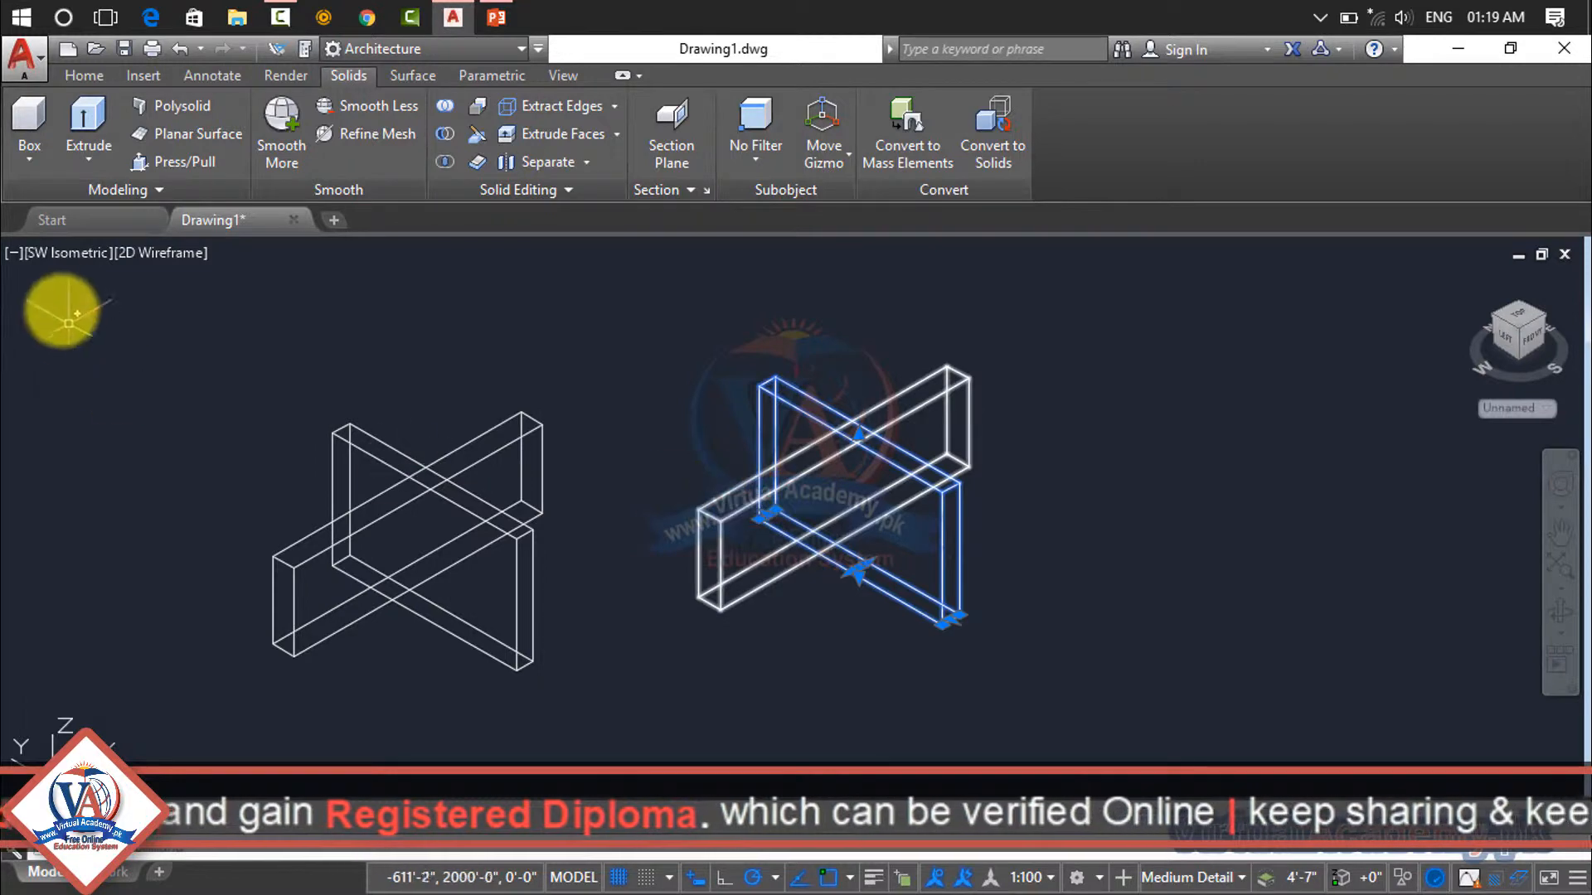
click(143, 254)
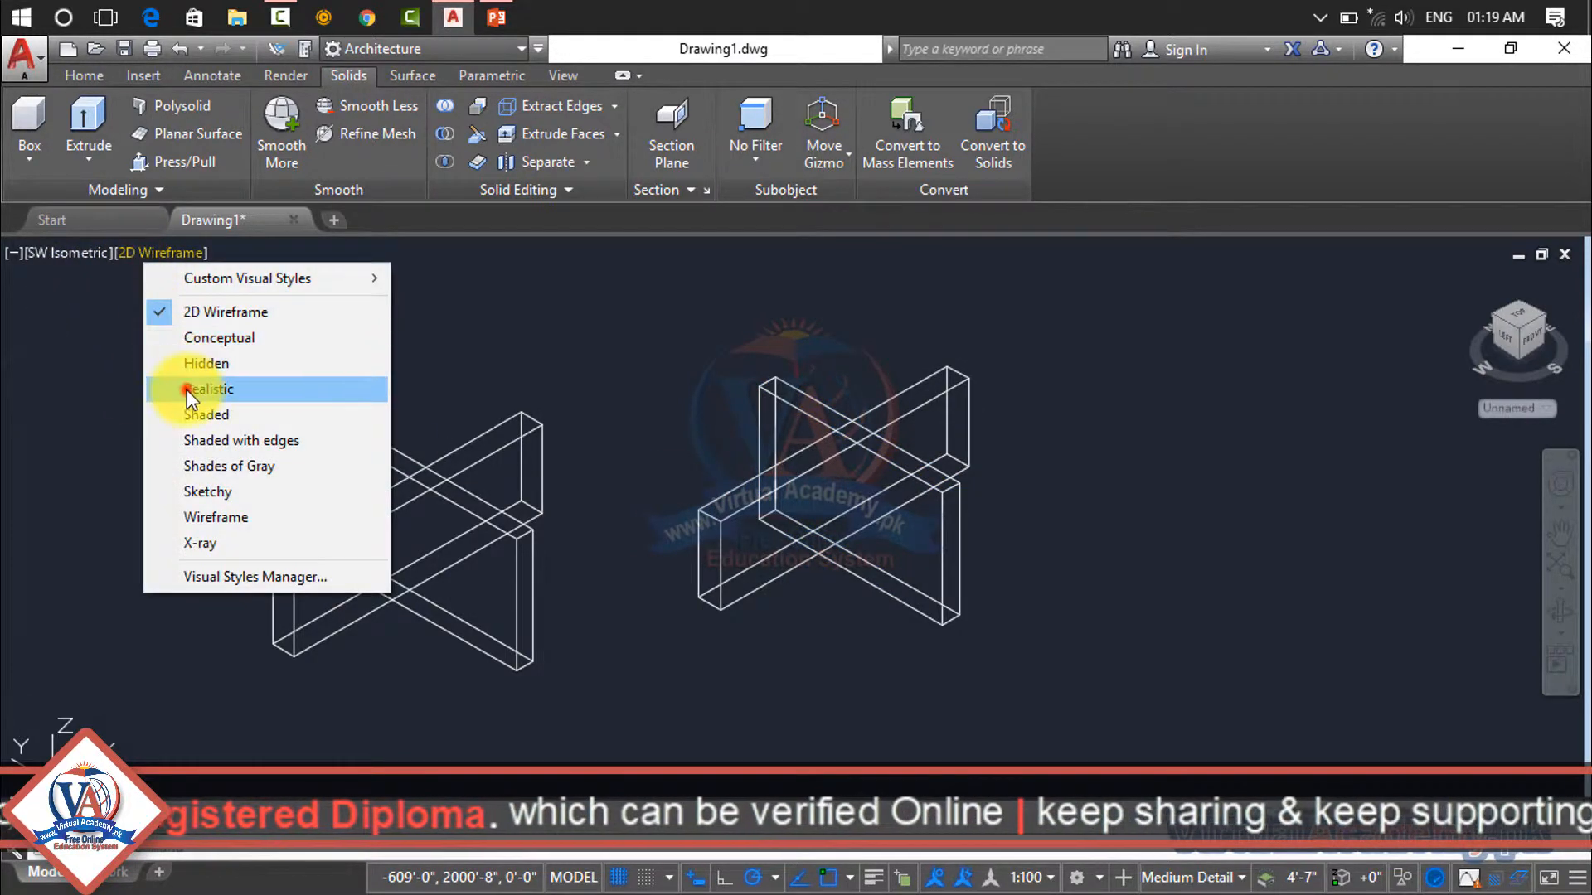
click(186, 390)
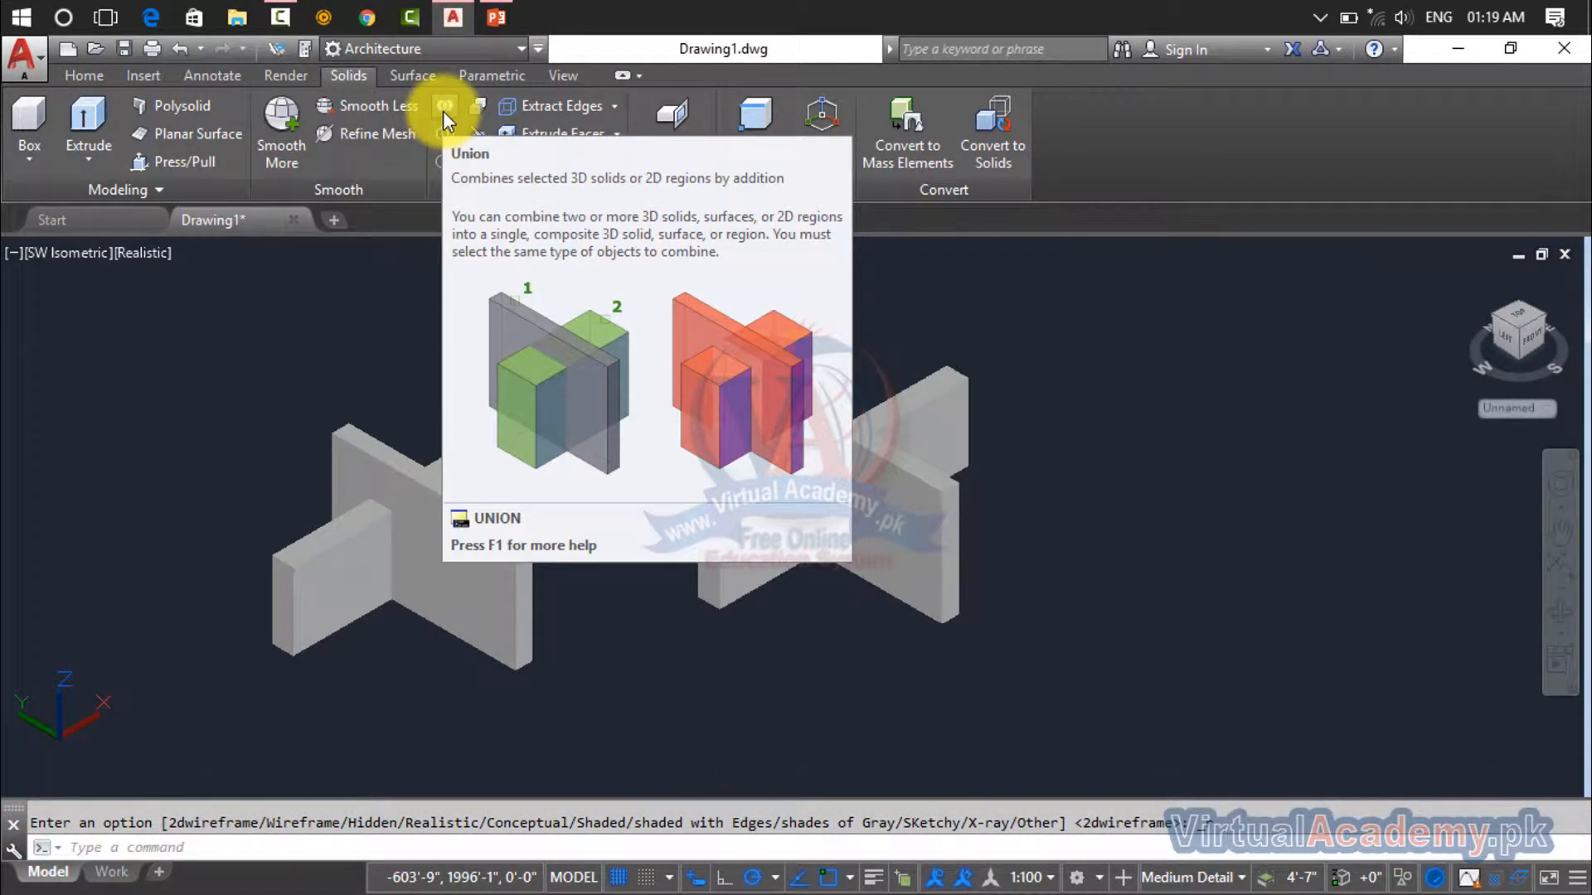
Combine the two copied crossing boxes into a single solid with Union
click(445, 119)
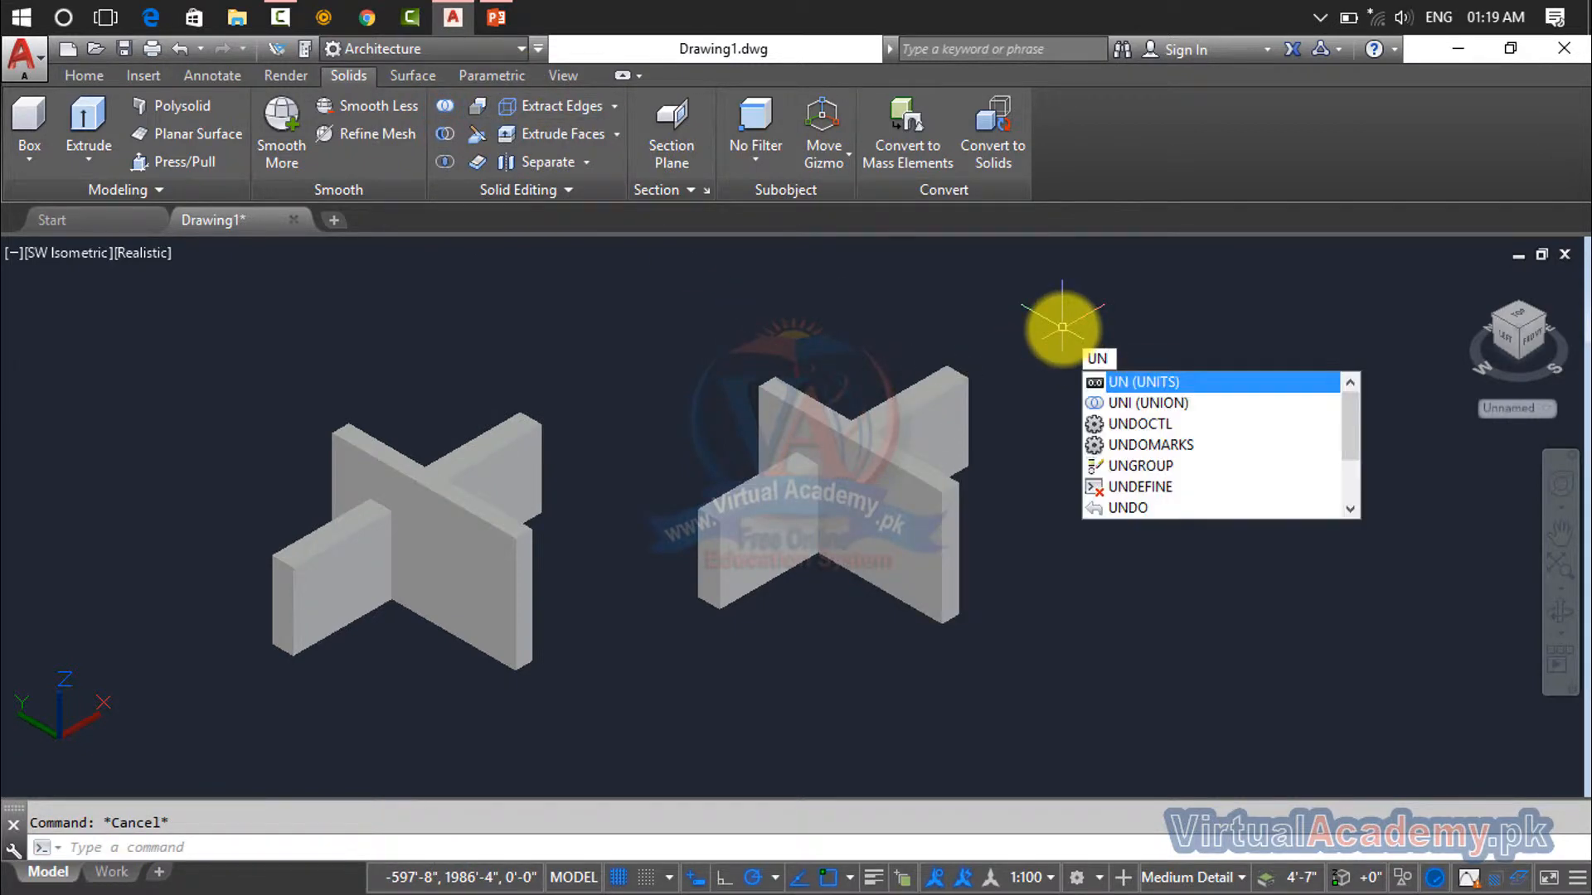
text(I)
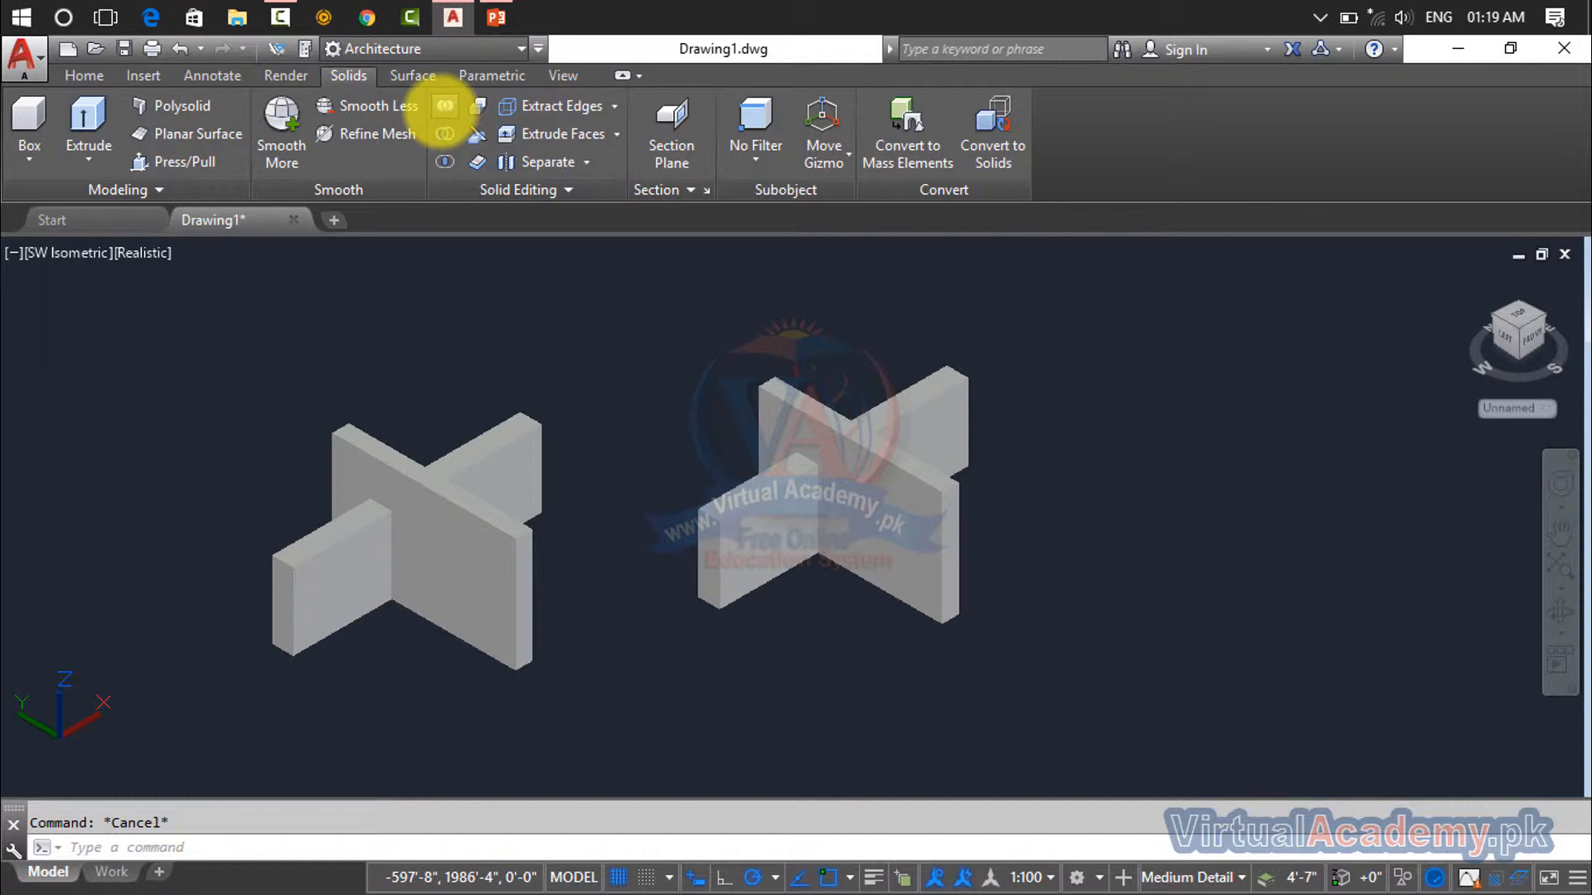
click(437, 107)
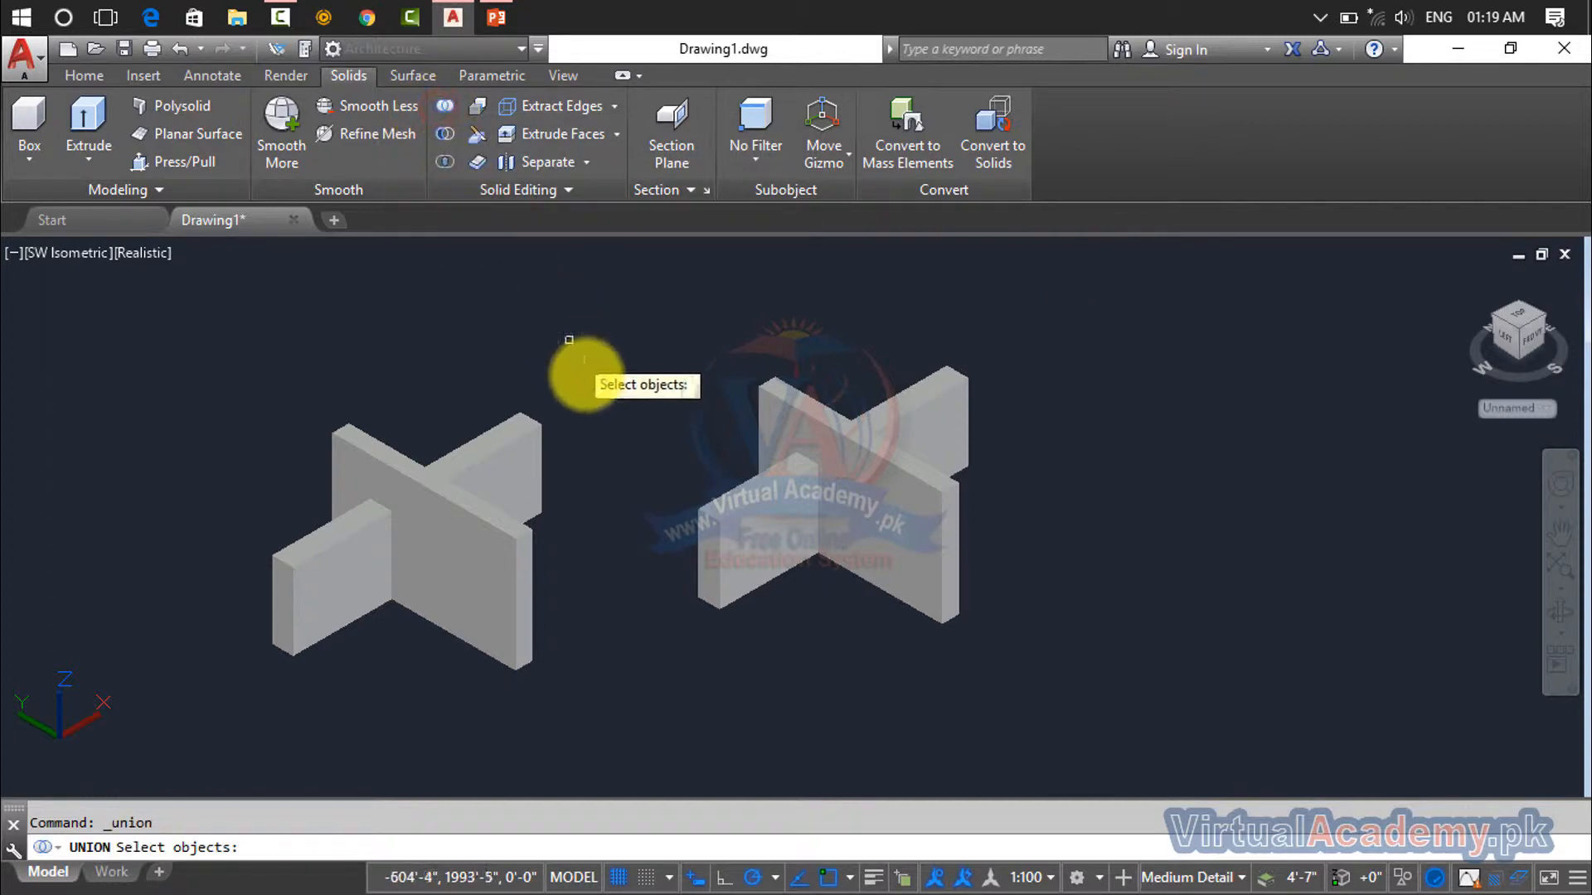
click(1053, 323)
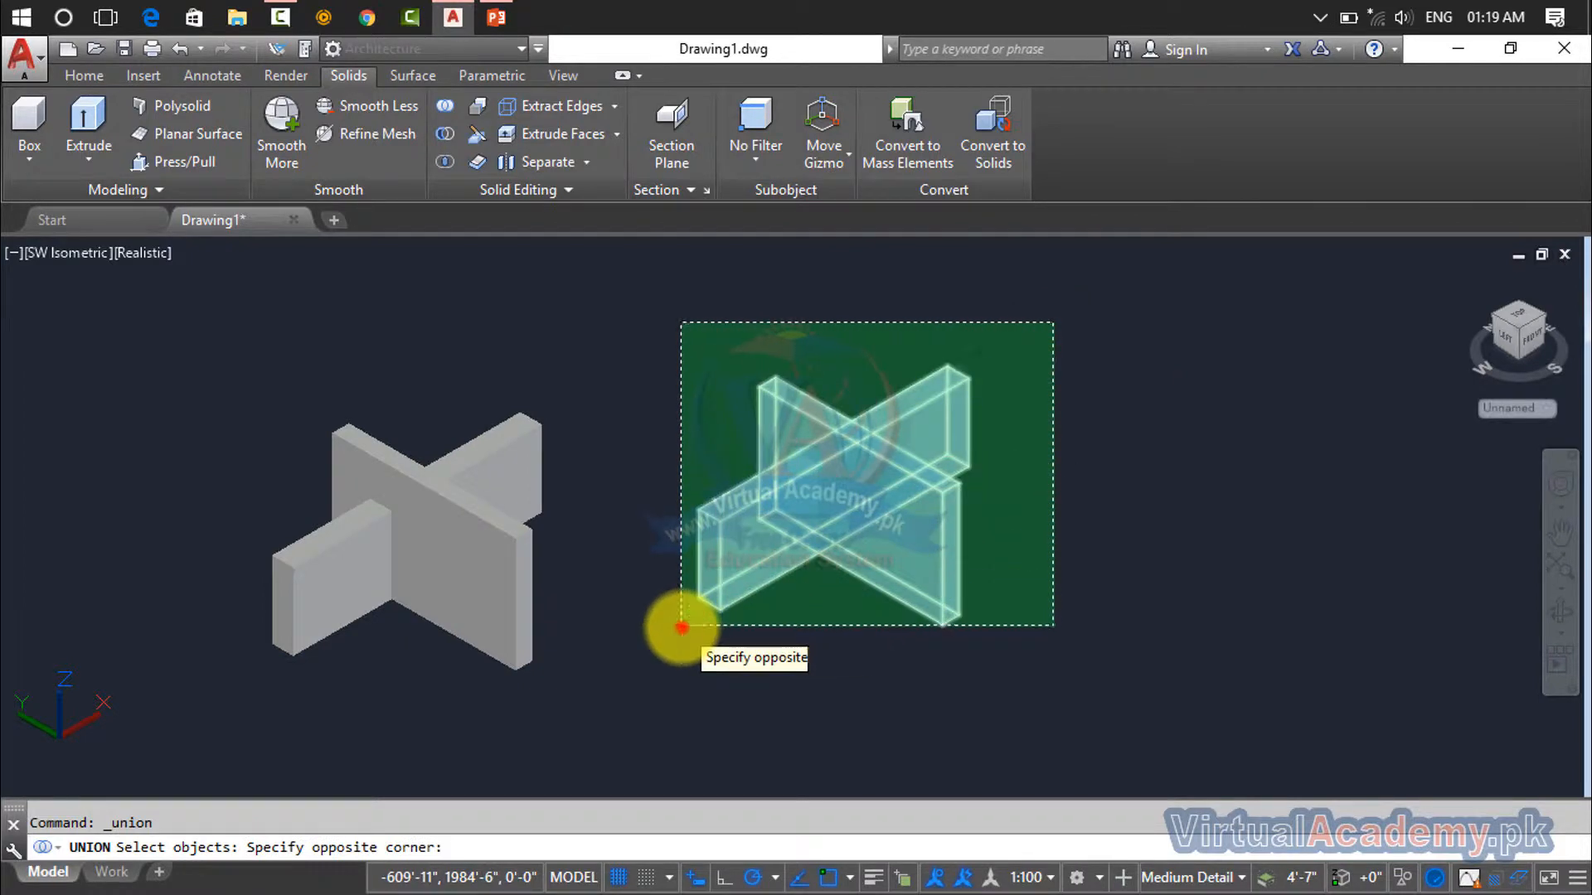
click(680, 626)
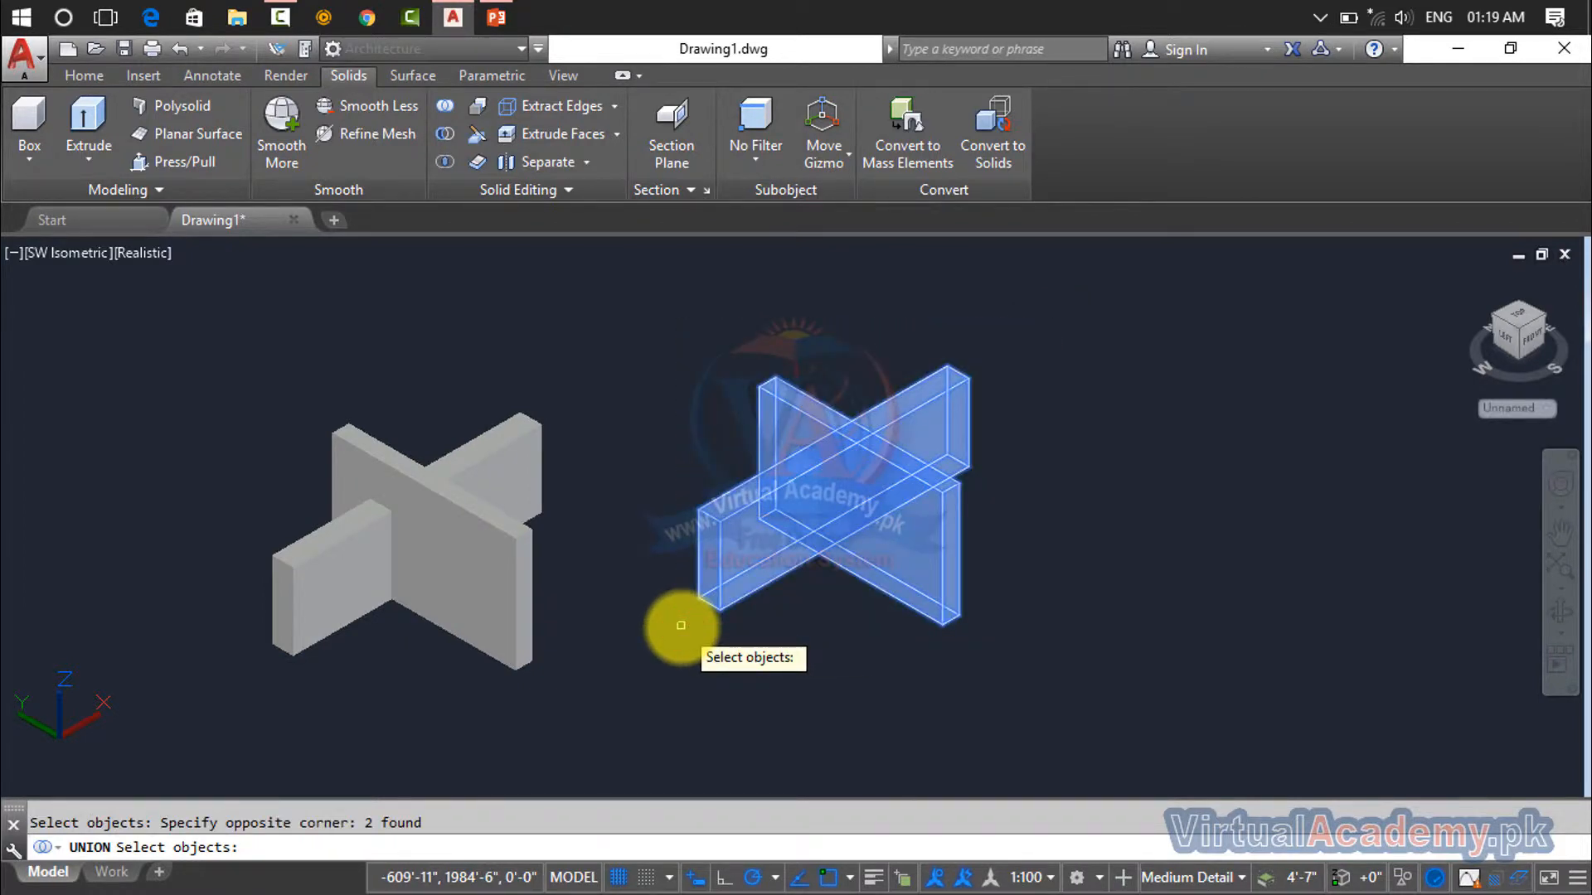
key(Return)
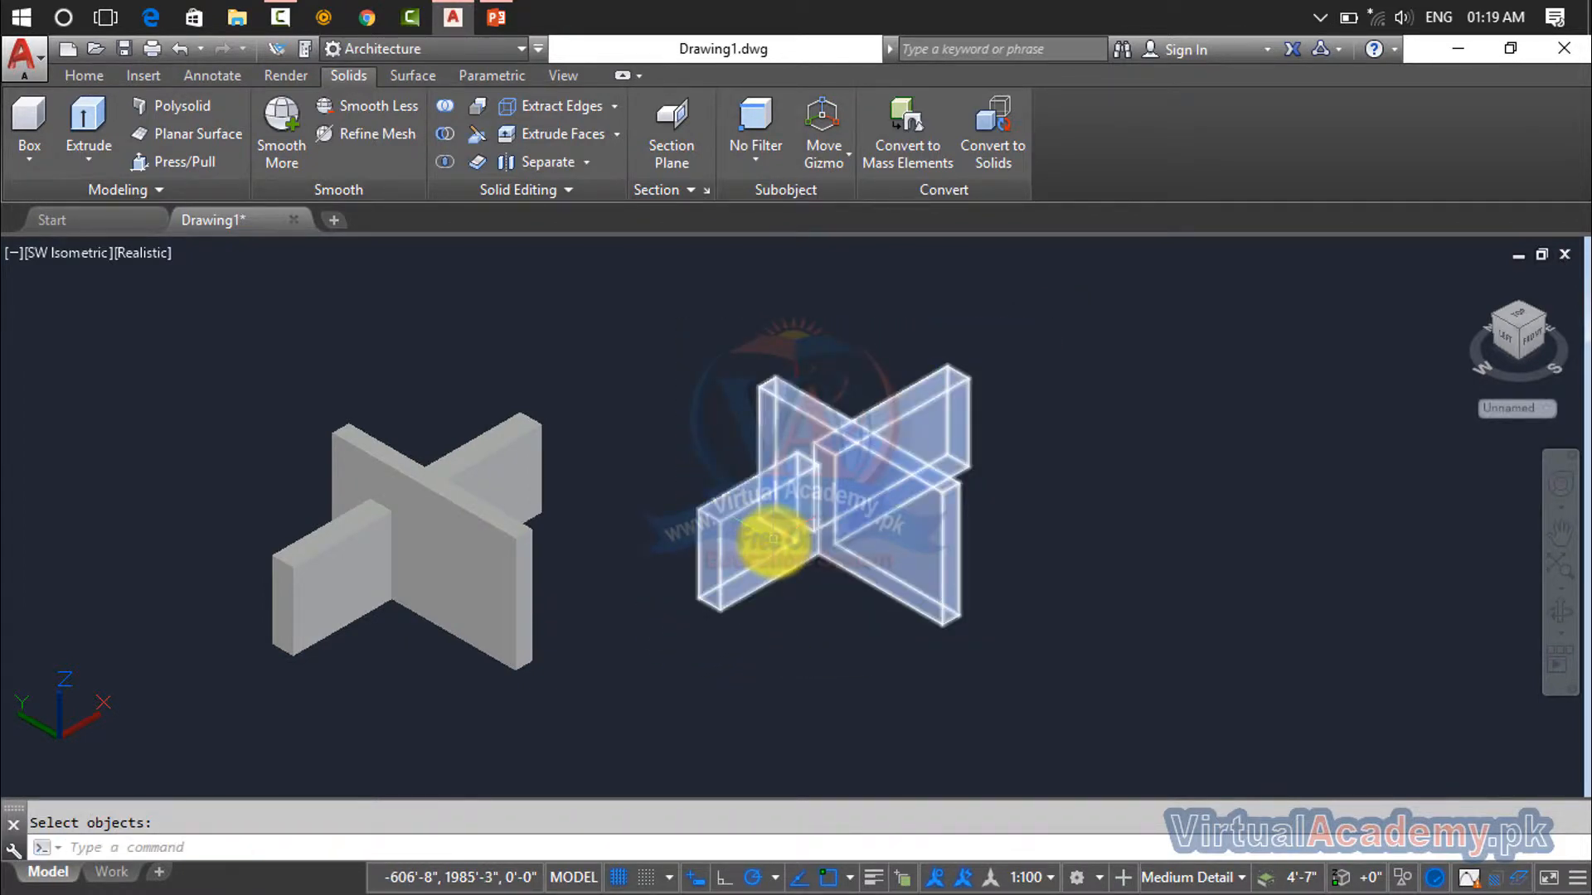
Compare how the united solid and the separate original boxes respond to selection
click(773, 539)
scroll(780, 514, up, 2)
scroll(805, 489, down, 3)
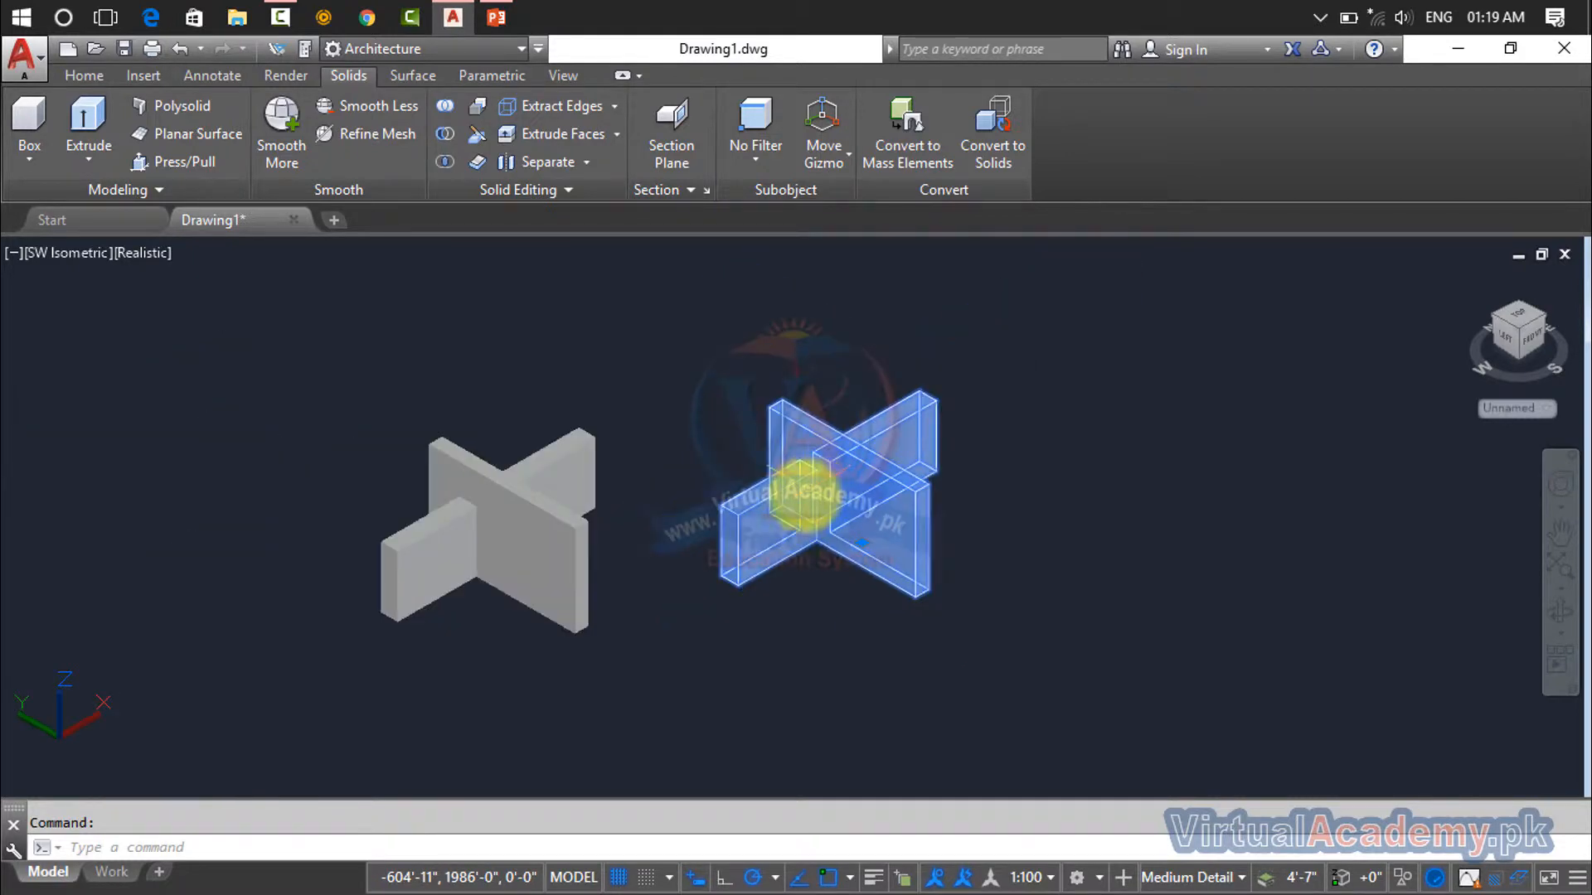
key(Escape)
click(759, 535)
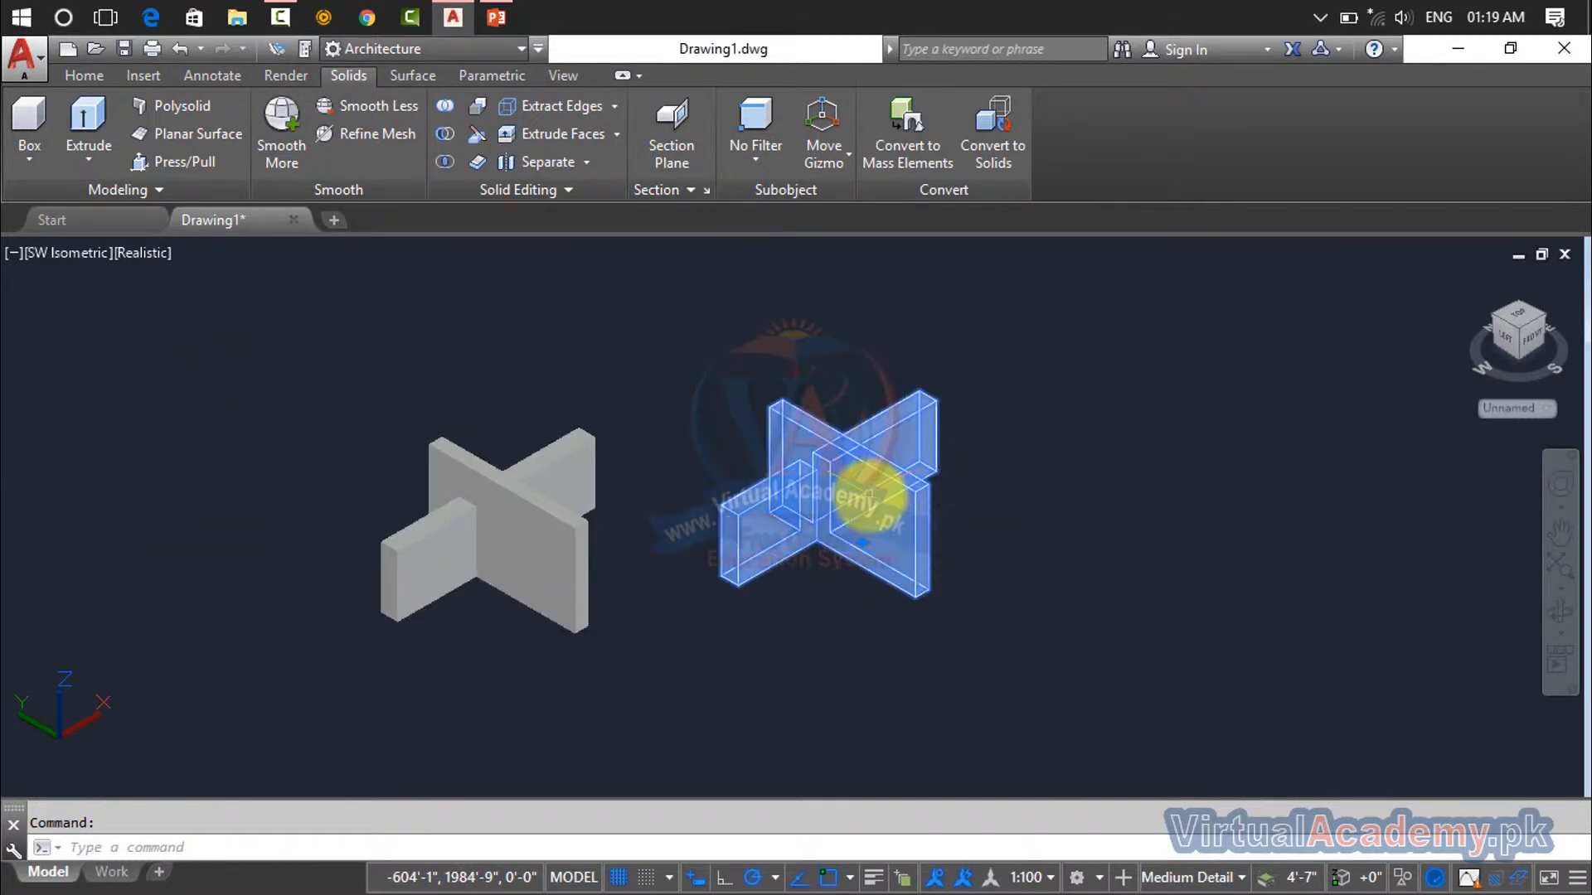
key(Escape)
click(551, 531)
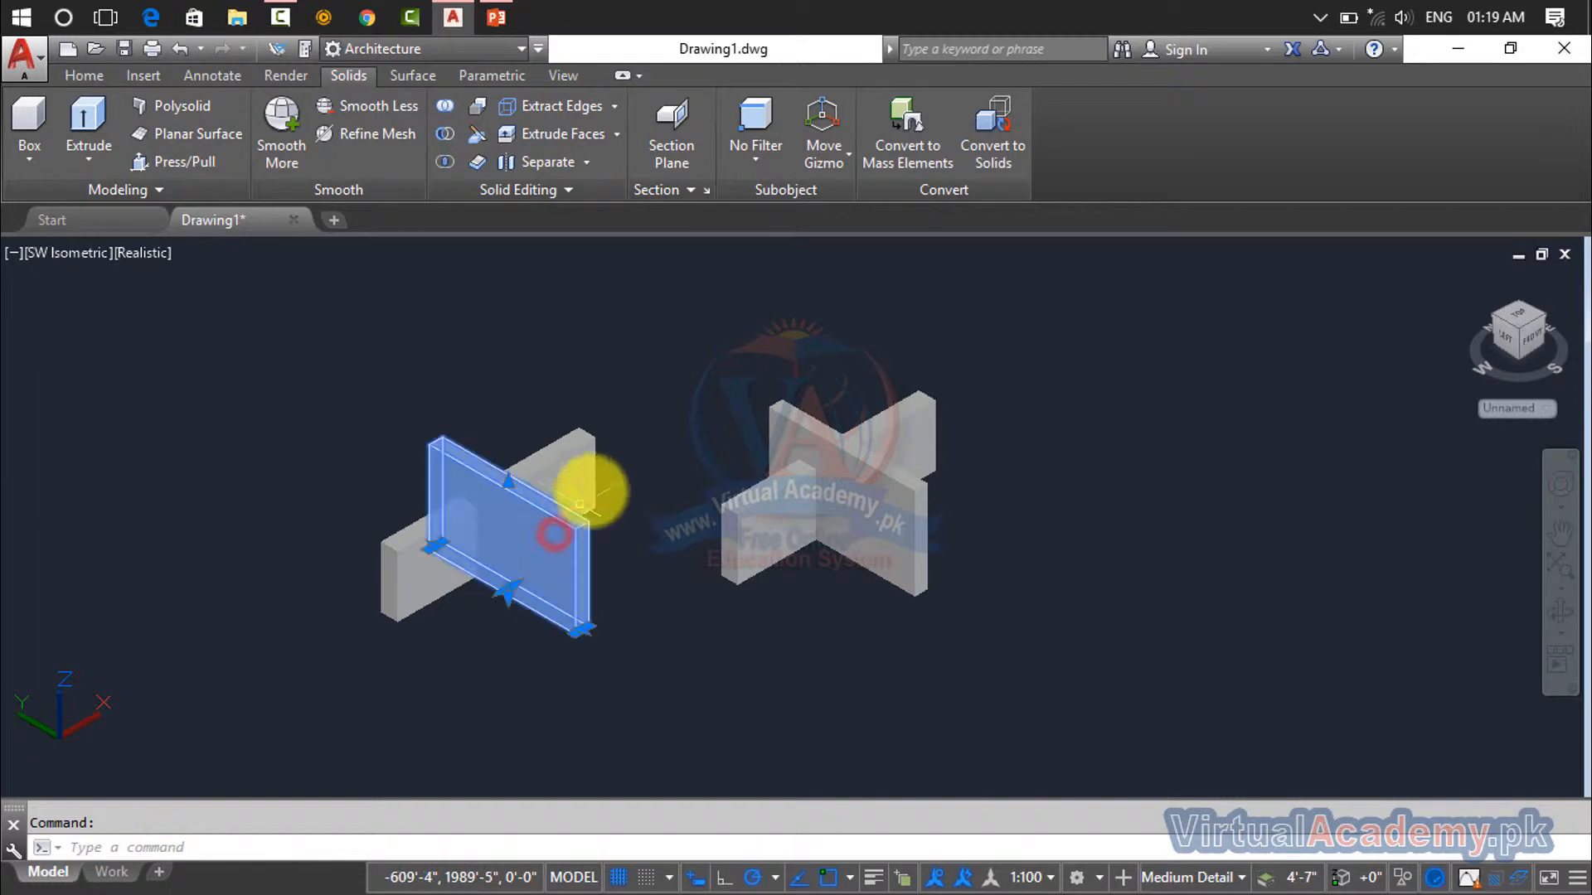
click(573, 439)
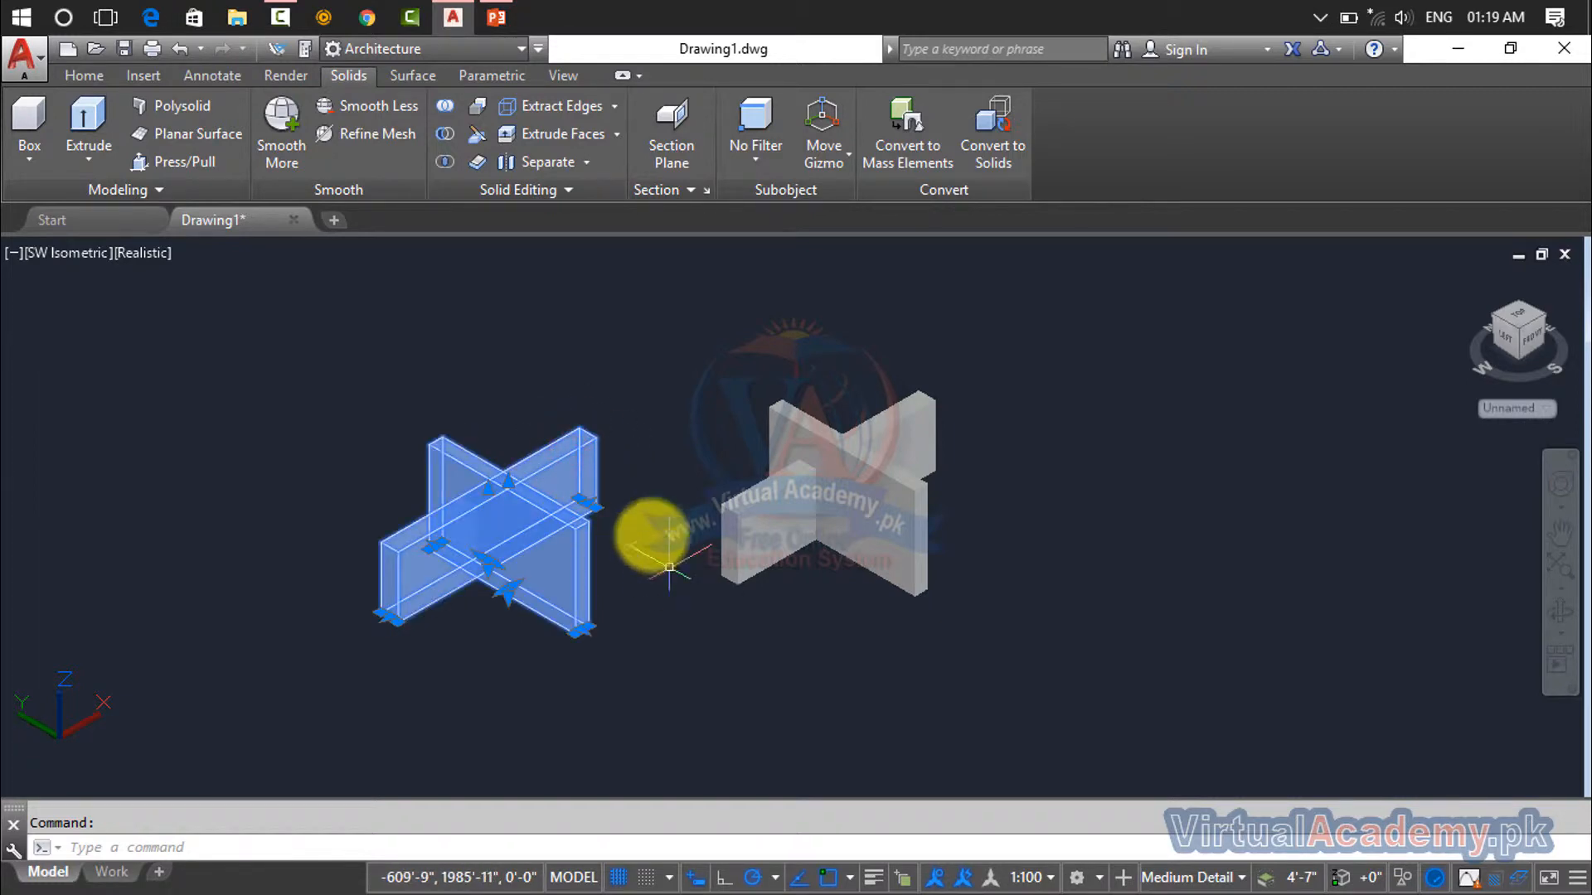
key(Escape)
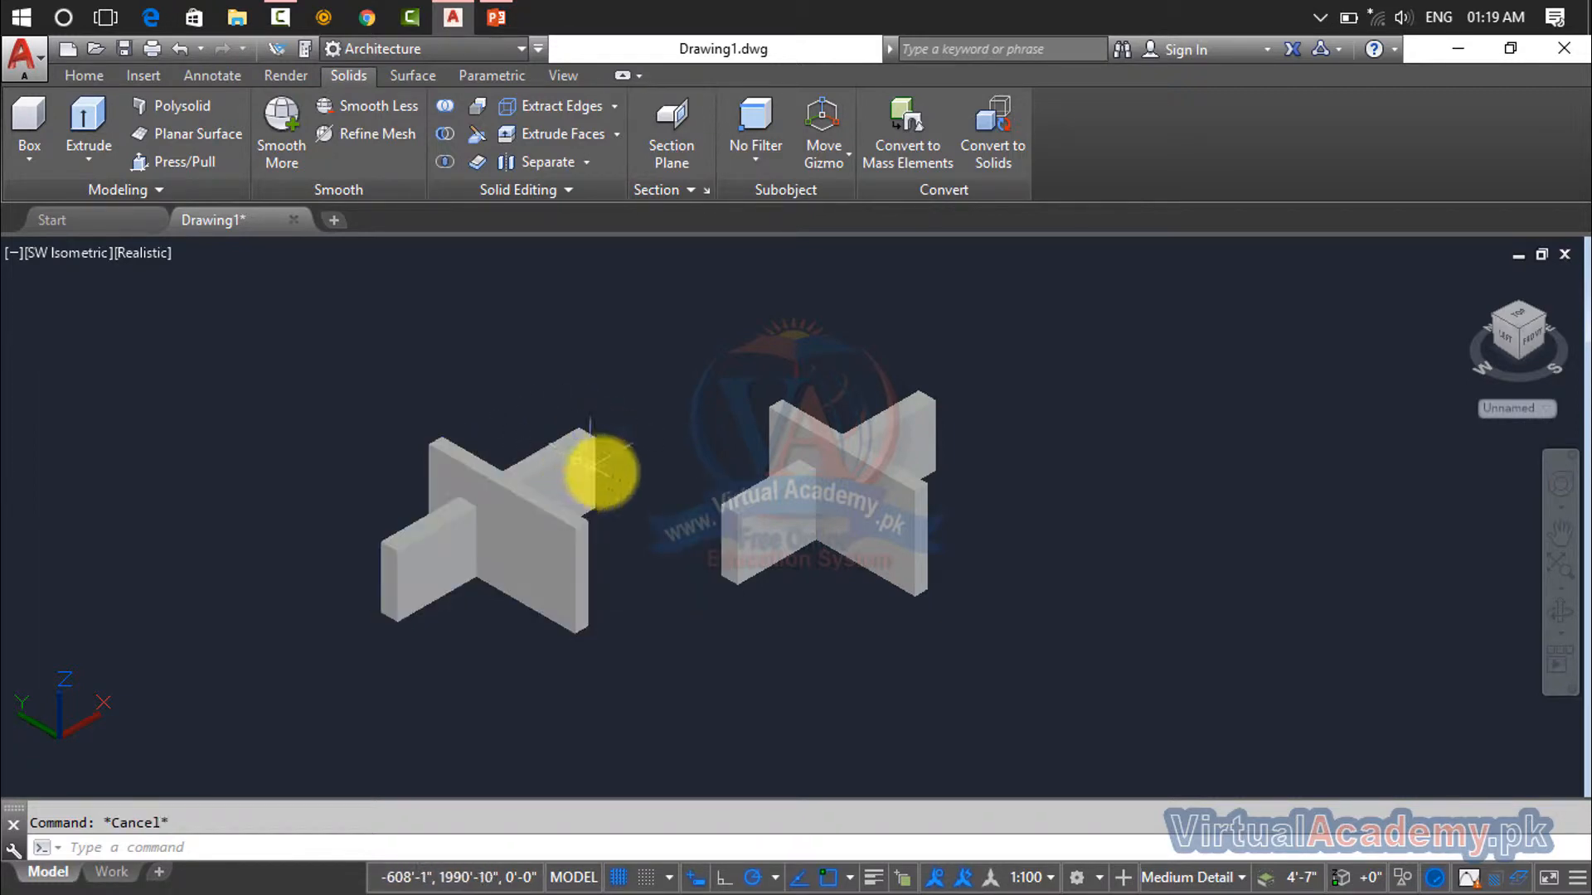
click(778, 521)
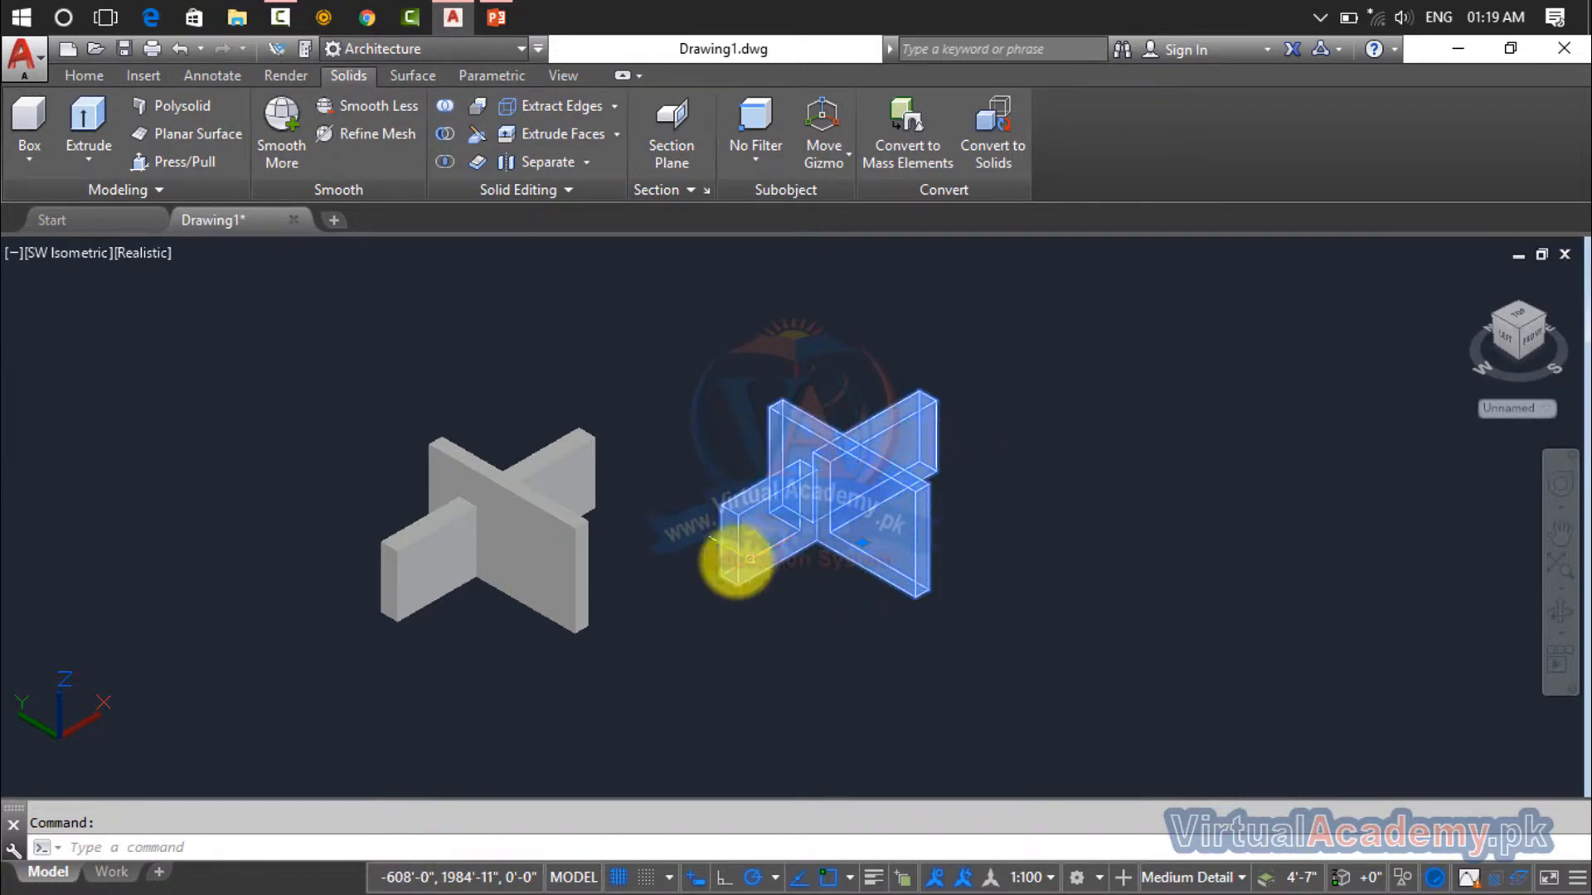
key(Escape)
Inspect the intersection edges of the united solid against the original pair in 2D Wireframe, and restore the Realistic style
click(139, 250)
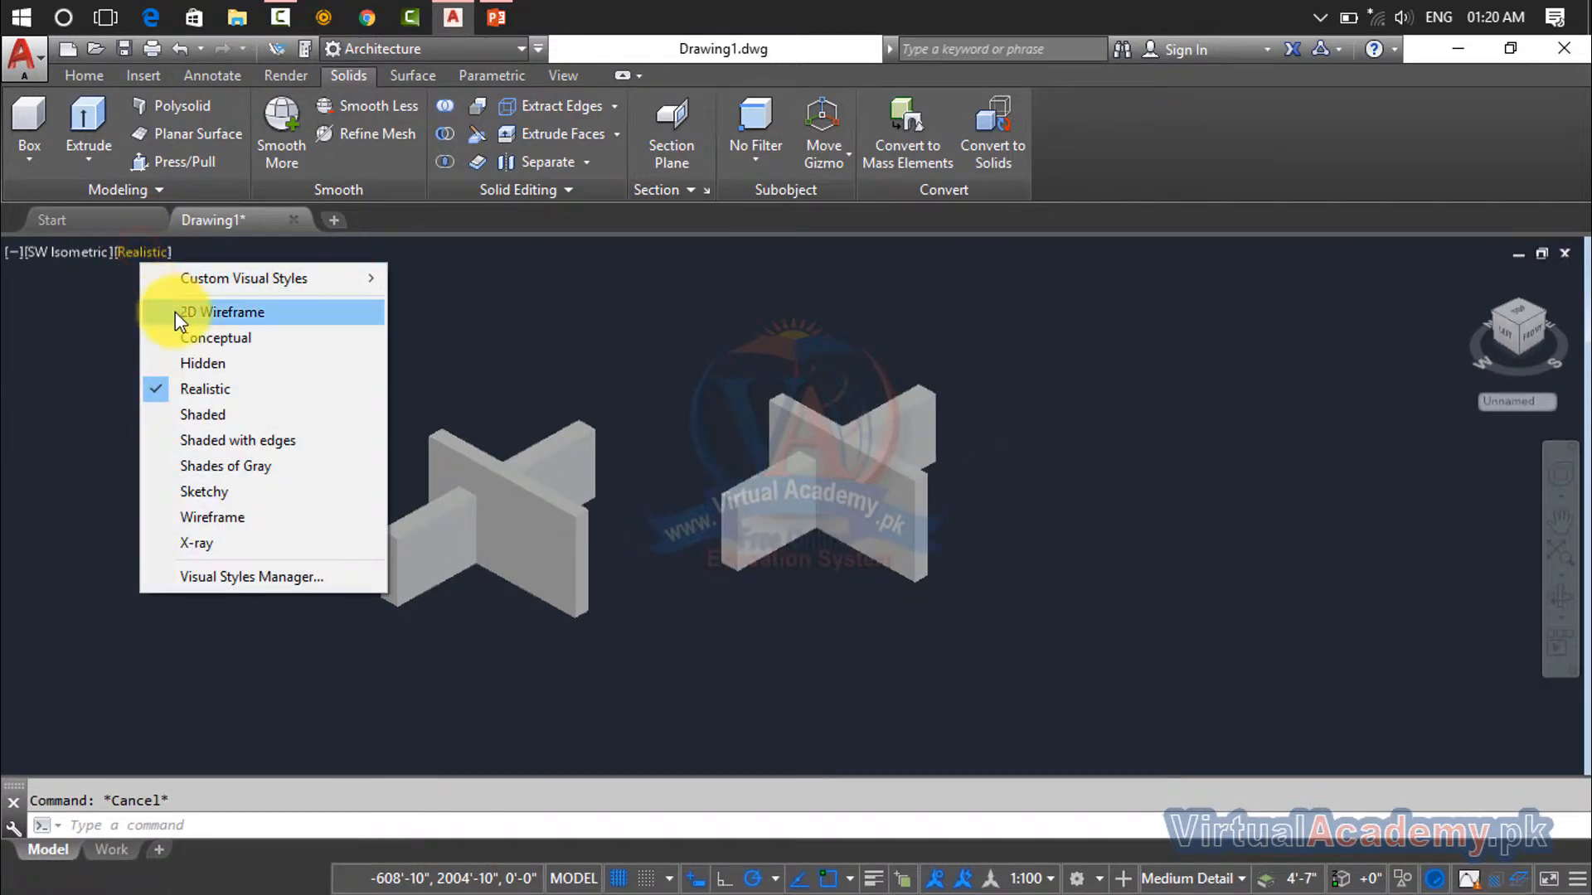
click(176, 311)
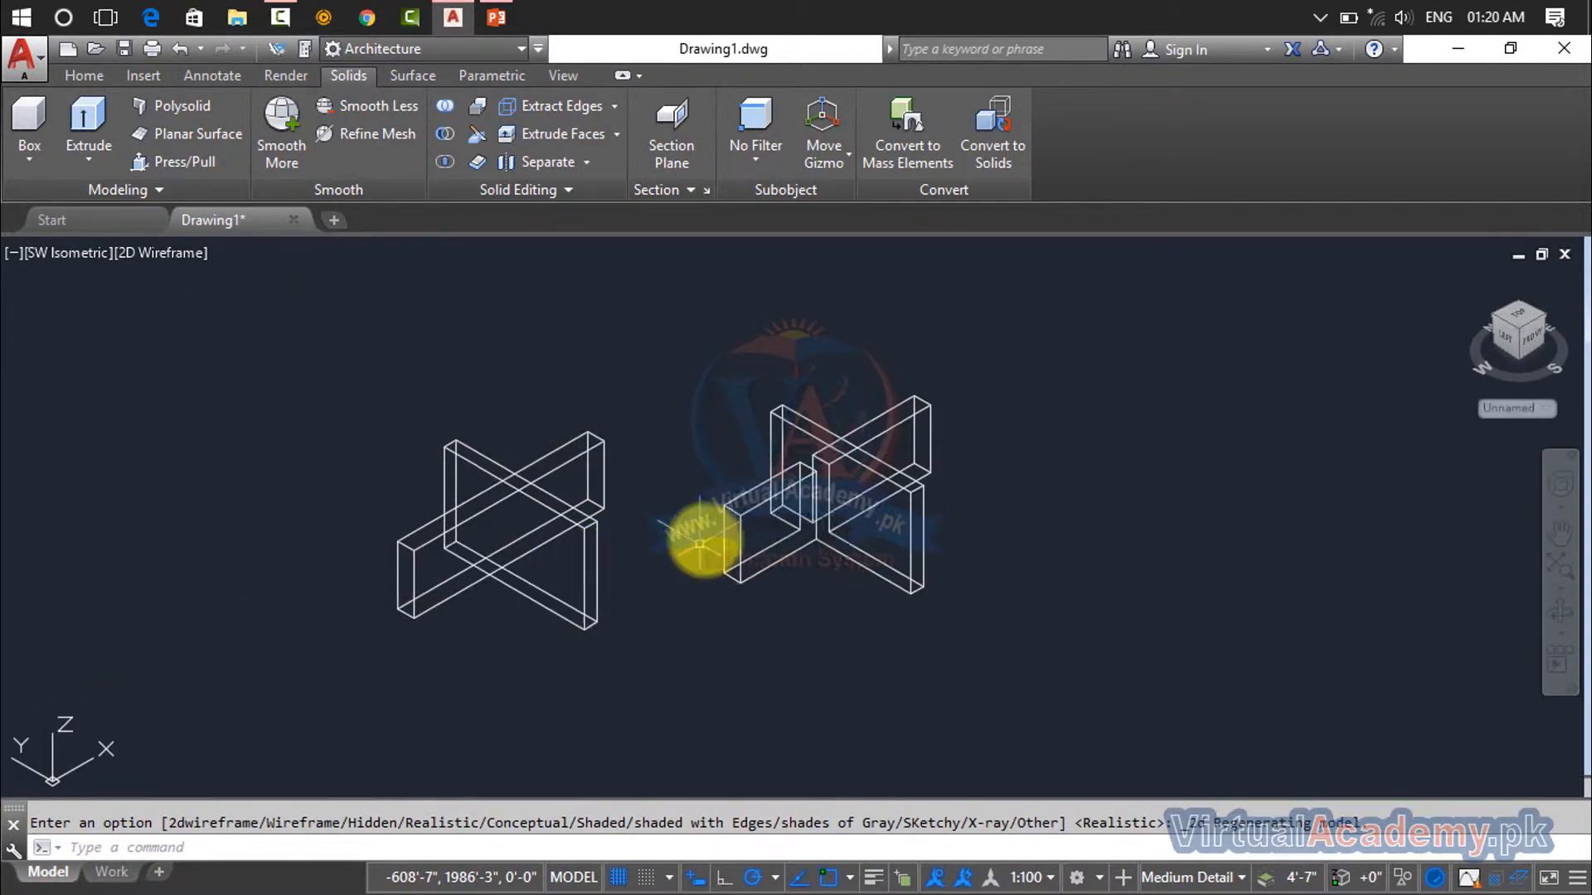
scroll(701, 543, up, 3)
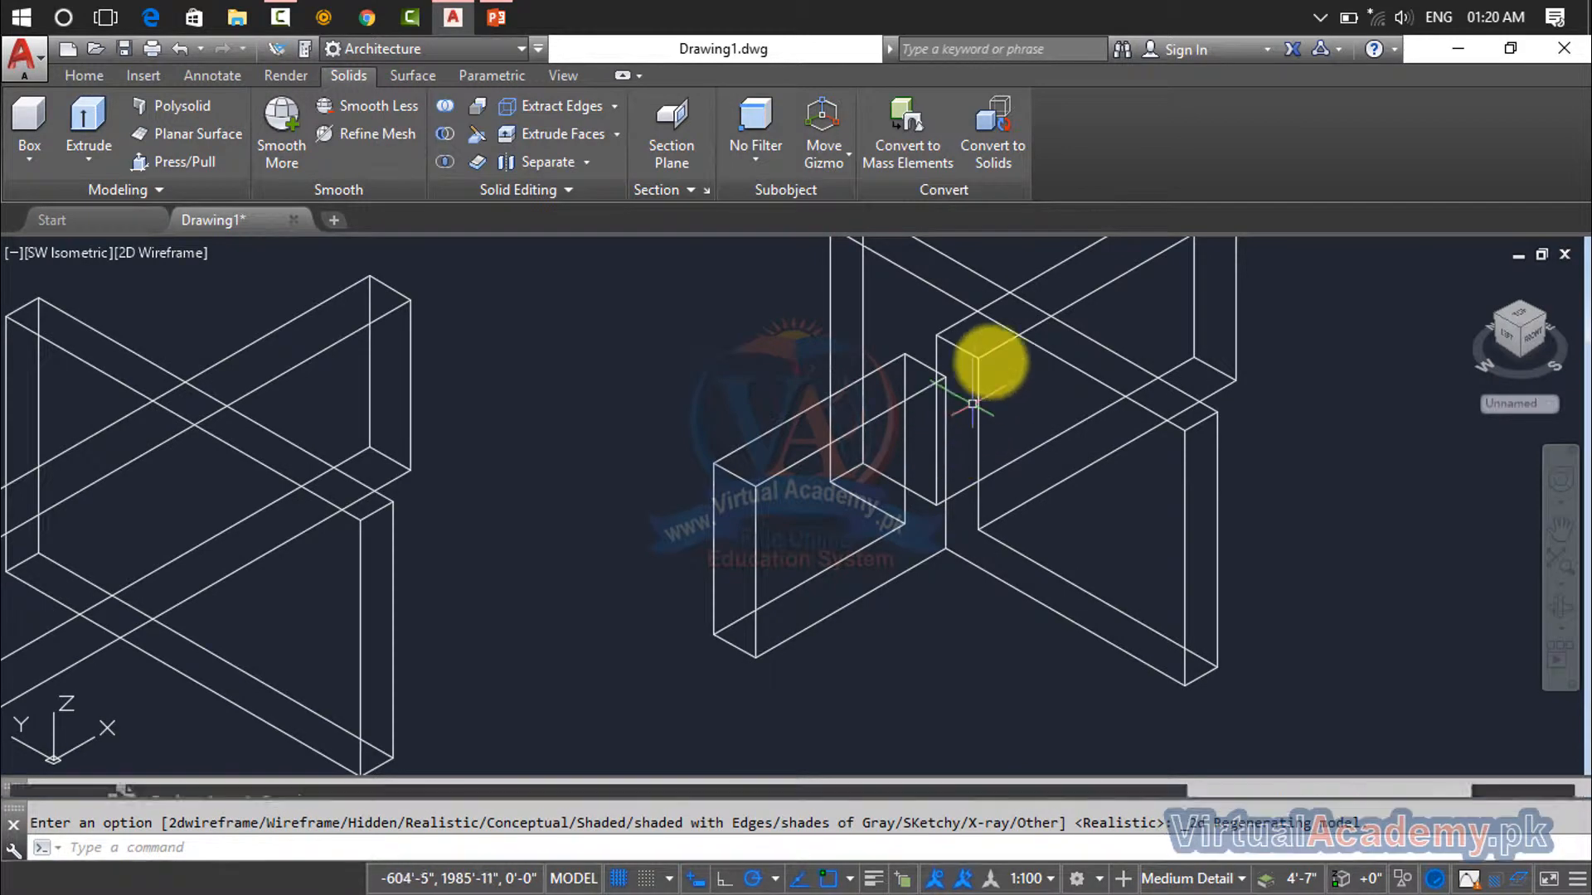
click(983, 383)
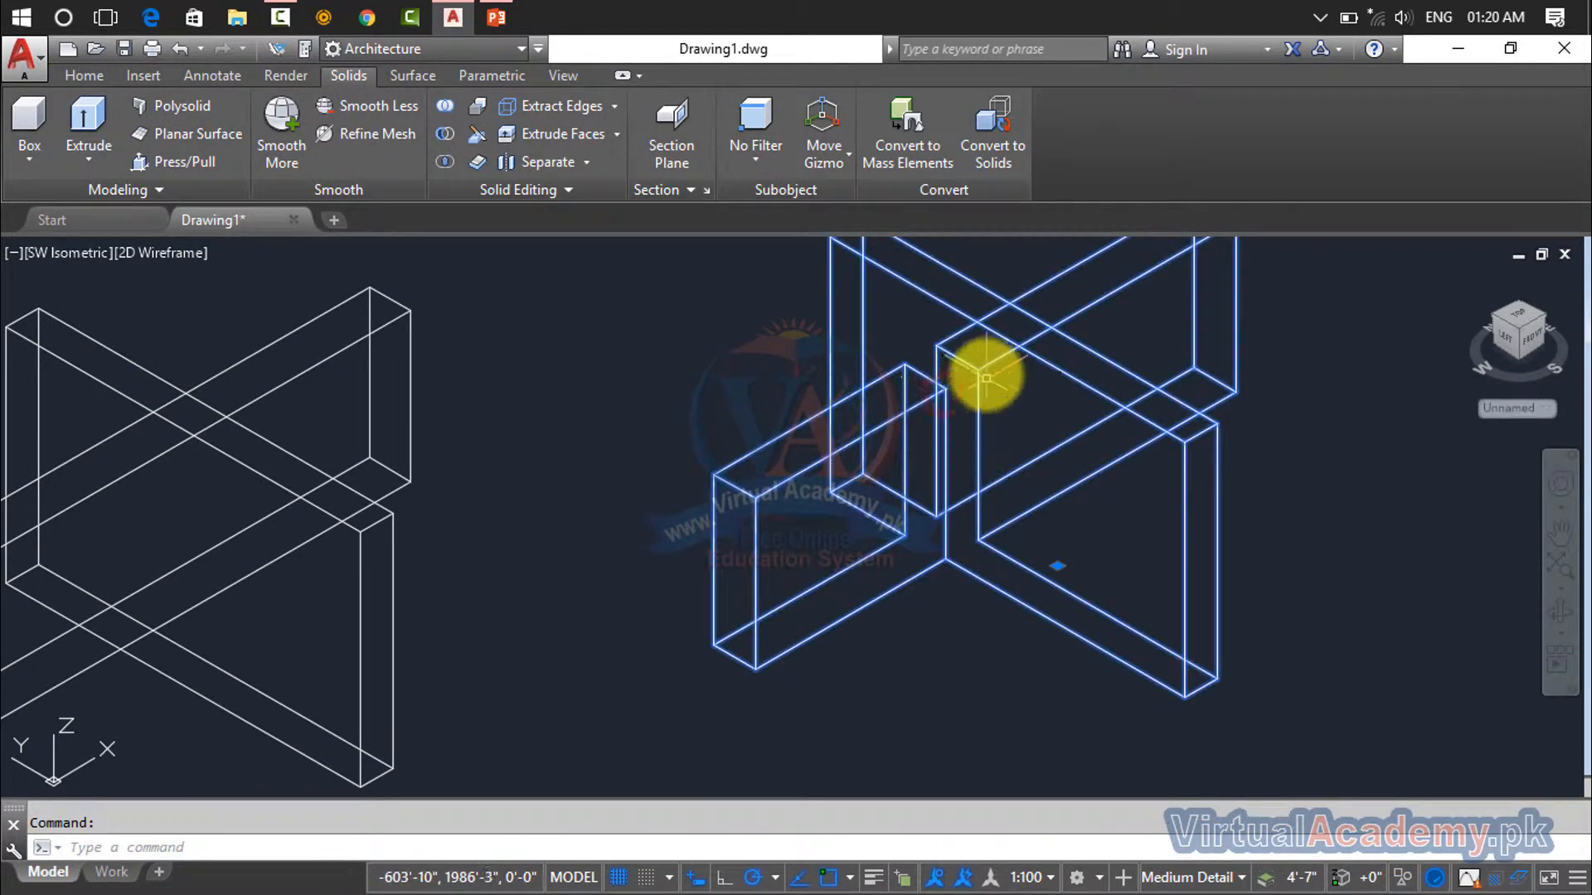
scroll(989, 406, down, 2)
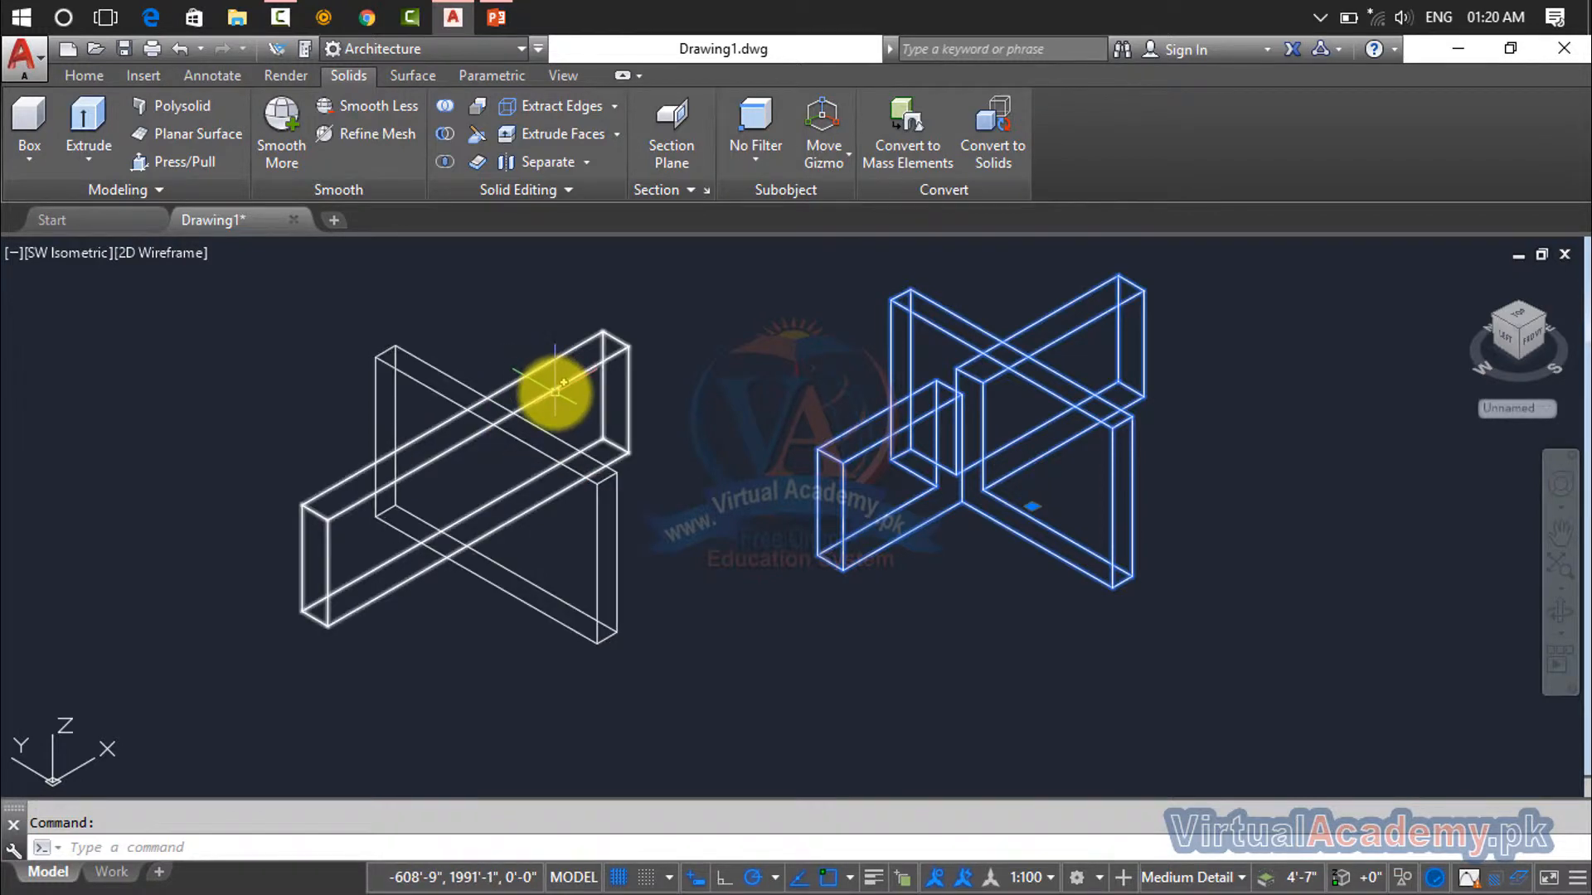
click(164, 254)
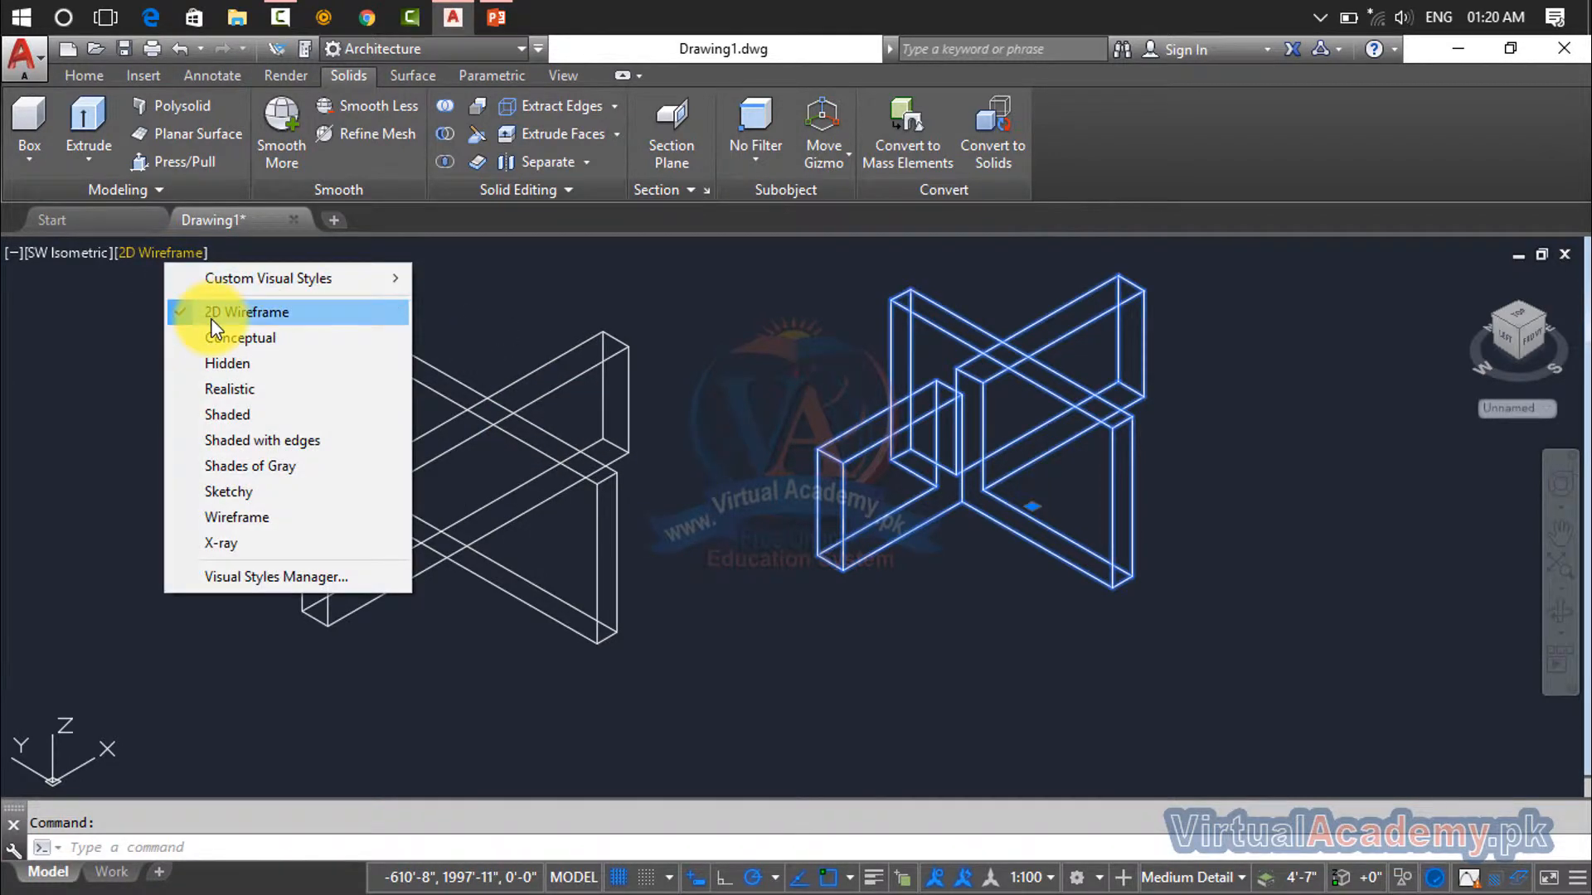
click(224, 390)
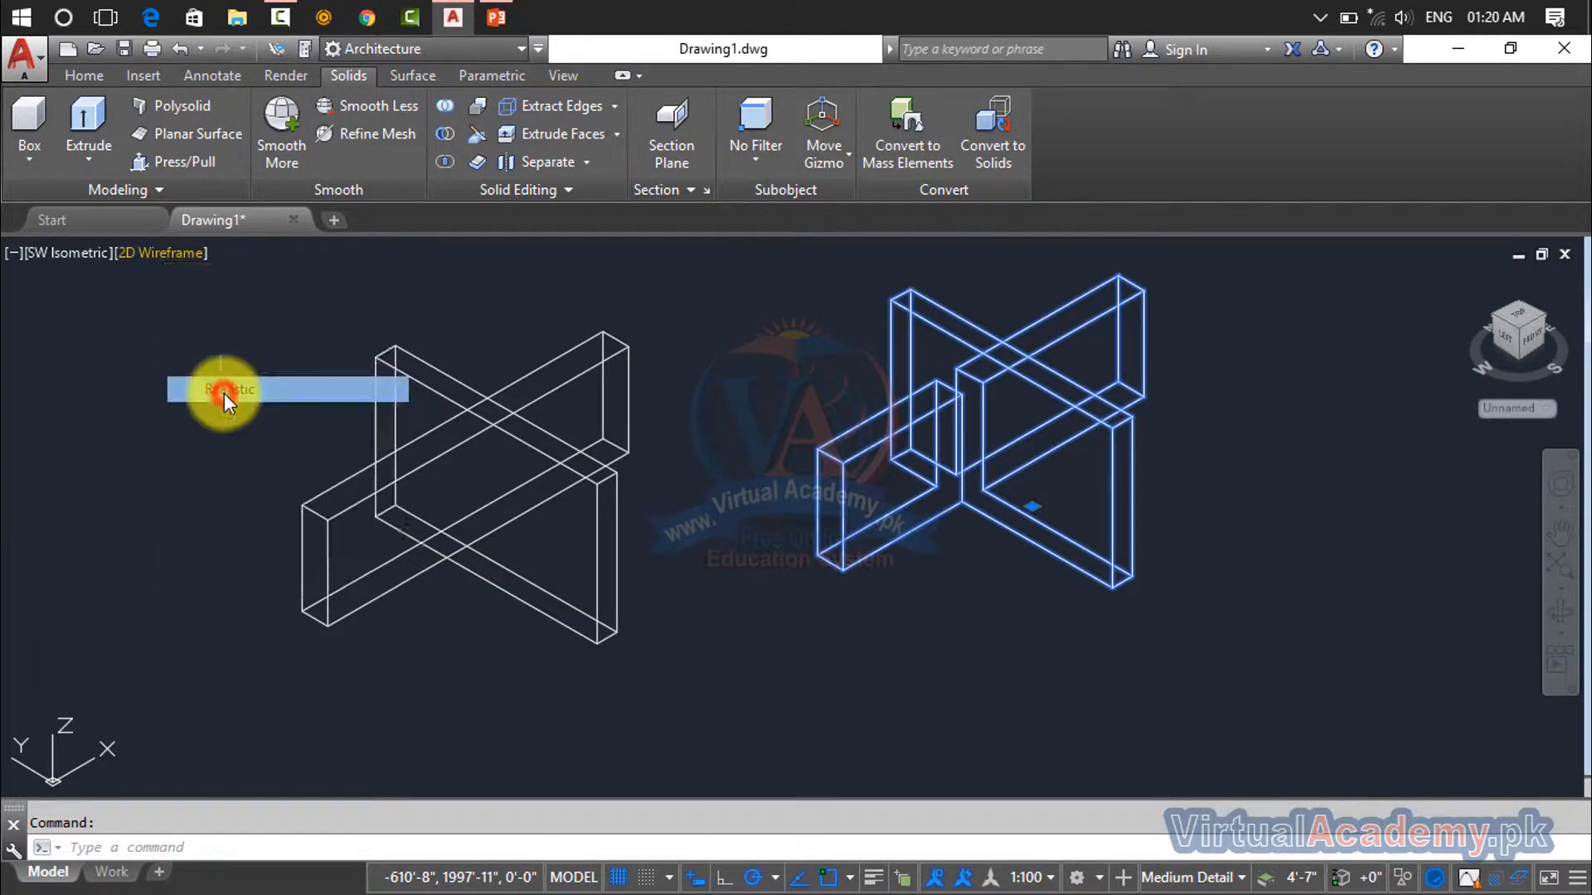
Examine the united solid and the original boxes up close and side by side in the Realistic style
scroll(1015, 469, up, 4)
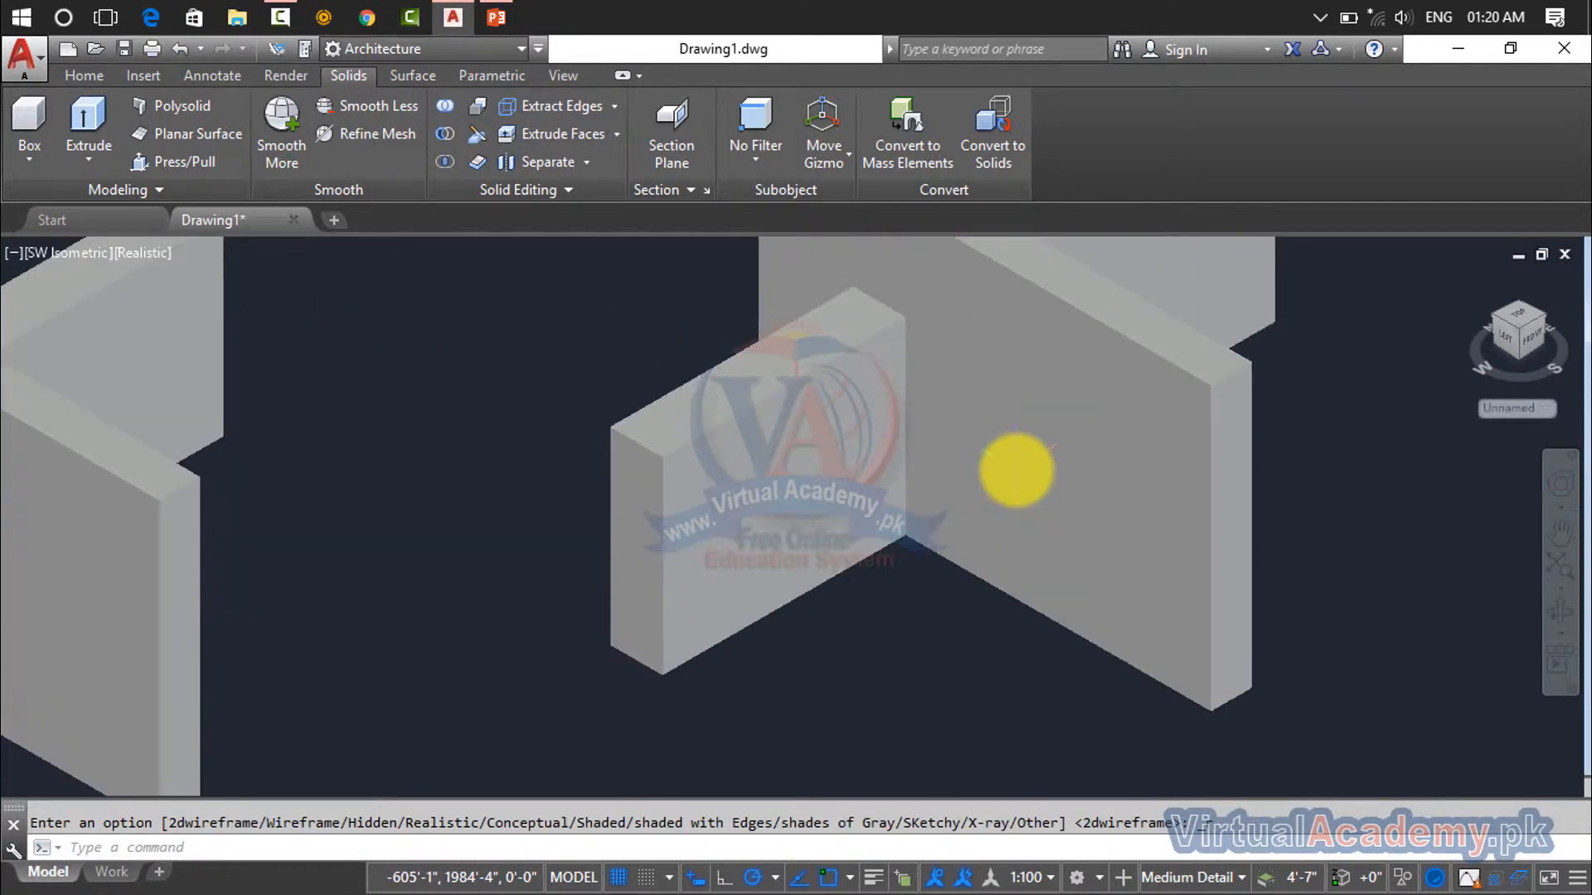
scroll(1015, 469, down, 5)
scroll(801, 520, up, 3)
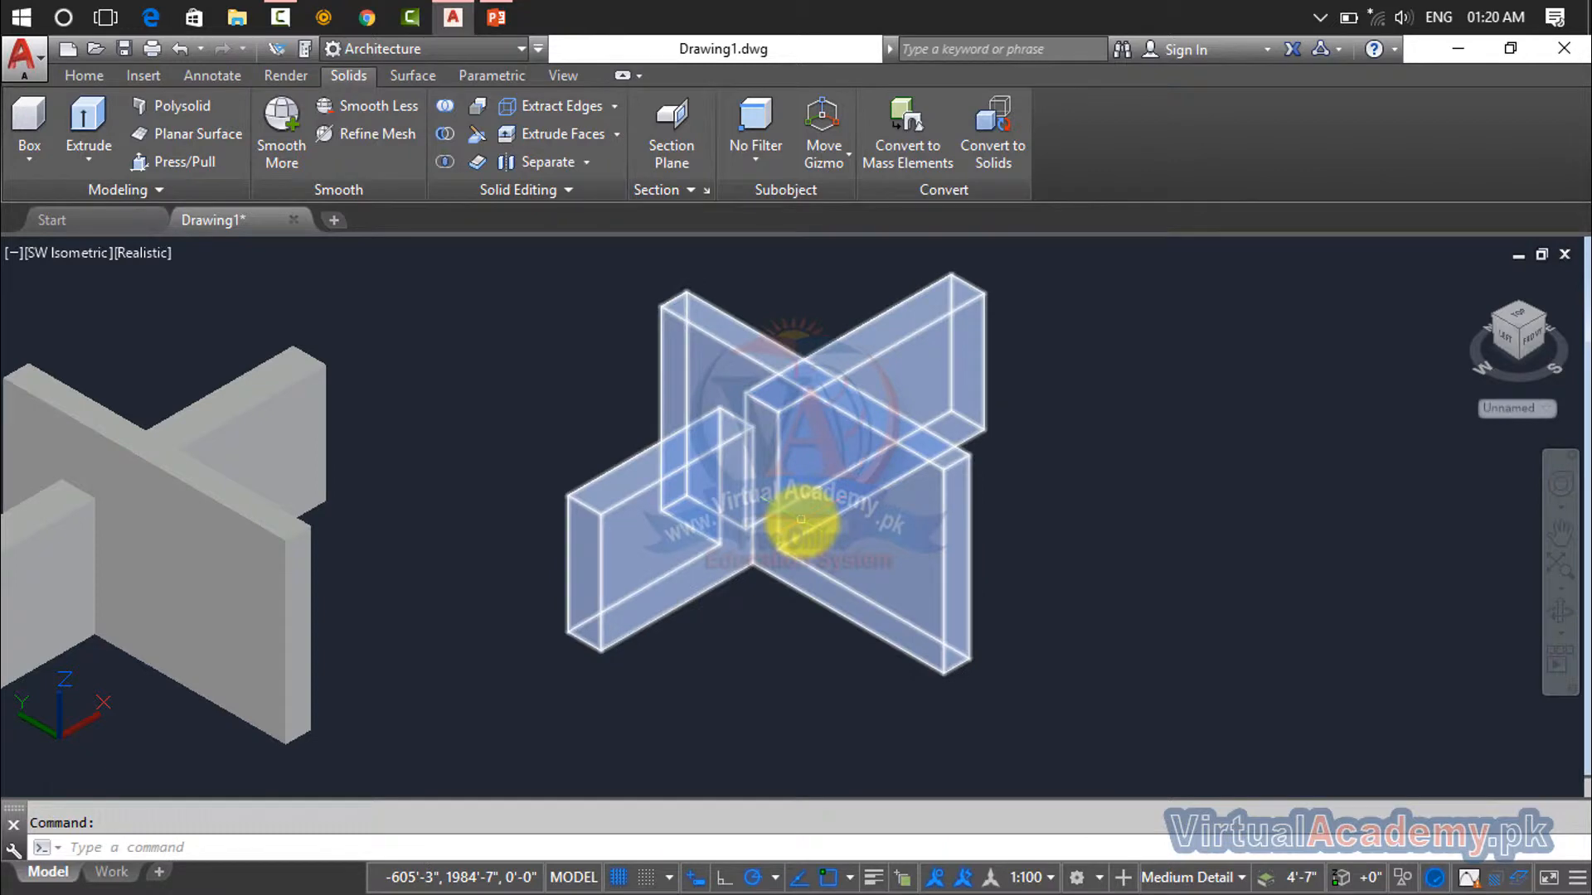
key(Escape)
scroll(801, 520, down, 2)
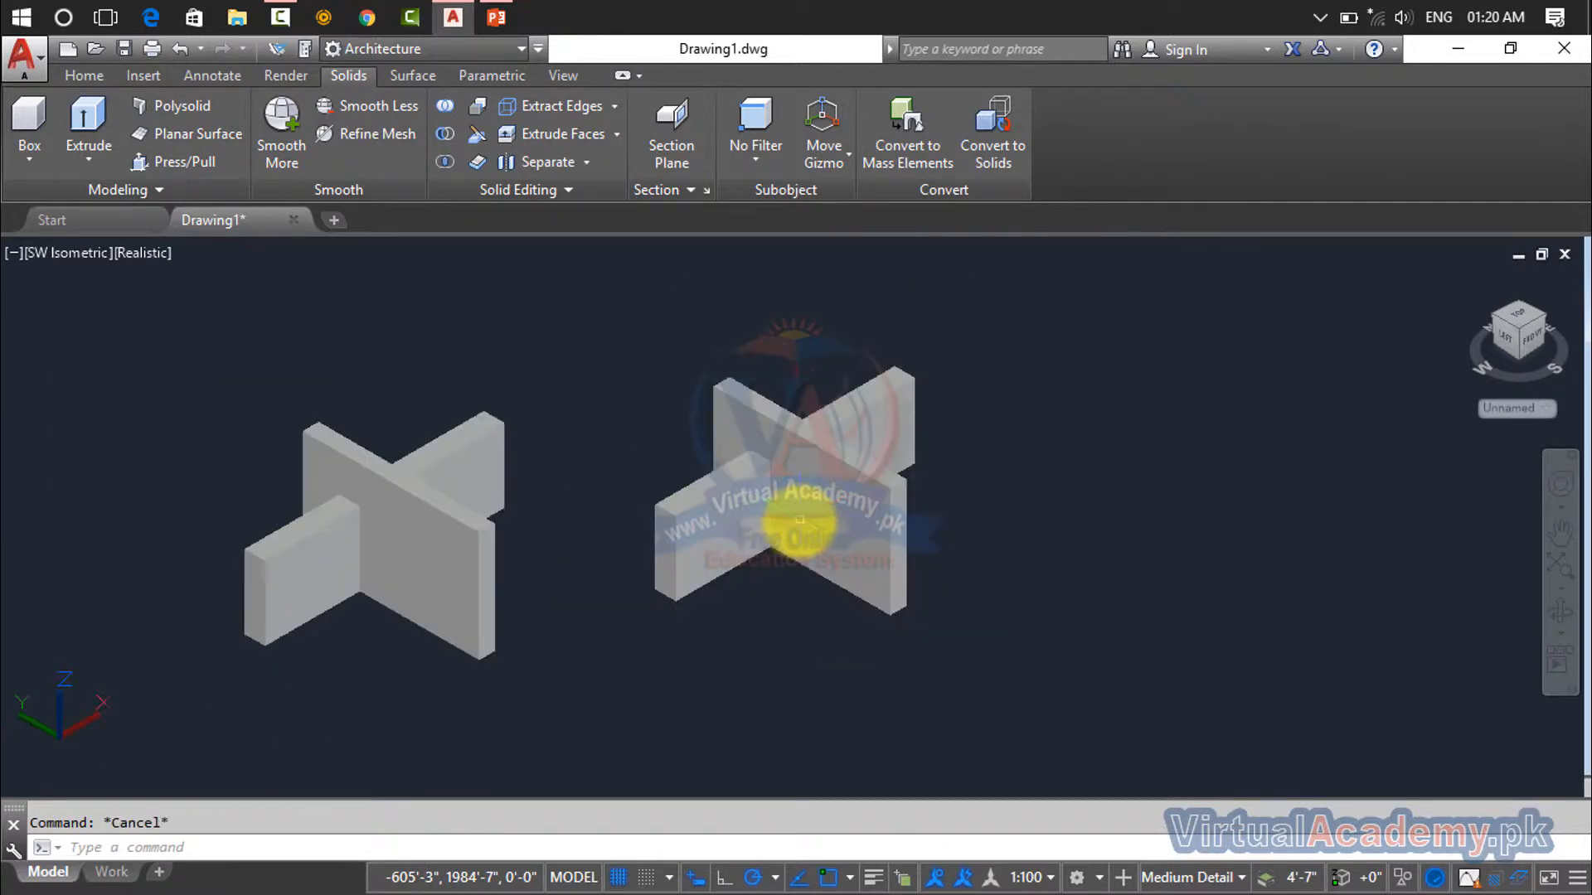
middle_drag(800, 520, 505, 496)
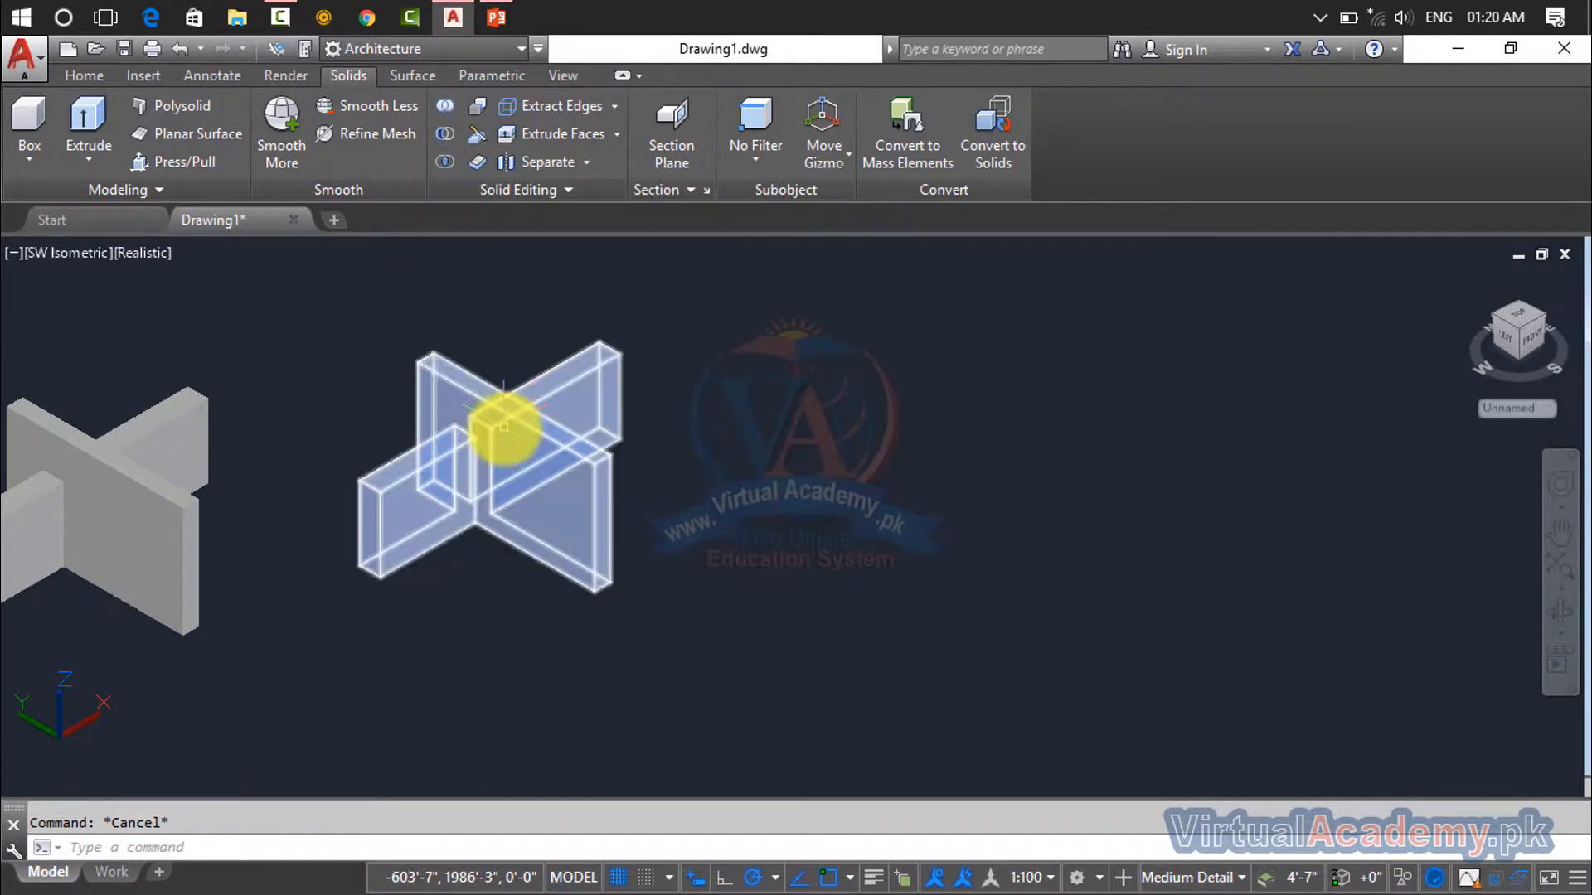
middle_drag(550, 537, 967, 472)
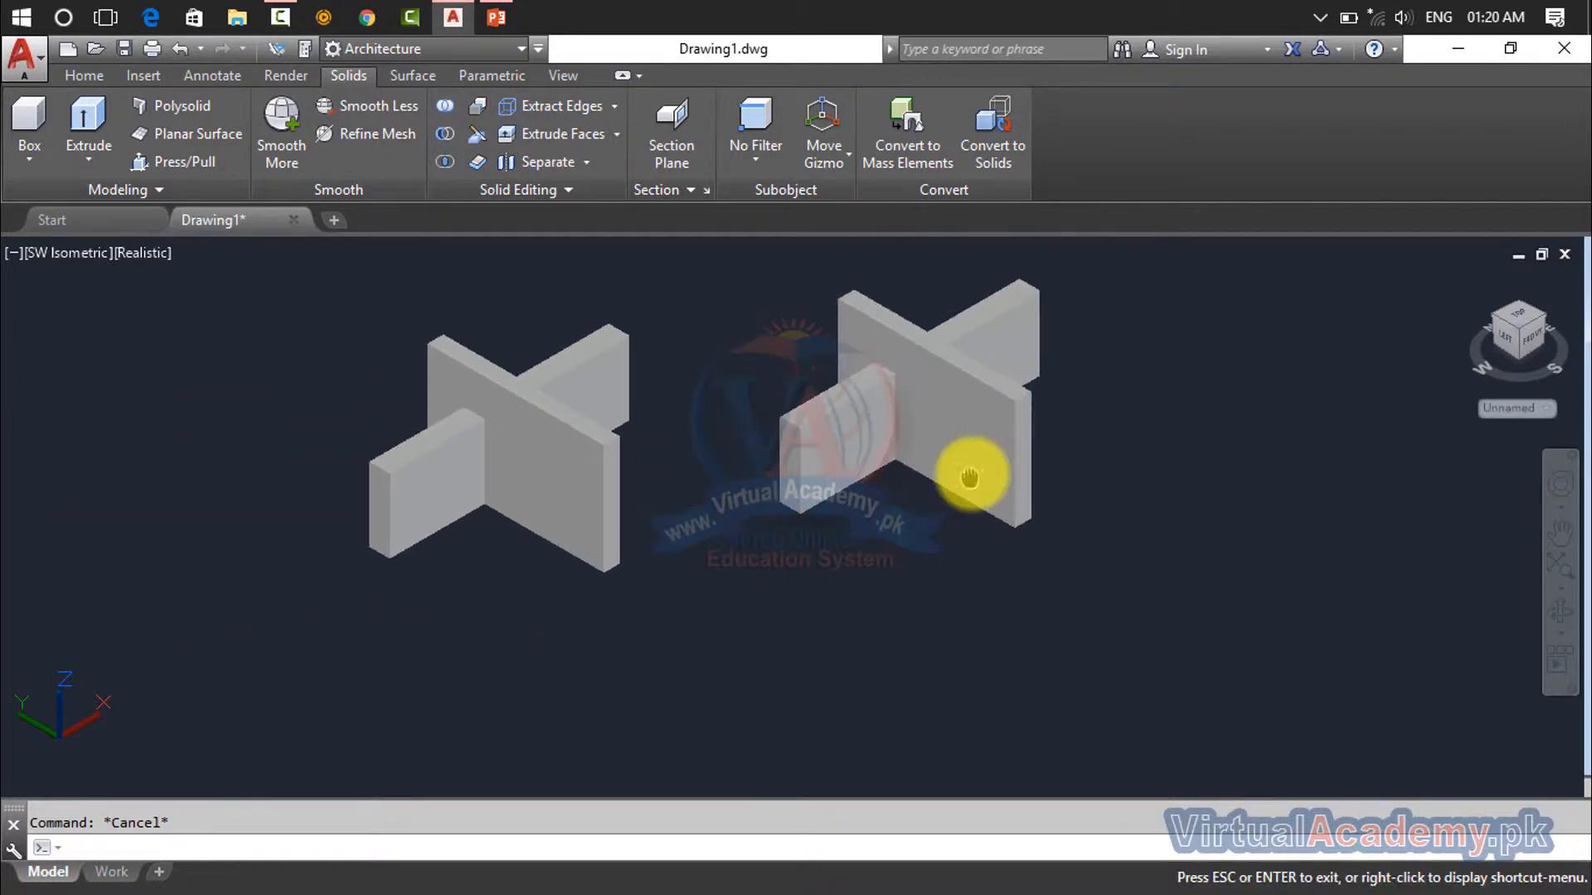
click(587, 497)
key(Escape)
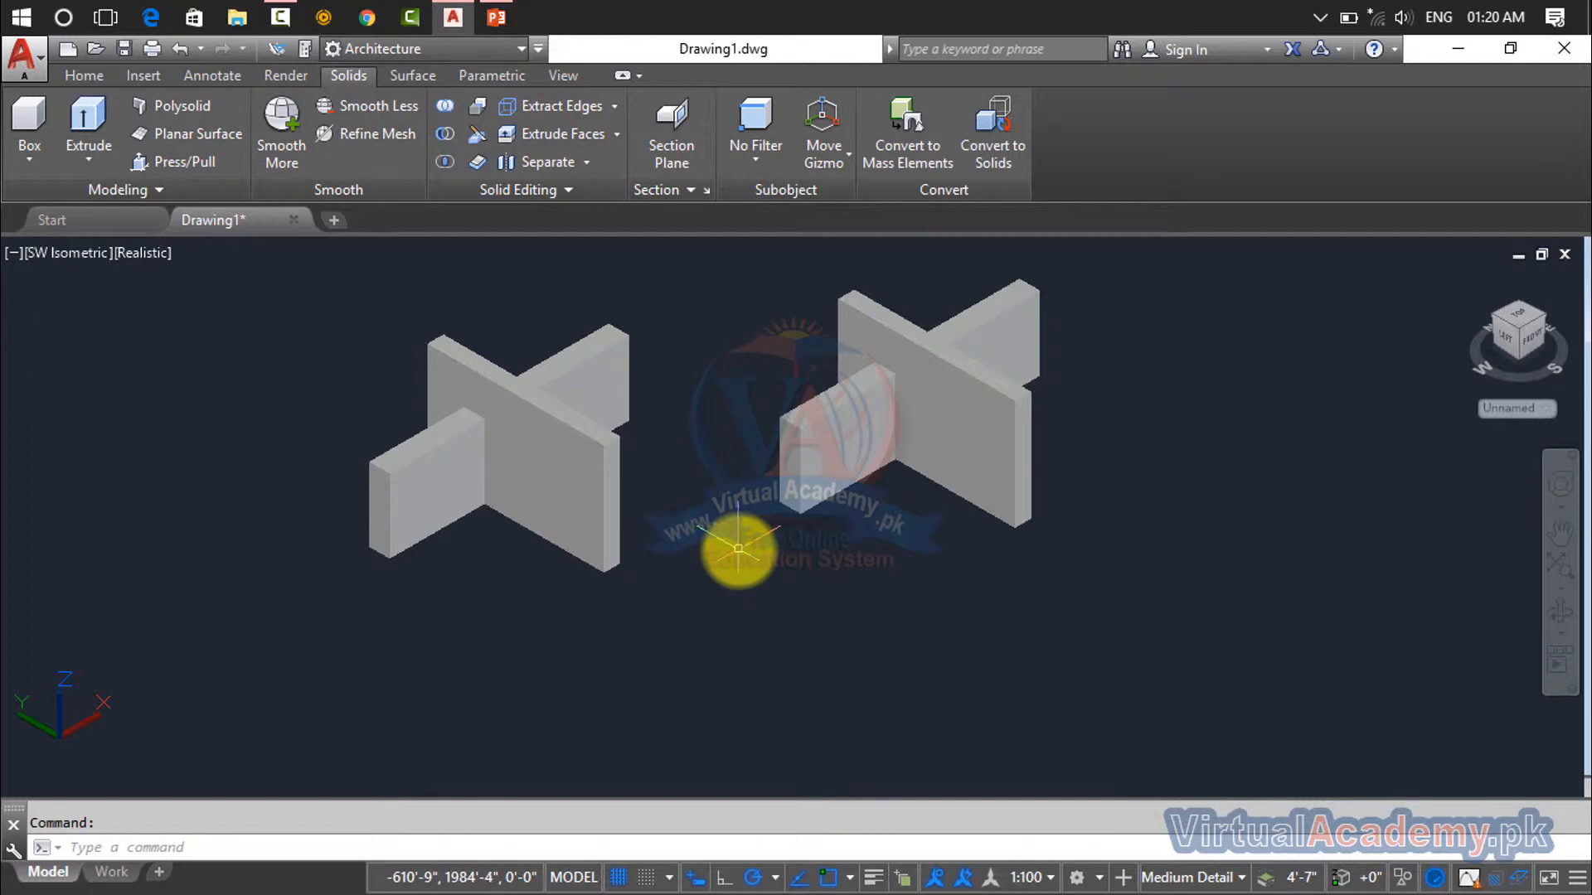
Create a cylinder with a base radius of about 2'-6" in the empty space beside the crossing boxes
middle_drag(733, 539, 356, 505)
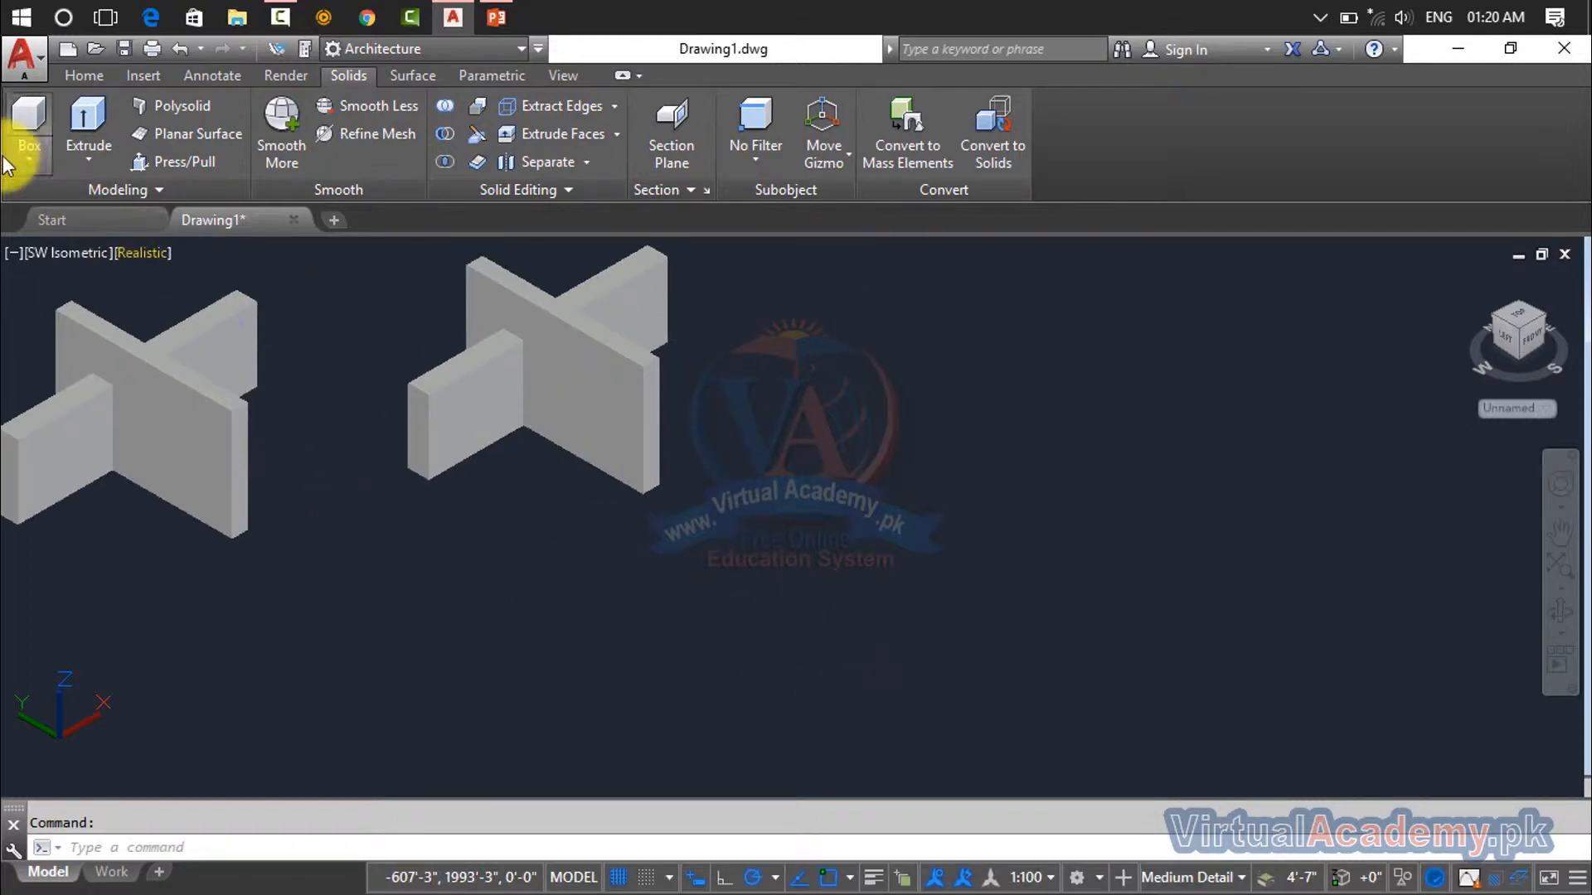
click(30, 155)
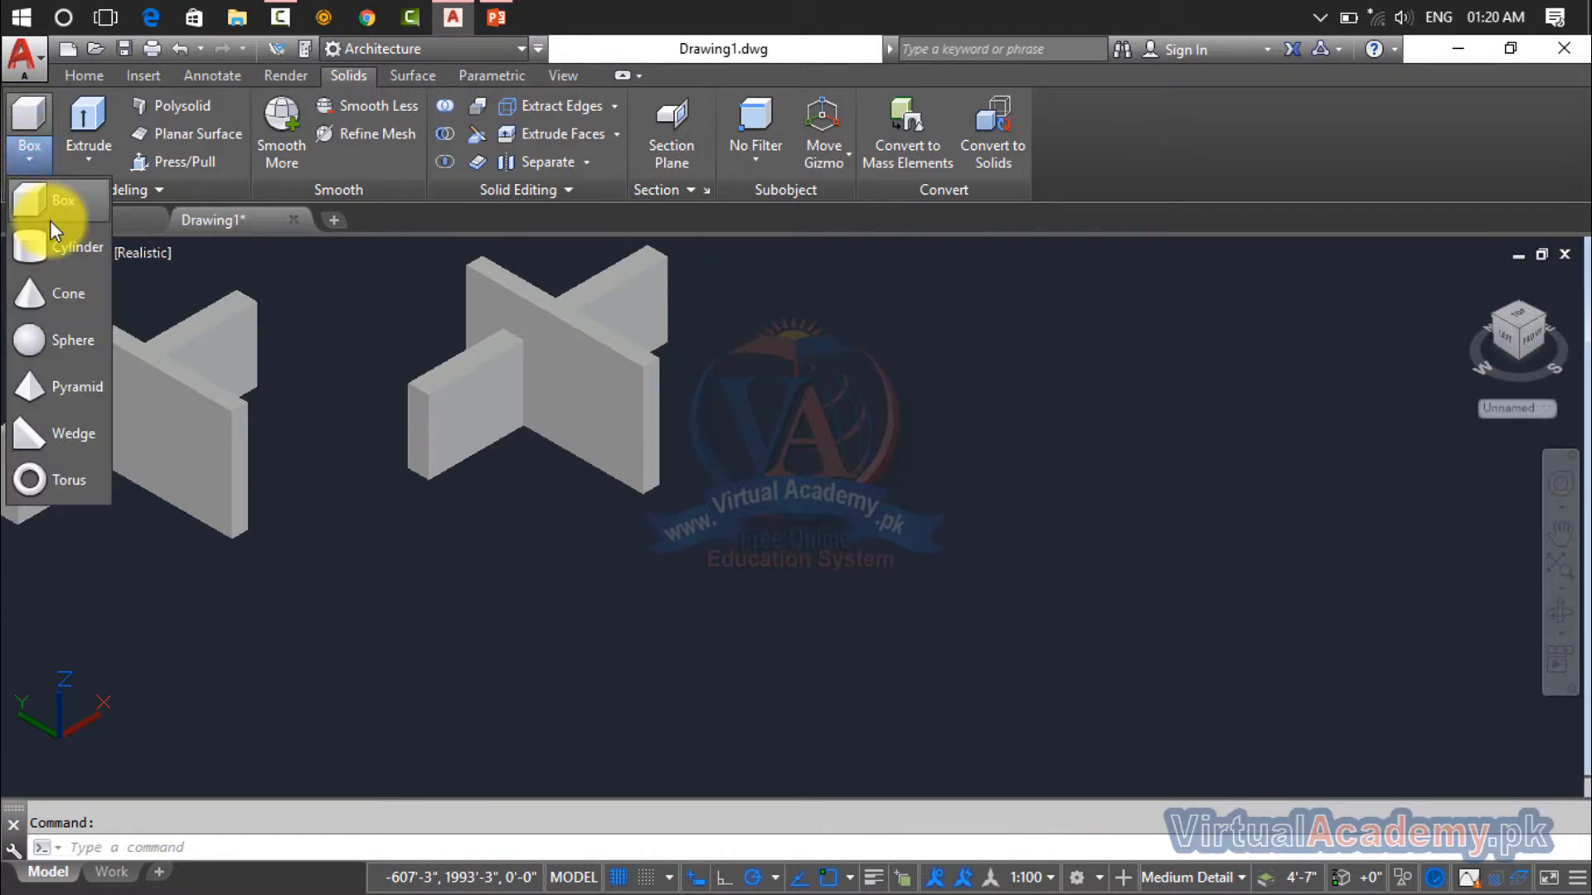
click(62, 254)
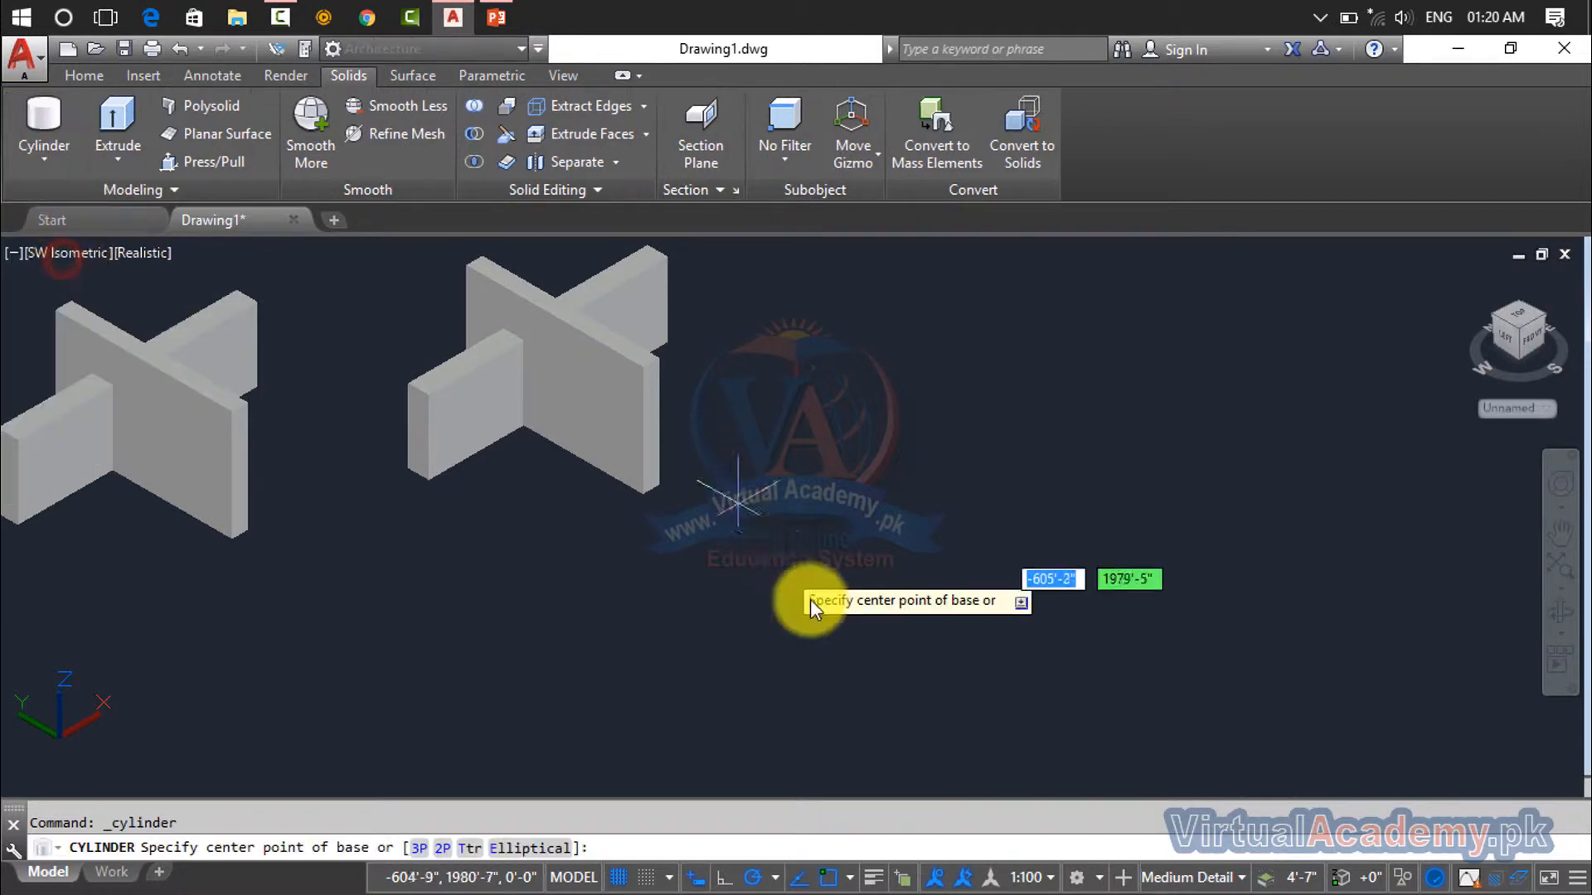
click(902, 592)
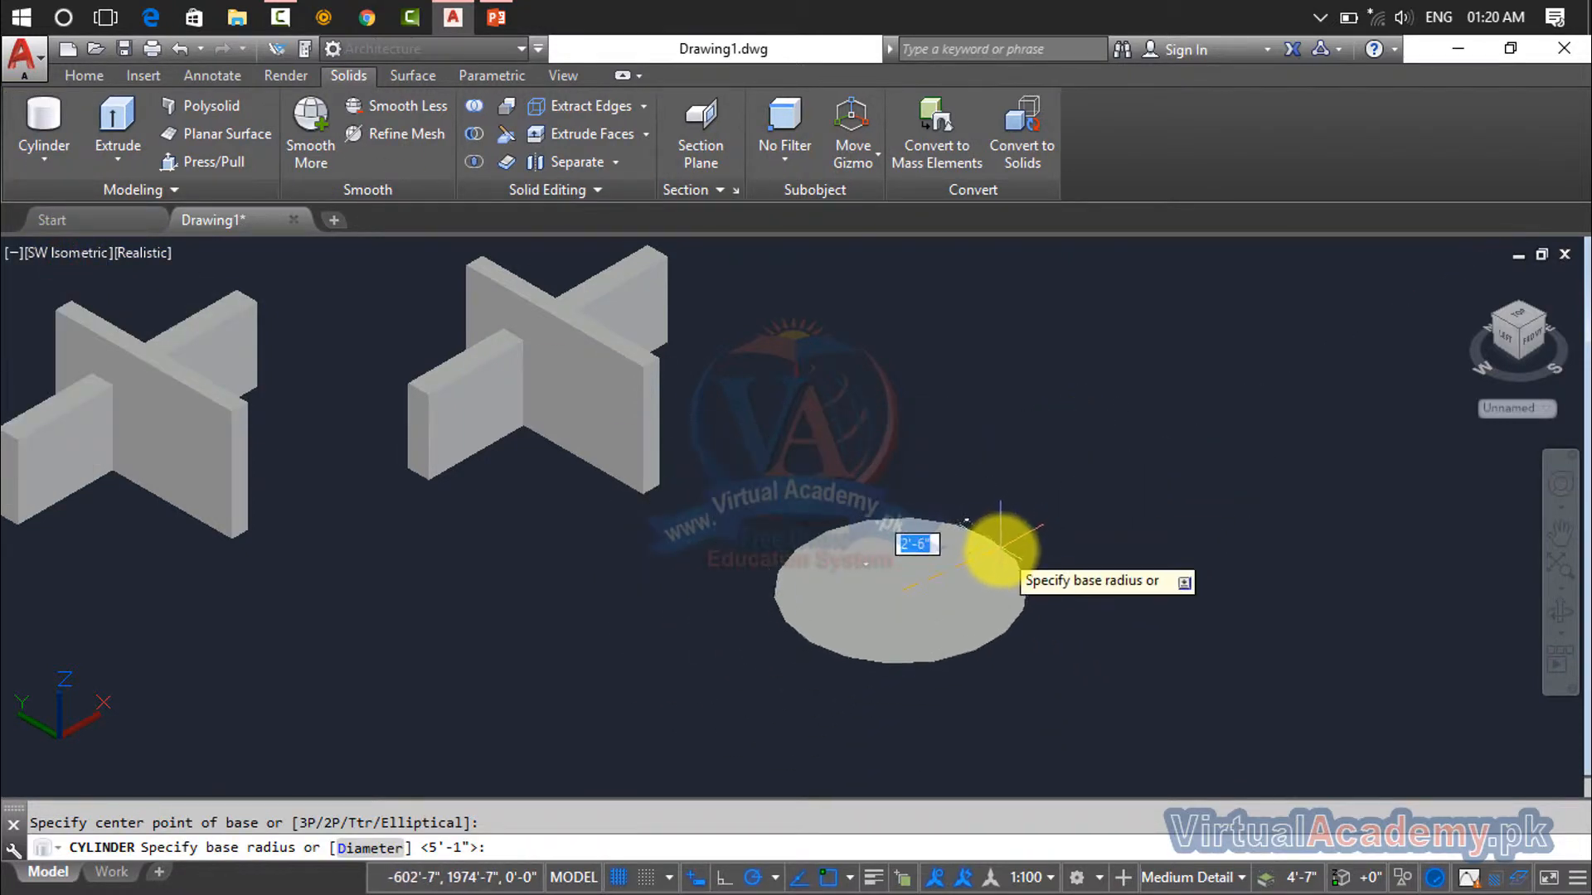
click(998, 547)
click(1005, 375)
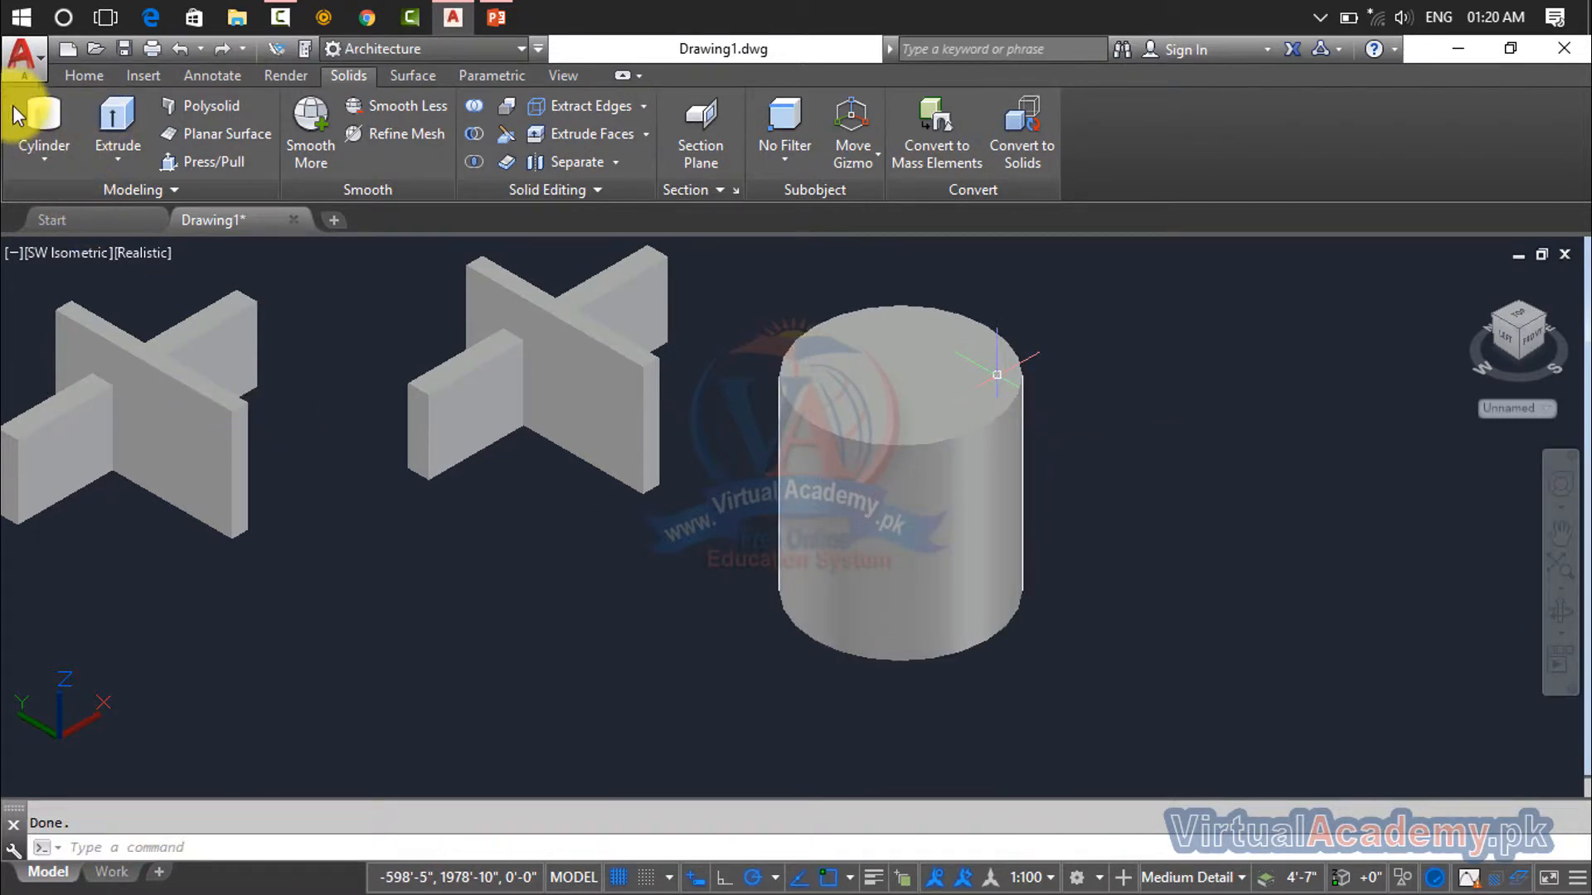
Create a thin box from the cylinder's base centre outward through its side, making it taller than the cylinder
click(55, 158)
click(65, 199)
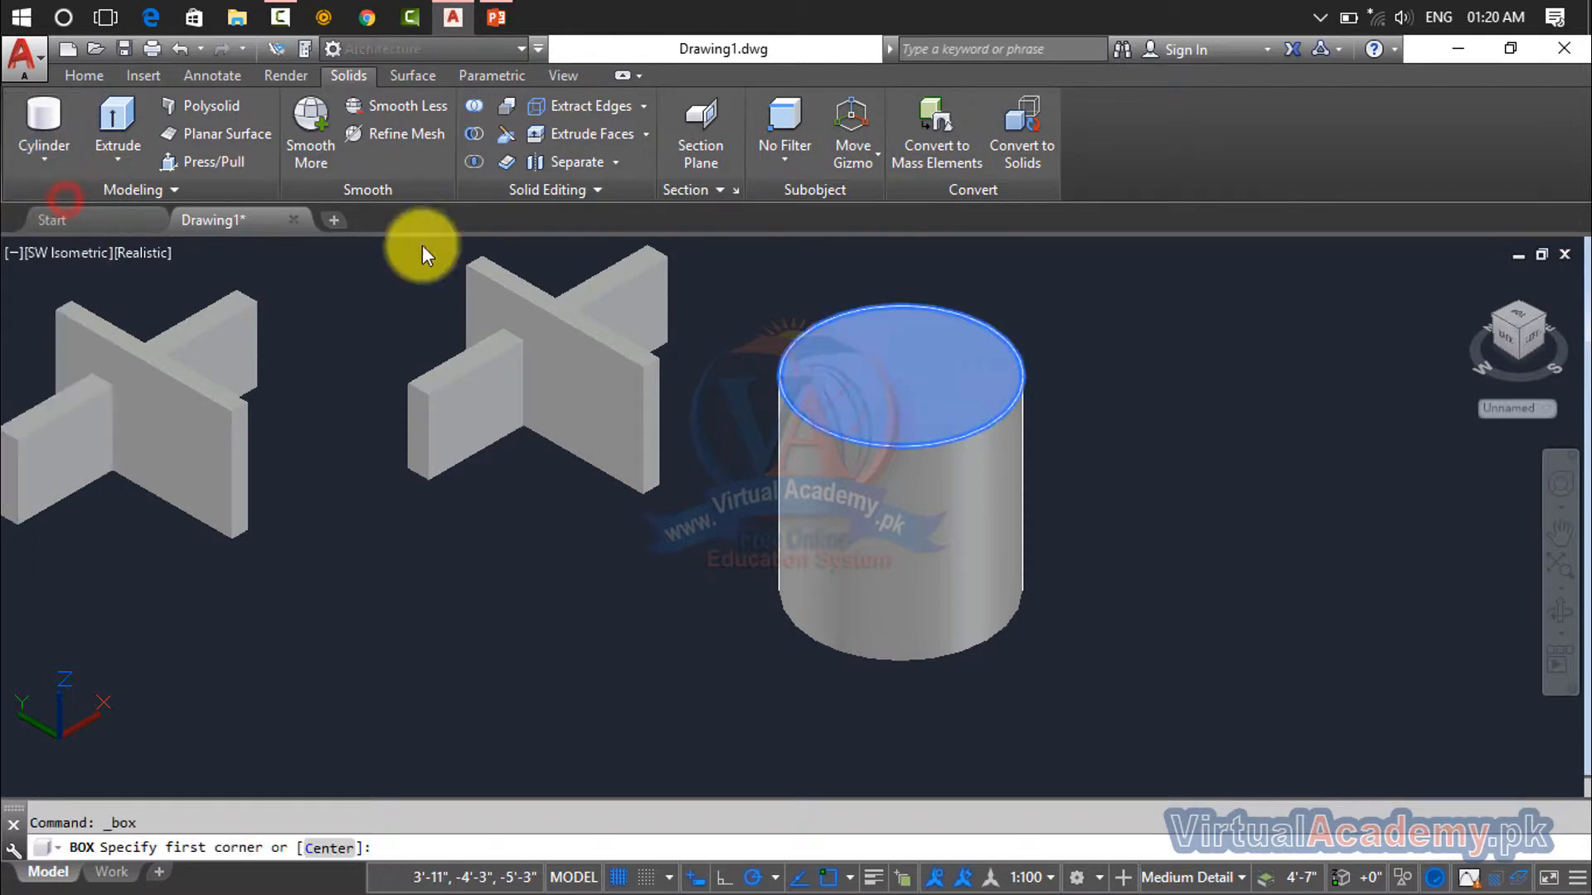
click(898, 593)
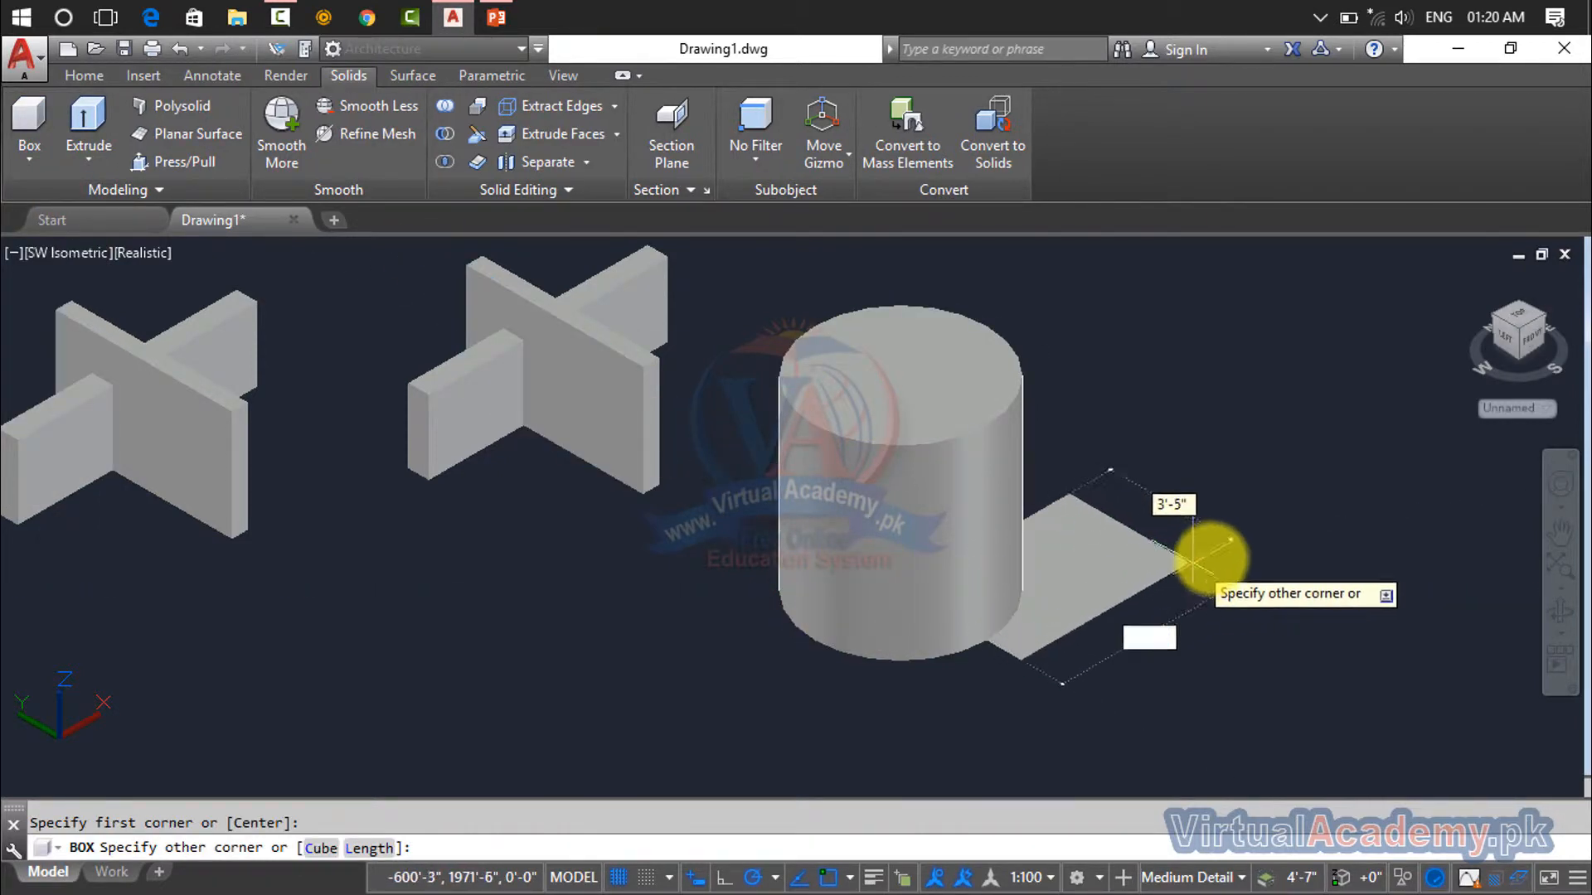
click(1167, 484)
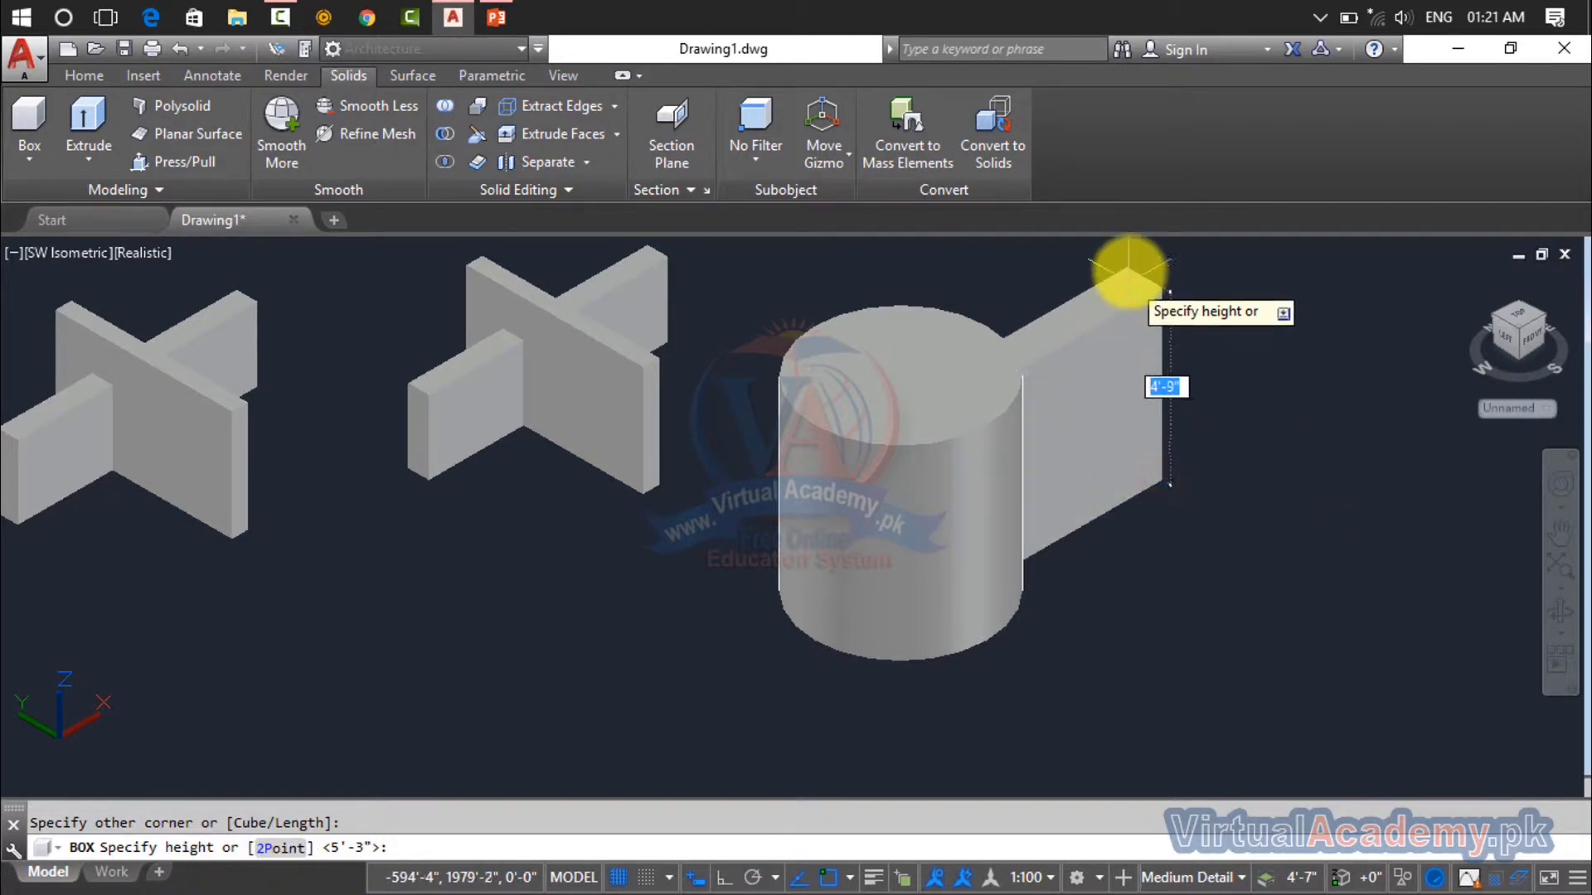
middle_drag(1119, 259, 1077, 369)
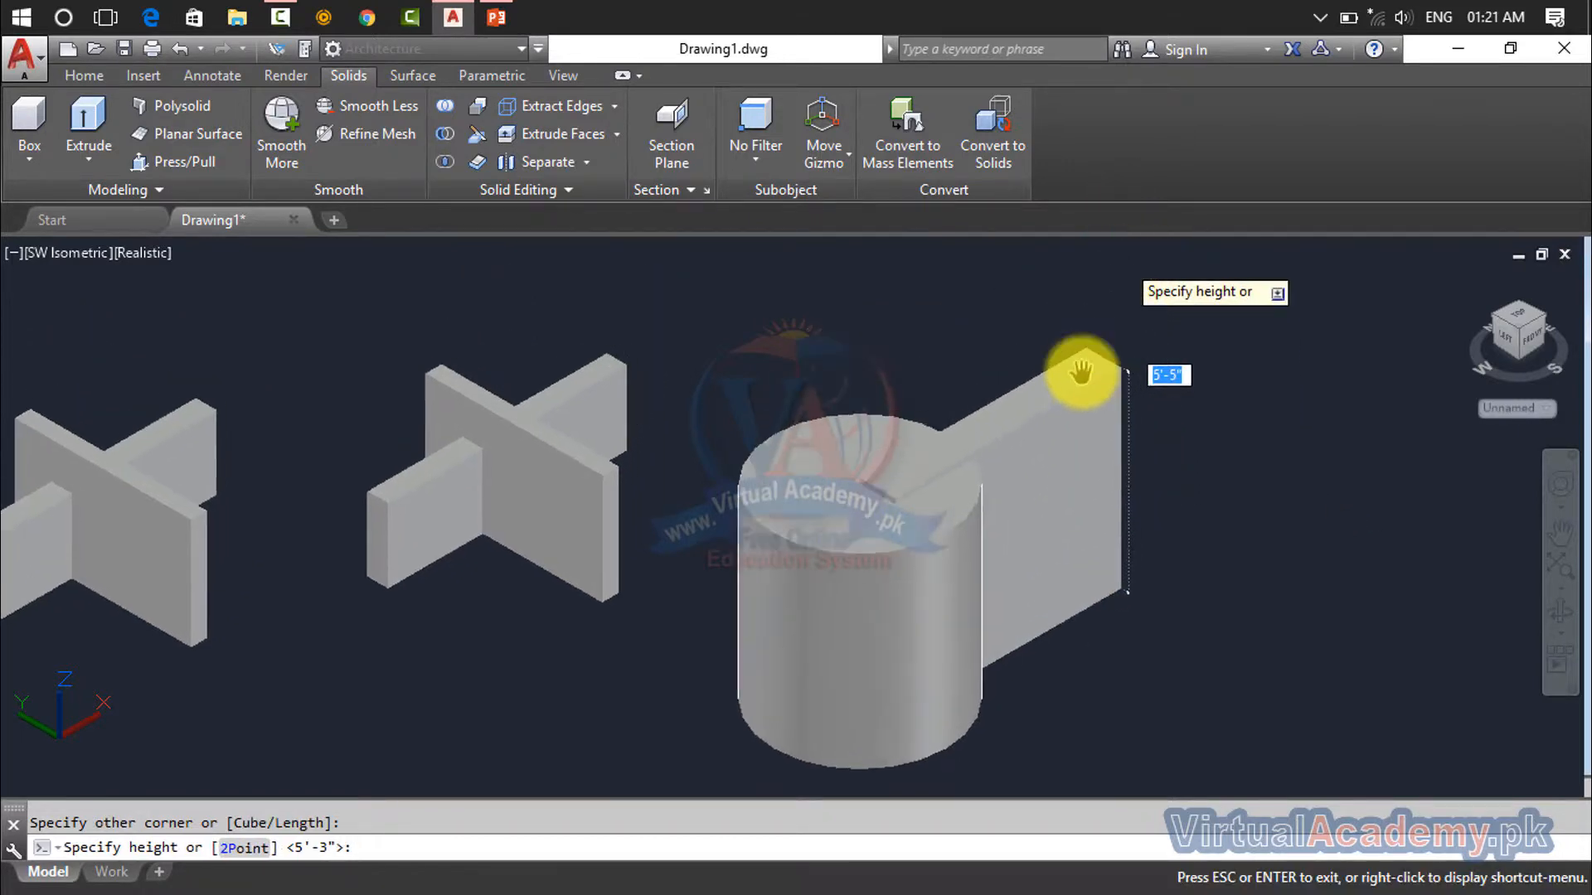
click(1079, 329)
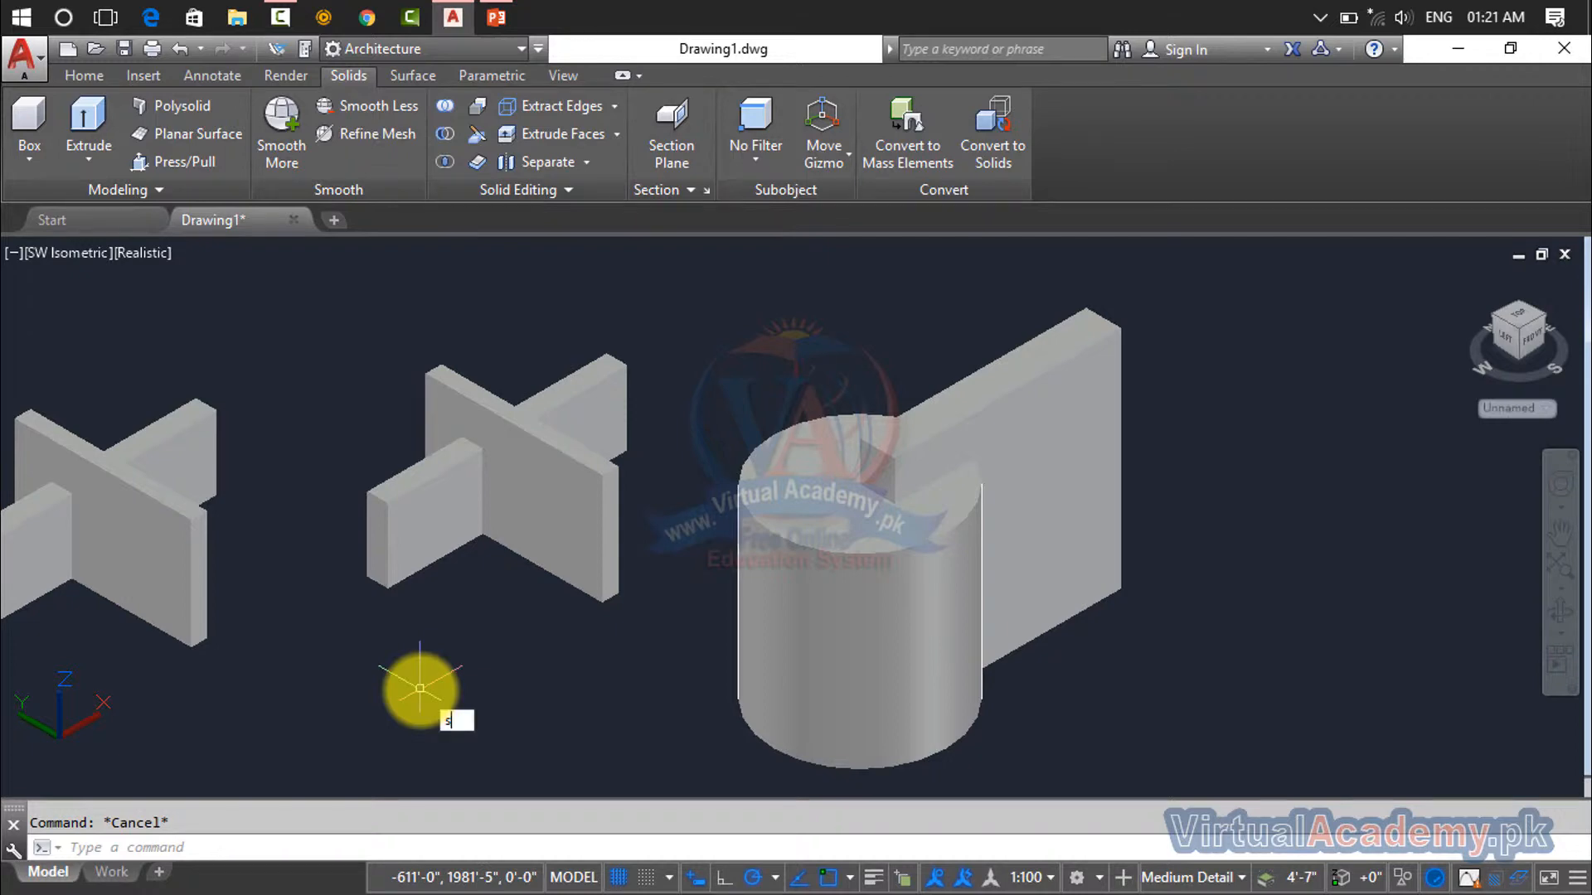
Try subtracting the cylinder from the thin box, and undo the subtraction
text(ub)
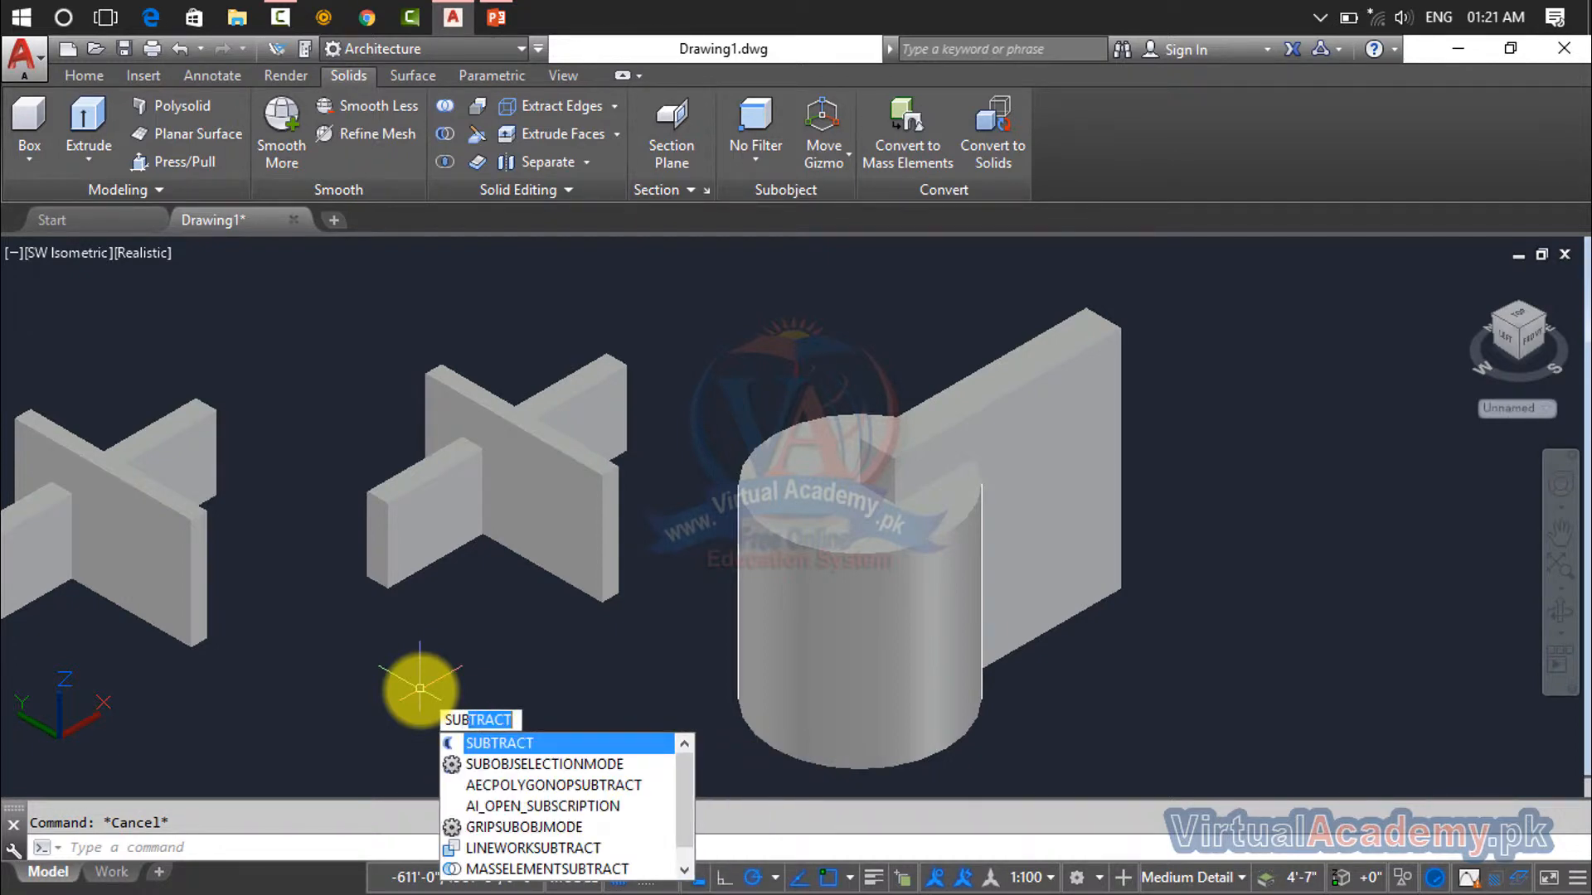
key(Return)
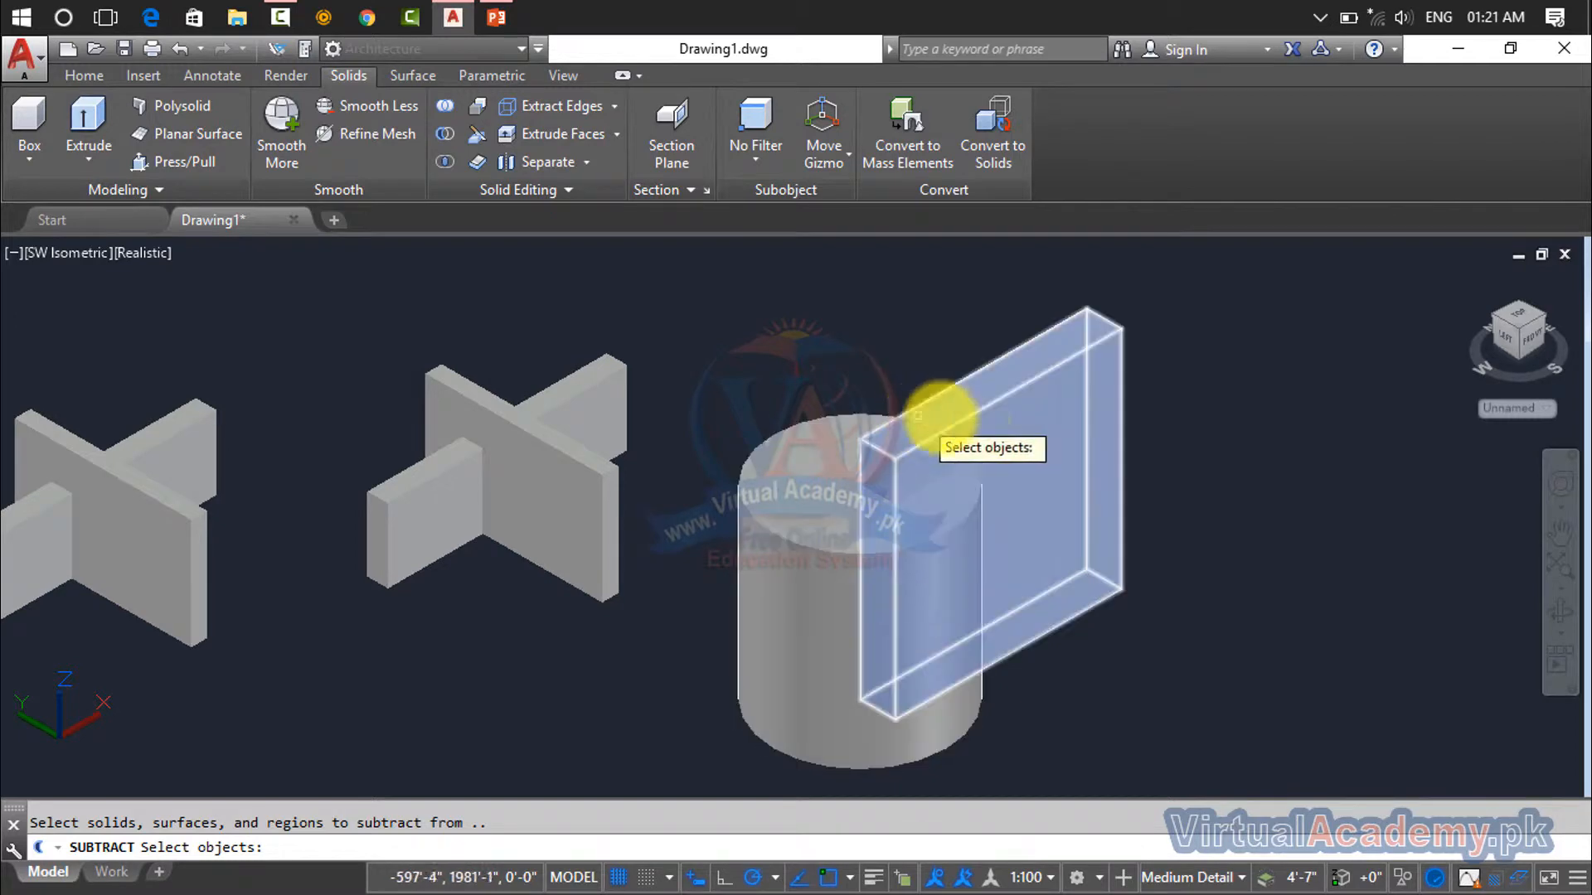
click(1028, 390)
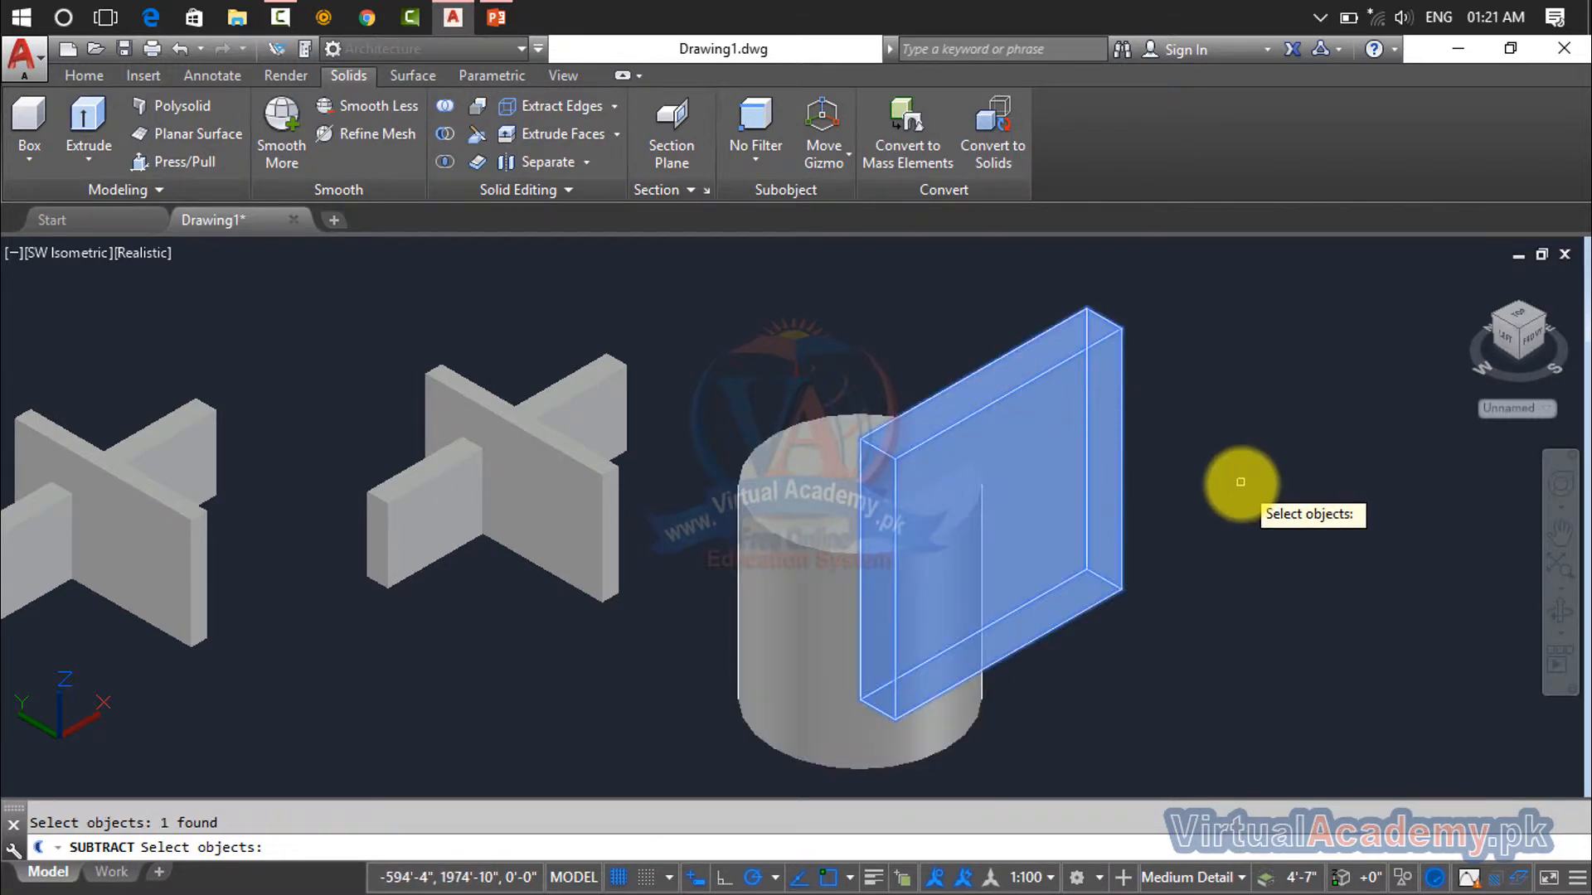
key(Return)
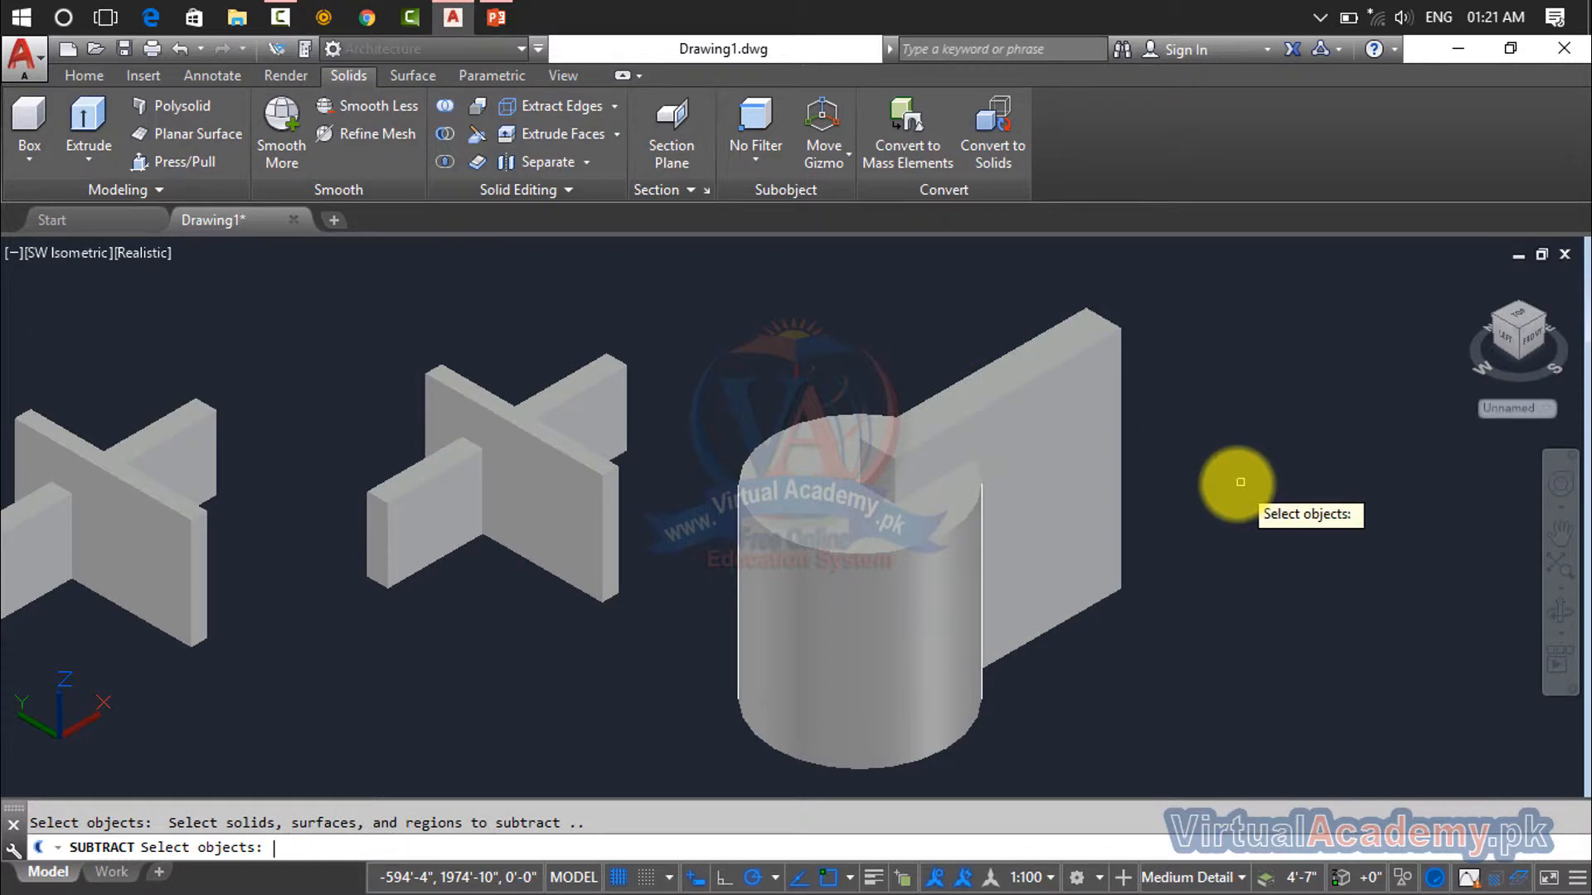
click(917, 549)
key(Return)
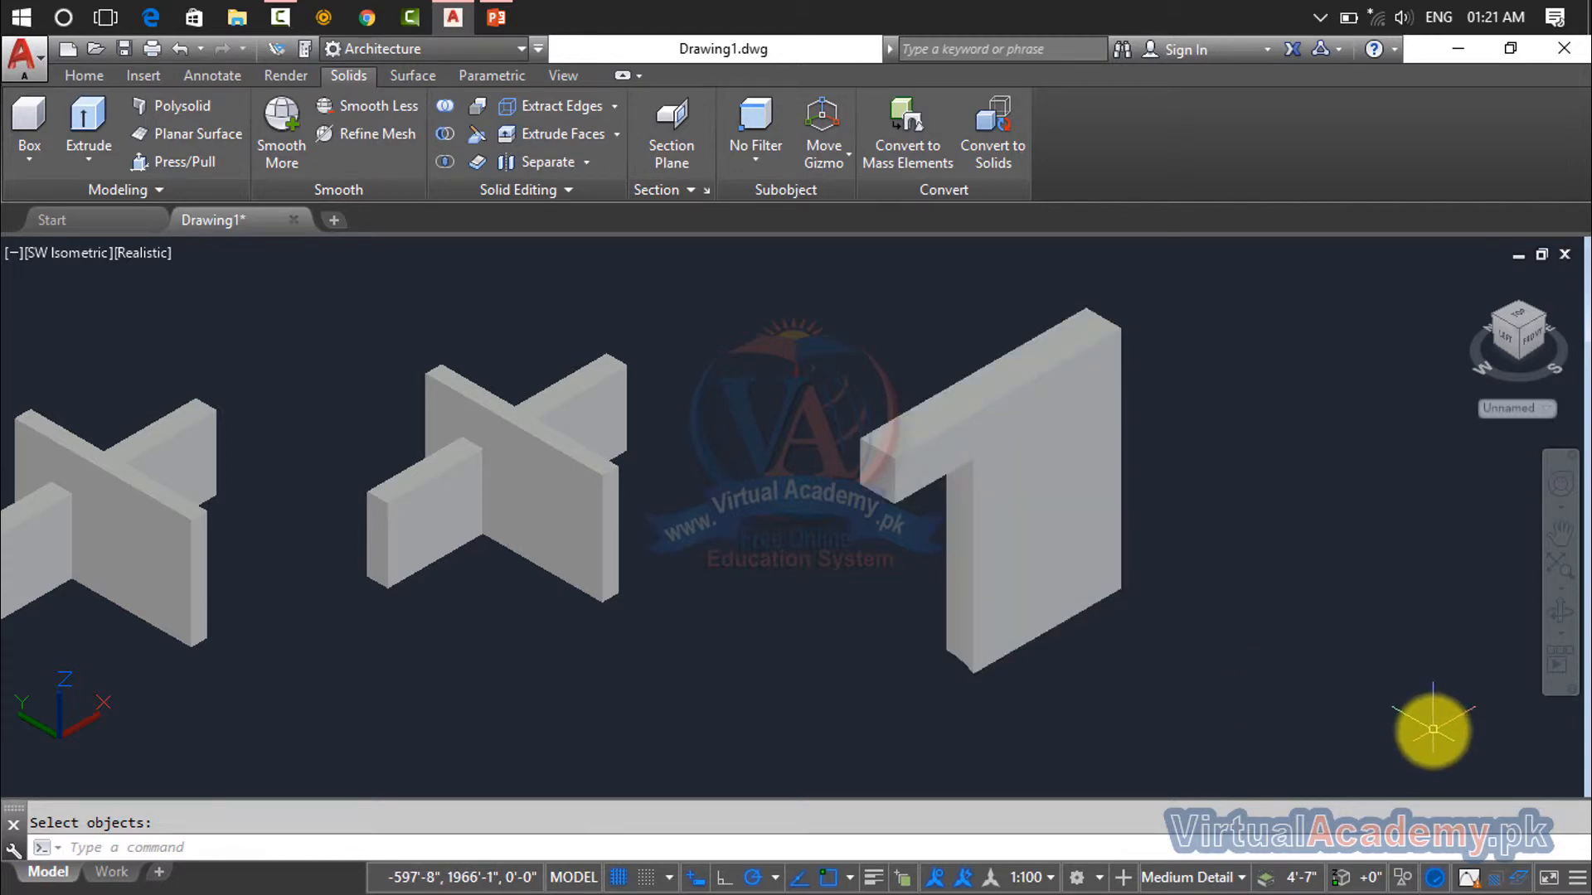
key(ctrl+z)
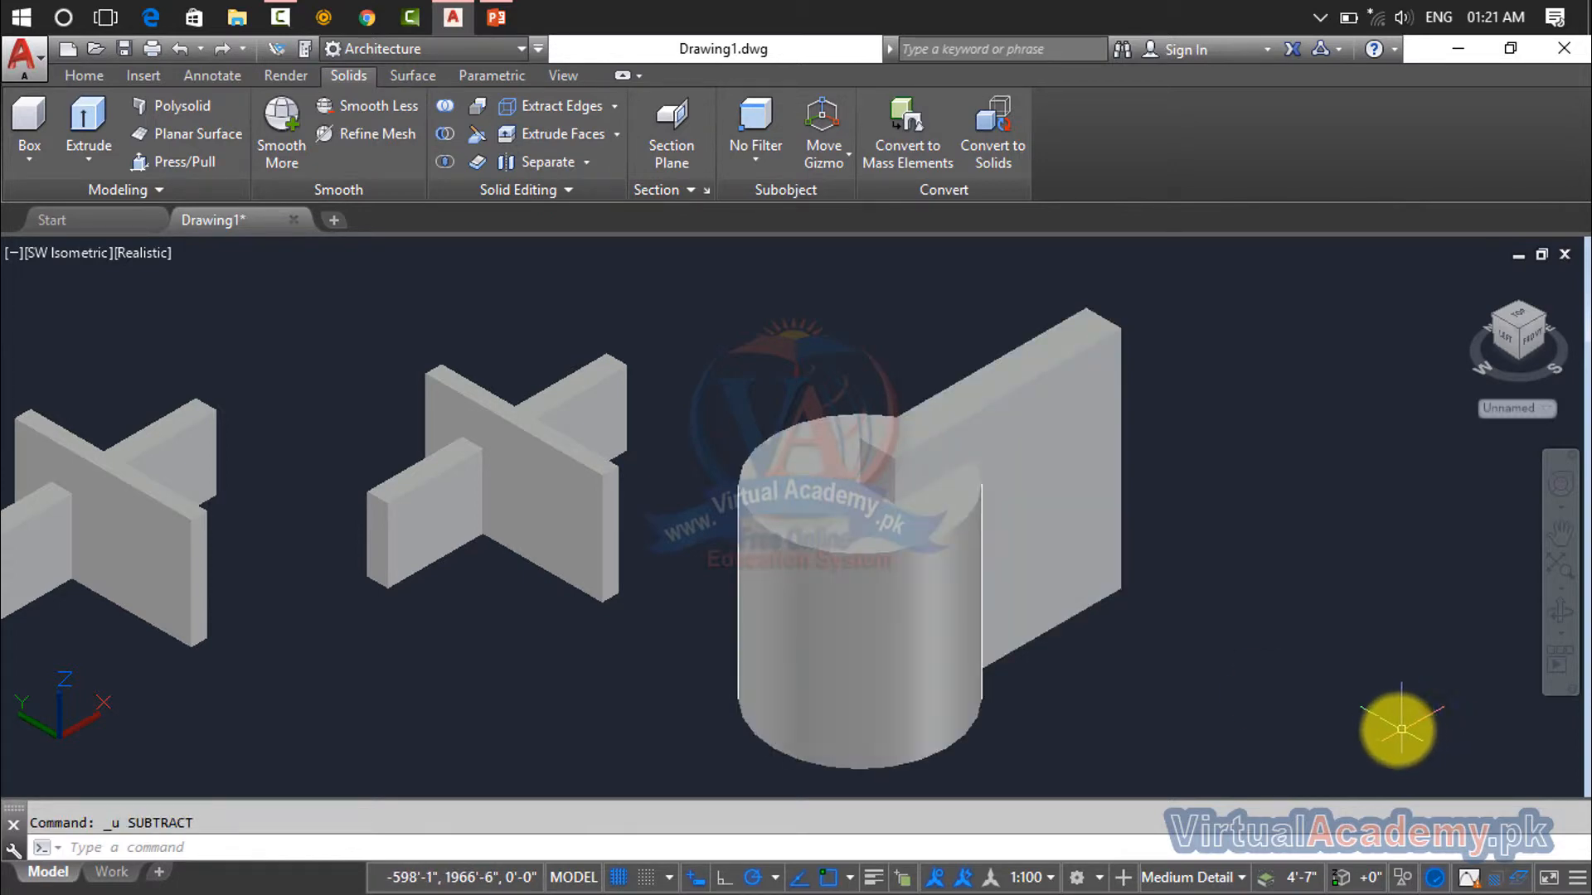
key(Escape)
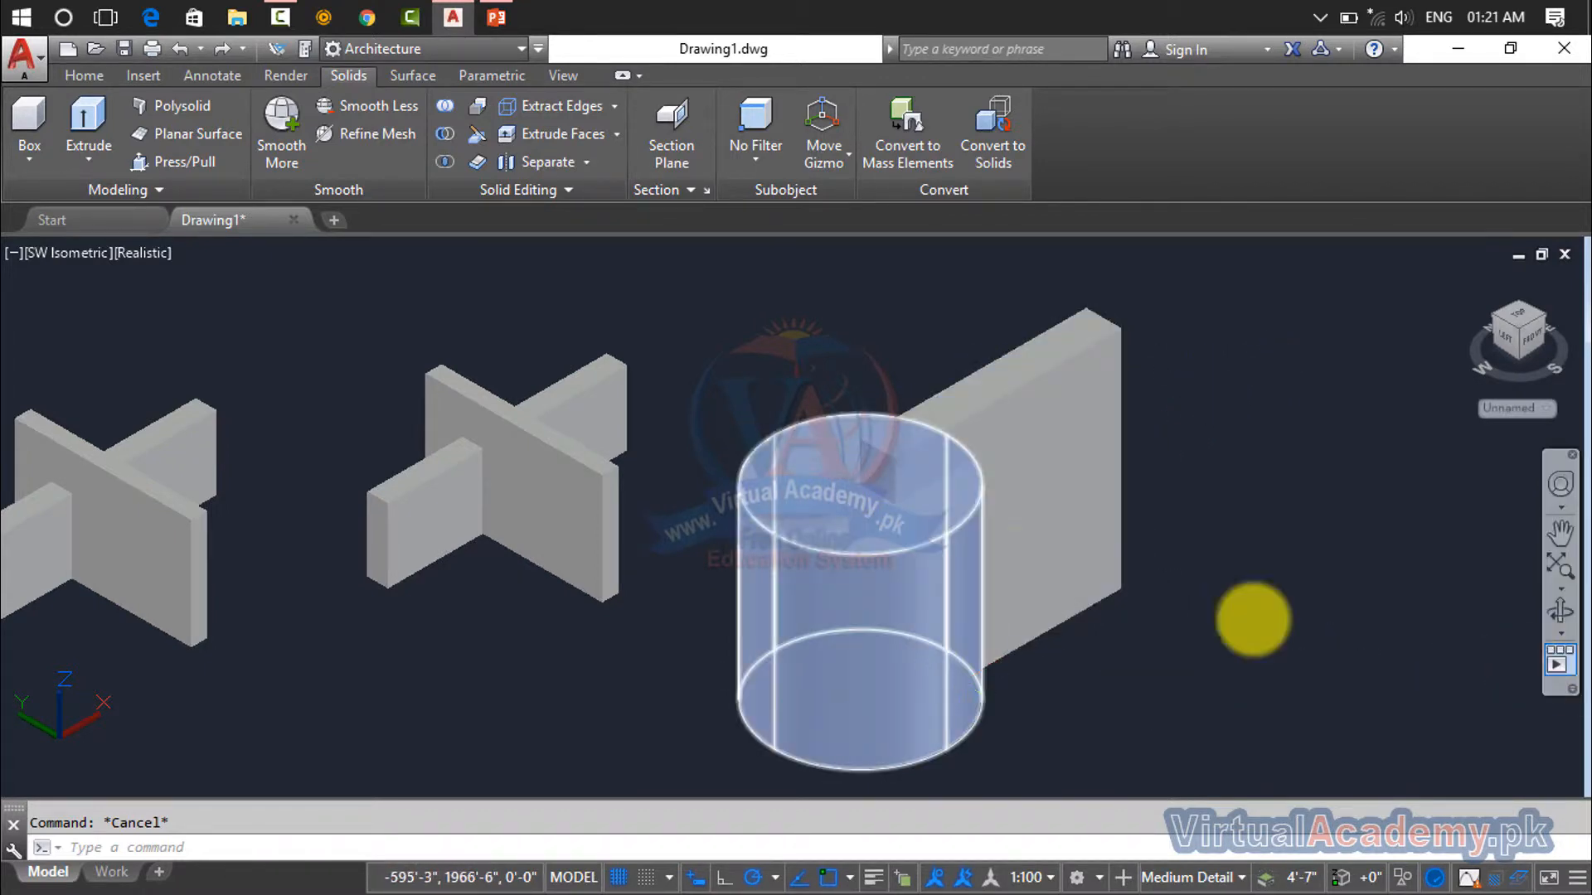
Subtract the thin box from the cylinder to cut a vertical slot in it
click(446, 138)
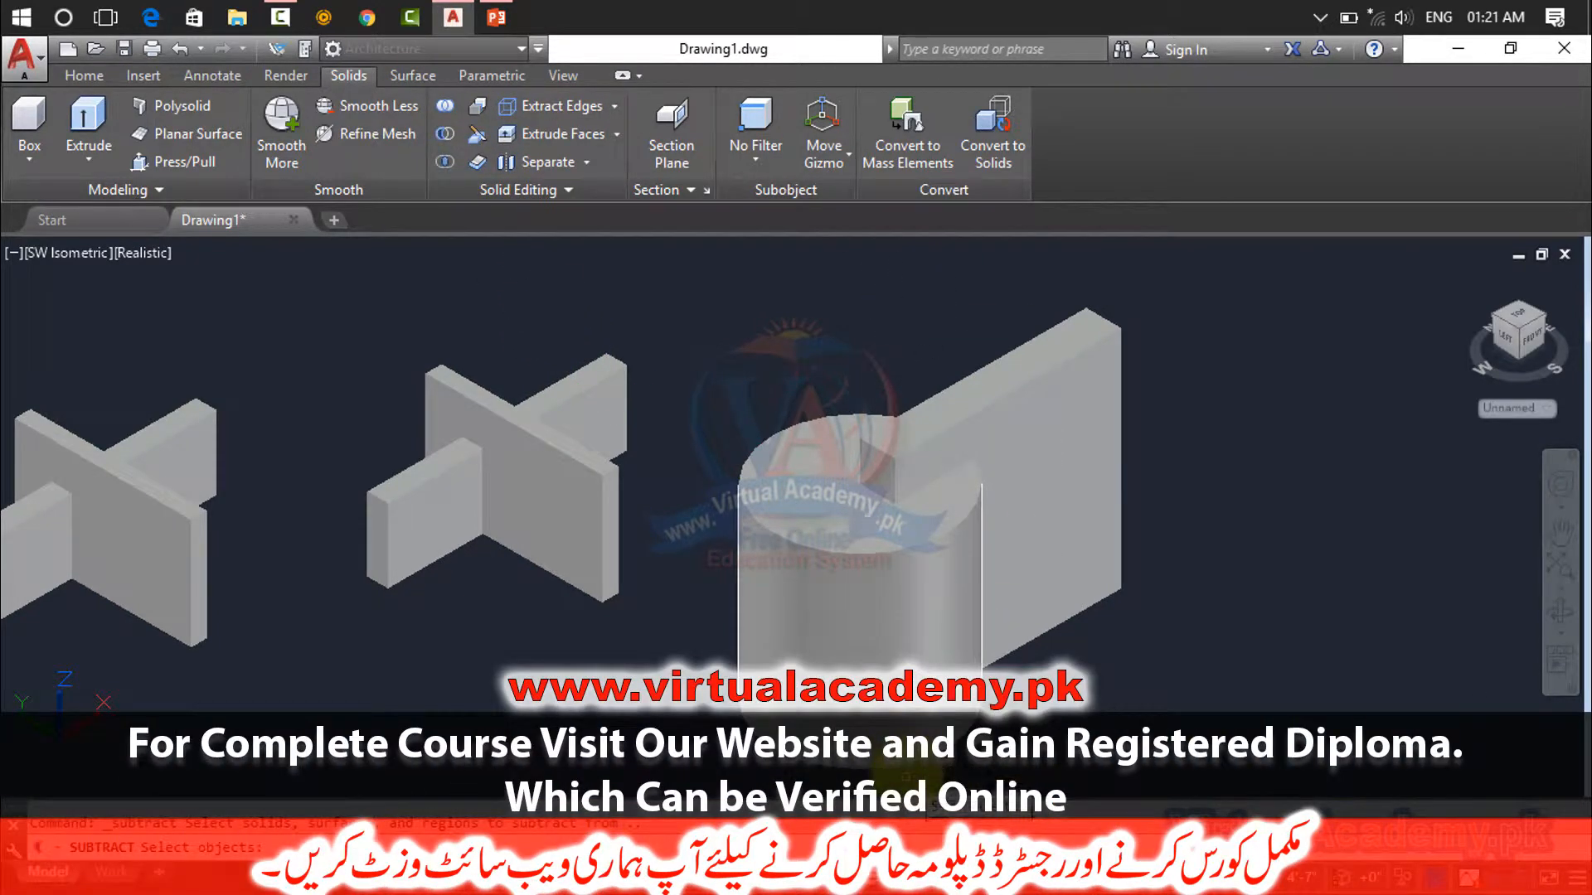
click(902, 759)
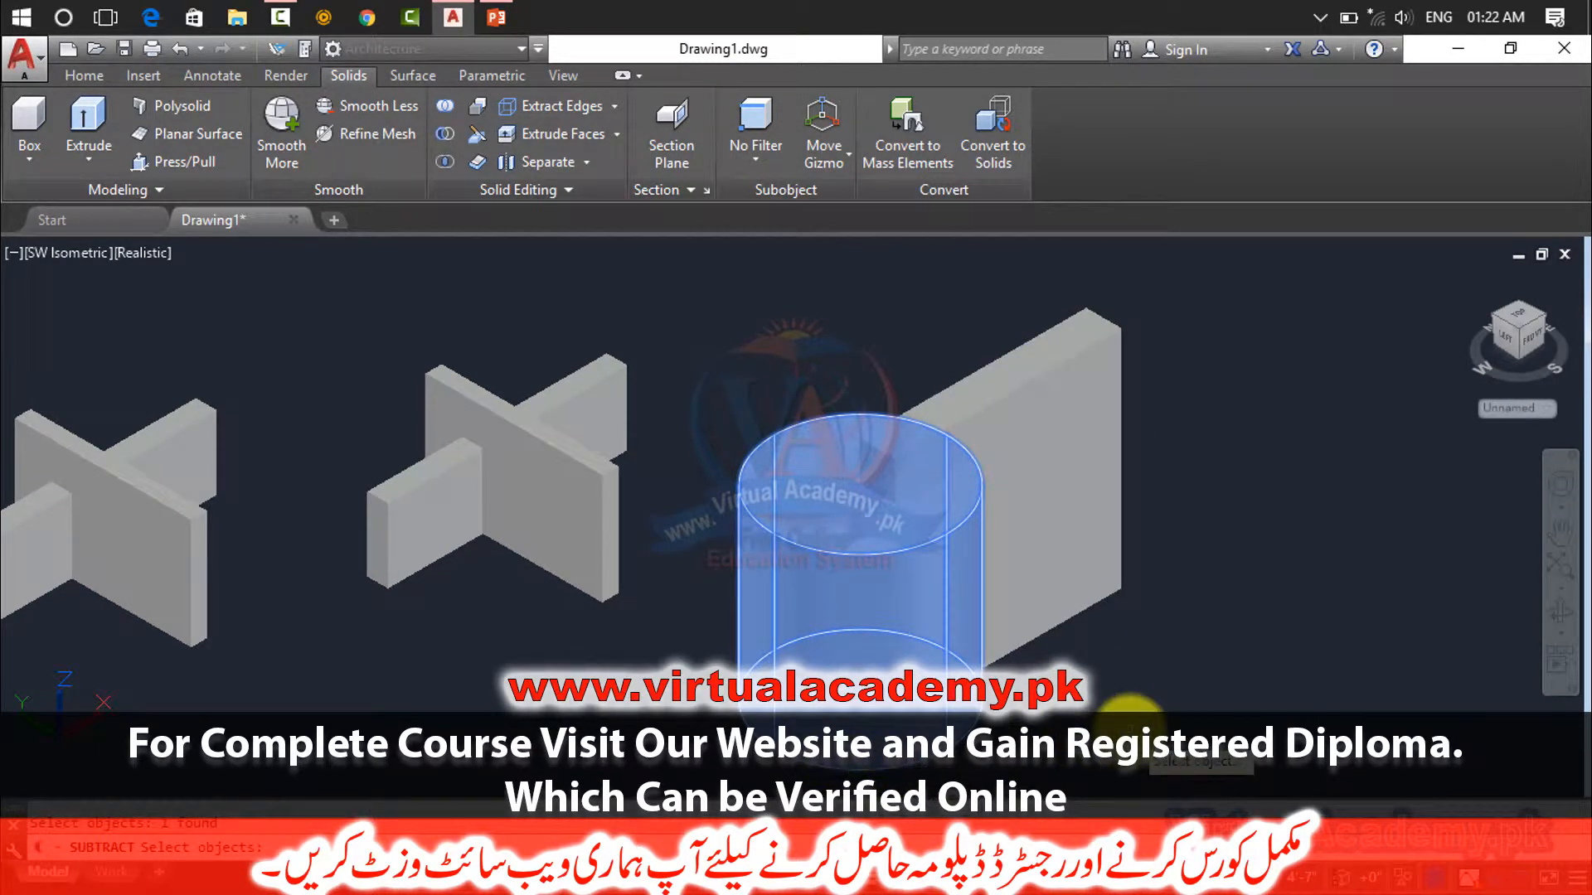
key(Return)
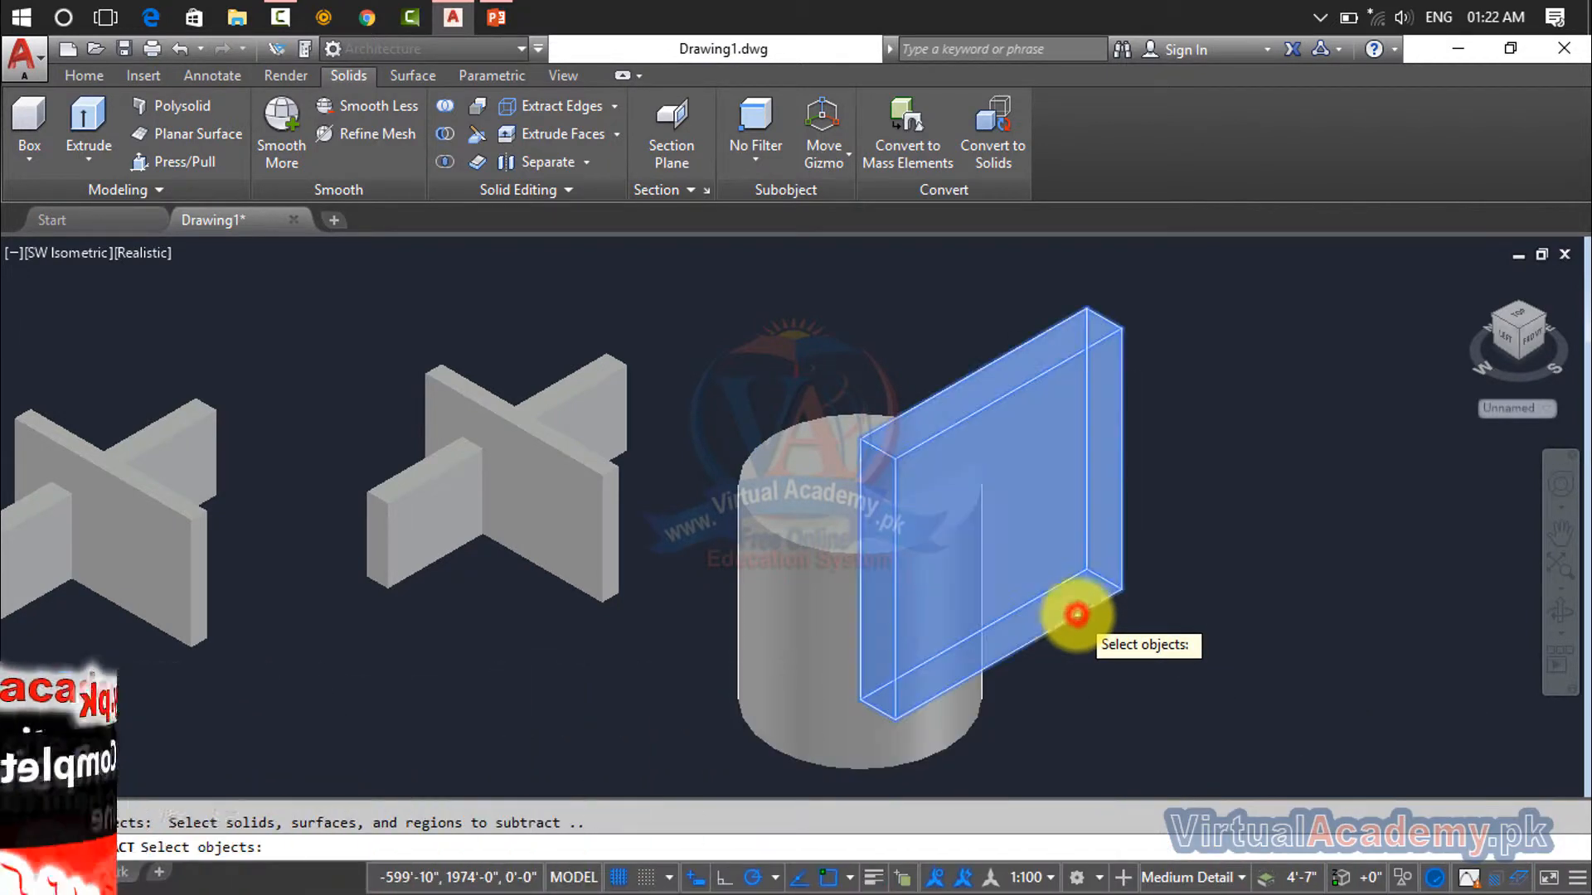
click(1077, 614)
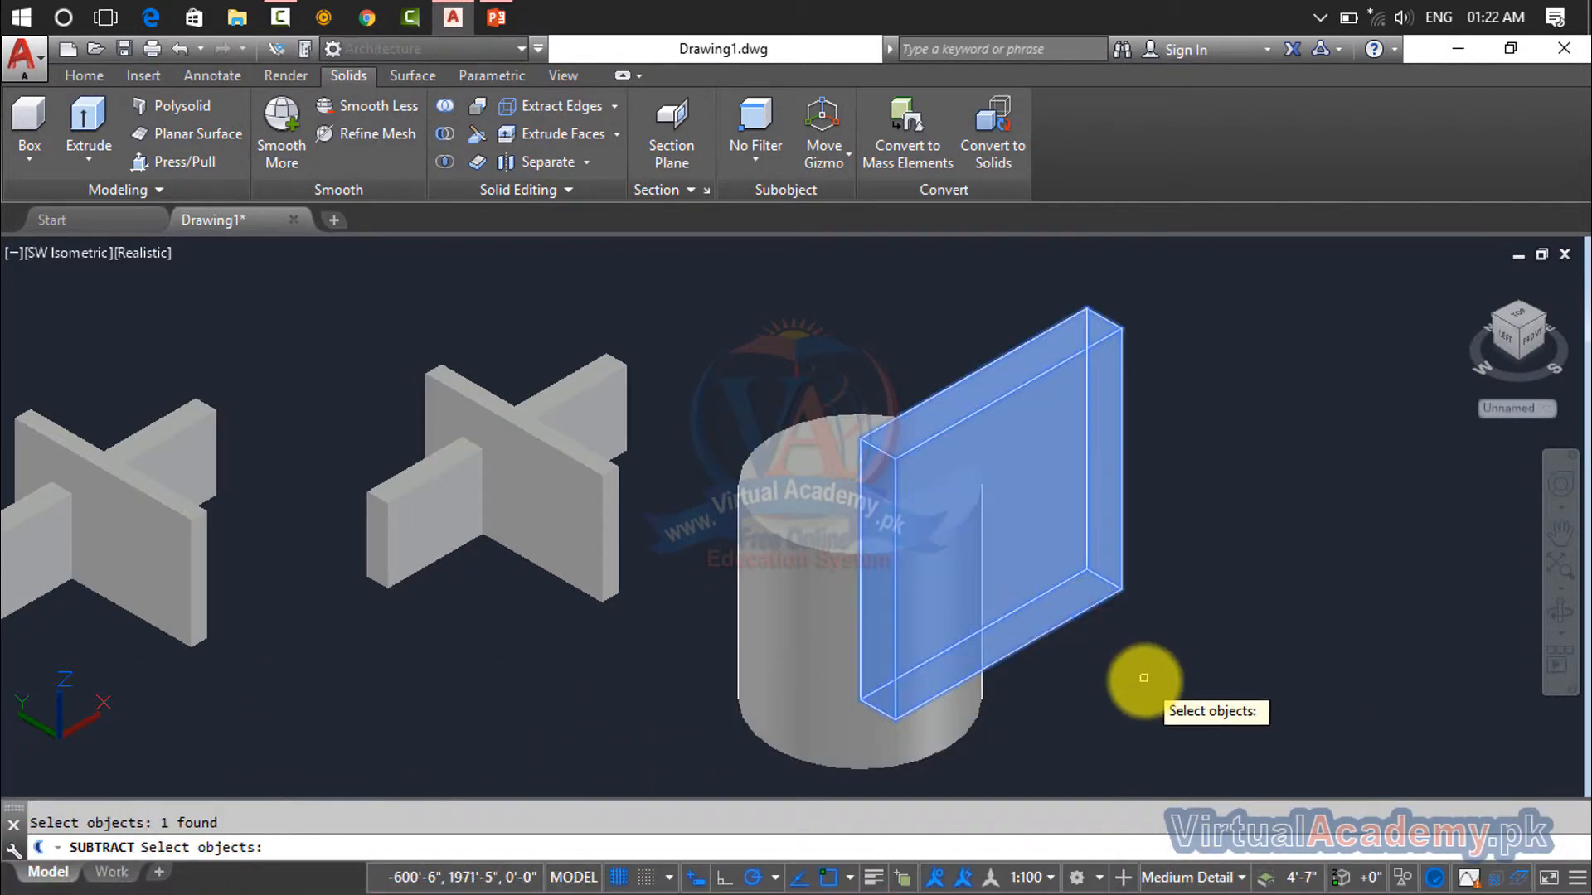
key(Return)
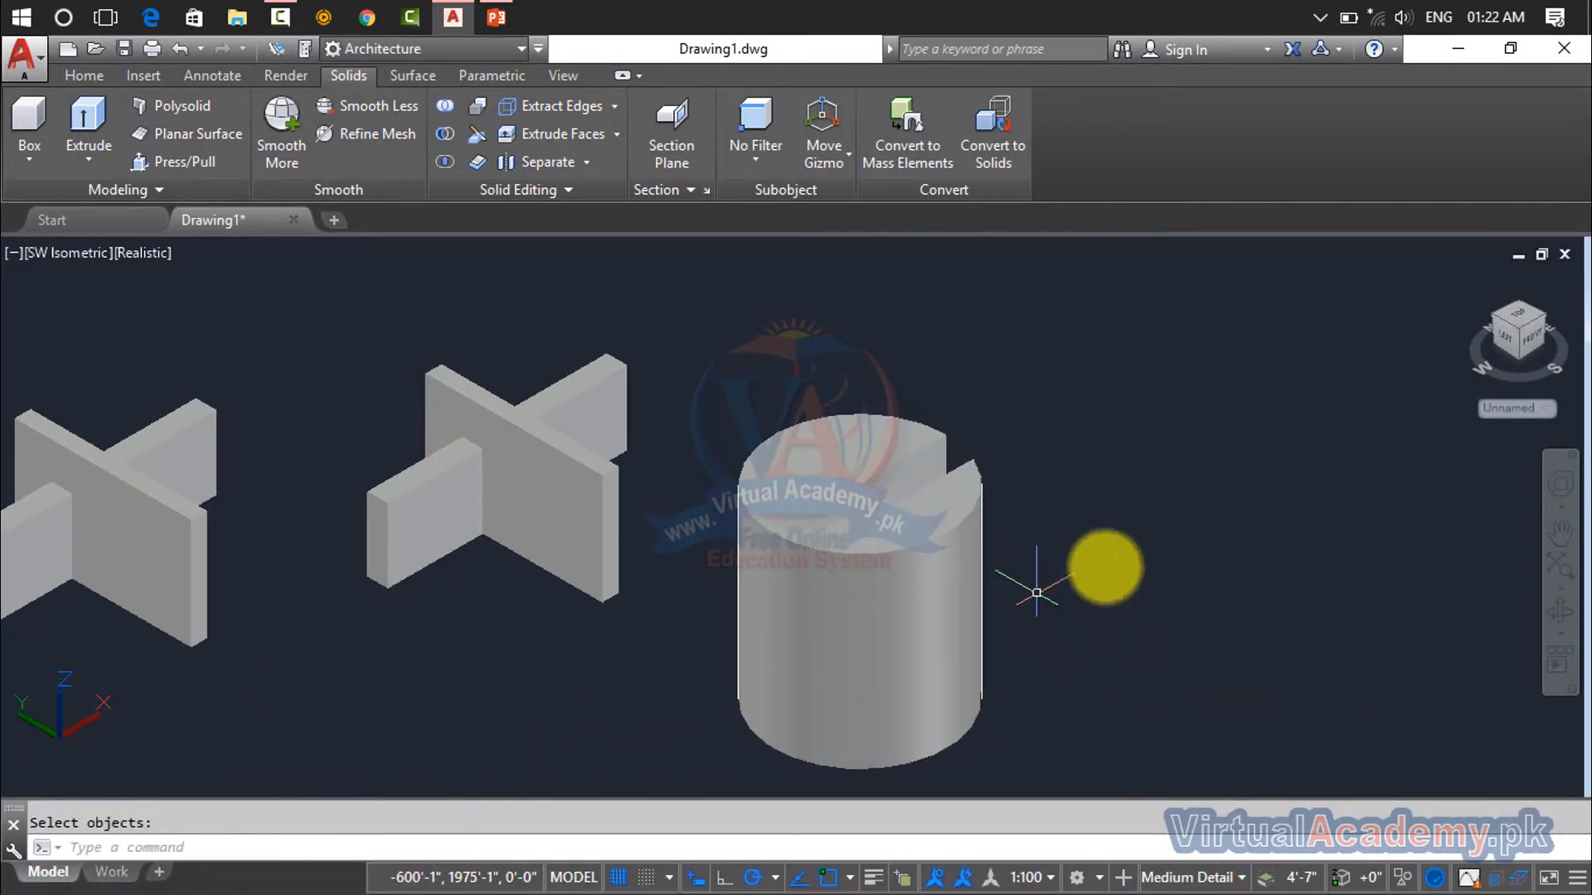
Examine the cylinder's slot up close from an orbited view, and restore the SW Isometric view
click(1560, 567)
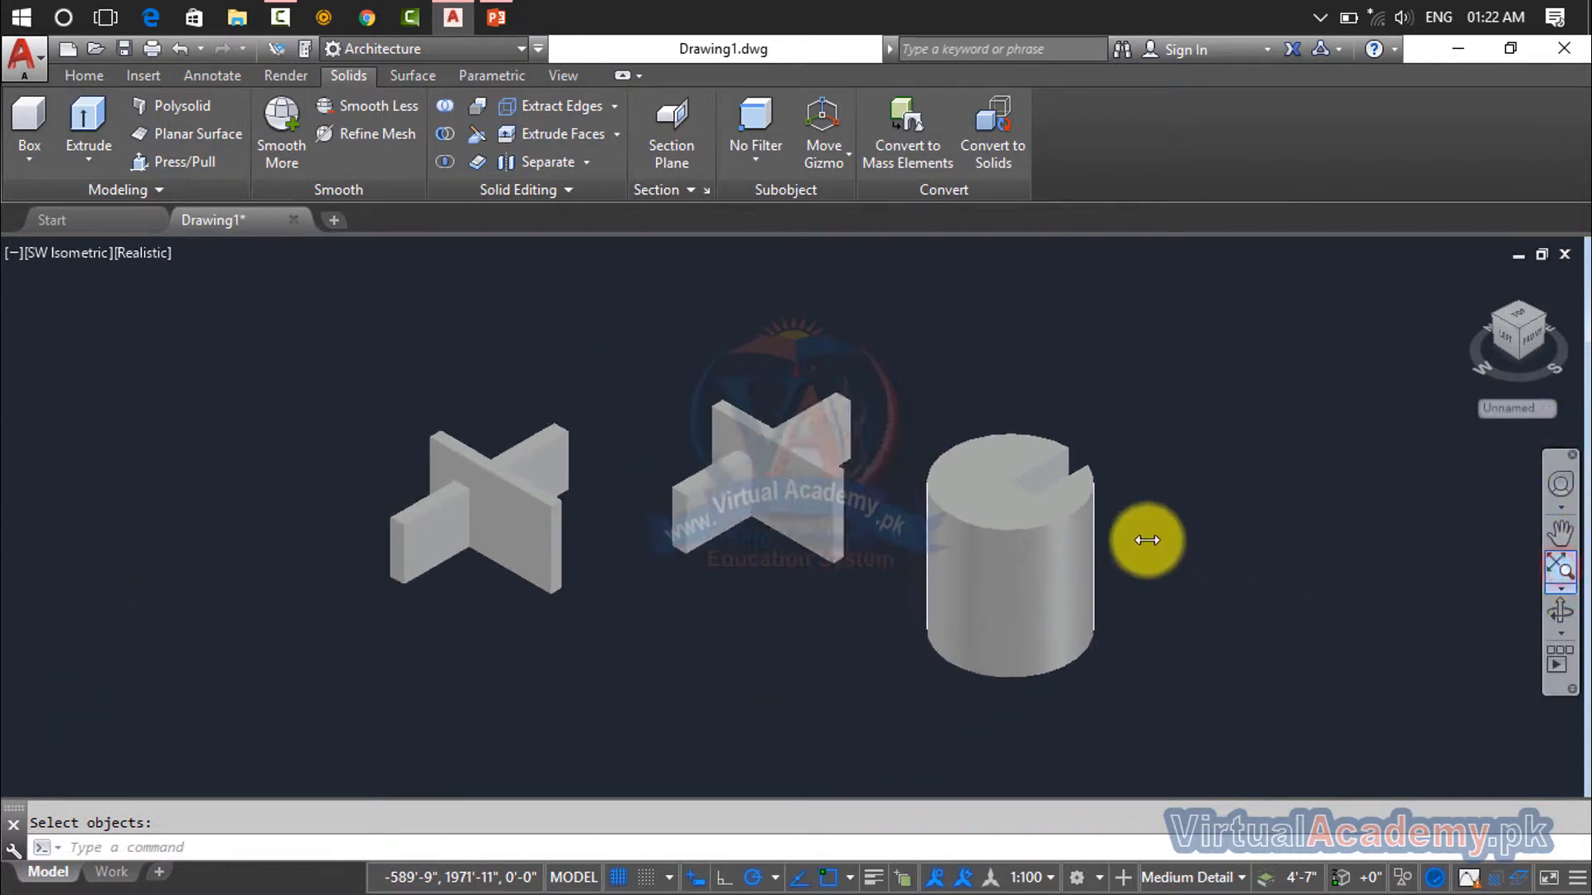
mouse_move(1147, 526)
mouse_down()
mouse_move(1141, 551)
mouse_move(1584, 562)
mouse_up()
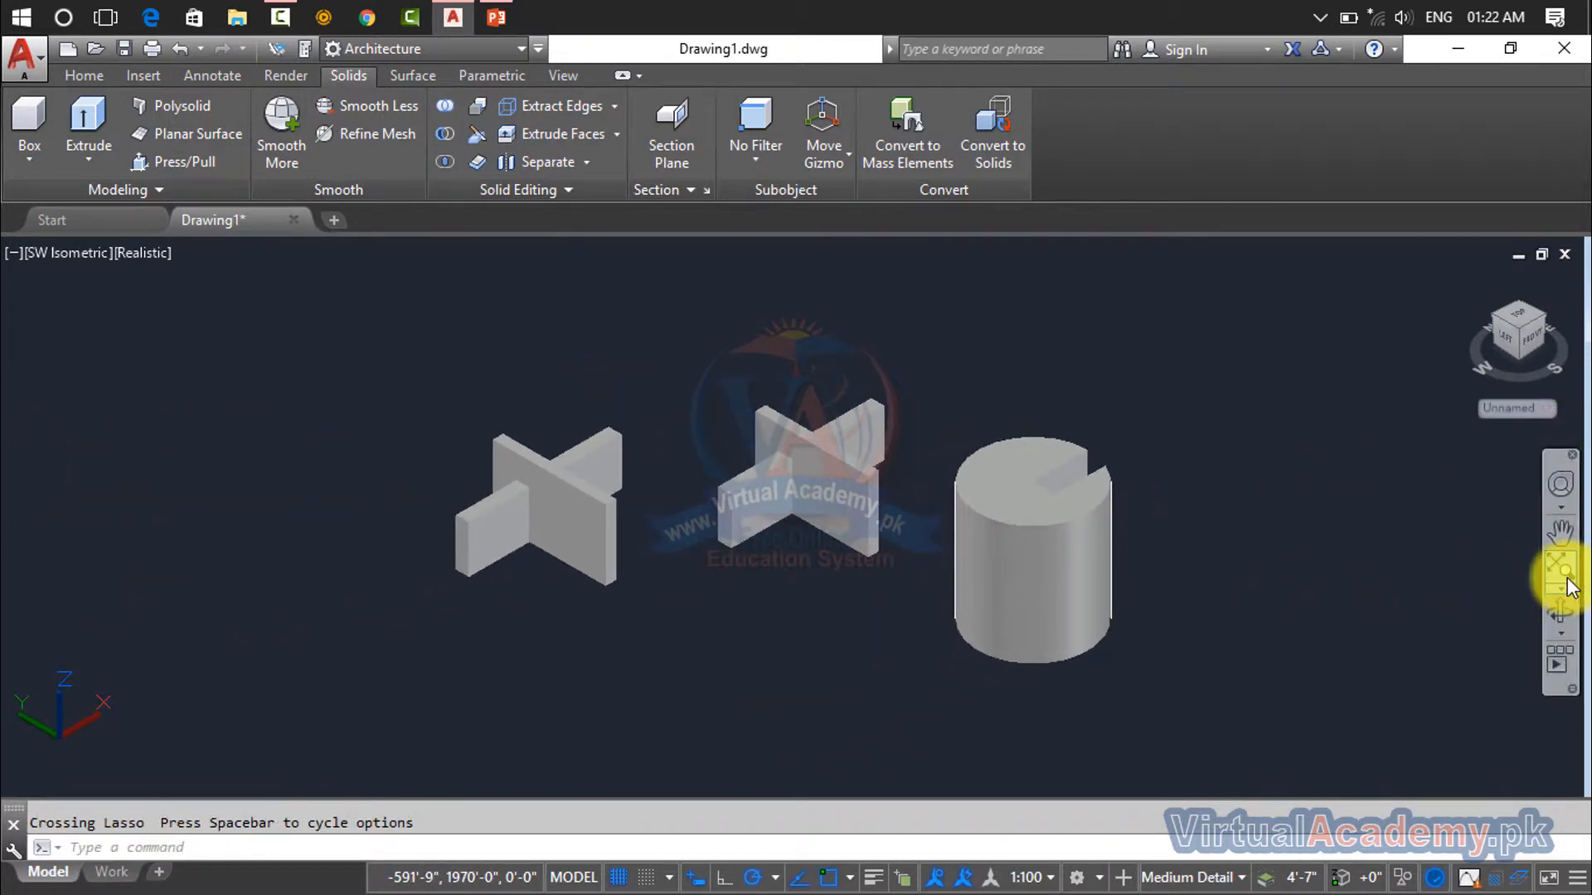
click(1559, 572)
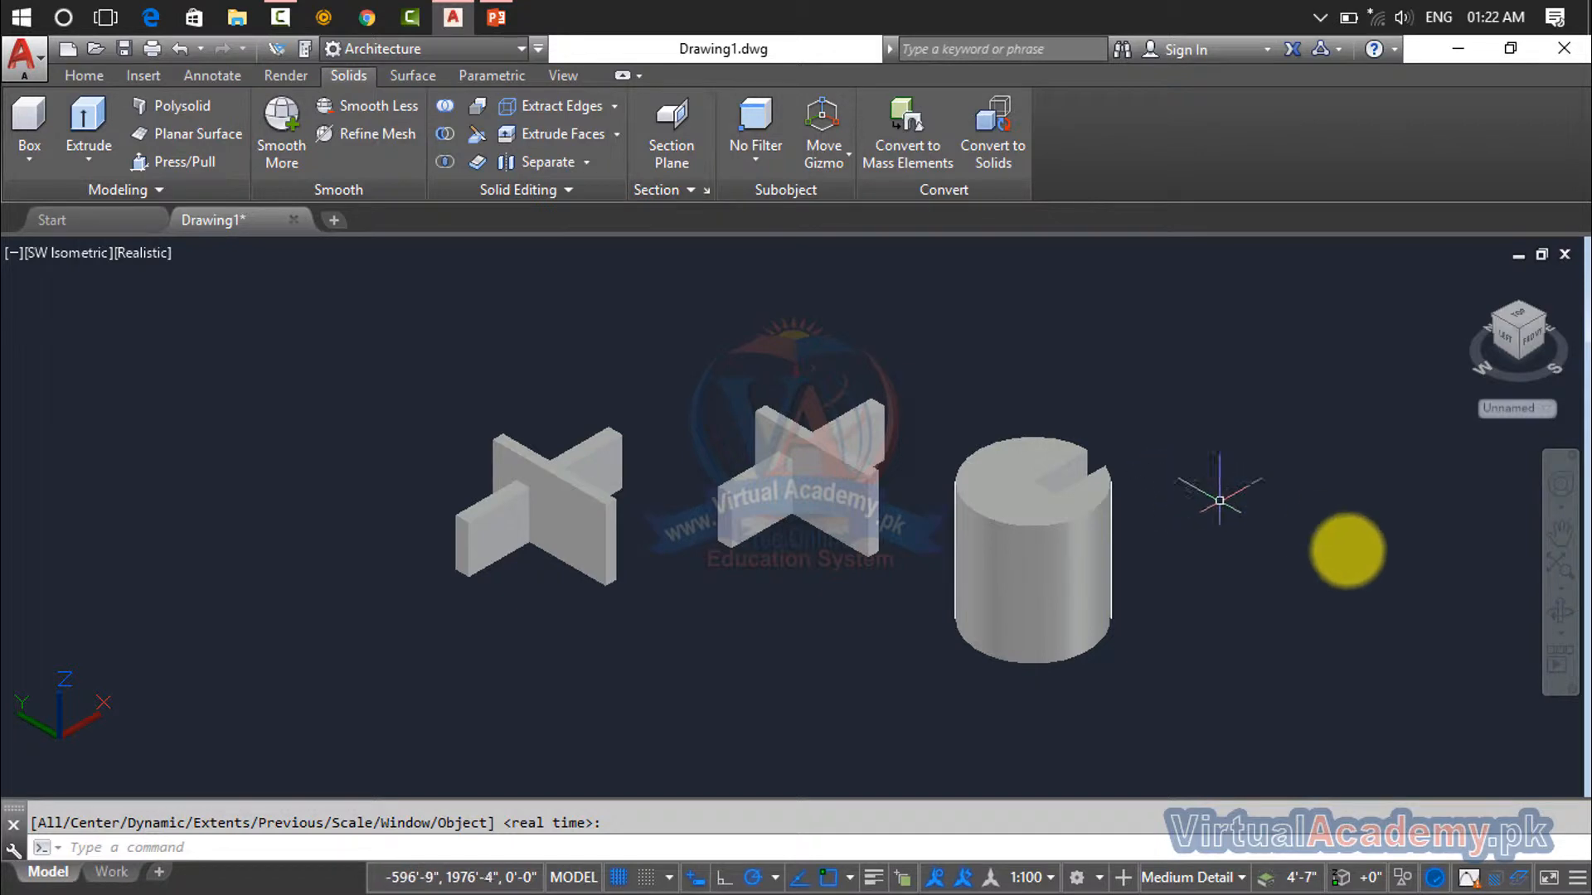
click(1565, 617)
drag(1130, 515, 806, 572)
scroll(590, 695, up, 4)
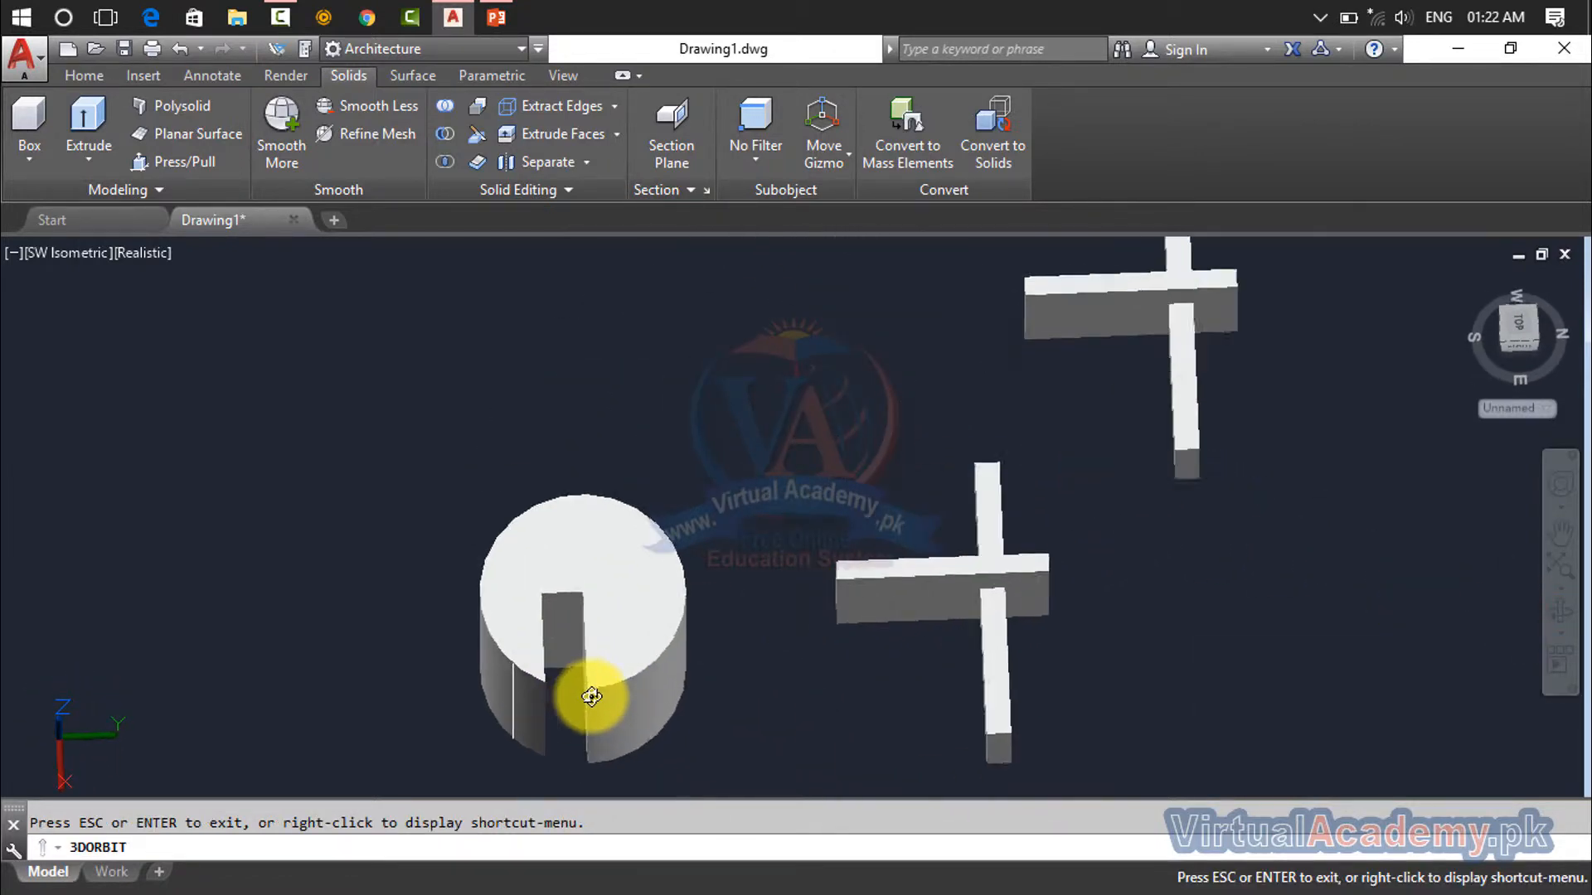
middle_drag(594, 685, 694, 478)
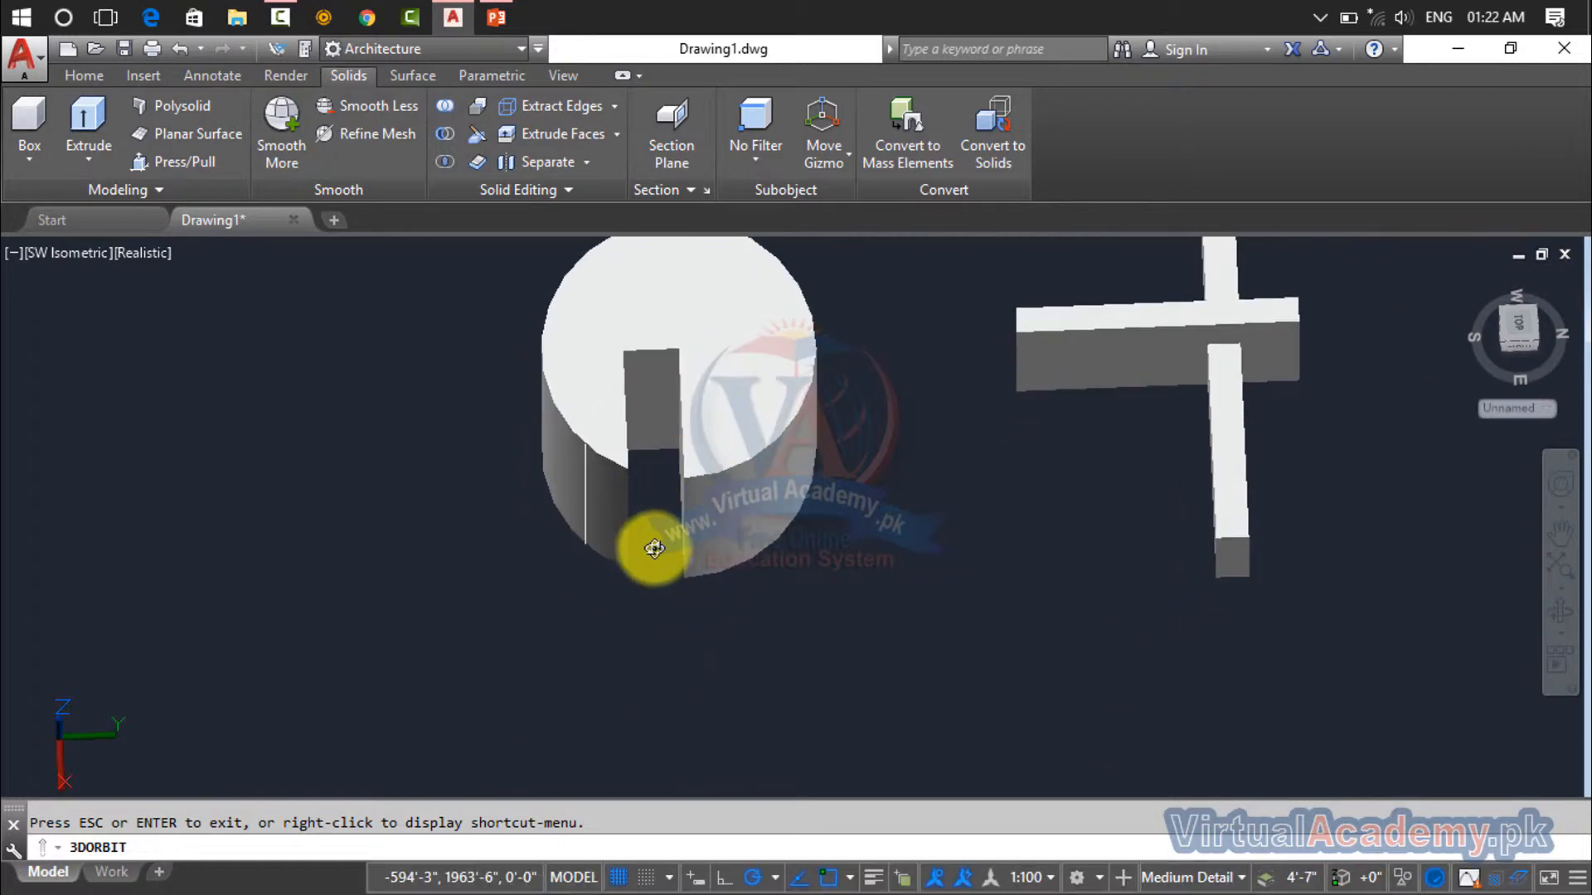
key(Escape)
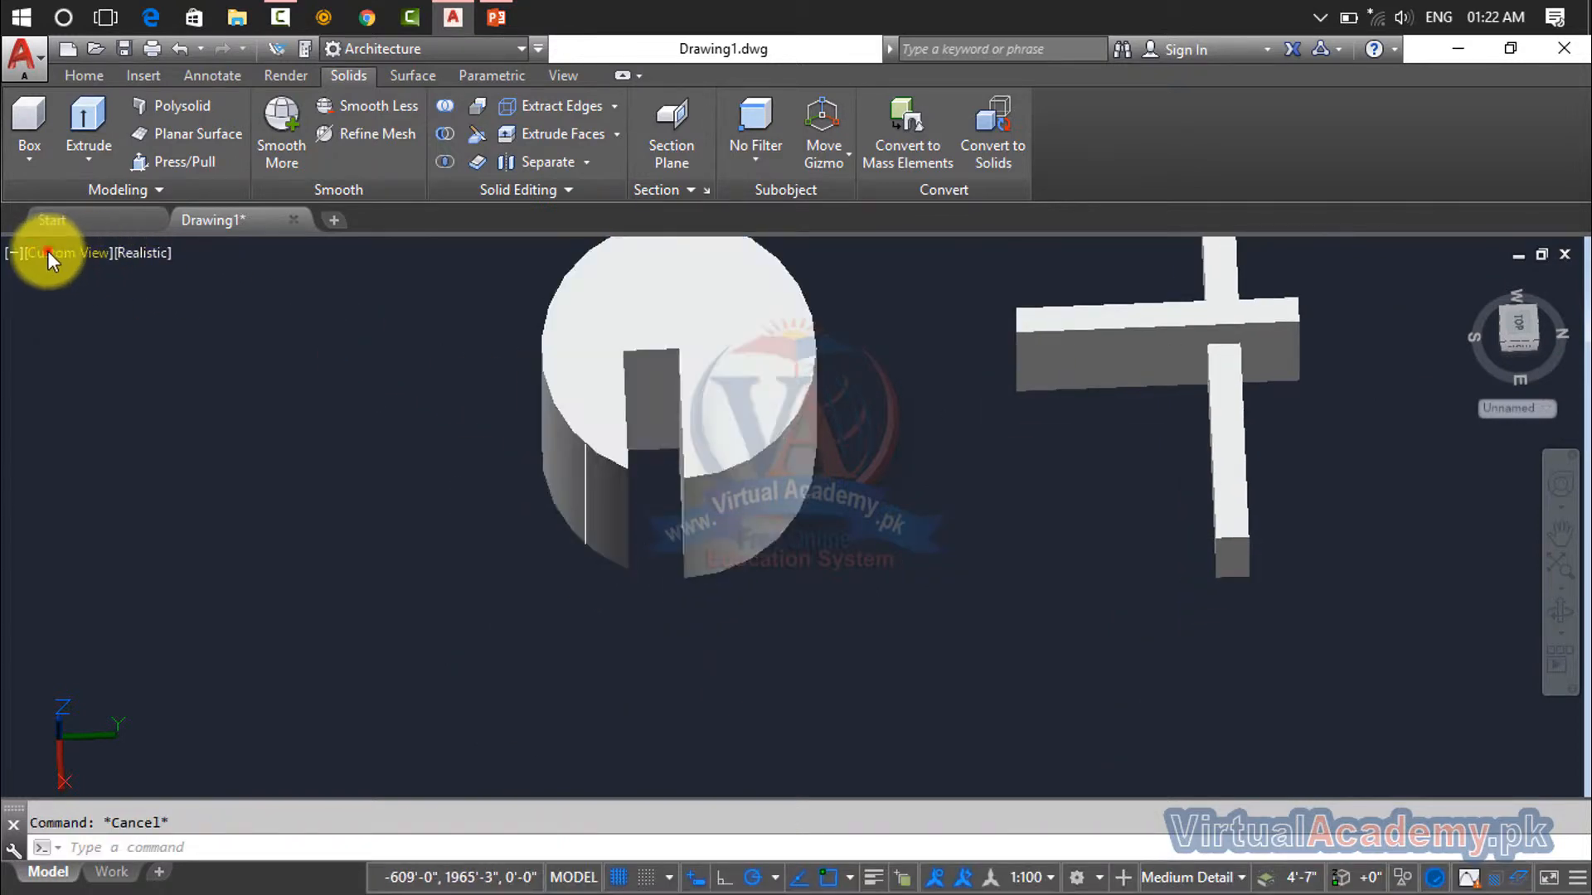
click(47, 250)
click(116, 466)
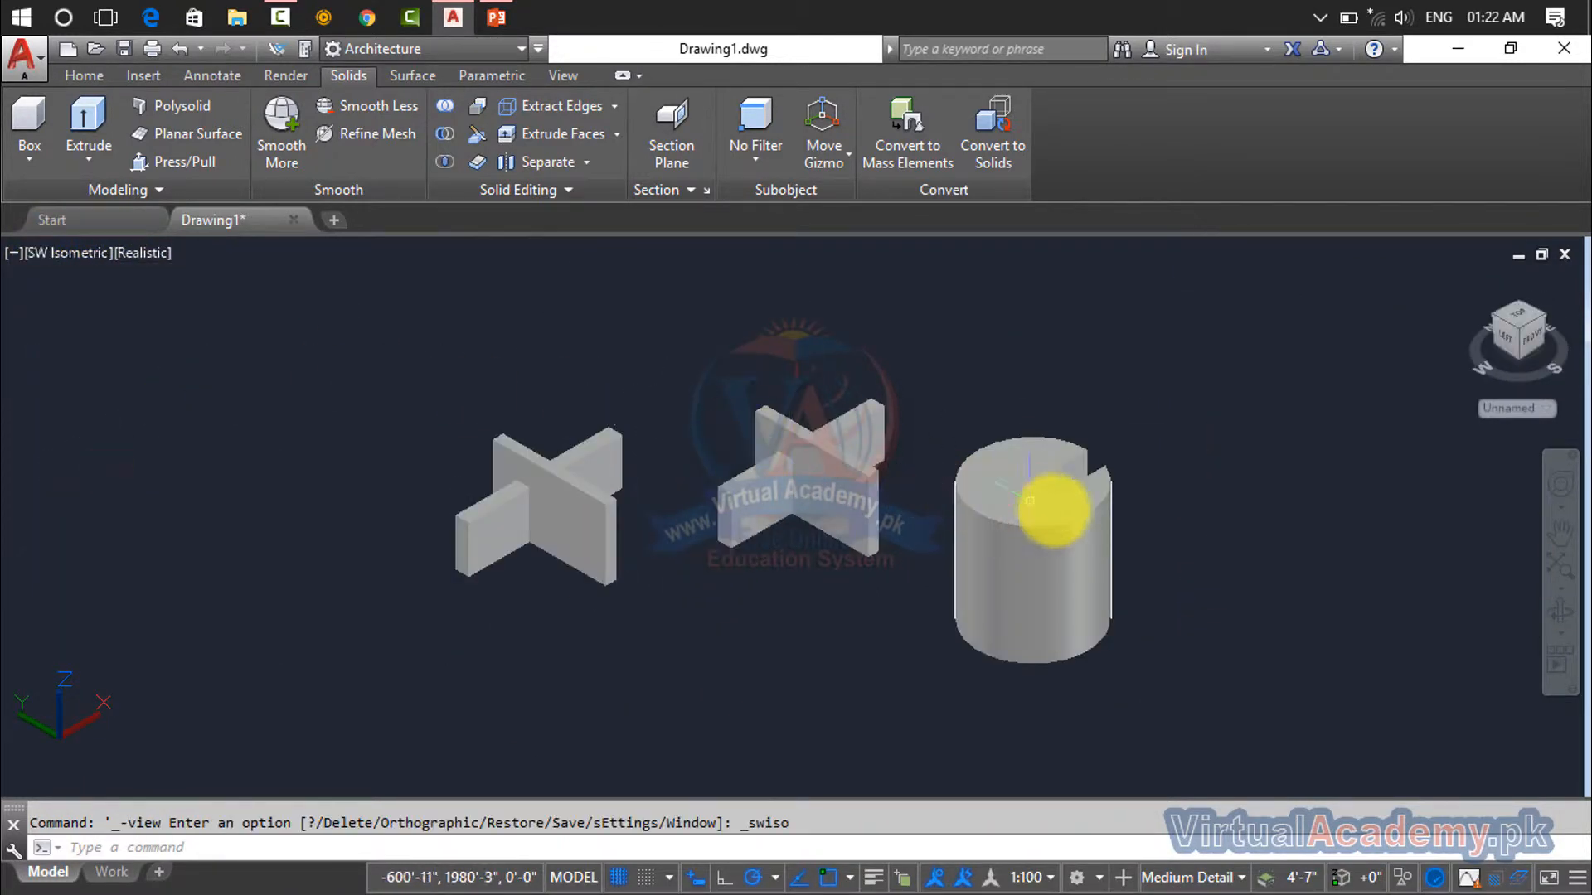
Draw a large rectangle in the empty space beside the slotted cylinder
scroll(1095, 498, up, 5)
scroll(1078, 506, down, 2)
middle_drag(1059, 498, 256, 437)
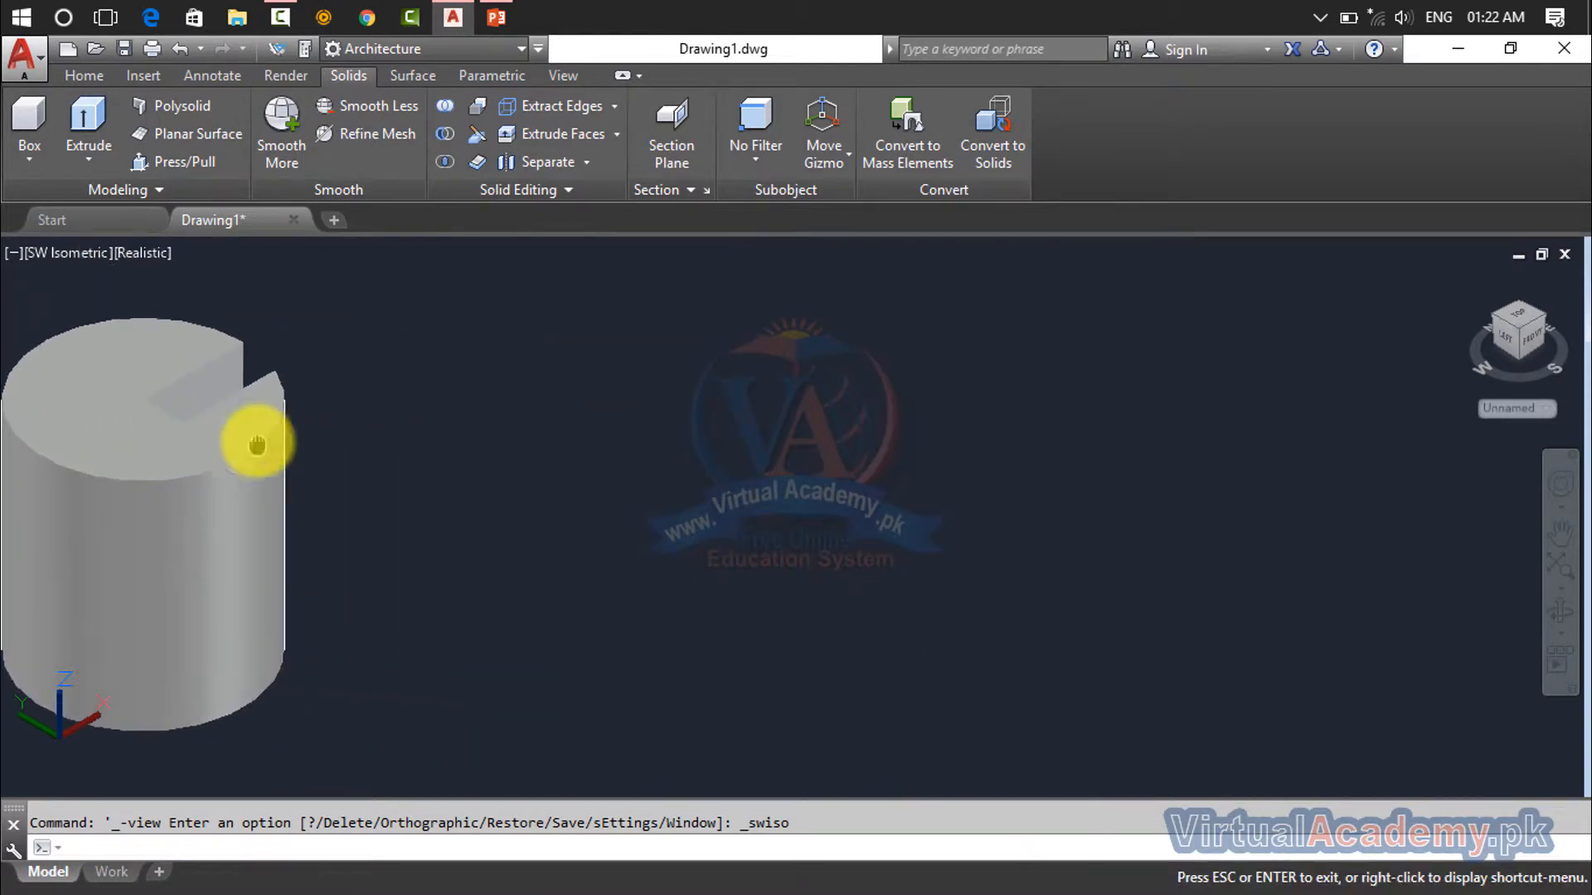
scroll(448, 464, down, 4)
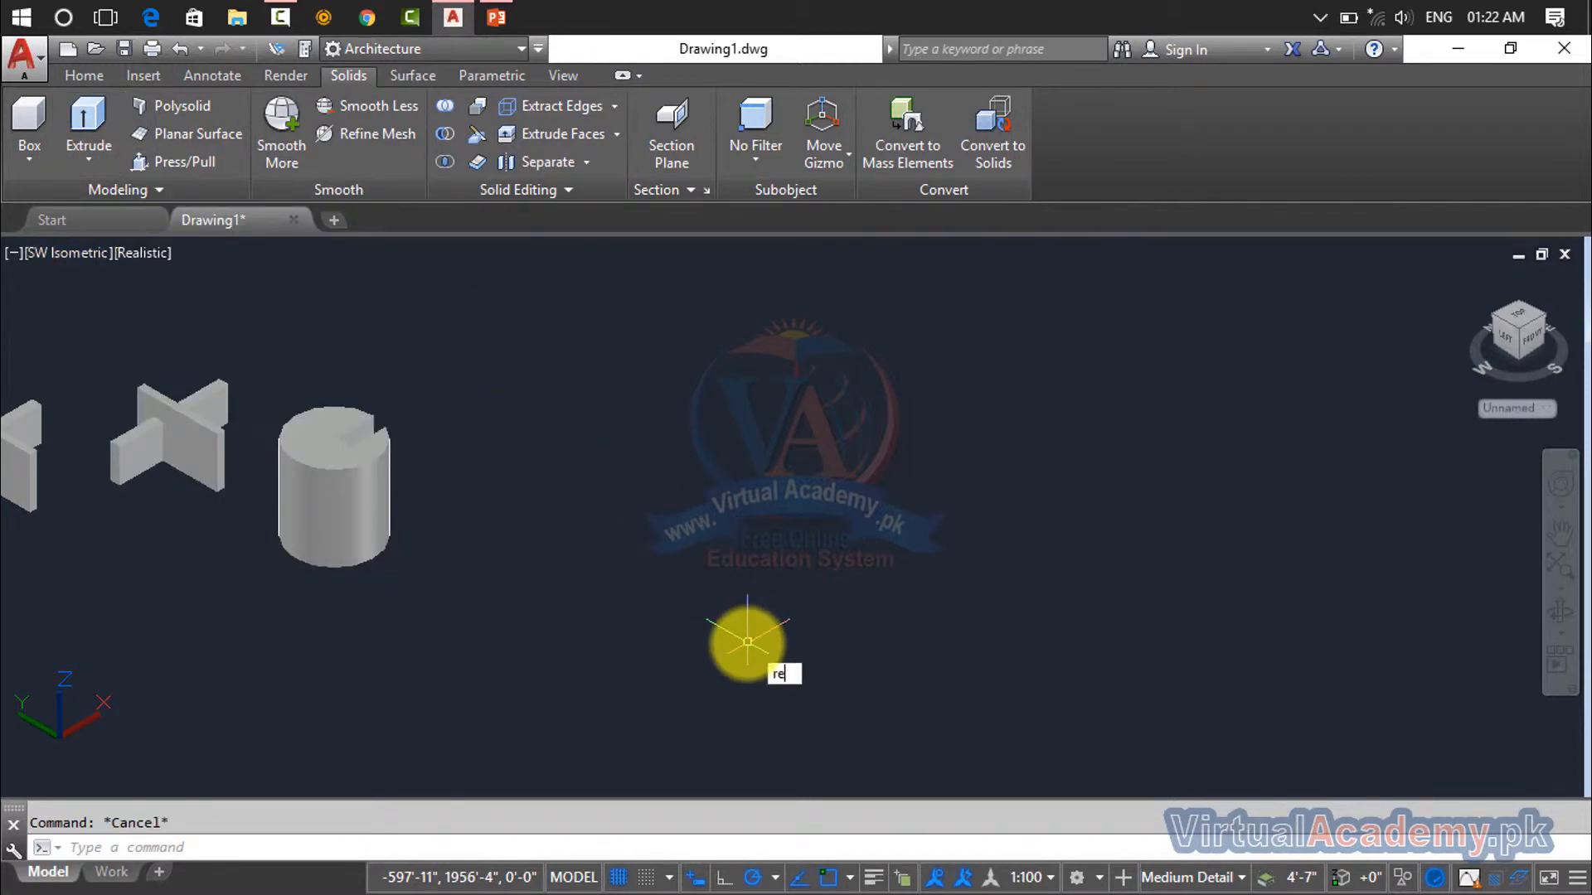
text(rec)
key(Return)
click(625, 424)
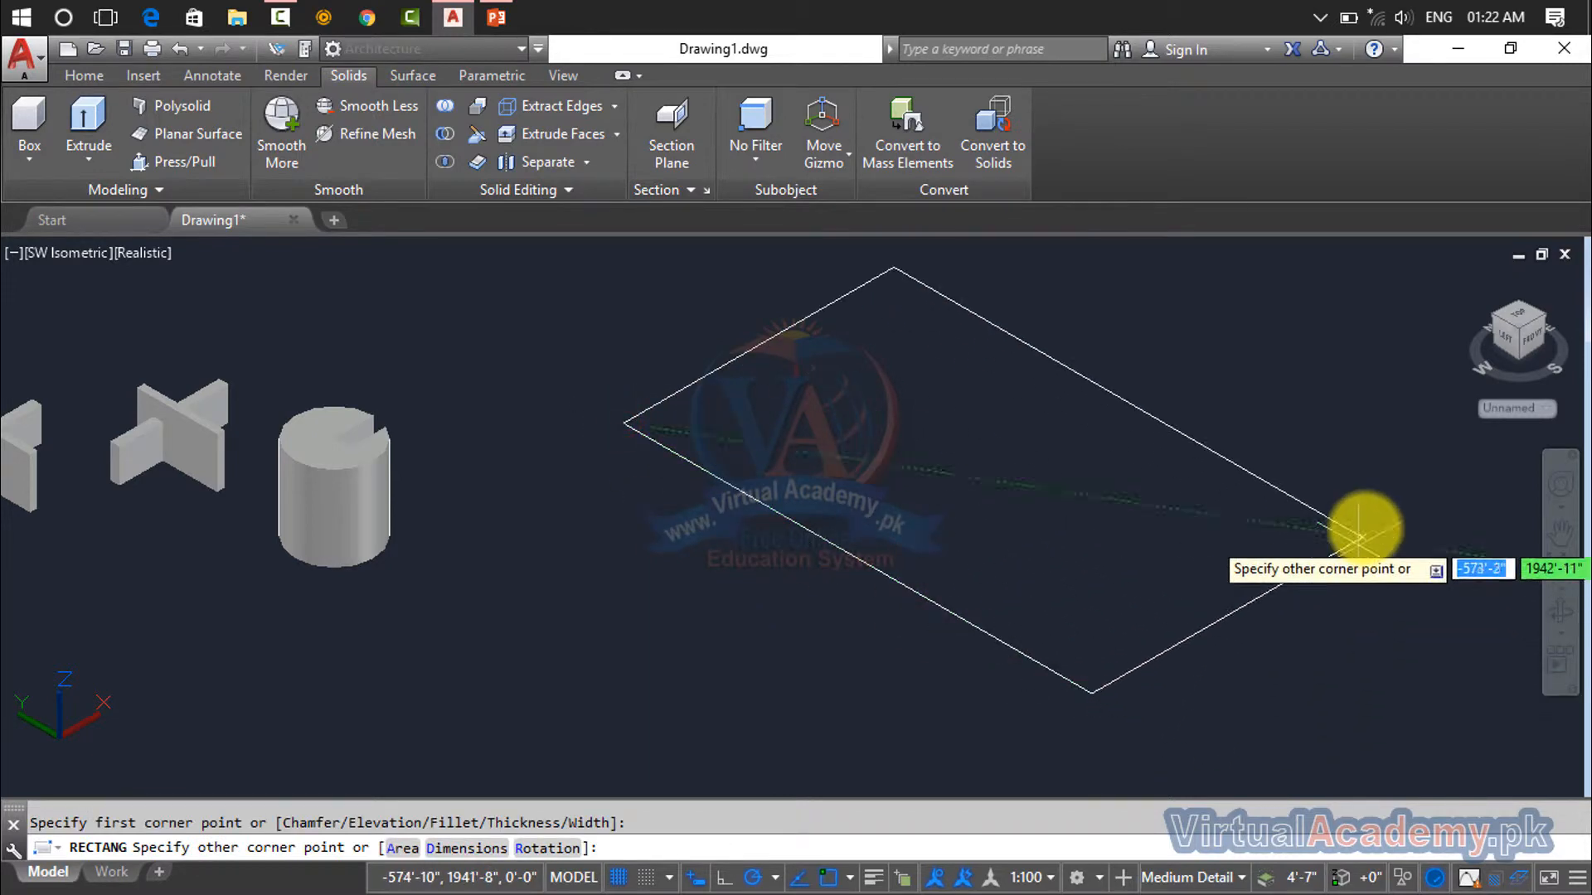
click(1402, 547)
key(Return)
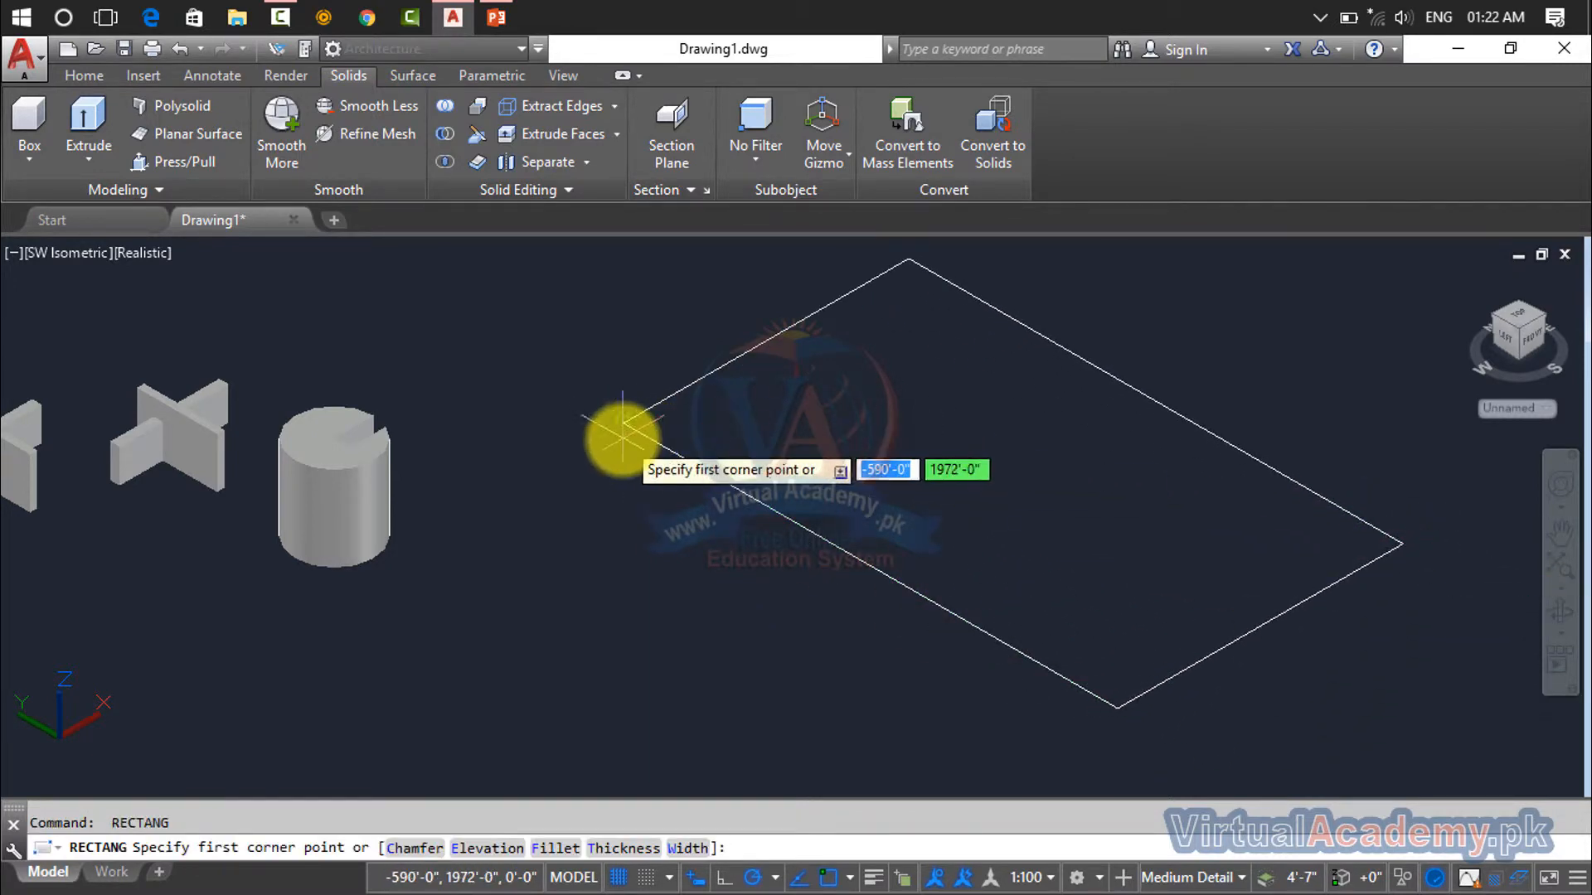
key(Escape)
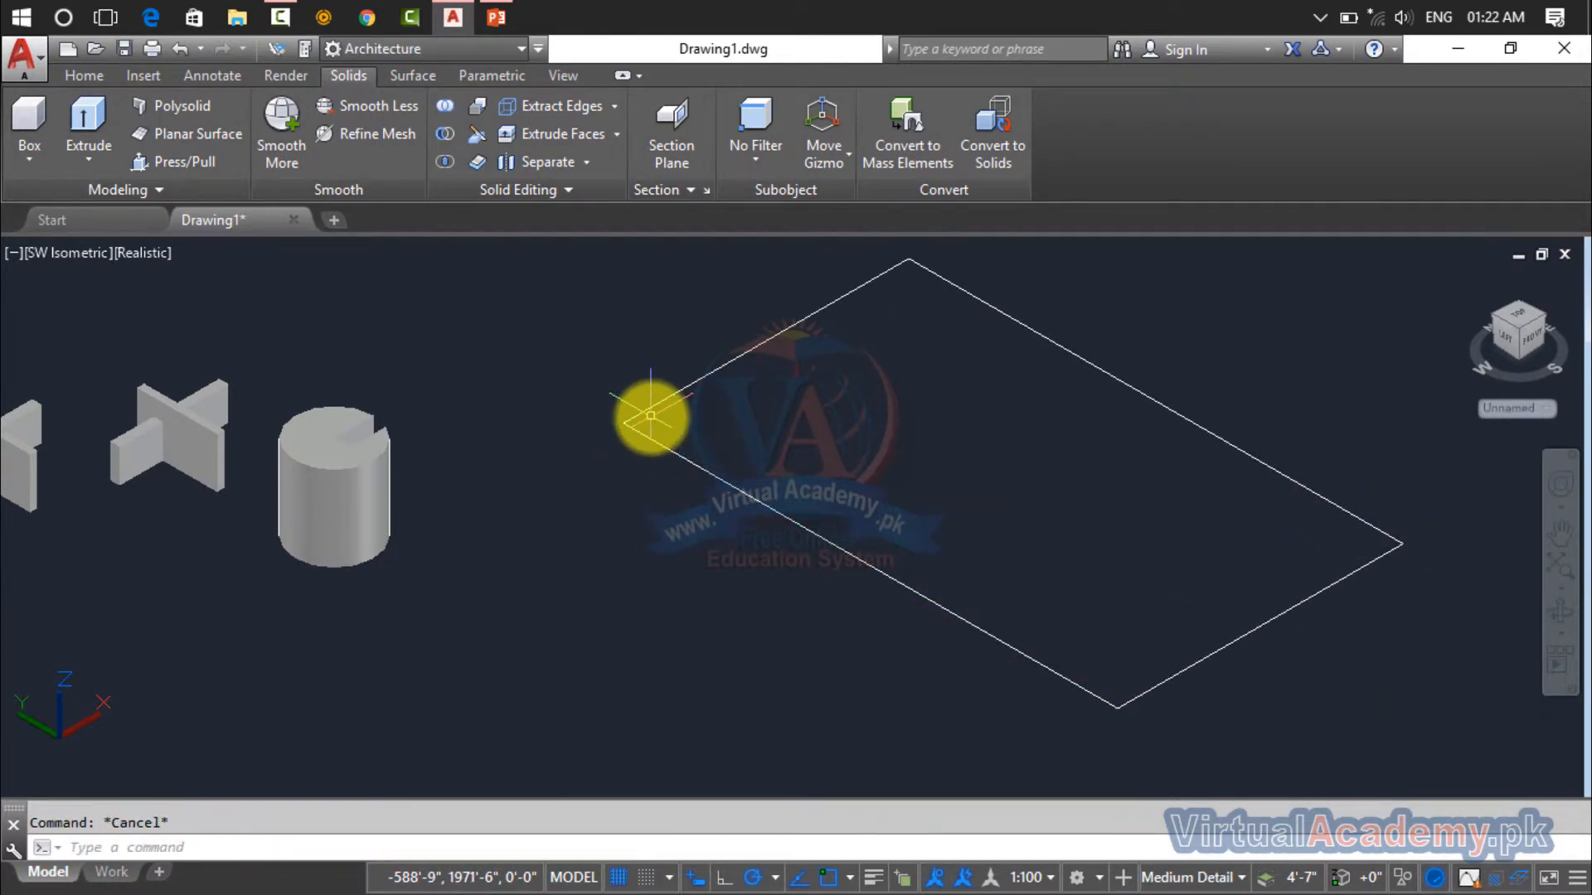
Offset the large rectangle inward through a freely picked point to form a narrow border
key(Return)
key(Return)
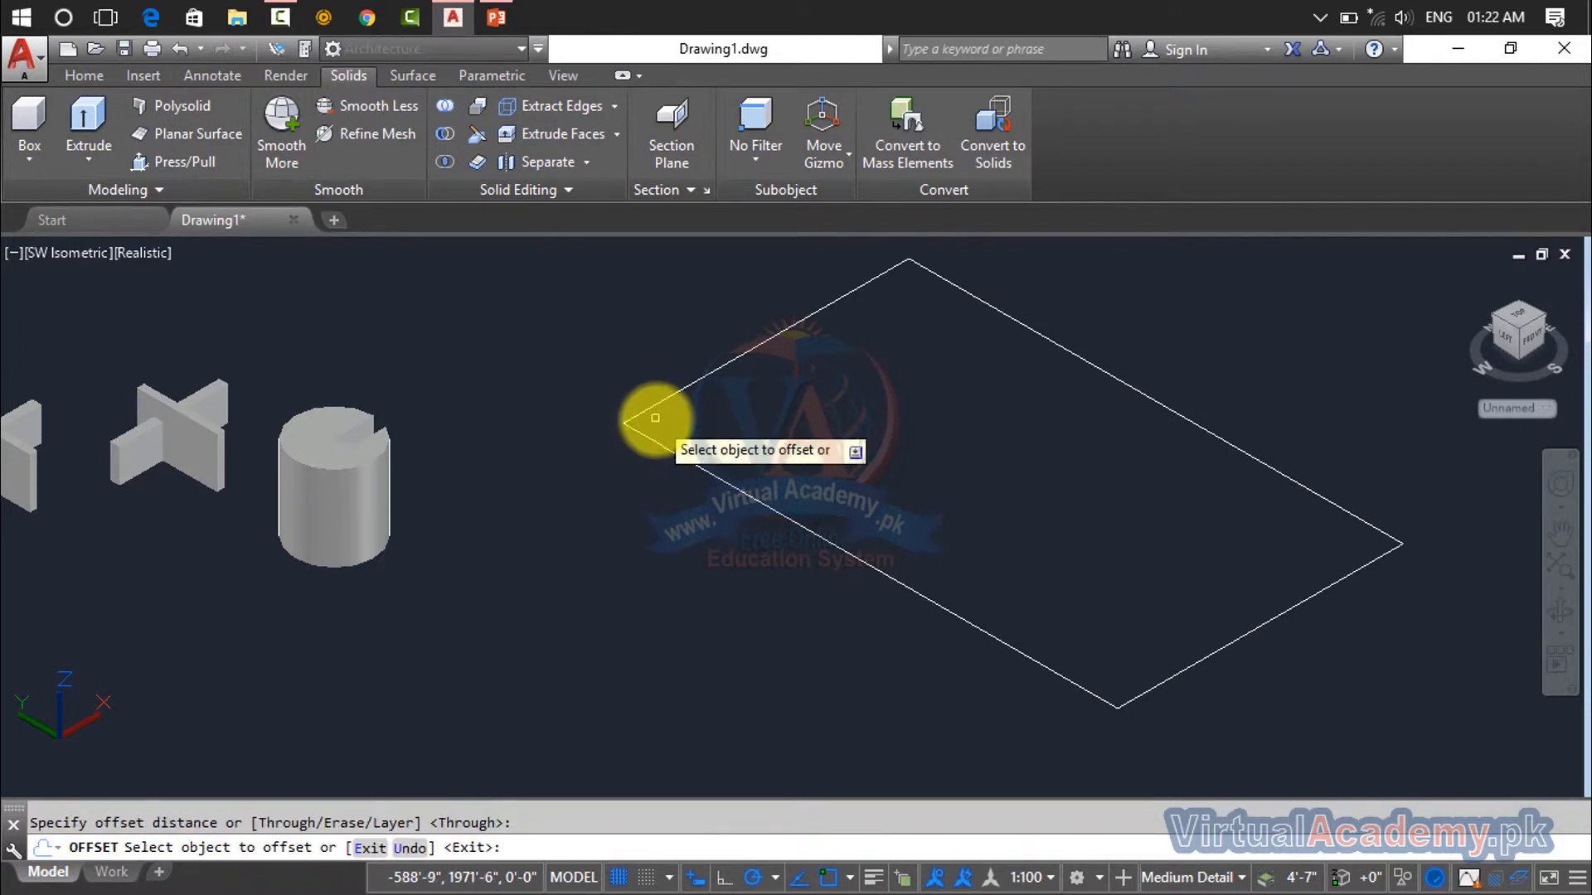
click(663, 405)
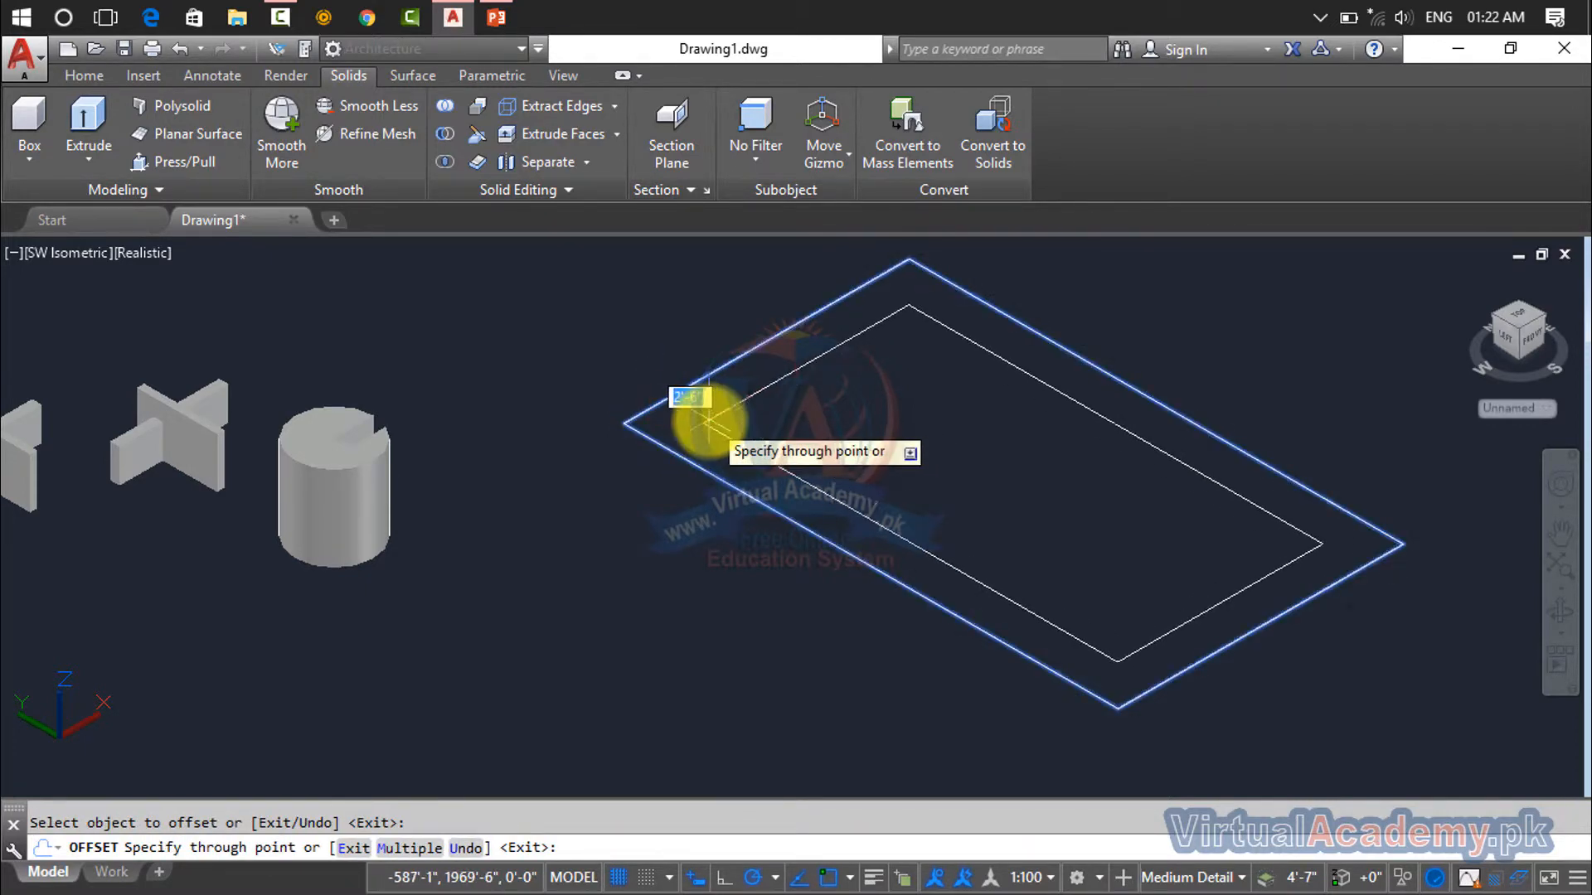
click(680, 420)
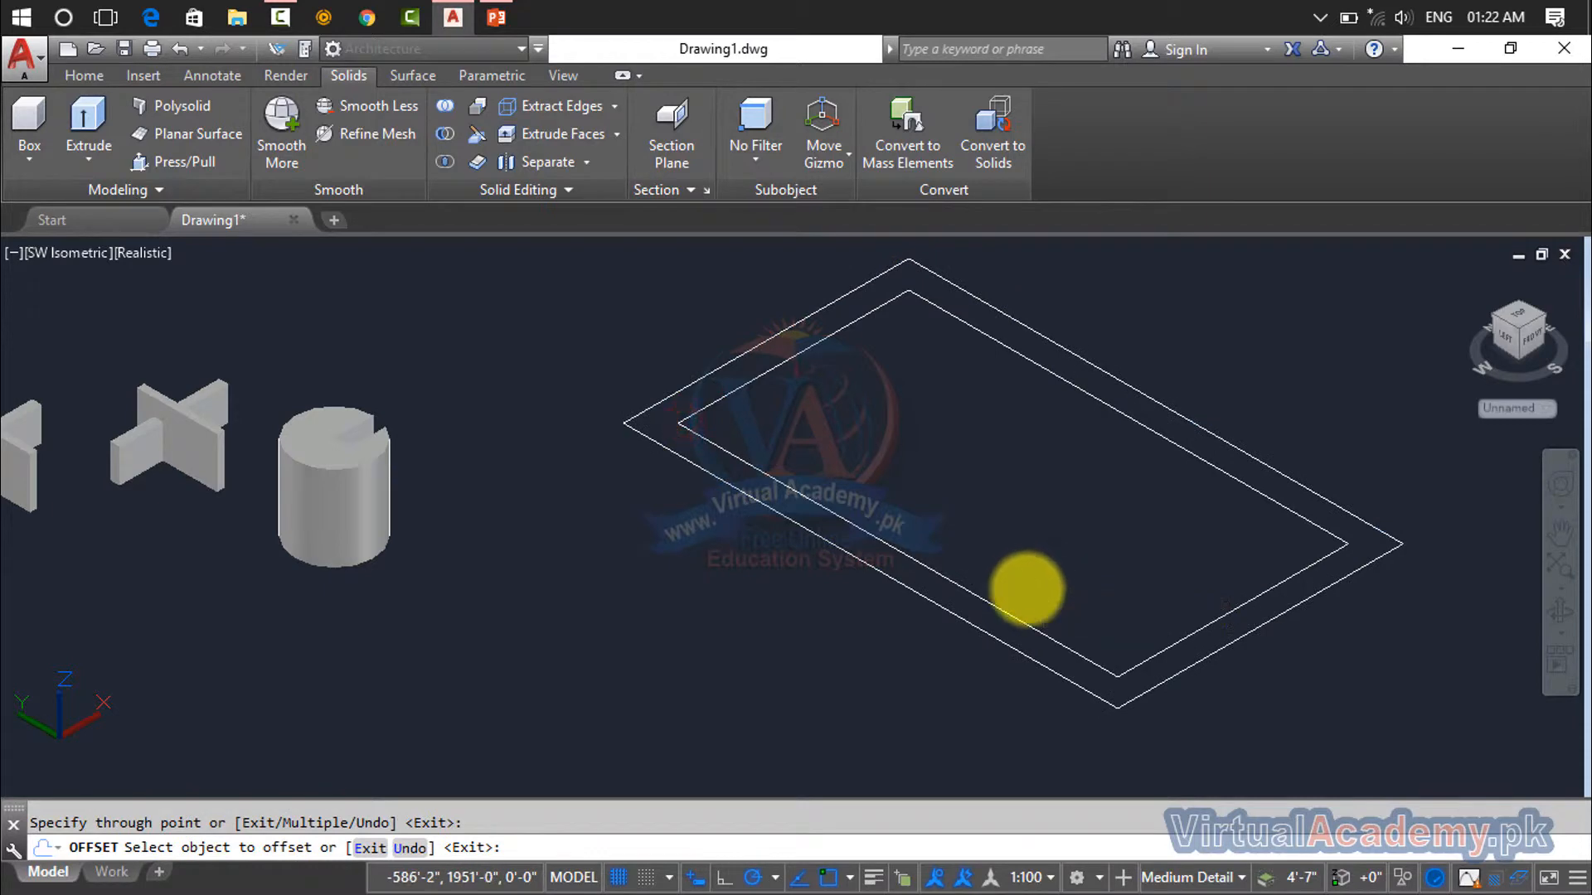
key(Escape)
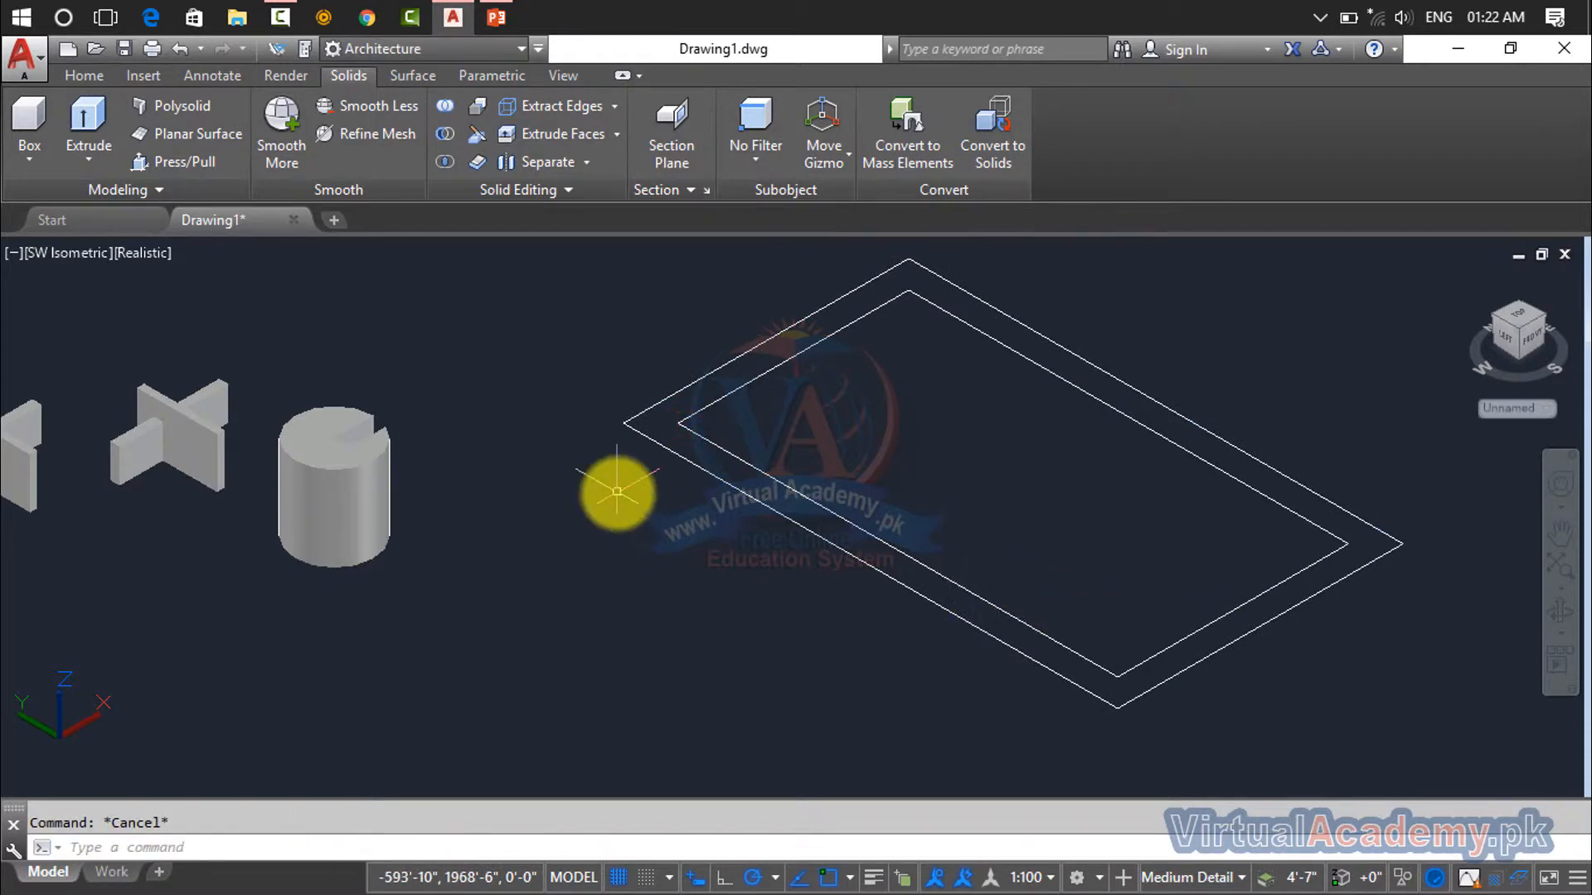
Extrude the outer and inner rectangles together upward into two nested solid blocks of equal height
click(78, 109)
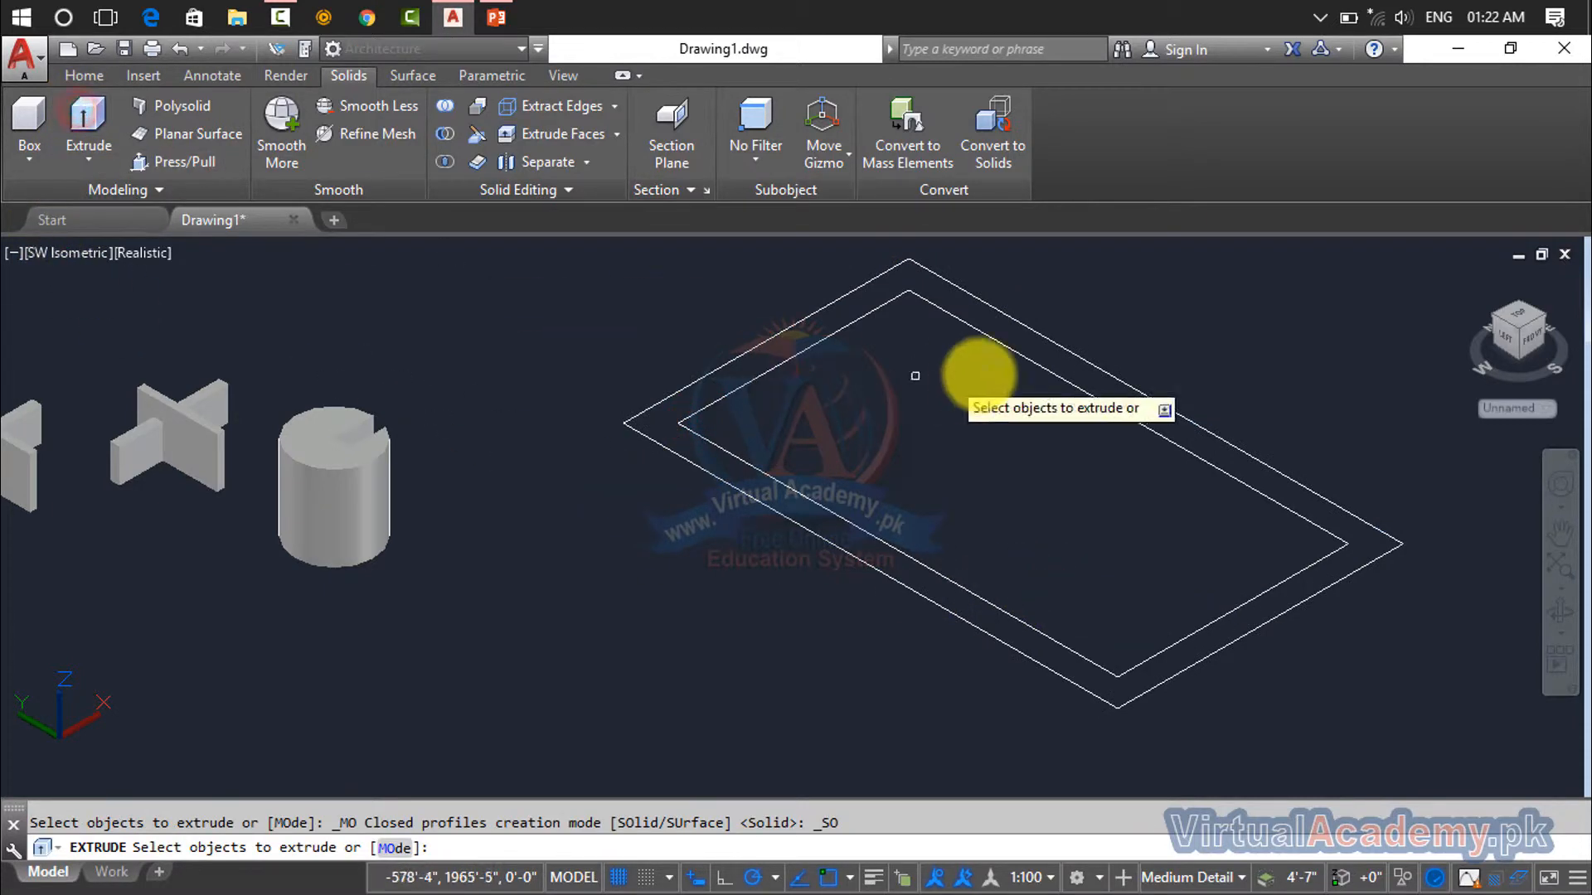
click(1181, 335)
click(1103, 487)
key(Return)
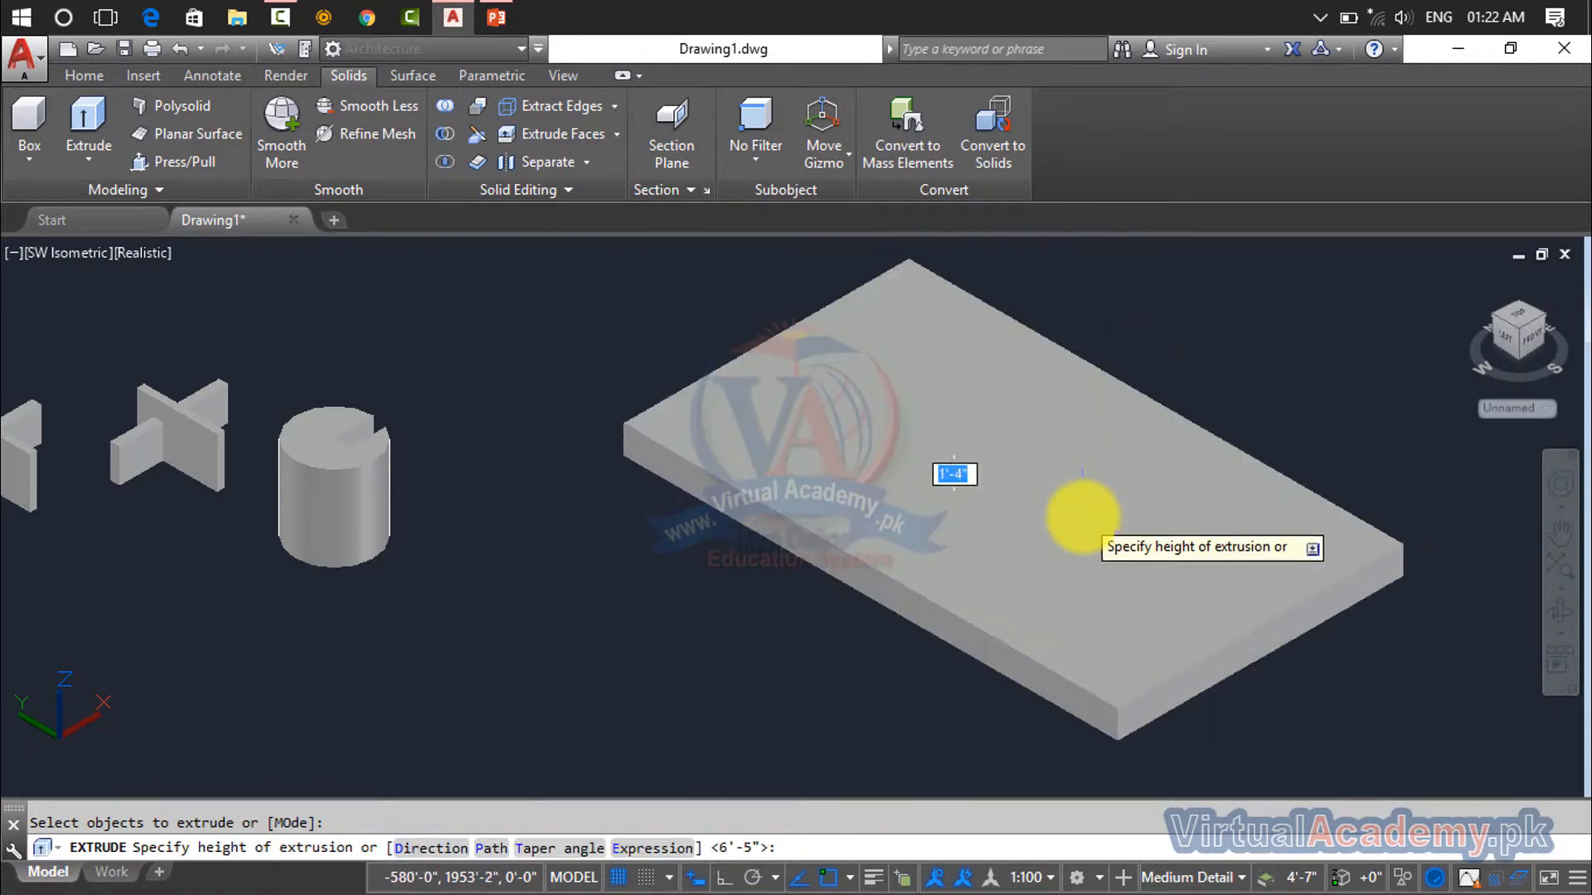
scroll(1070, 473, down, 3)
middle_drag(1058, 487, 962, 547)
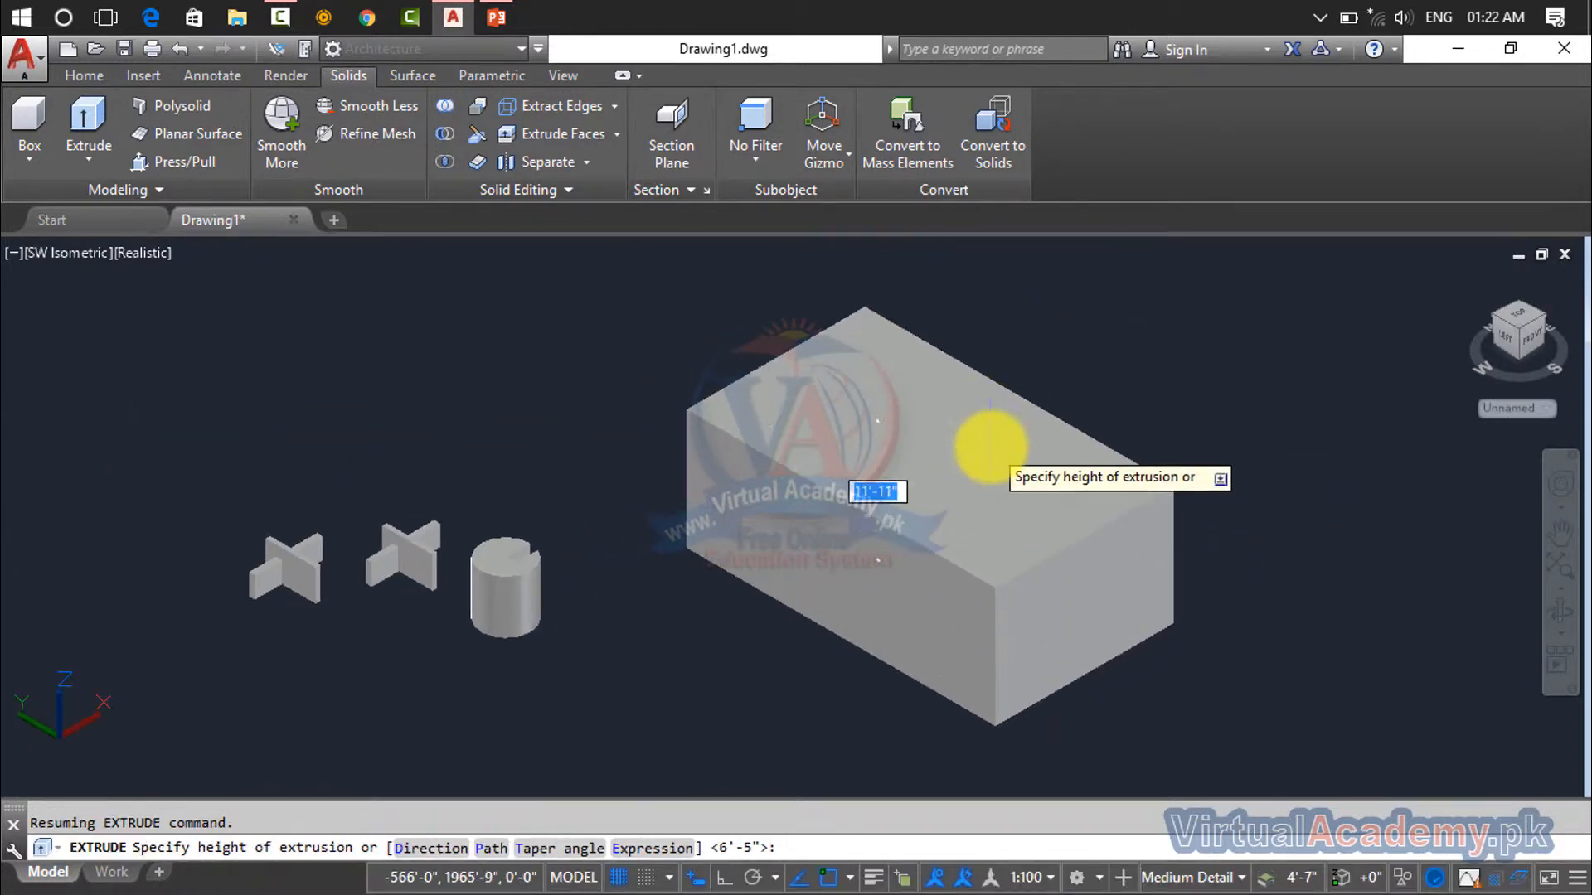
click(985, 498)
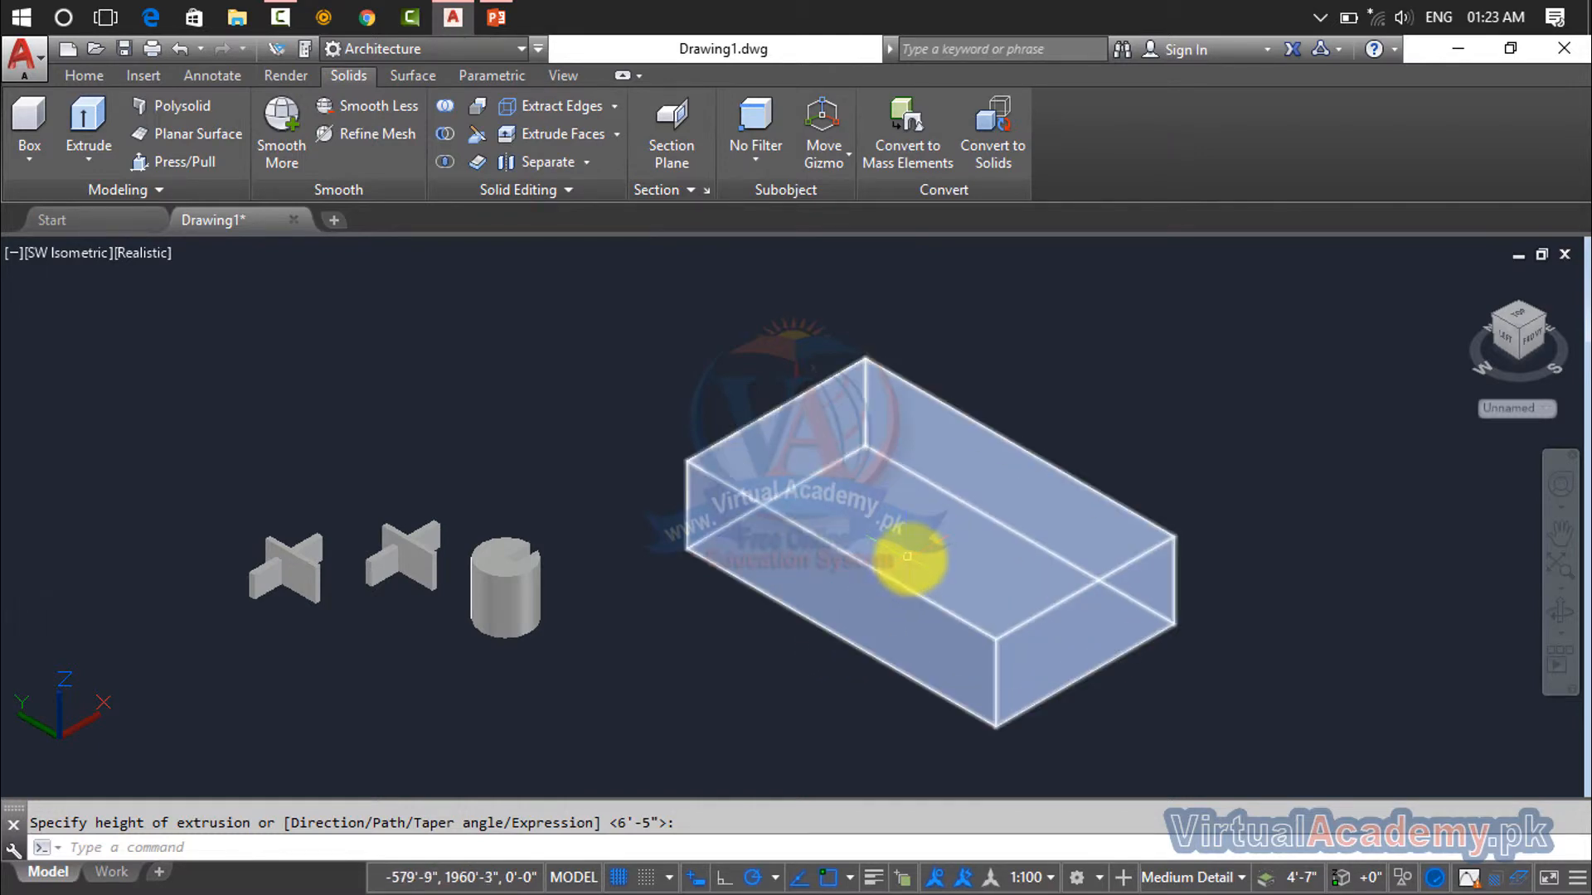
Check the inner block nested within the outer one, and set the visual style to 2D Wireframe
click(904, 564)
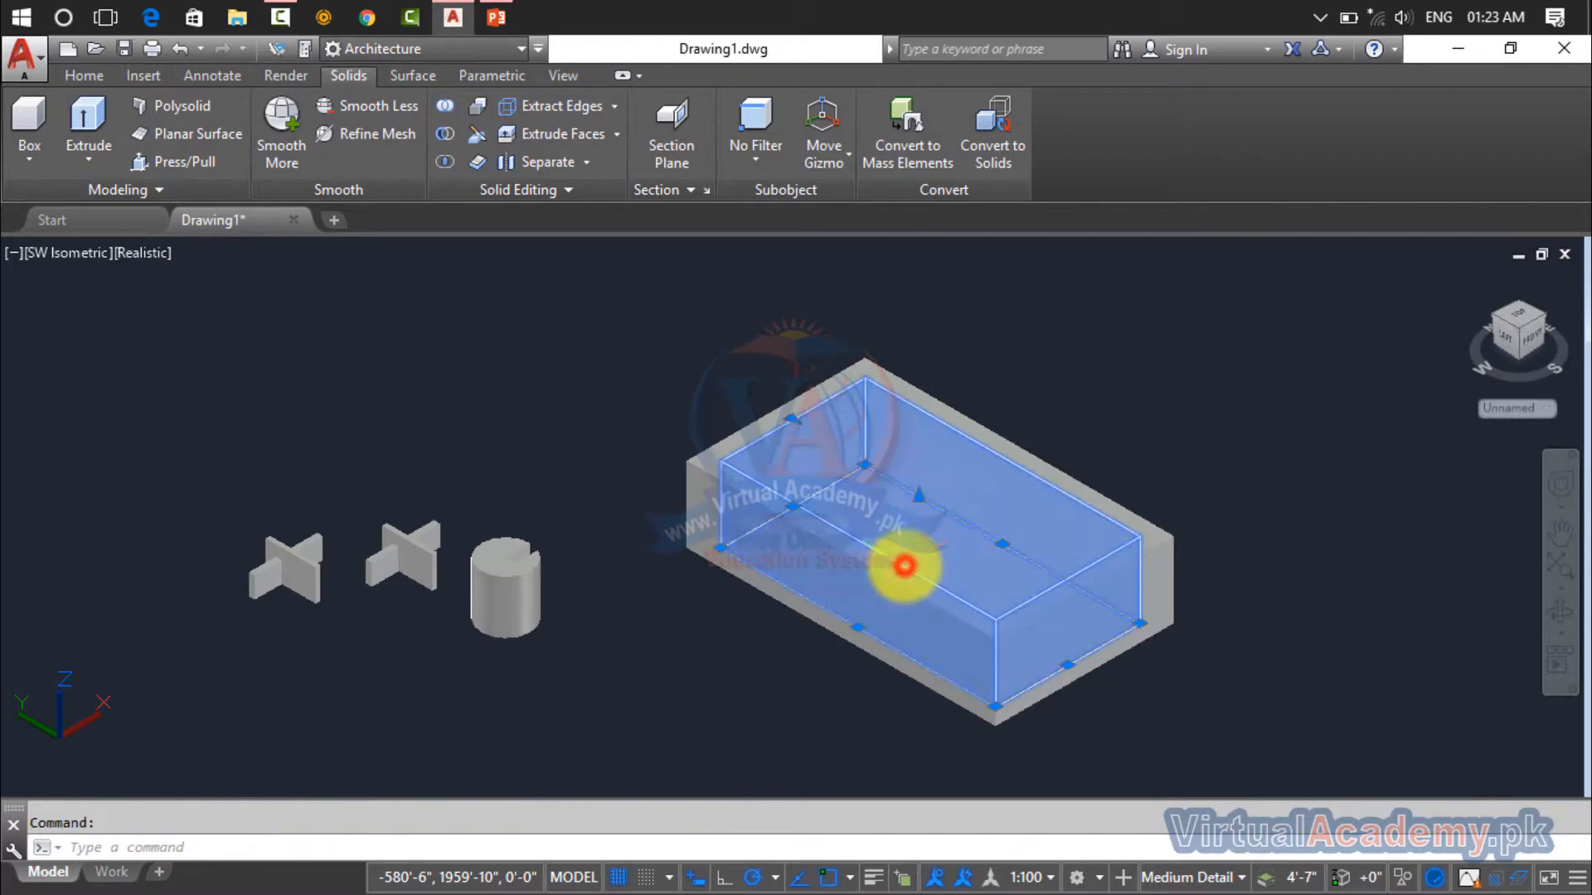
scroll(883, 551, up, 4)
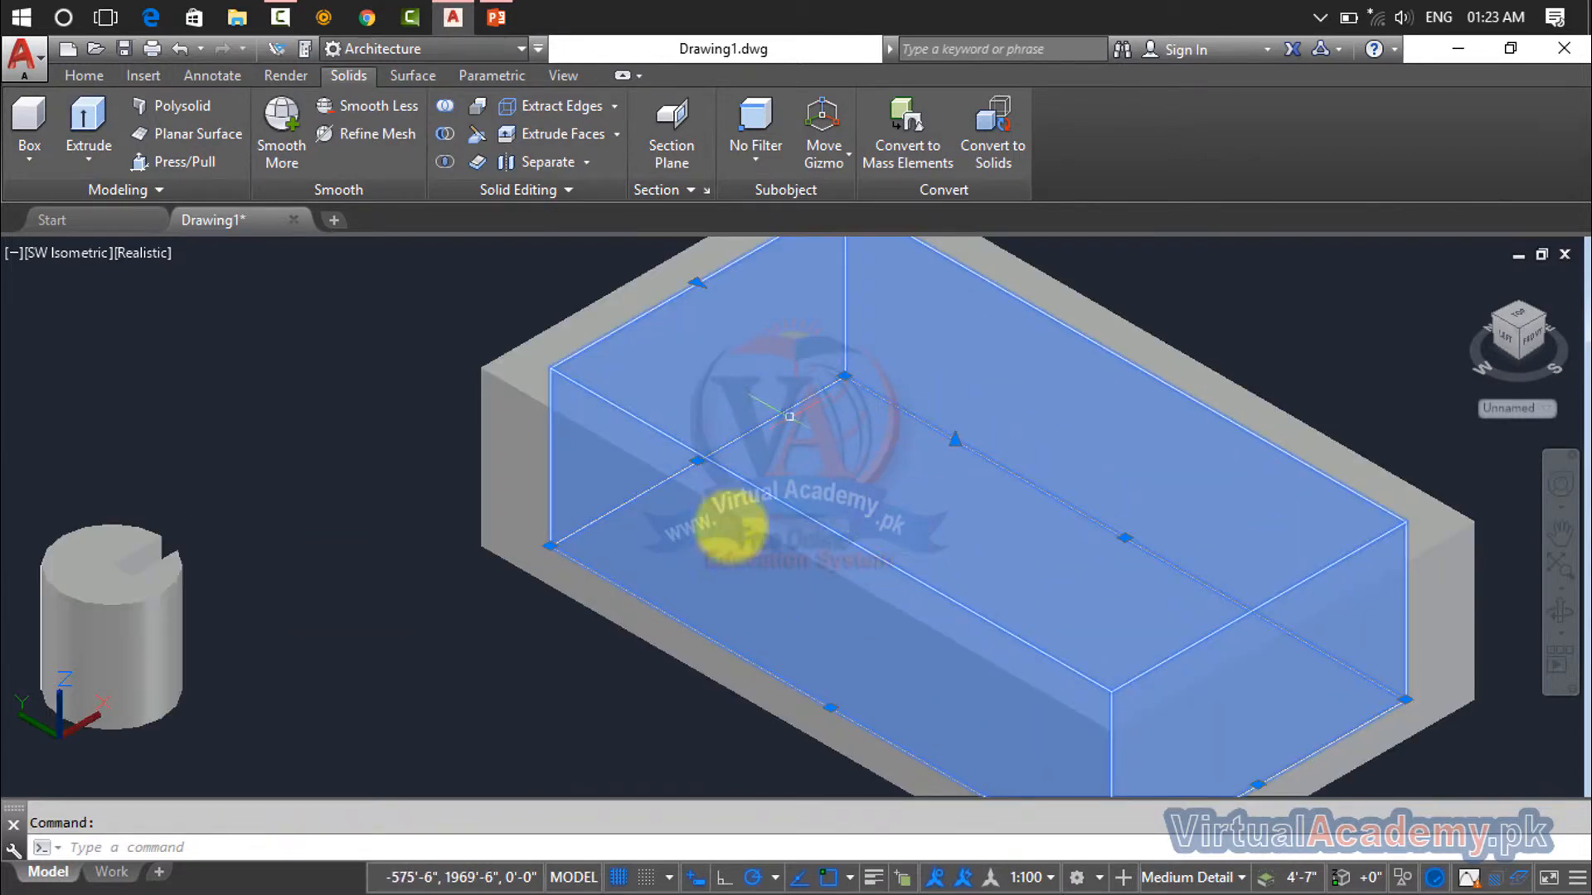
key(Escape)
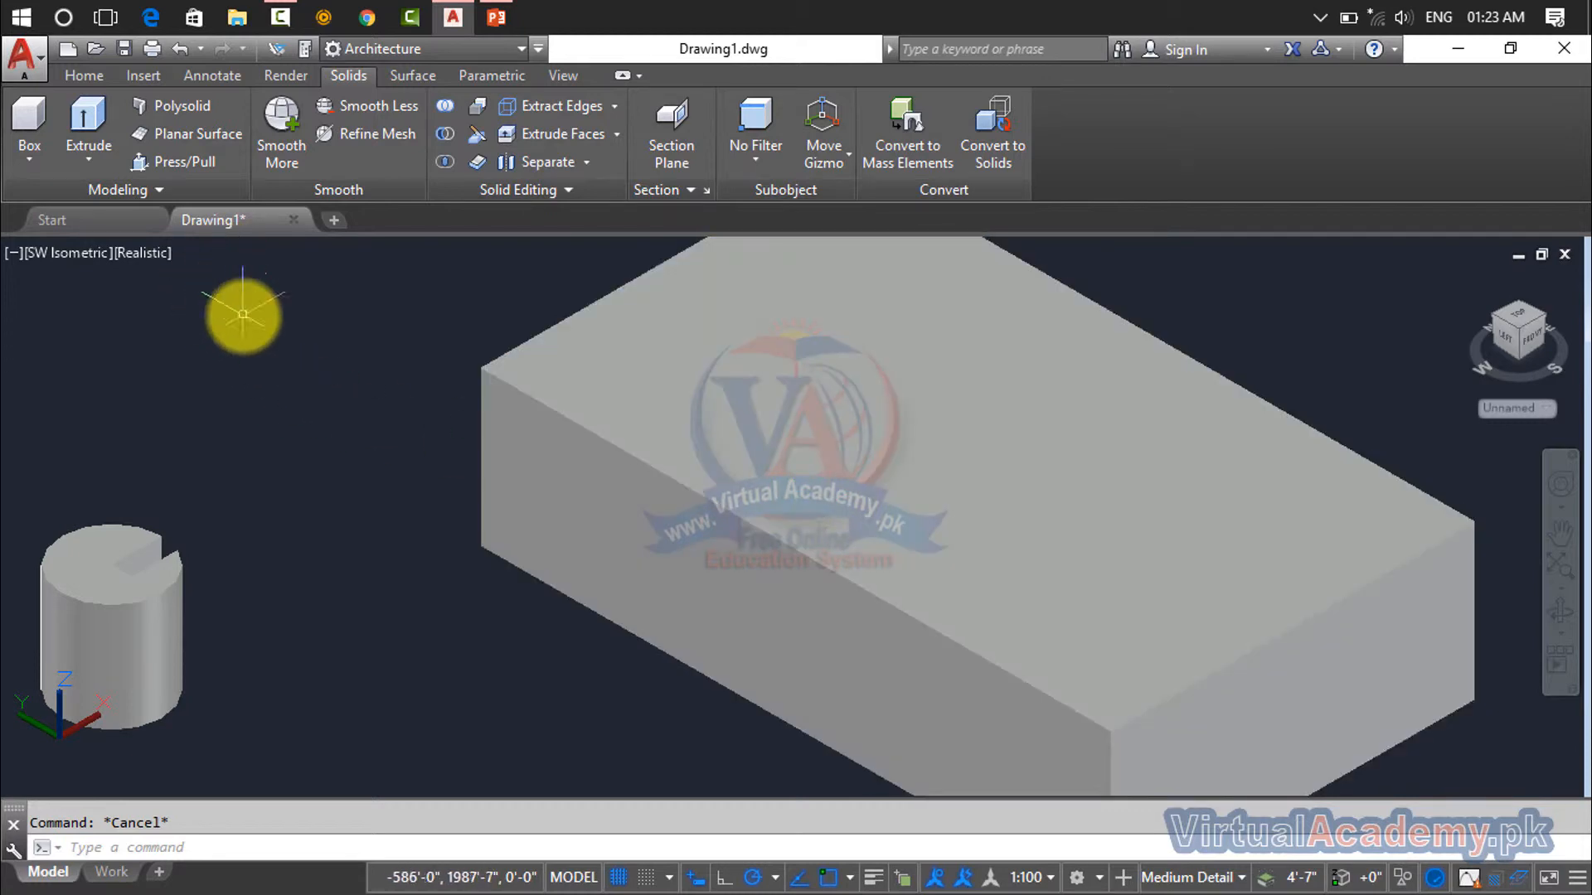
click(152, 253)
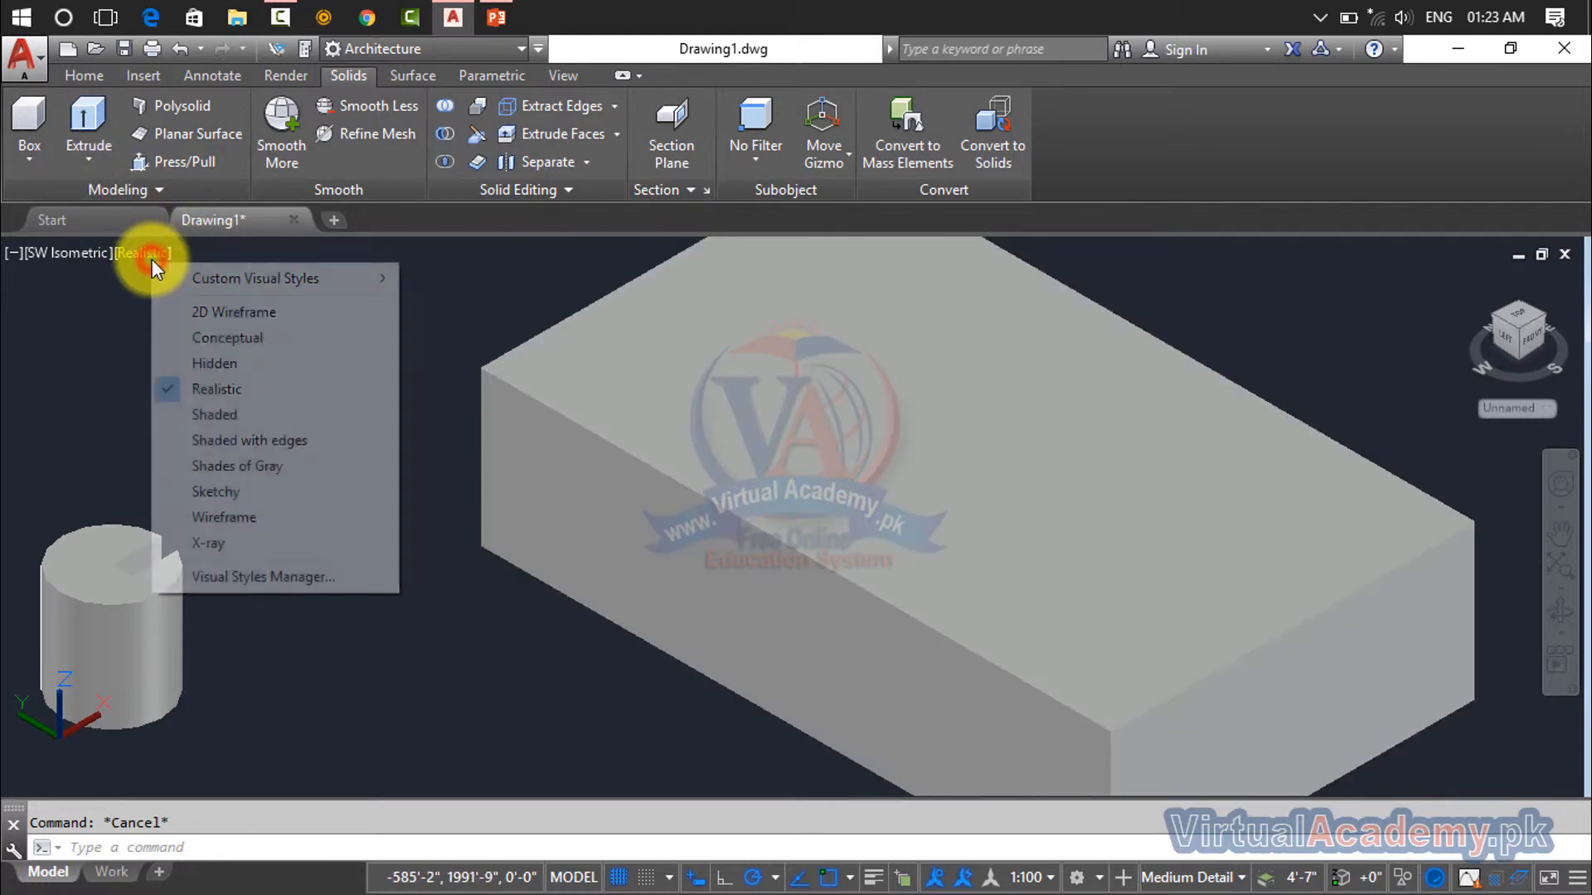
click(185, 311)
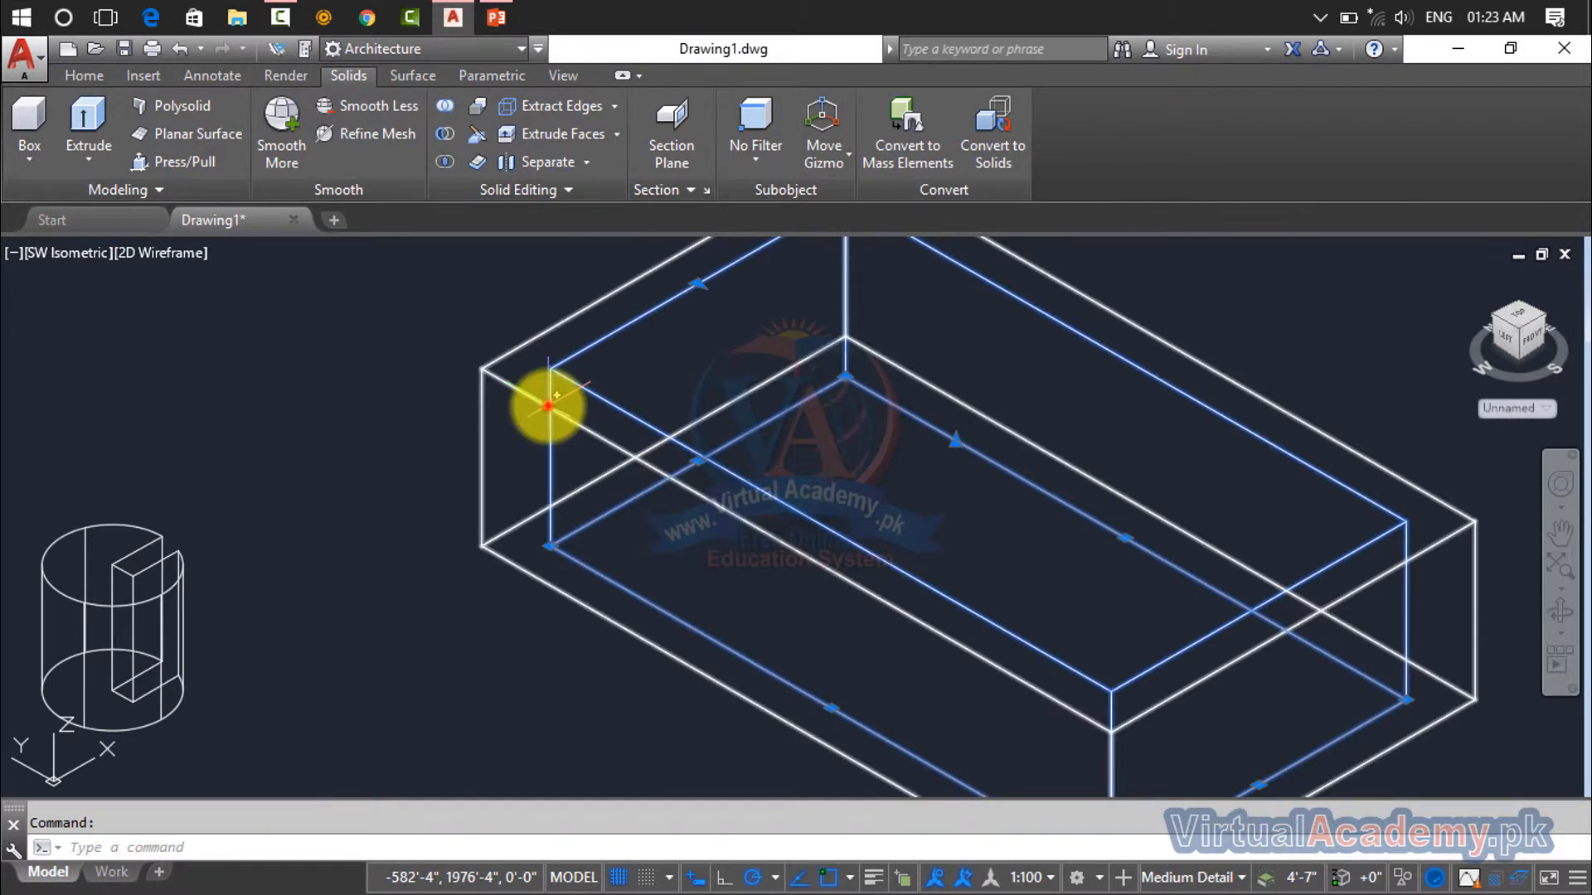
click(547, 406)
key(Escape)
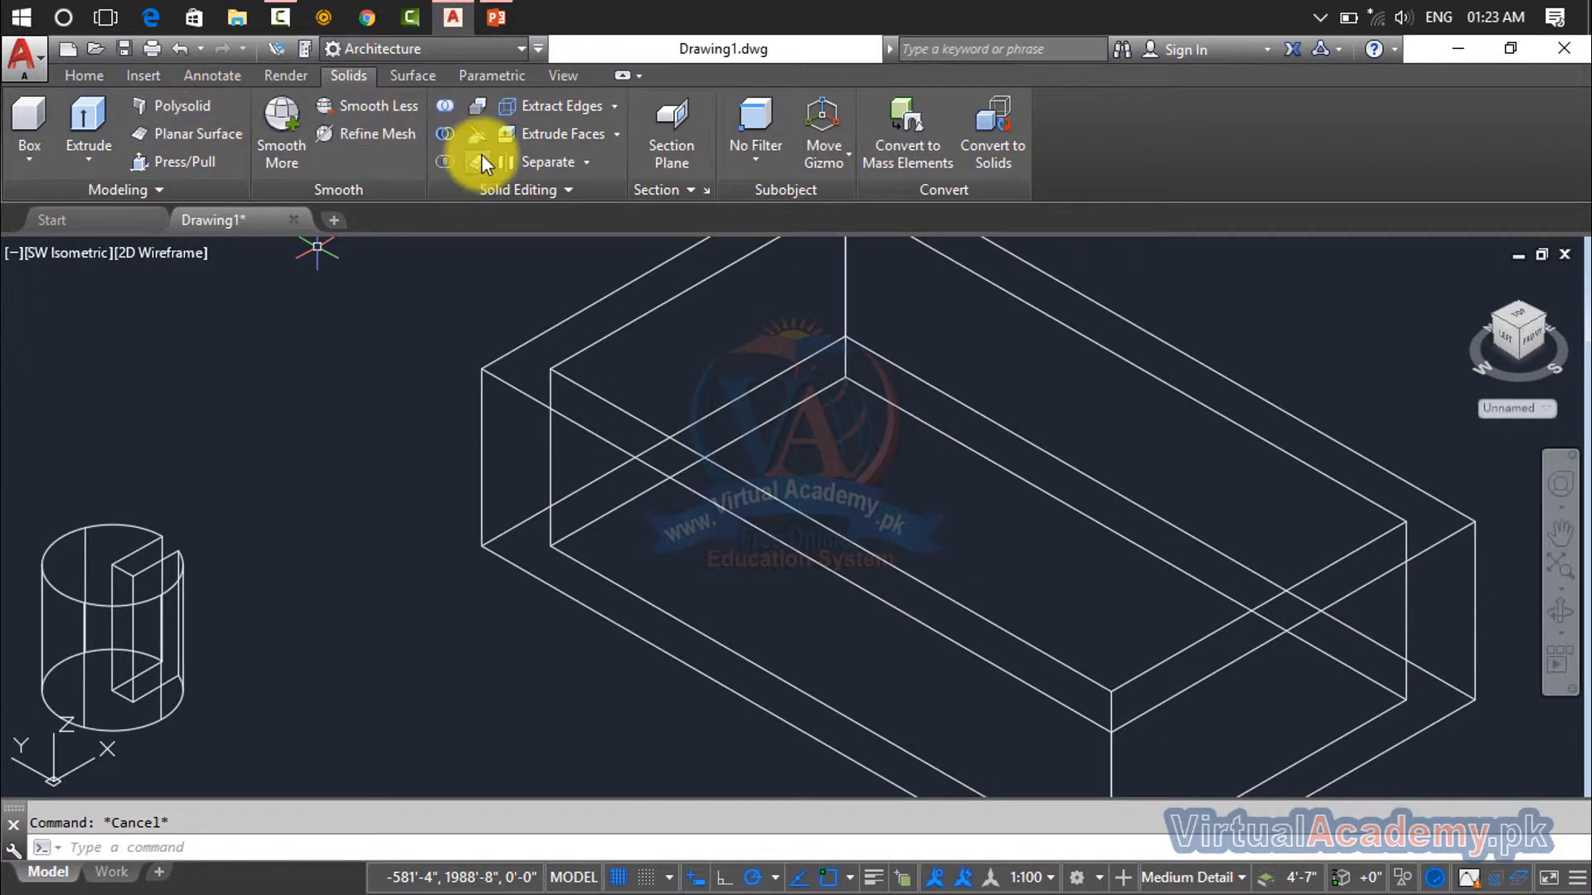
Subtract the inner block from the outer block to leave a hollow rectangular frame
click(448, 135)
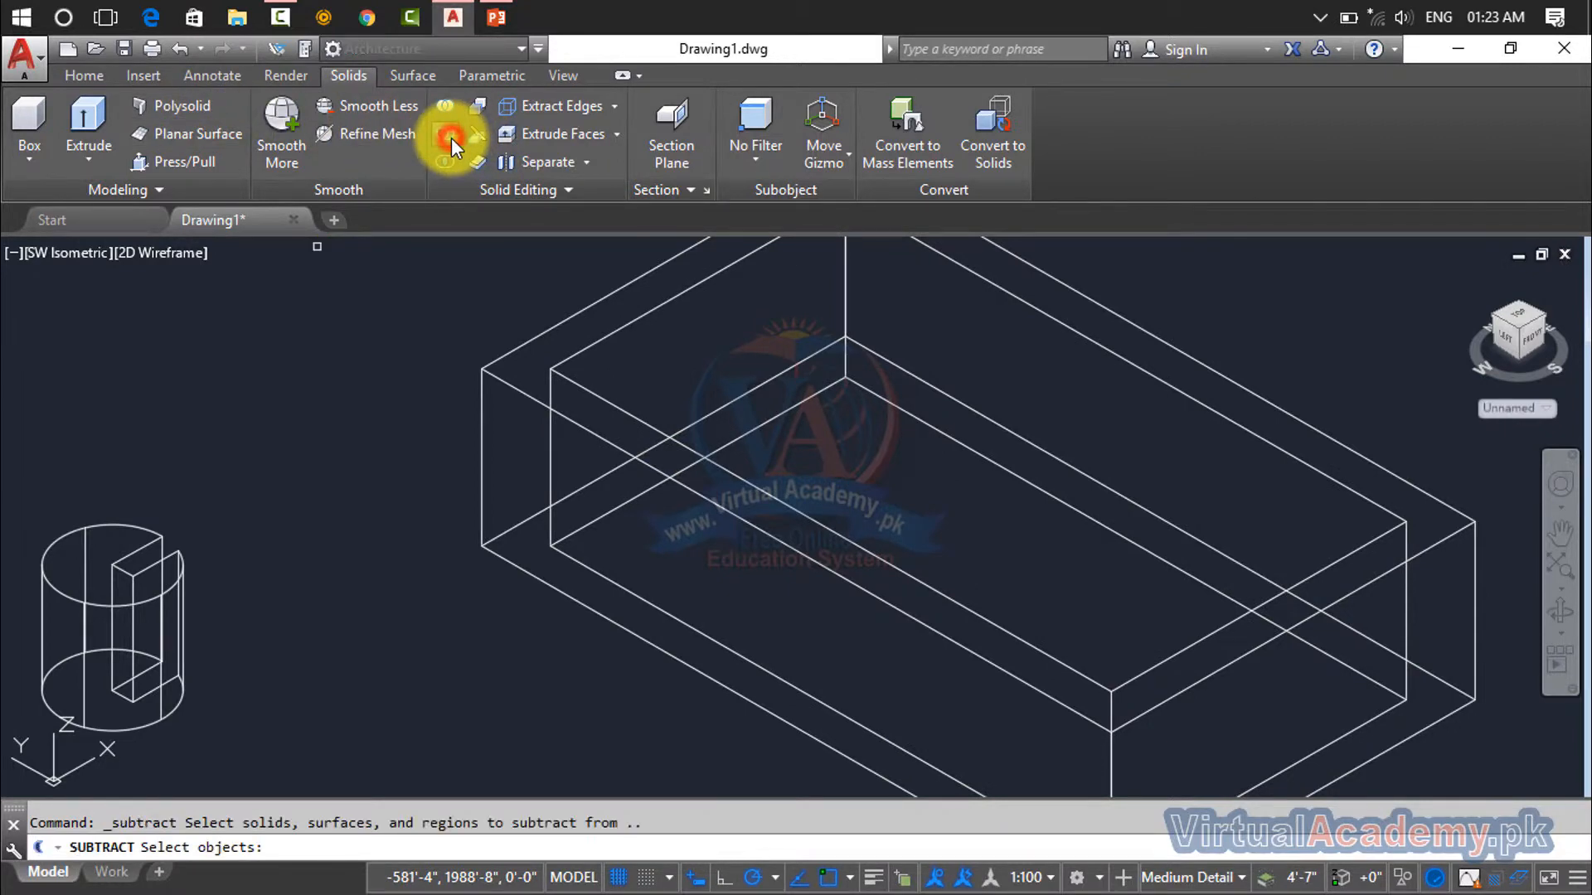
click(509, 560)
key(Return)
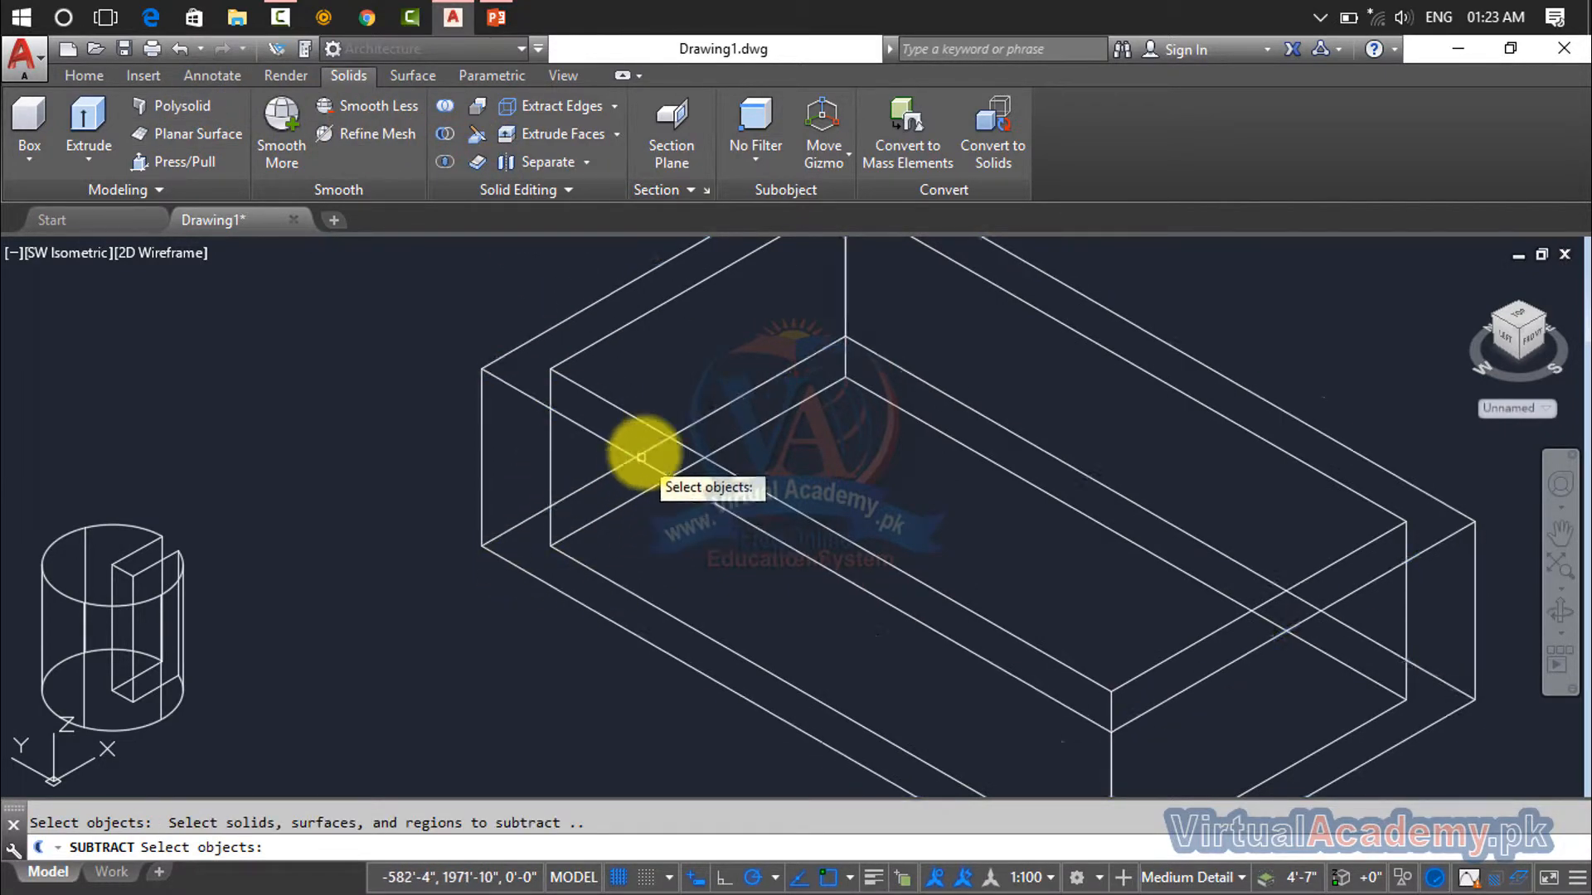
click(657, 433)
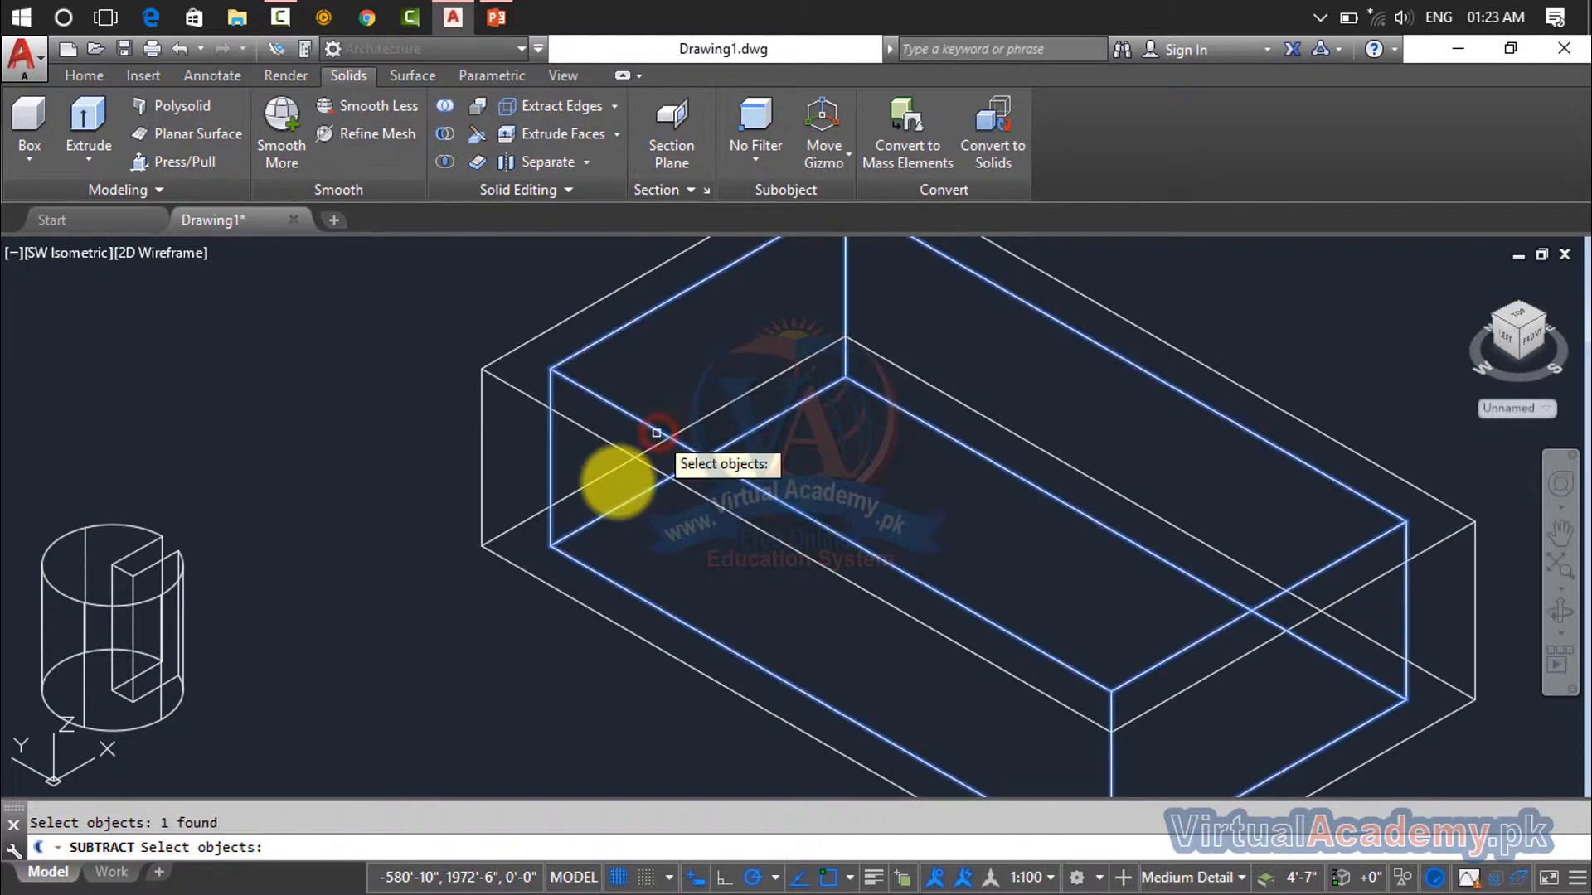
key(Return)
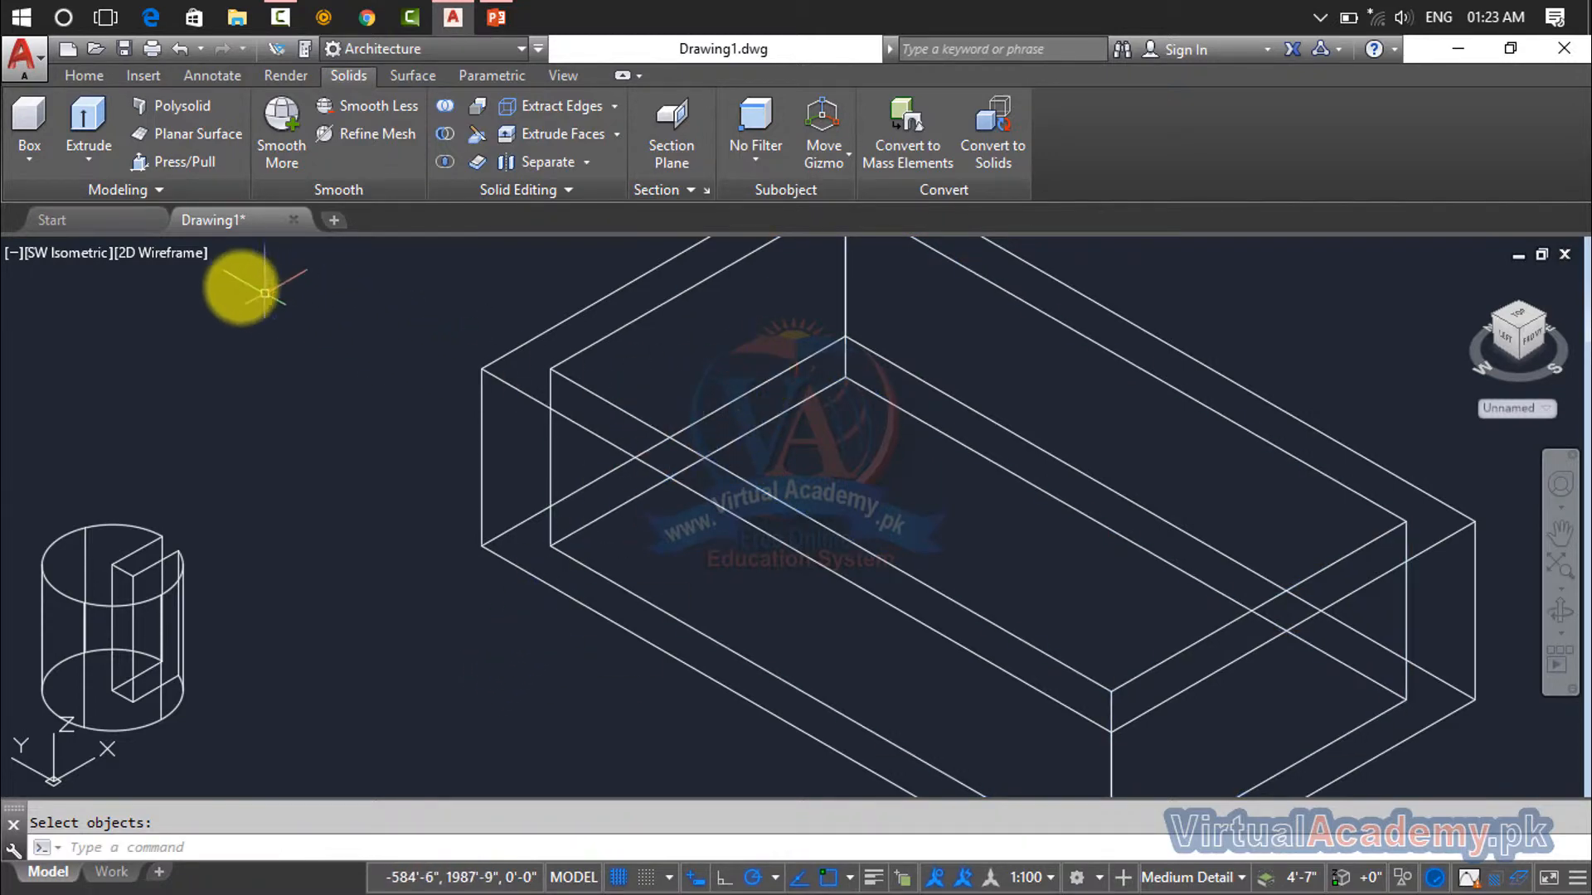
Set the visual style back to Realistic and view the whole hollow frame
click(163, 251)
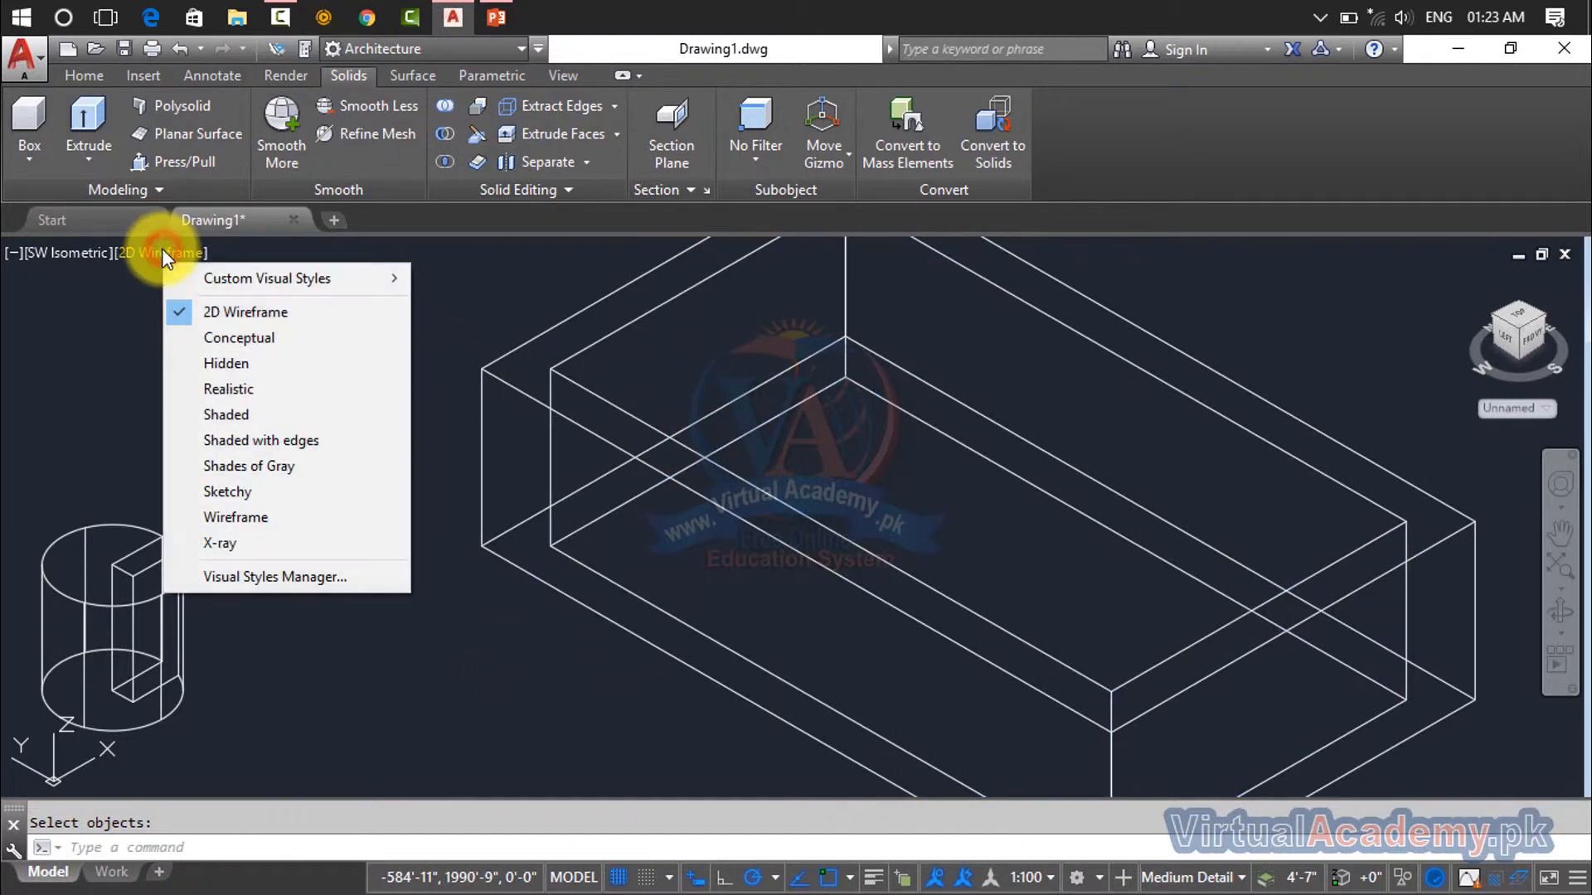
click(231, 386)
scroll(748, 366, down, 4)
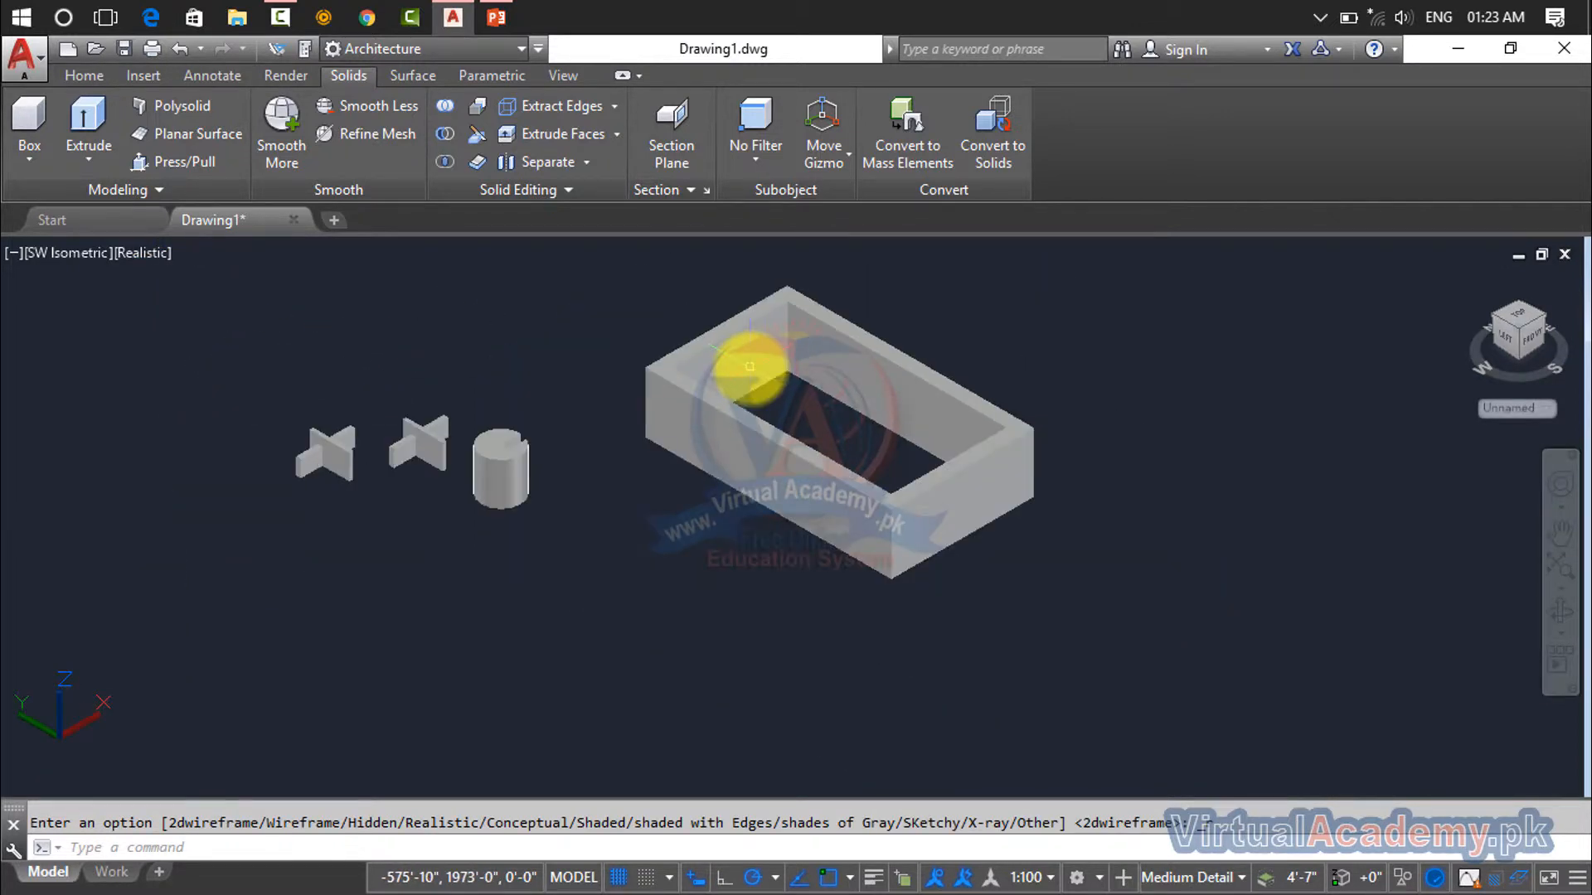
Delete the hollow rectangular frame
click(1083, 312)
click(953, 469)
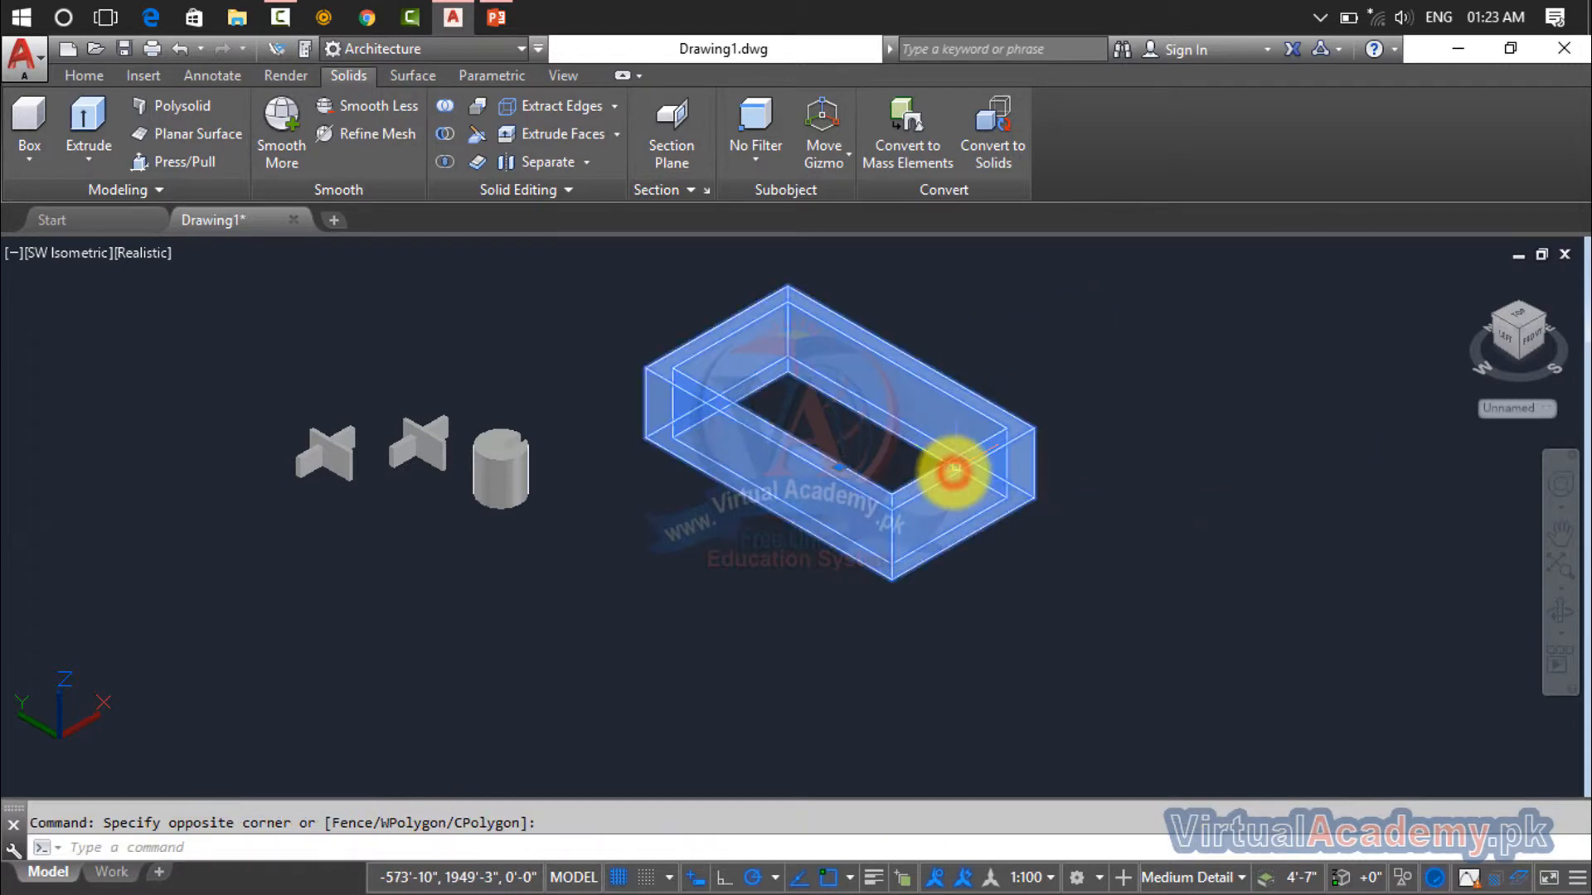
key(Delete)
Delete the two crossing-box shapes and the slotted cylinder to clear the drawing
scroll(472, 452, up, 3)
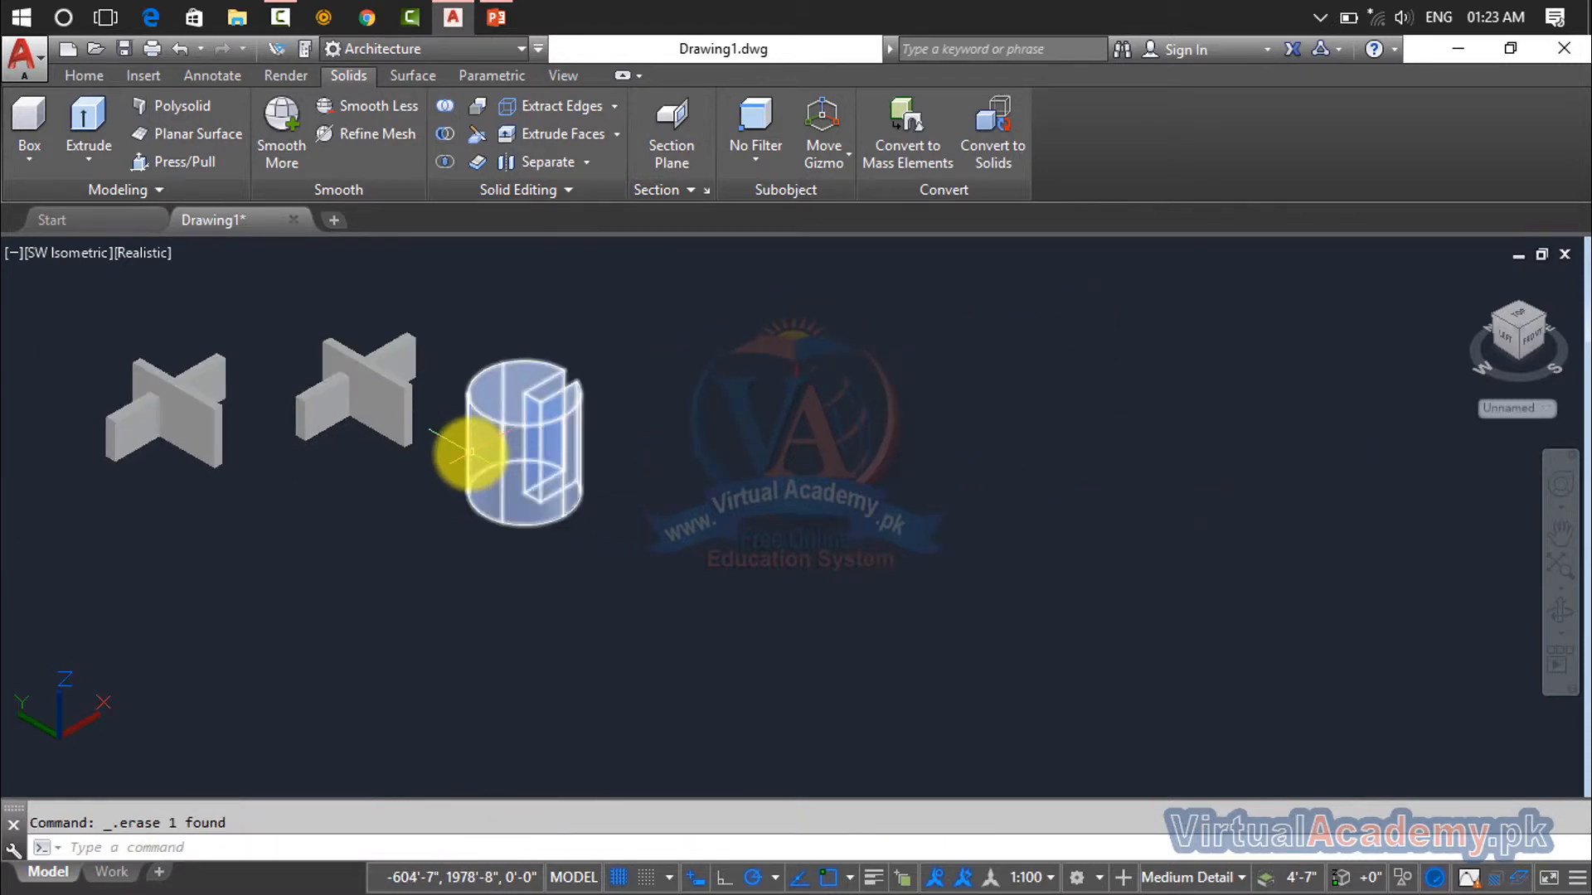
scroll(470, 452, up, 2)
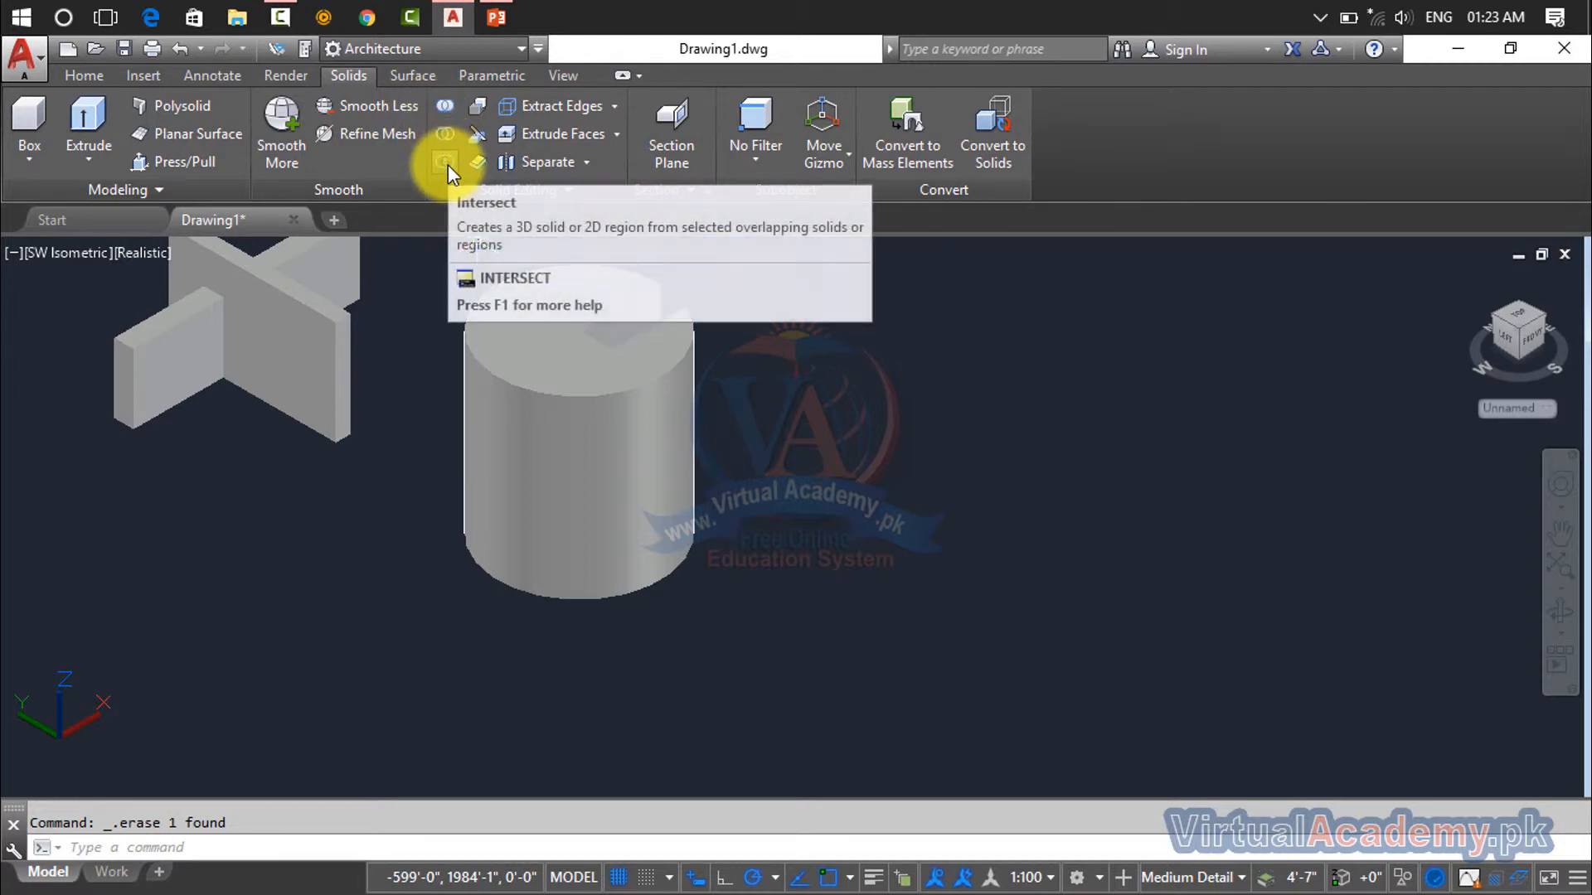
scroll(665, 397, down, 4)
middle_drag(662, 398, 789, 392)
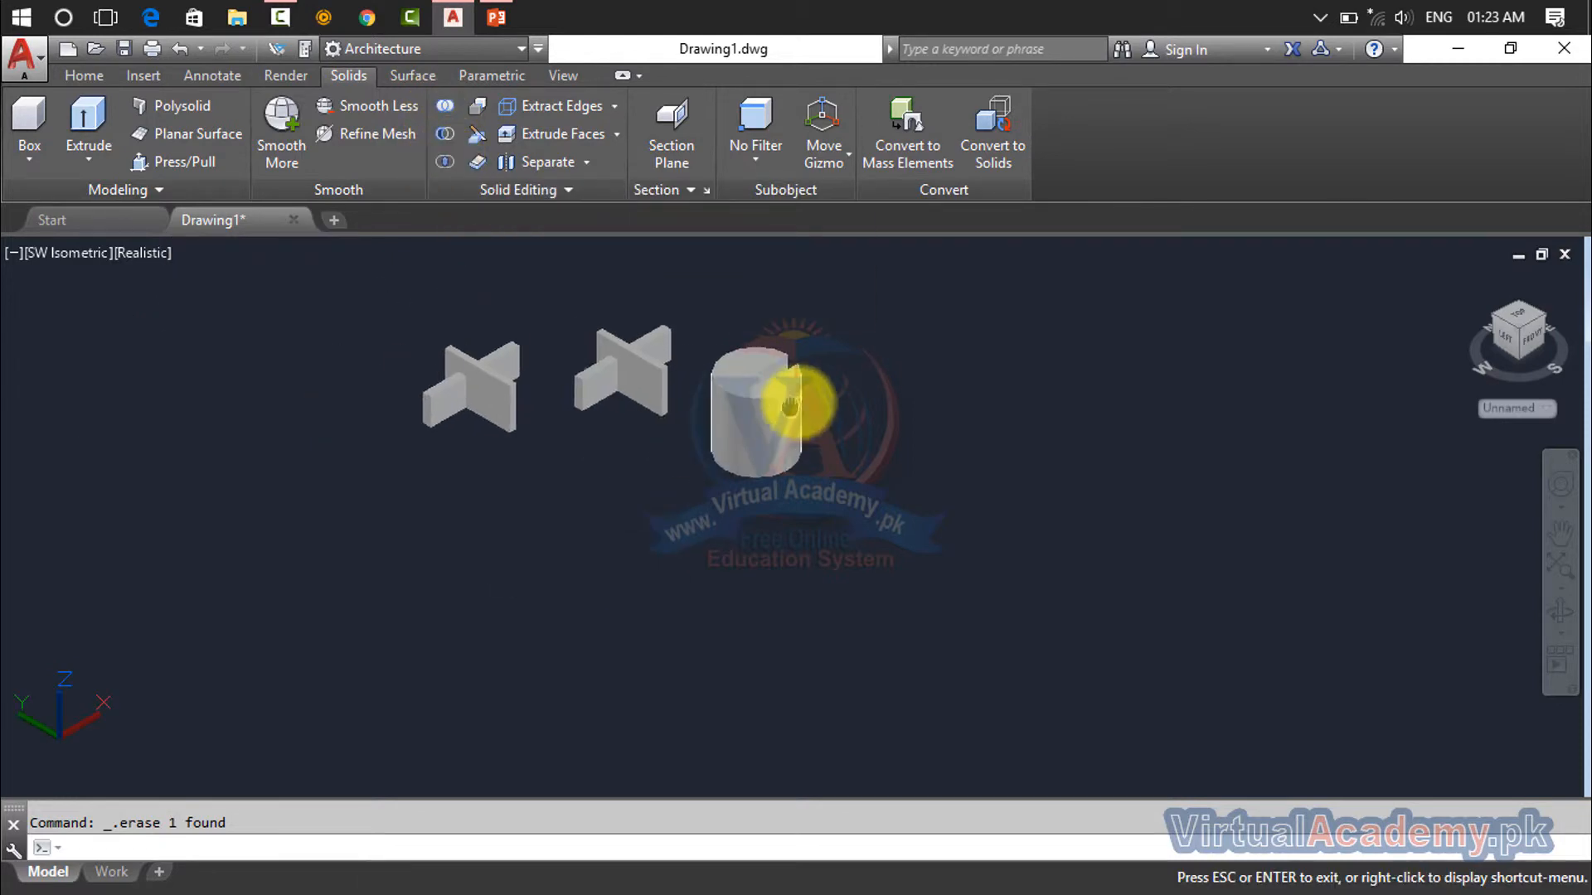
click(956, 318)
click(425, 489)
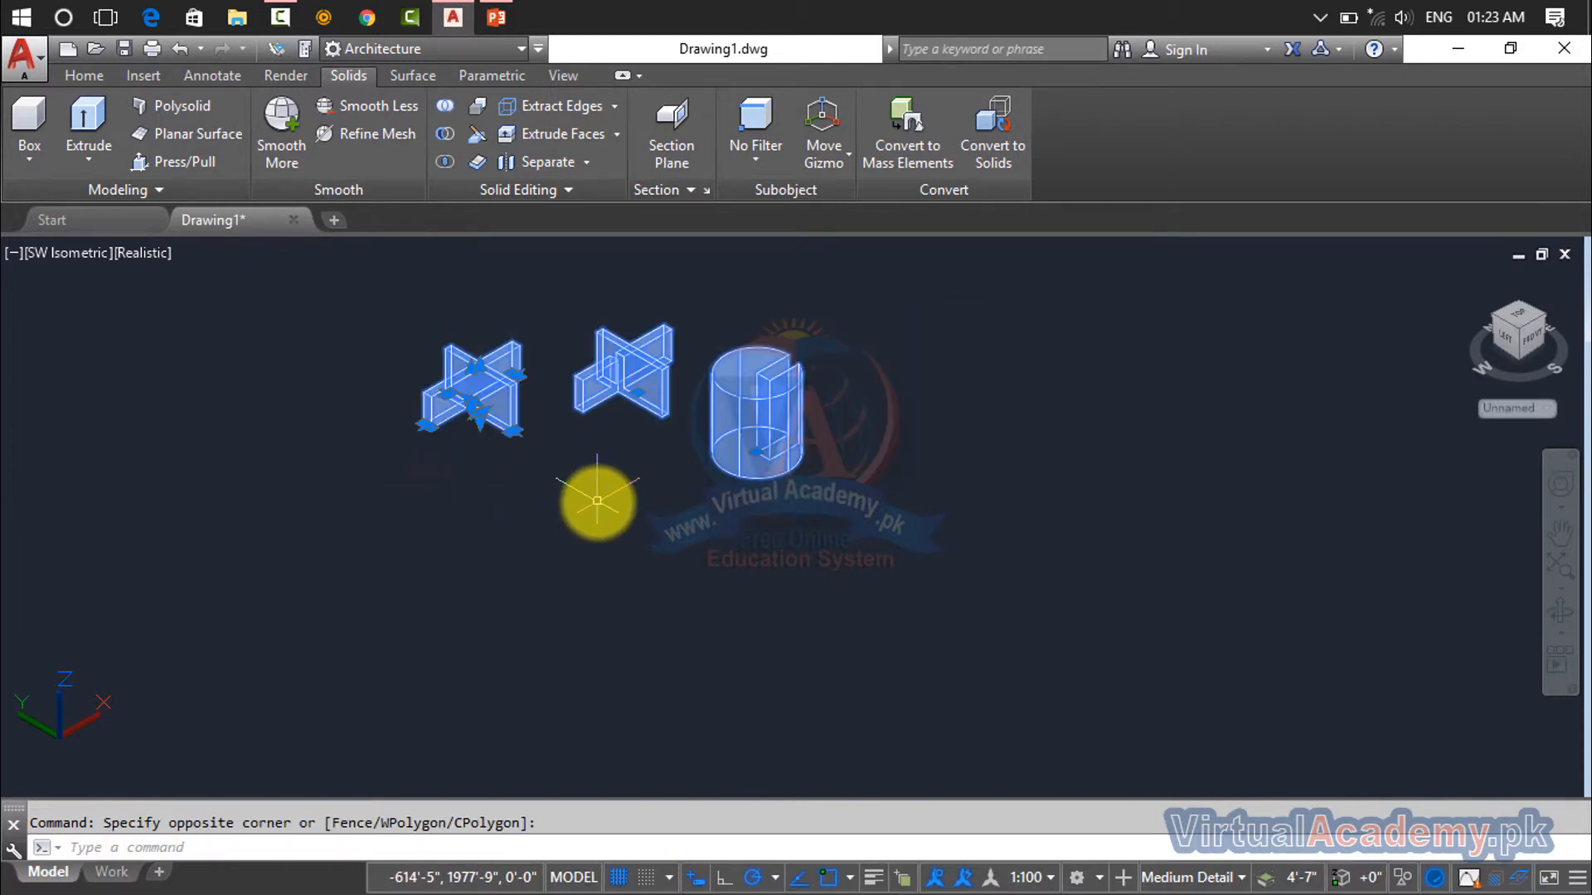
key(Delete)
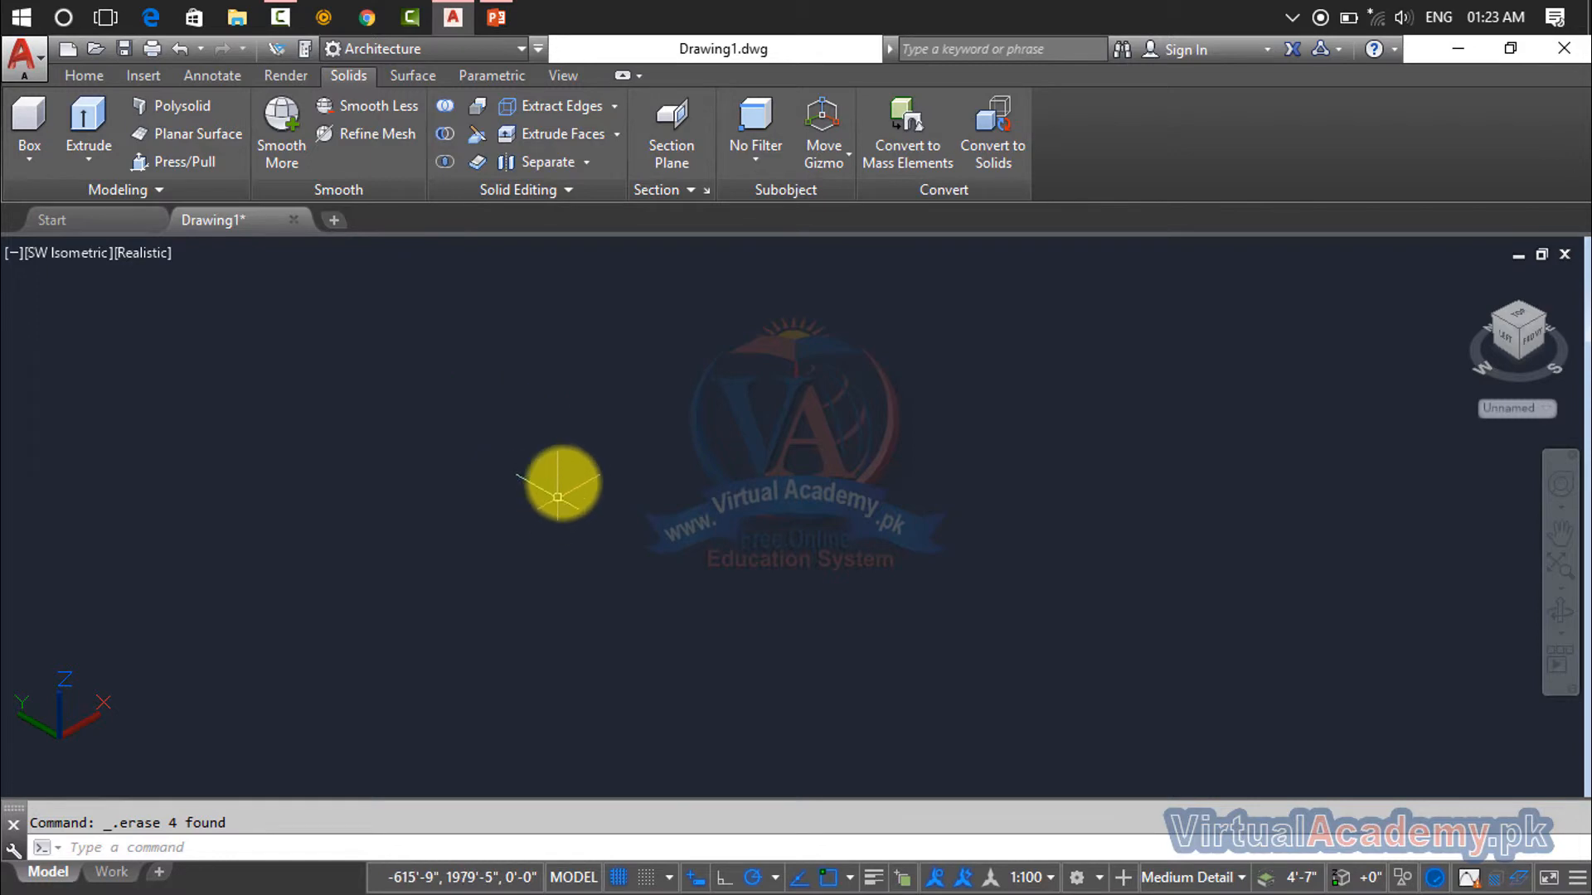
Draw a long, thin upright box in the empty drawing as the first solid for the intersection example
click(32, 119)
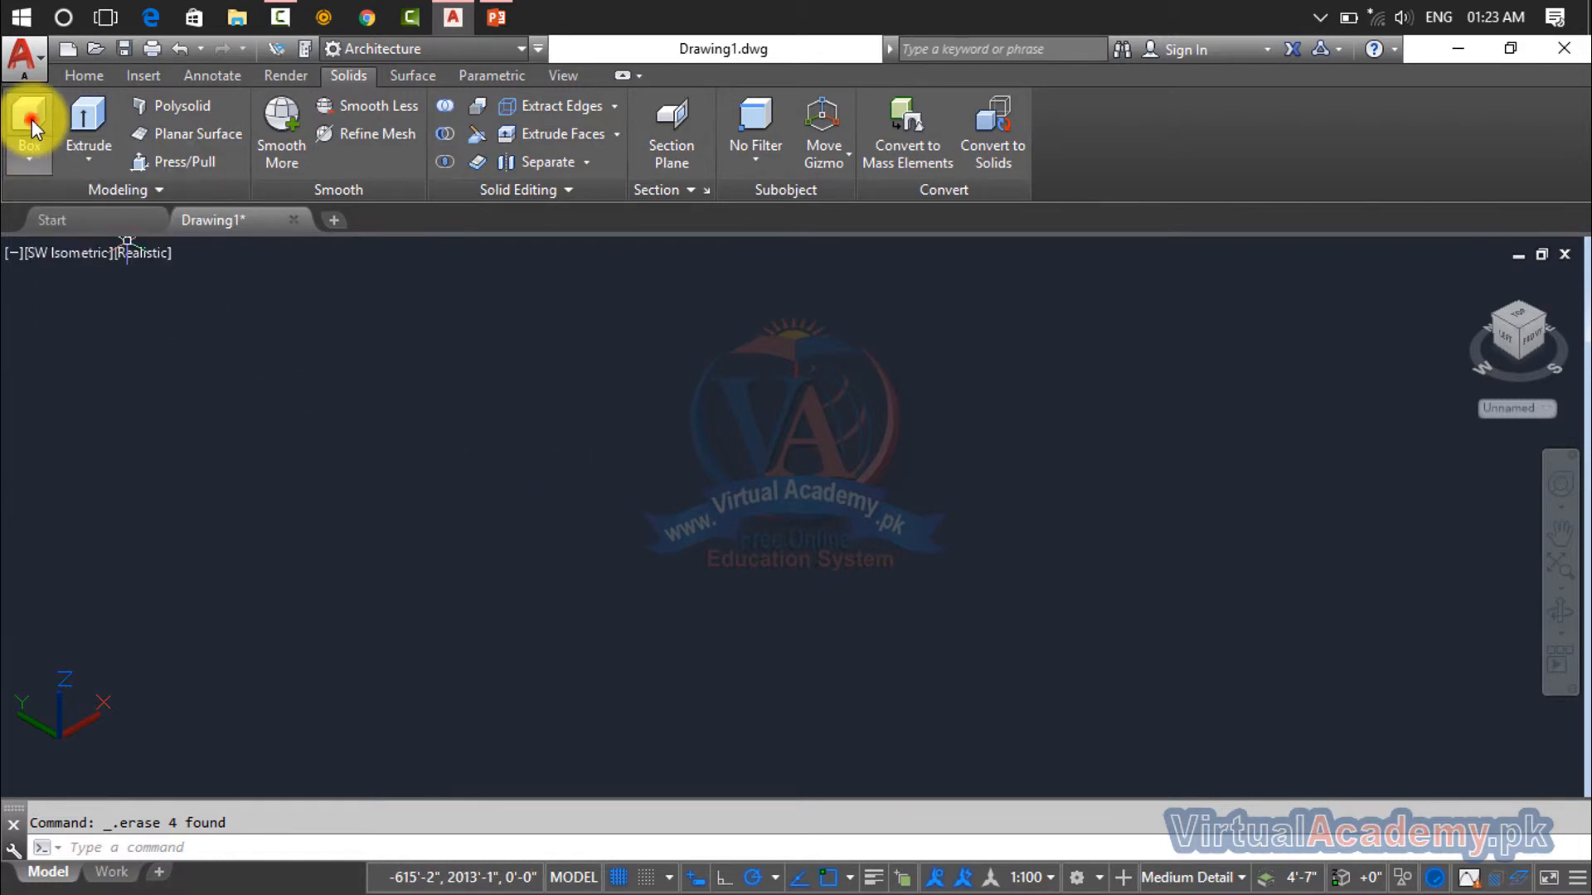
click(478, 504)
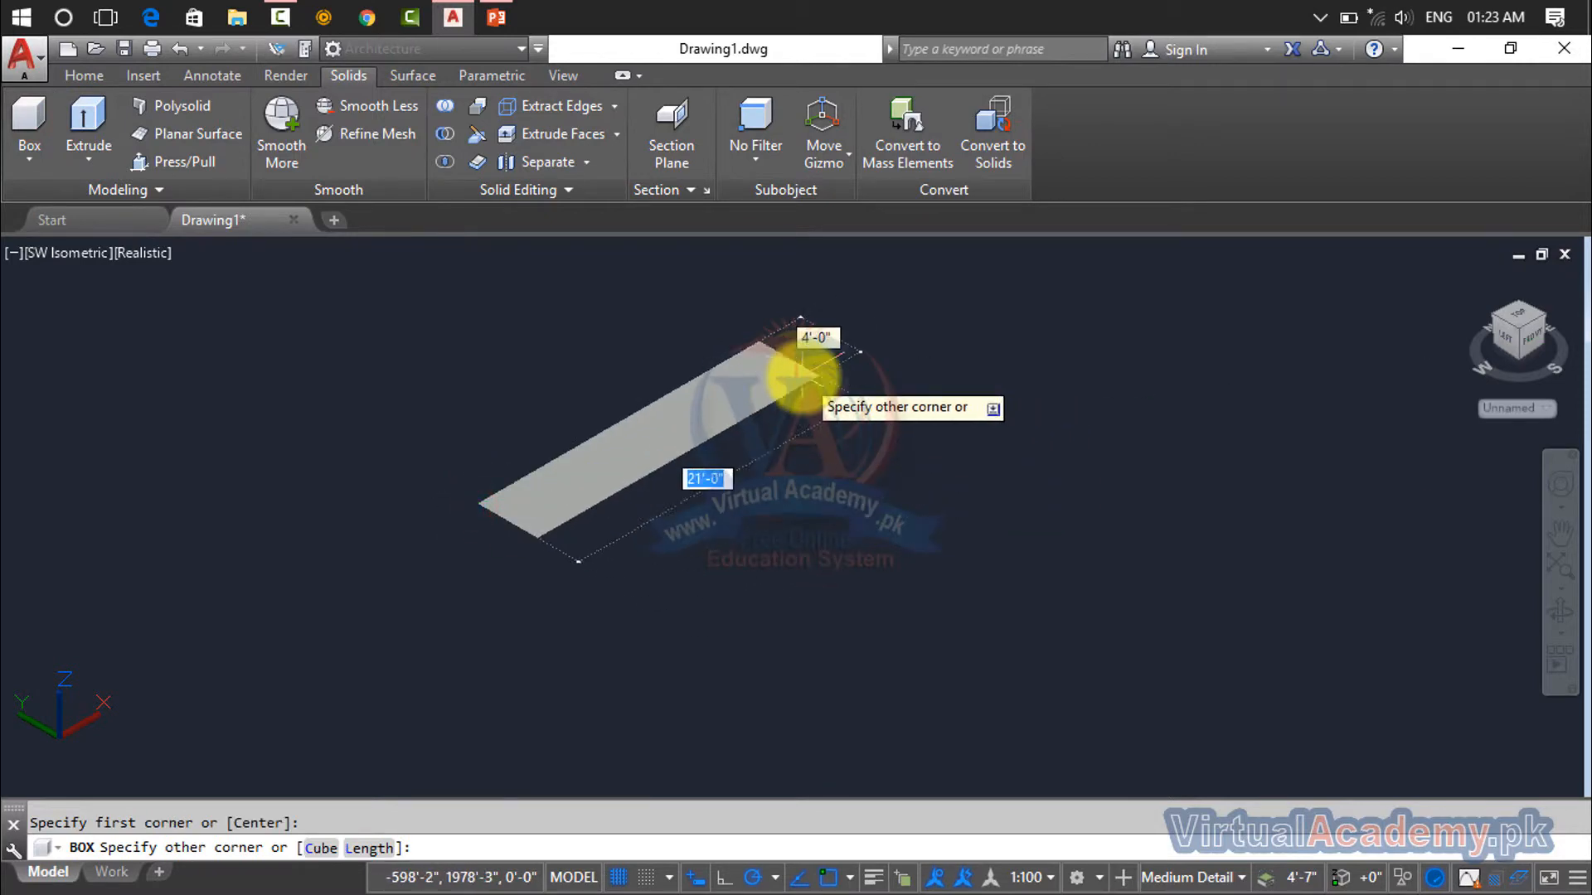
click(775, 364)
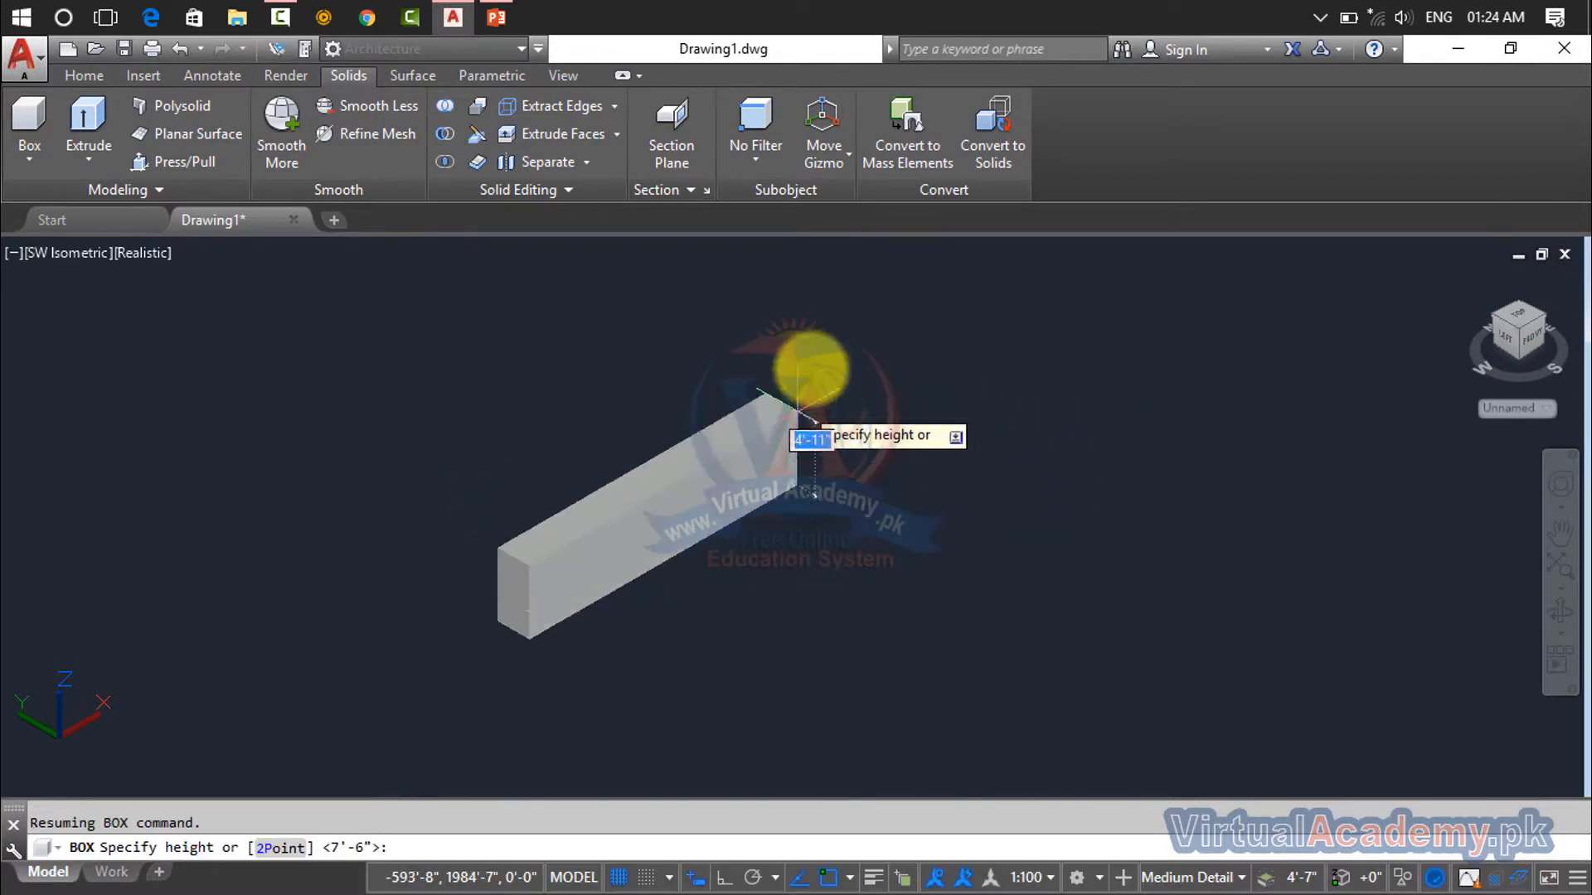
click(803, 269)
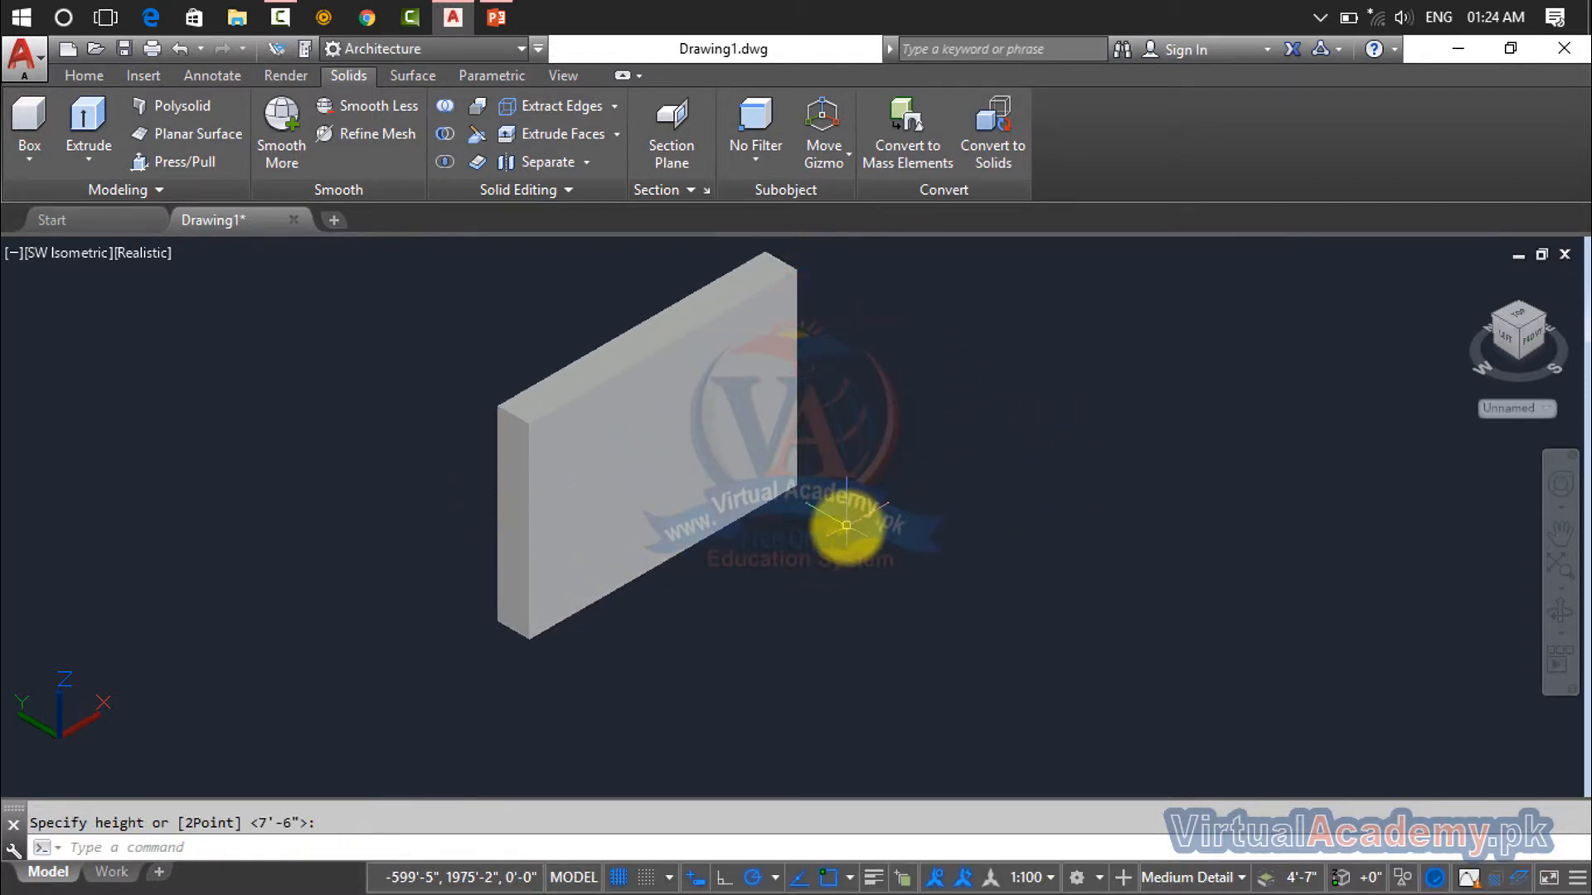
scroll(846, 525, down, 3)
click(586, 544)
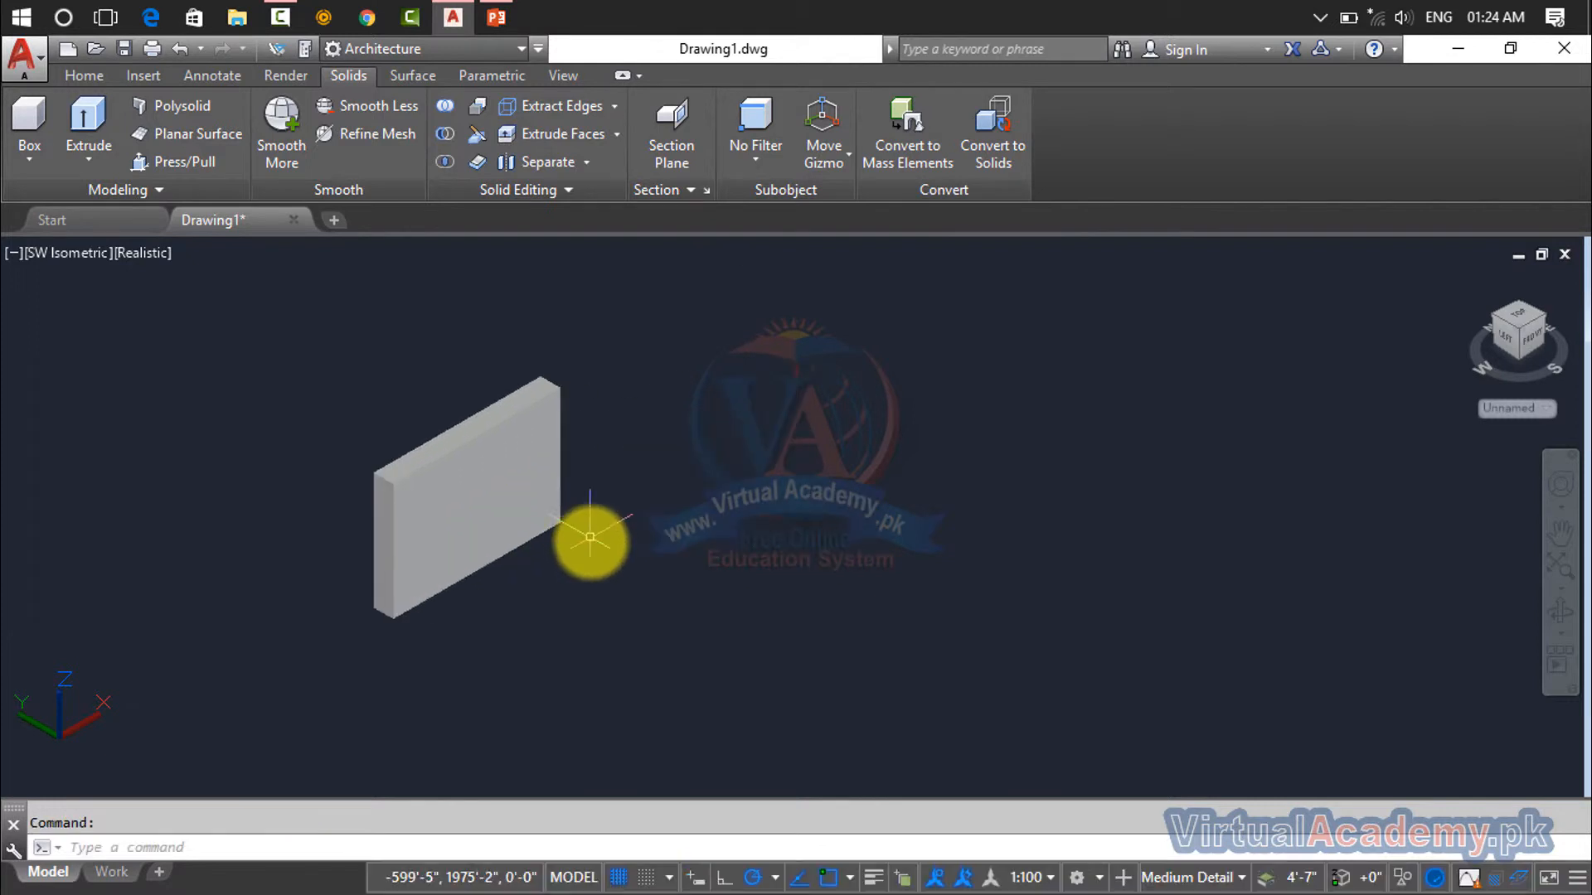
click(35, 160)
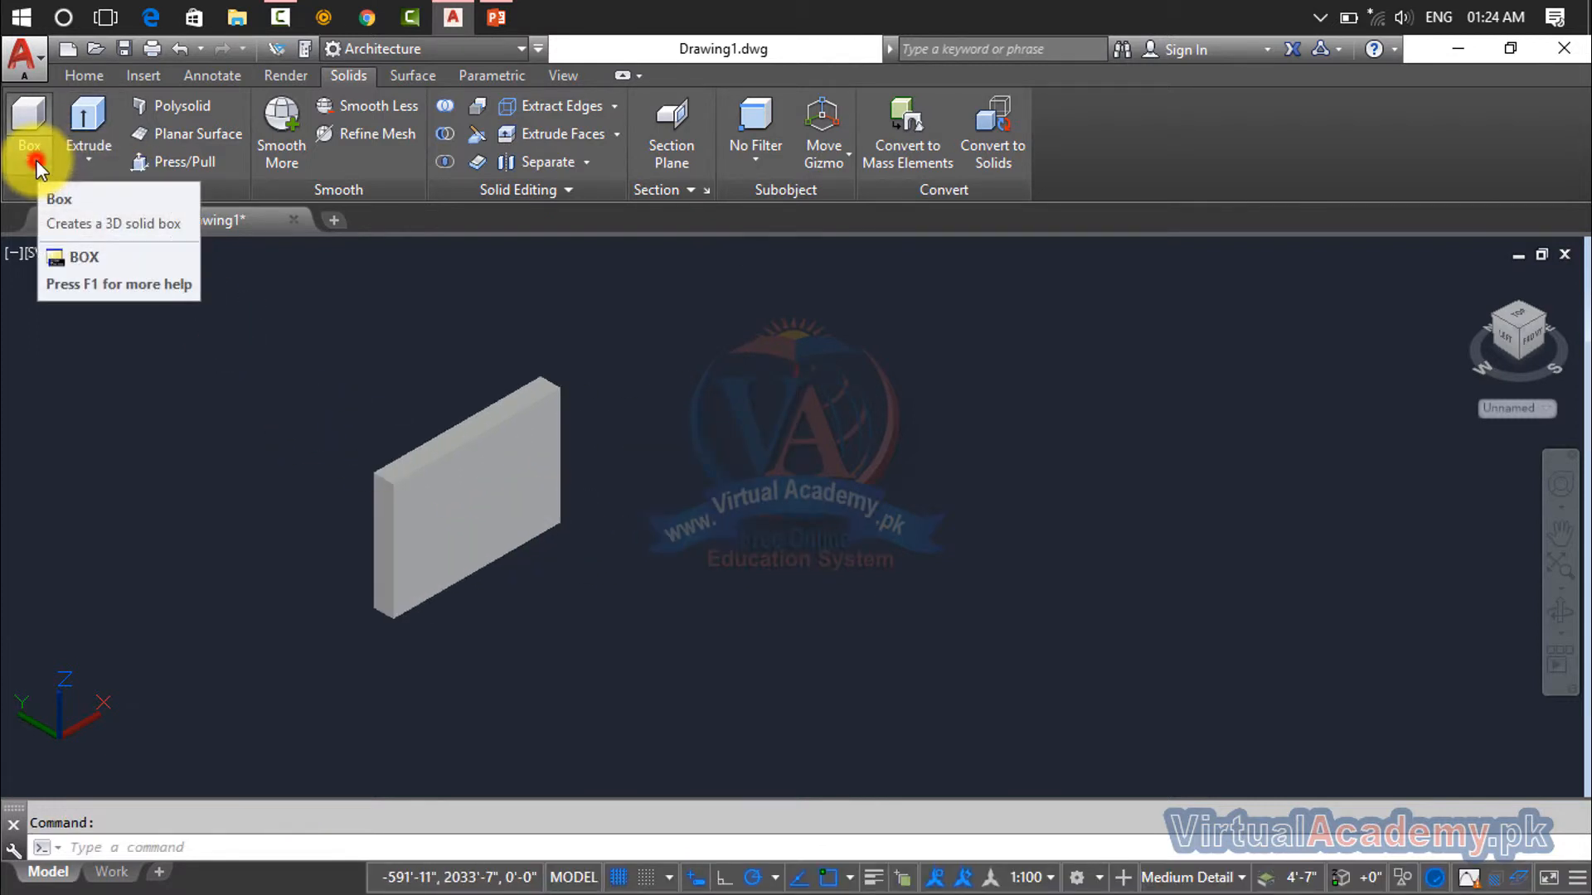
click(65, 201)
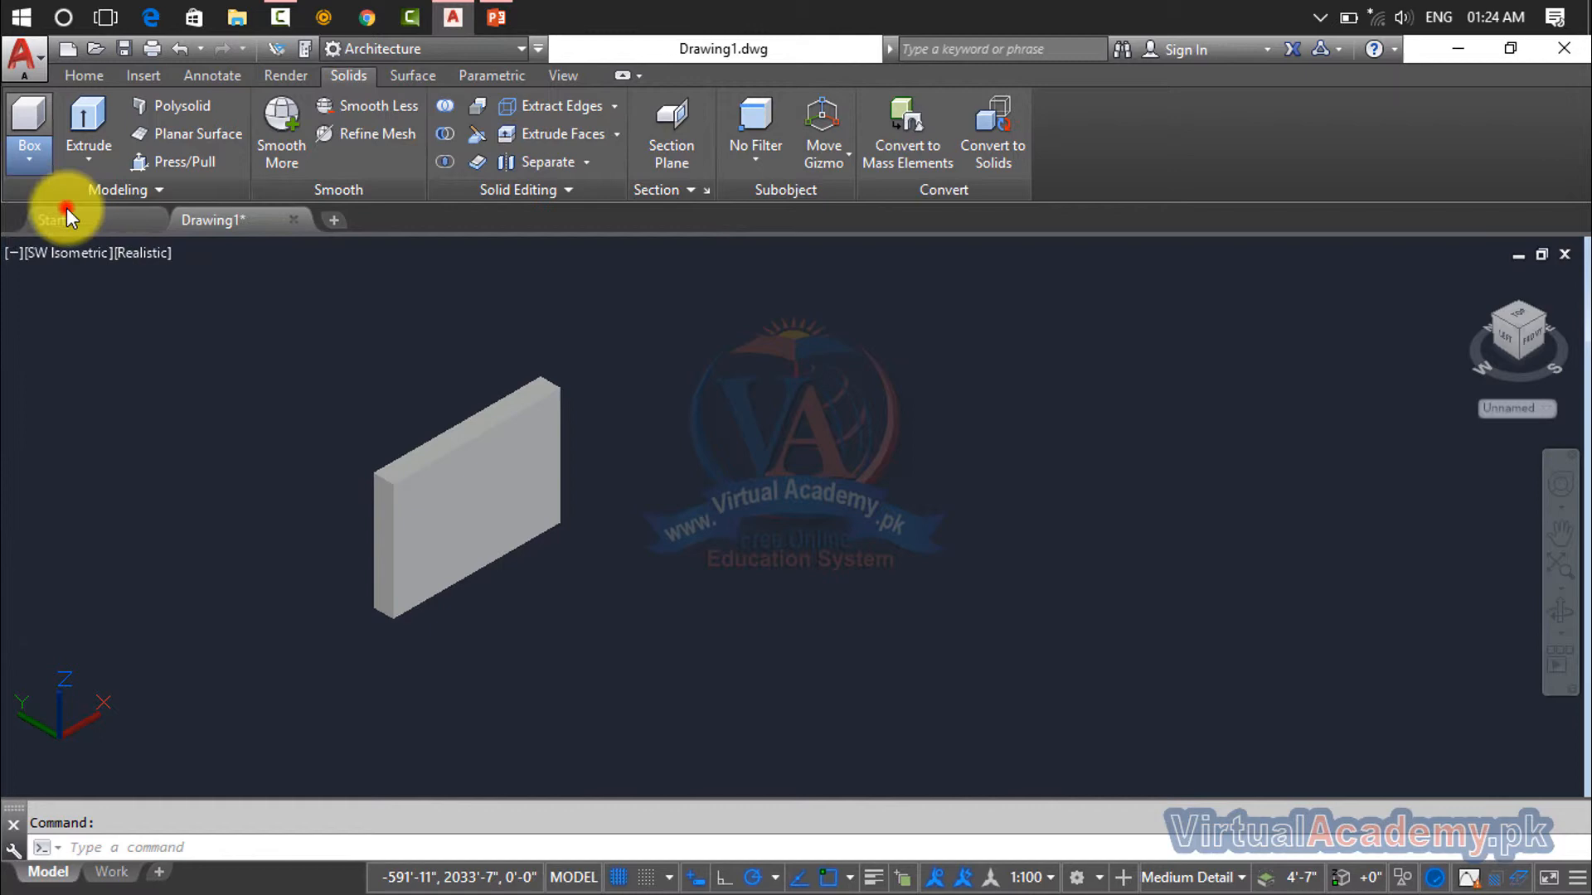
click(485, 566)
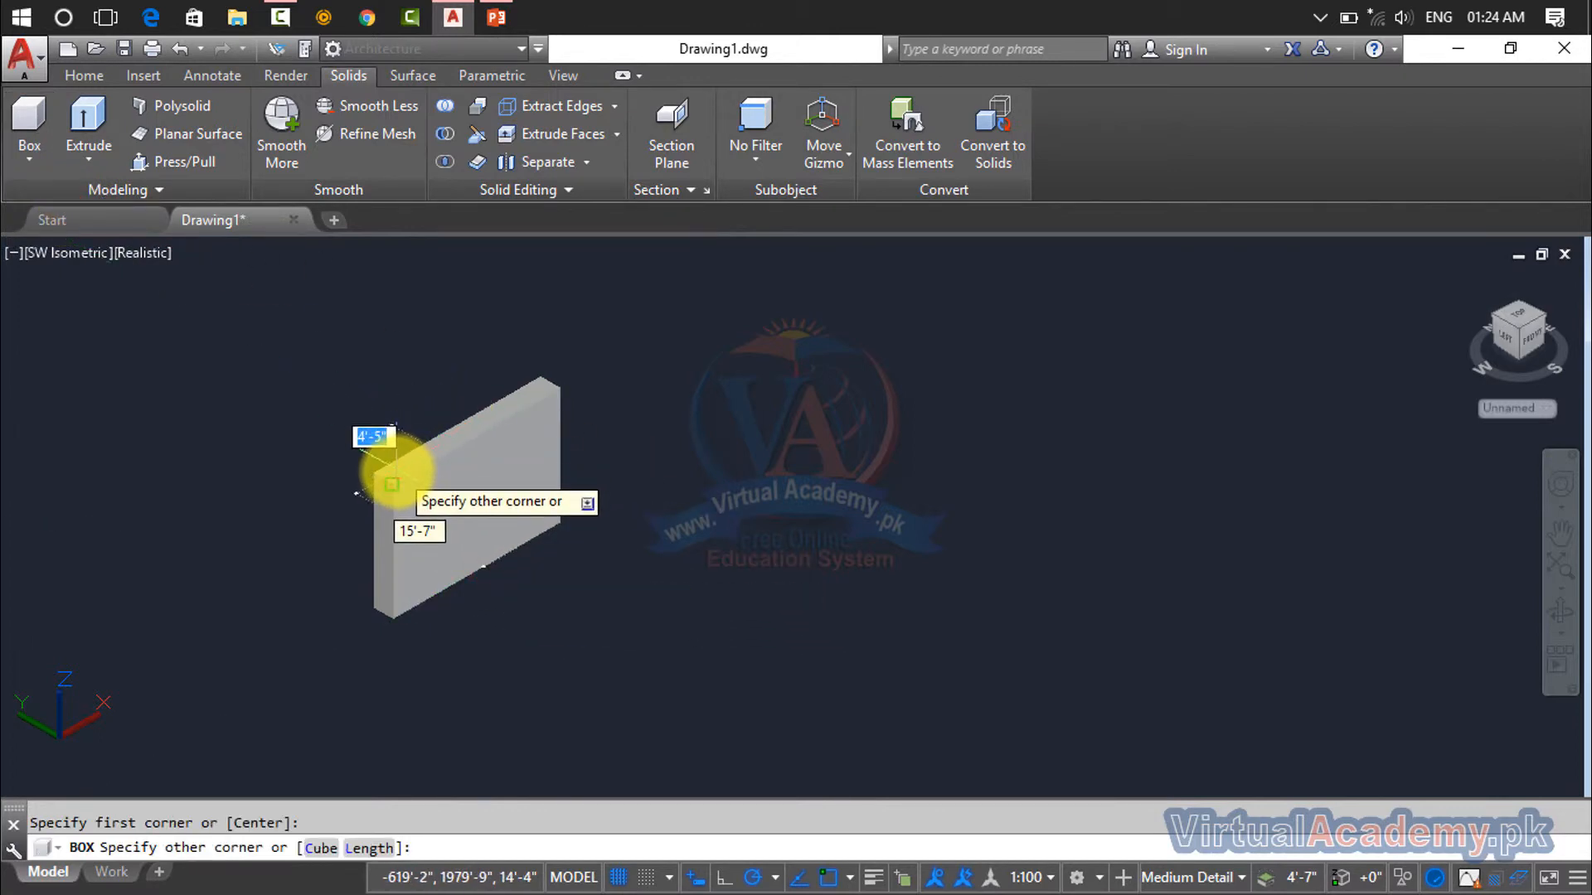
click(399, 464)
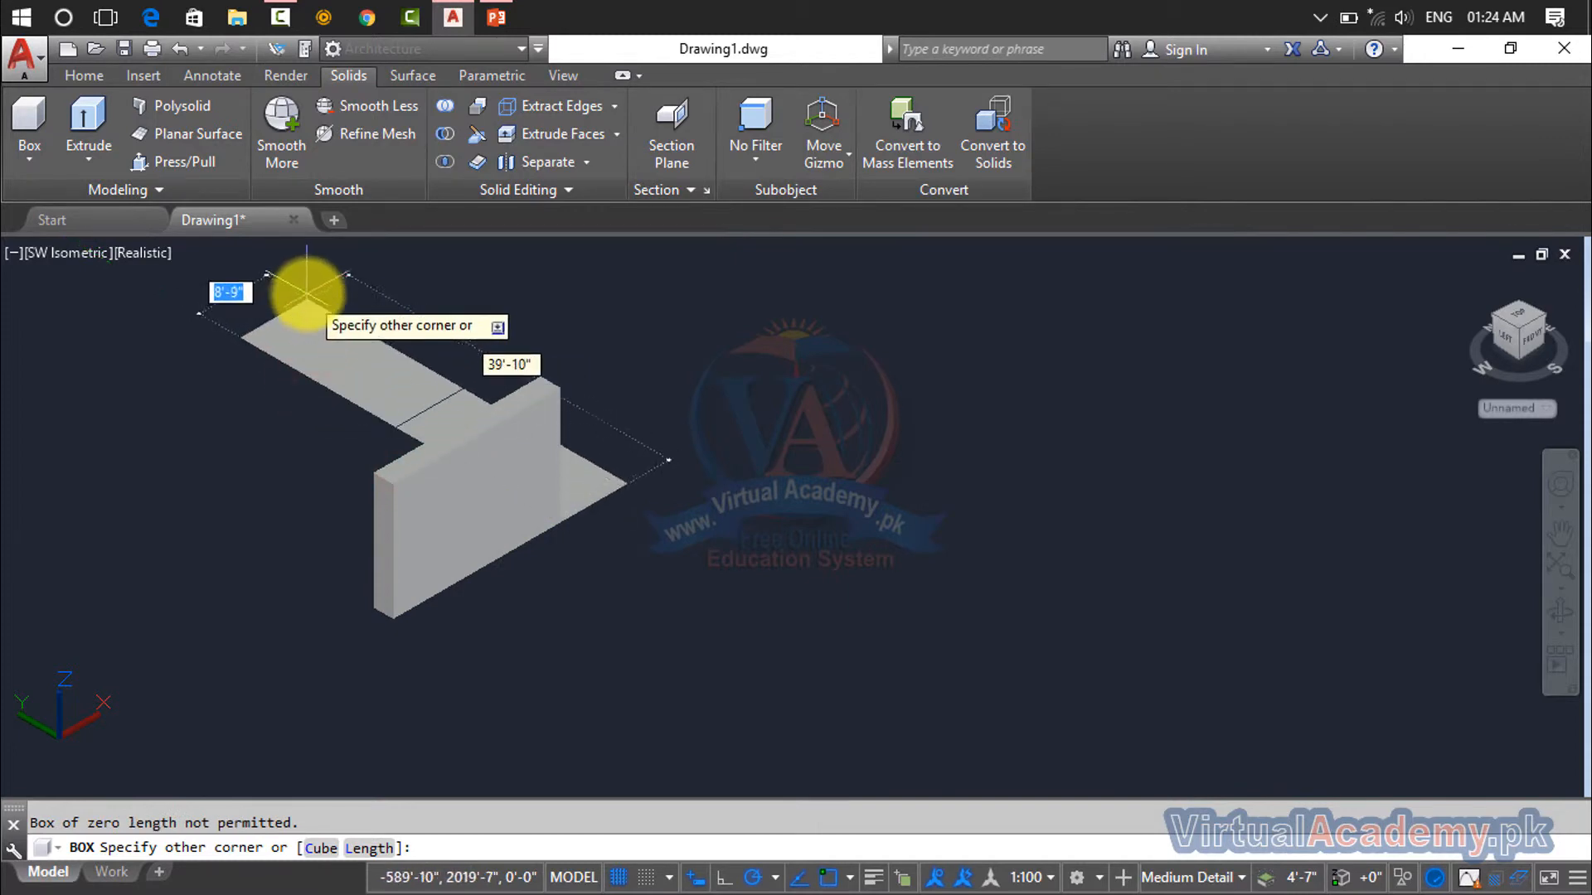
key(Escape)
Draw a second long, thin upright box crossing the first one at right angles and standing slightly taller
middle_drag(384, 427, 586, 456)
scroll(588, 595, up, 1)
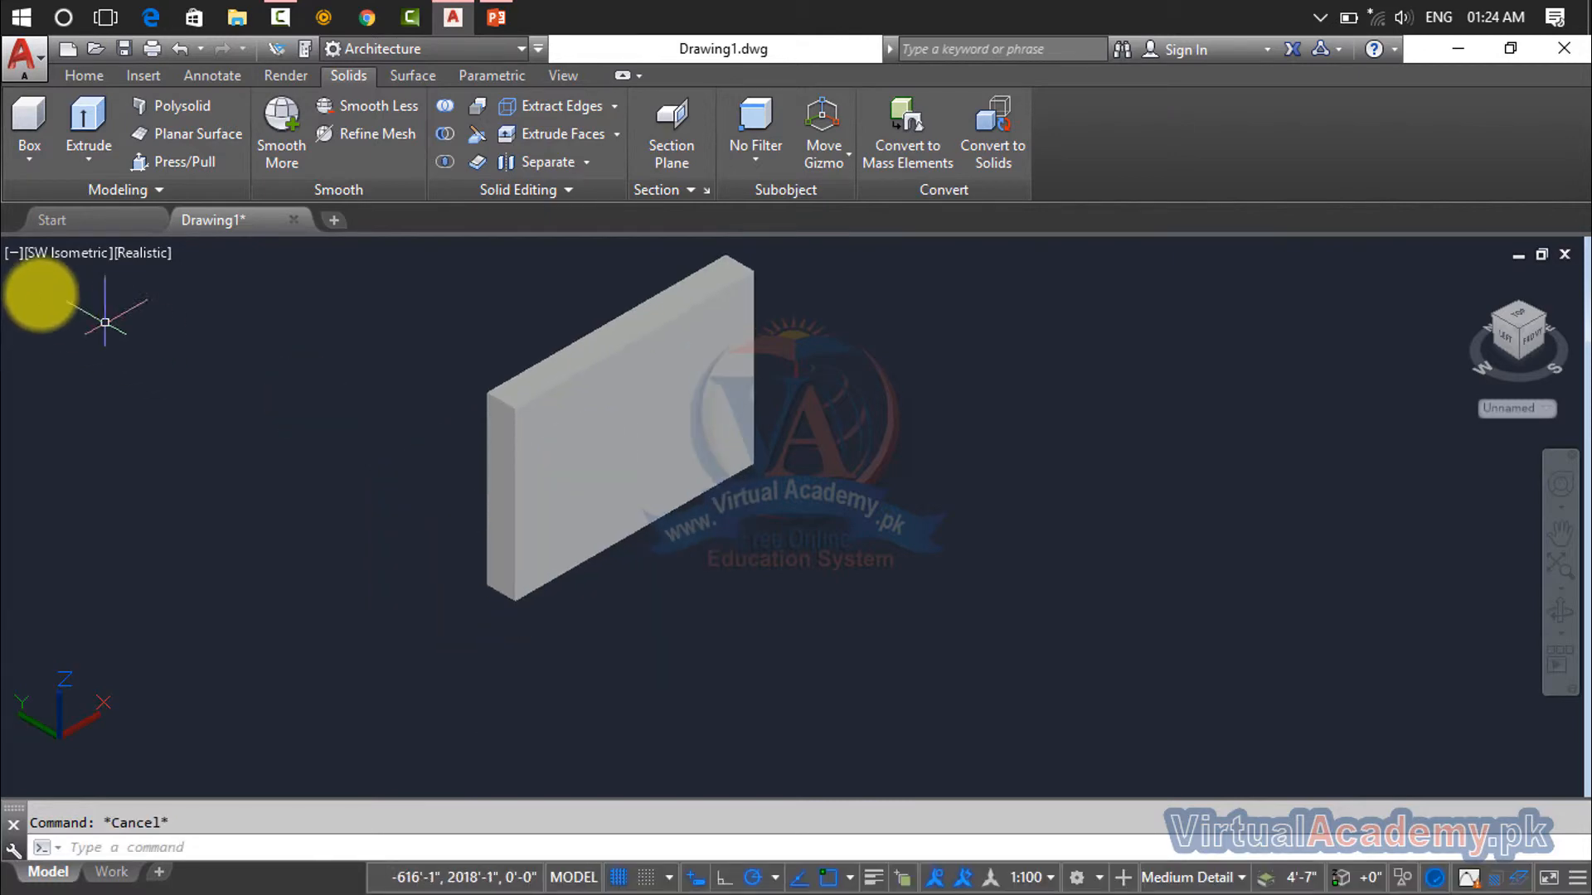
click(34, 126)
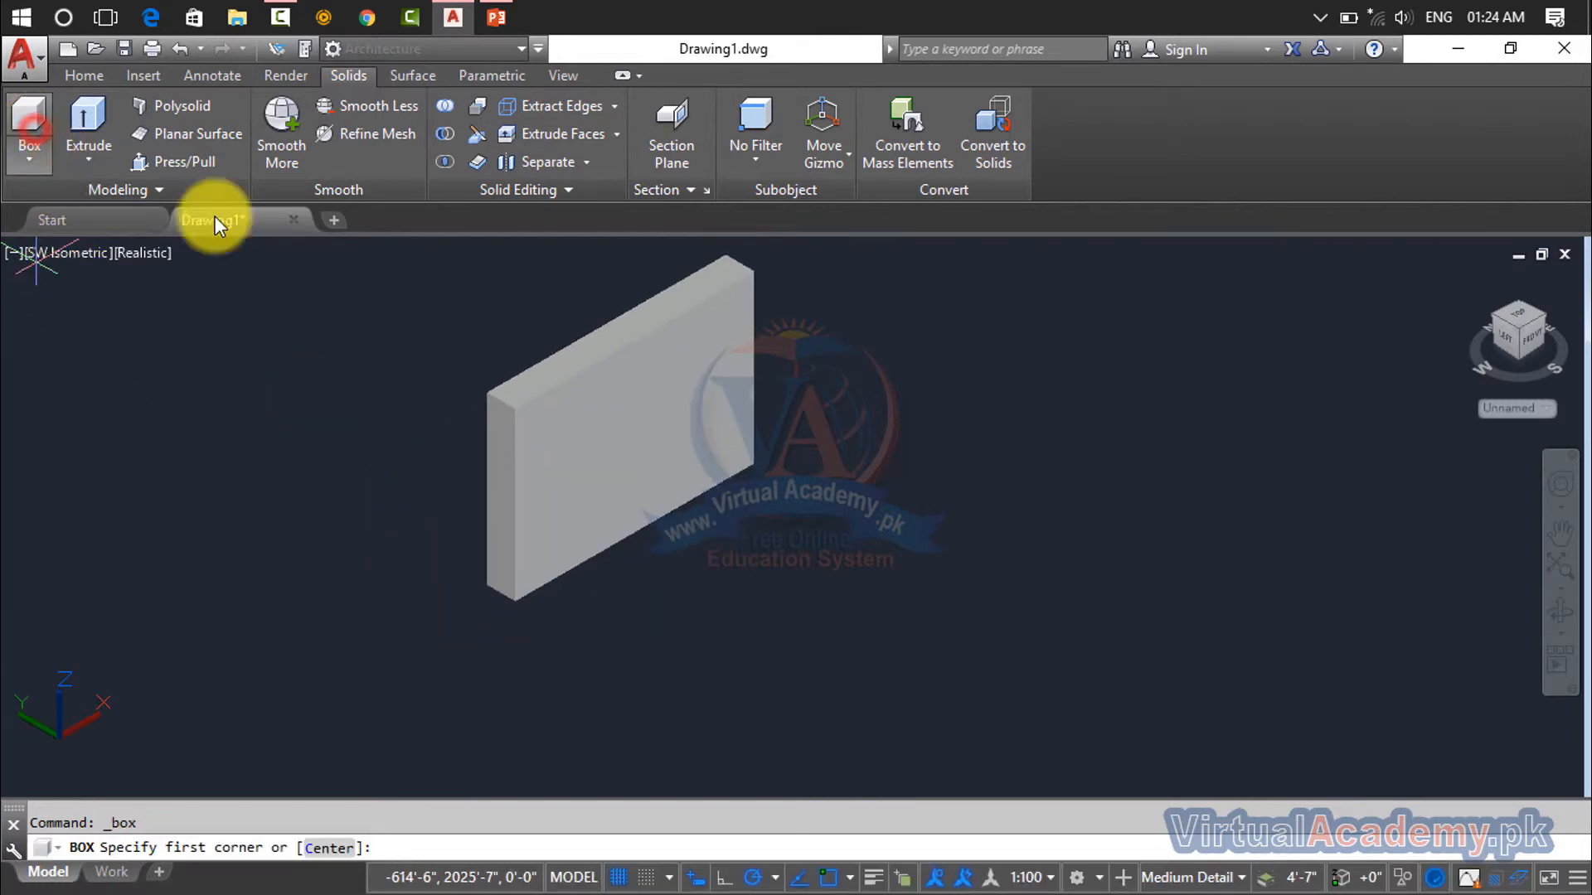
click(701, 607)
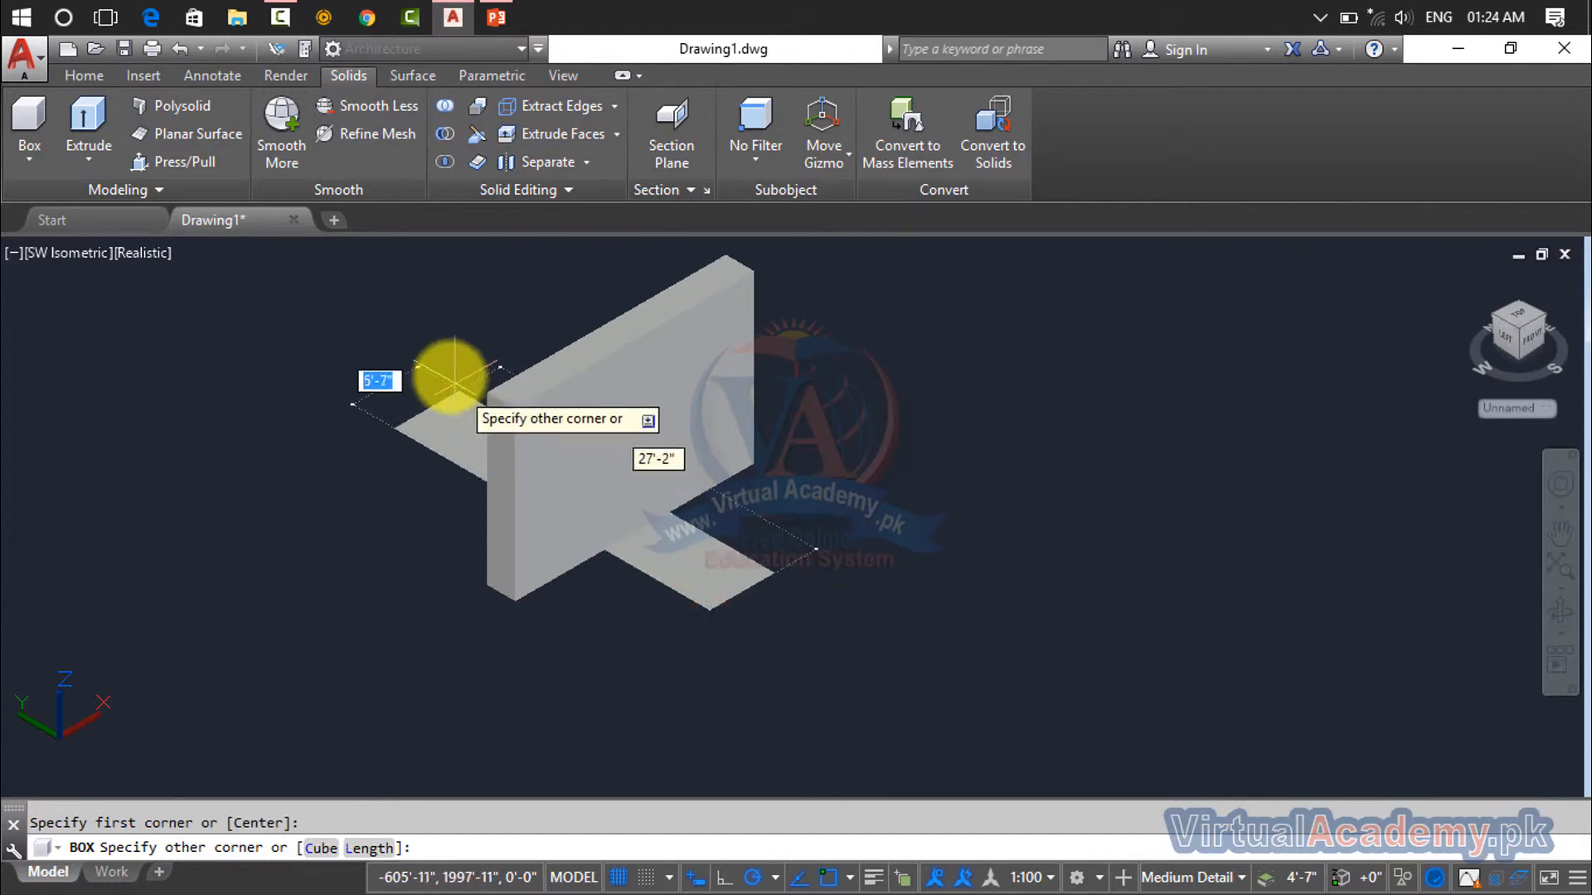
click(400, 380)
middle_drag(413, 284, 419, 454)
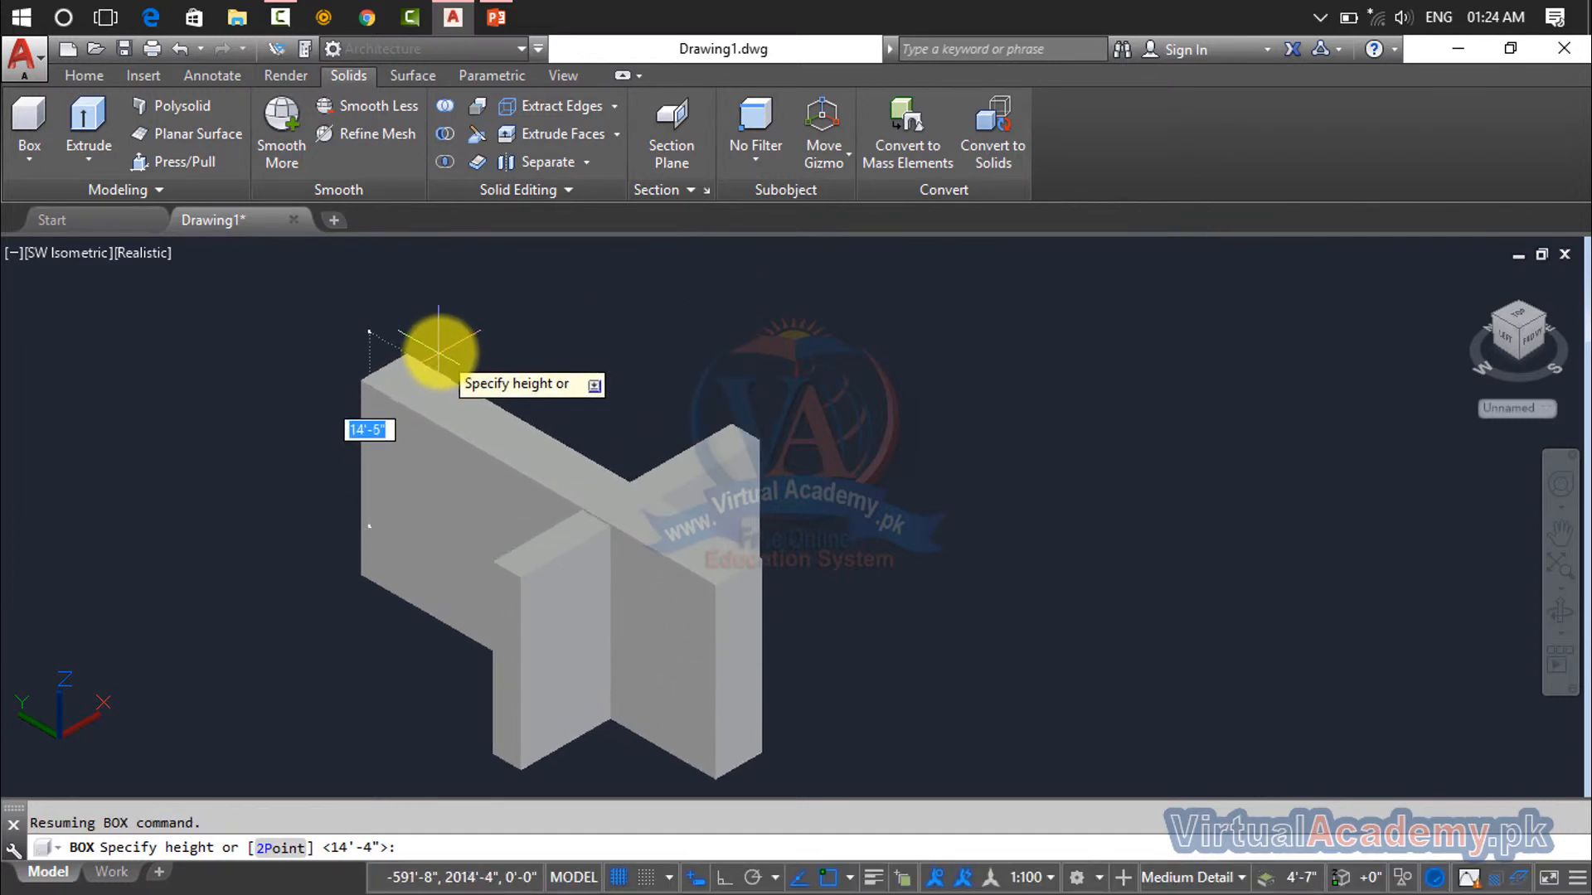
click(440, 325)
scroll(743, 613, up, 2)
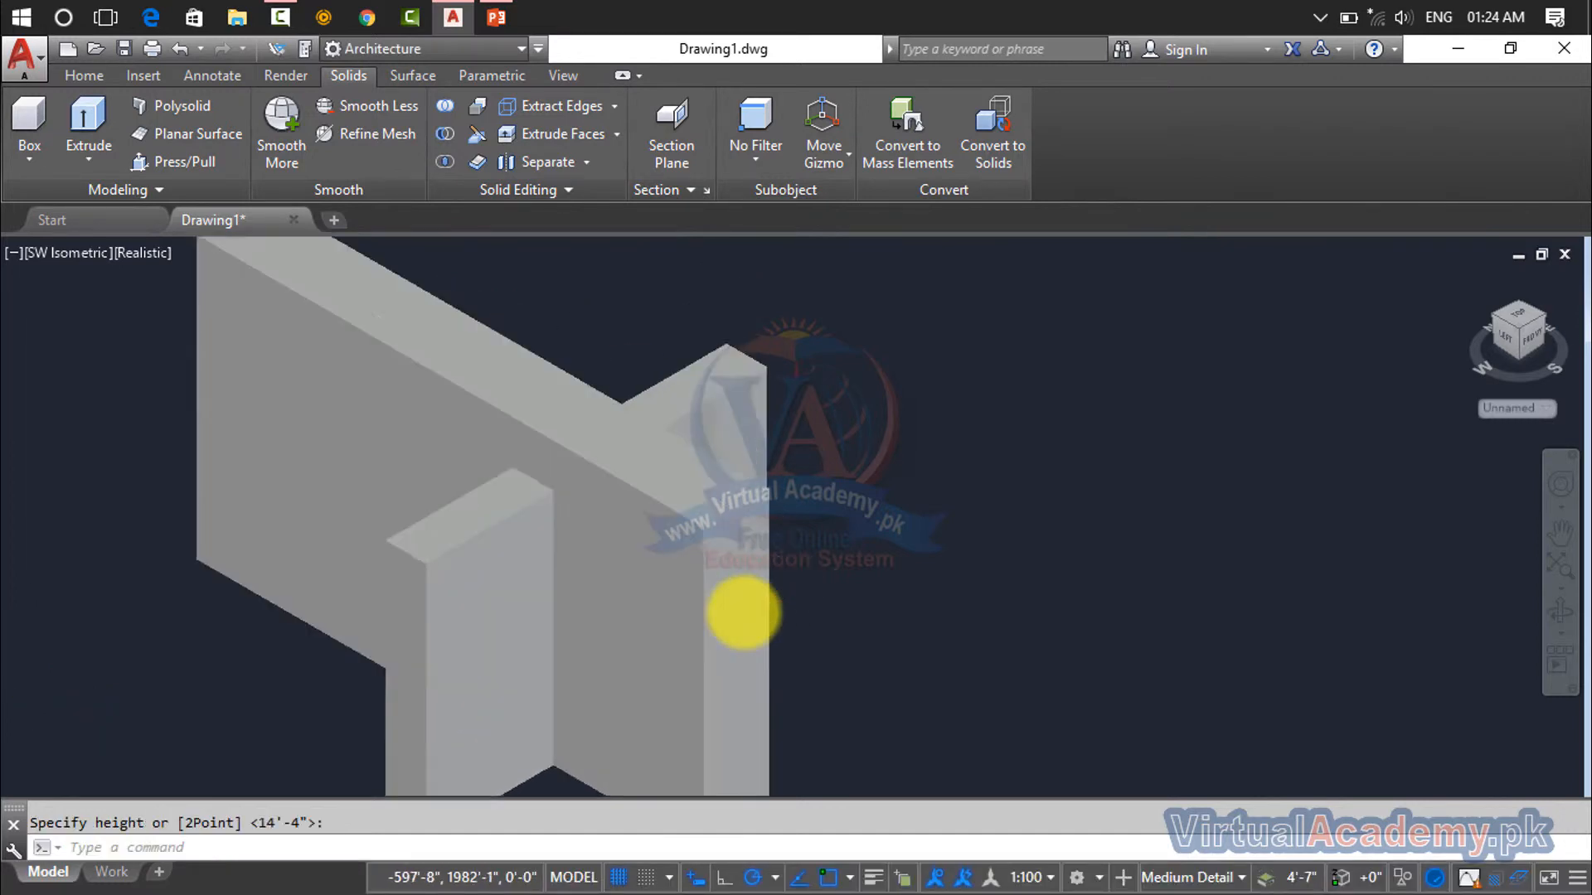
Intersect the two crossing boxes so that only their shared volume is kept
scroll(744, 613, up, 2)
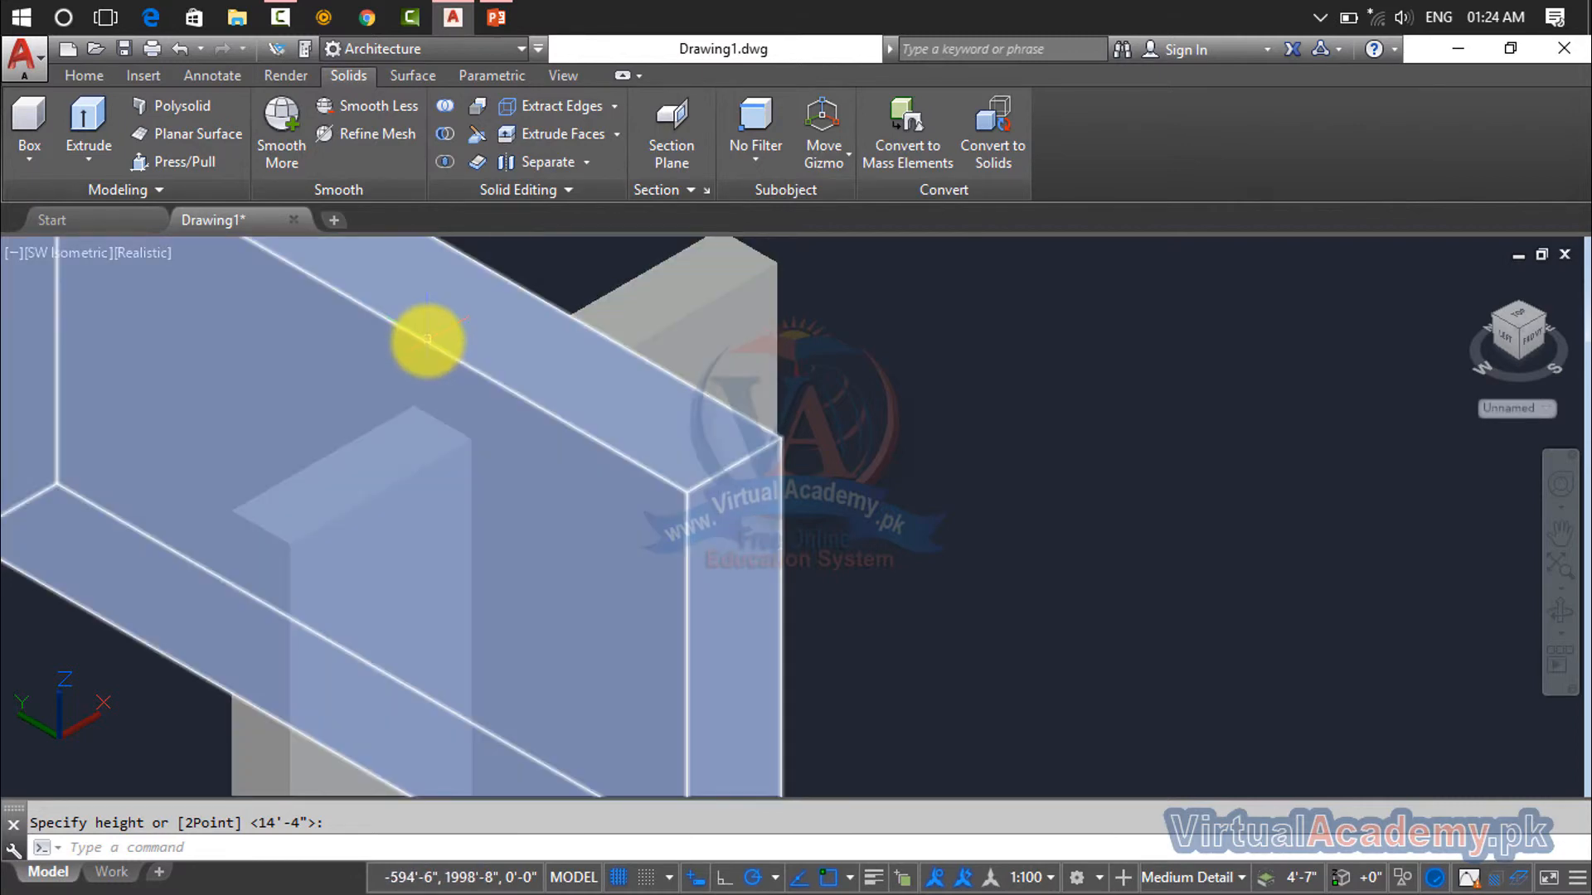
click(932, 366)
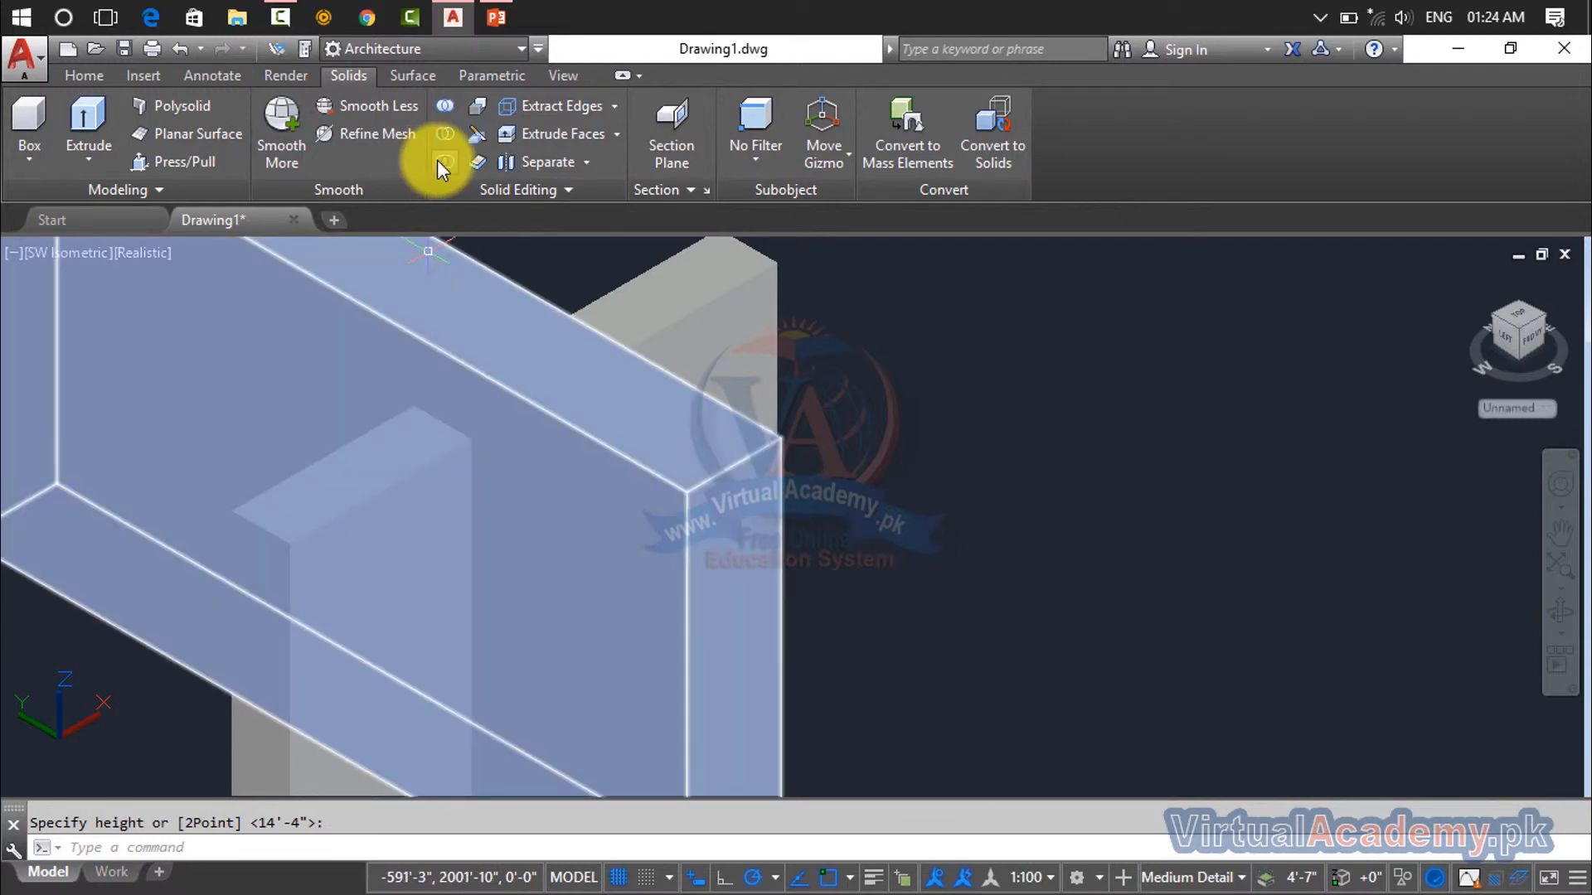
click(440, 162)
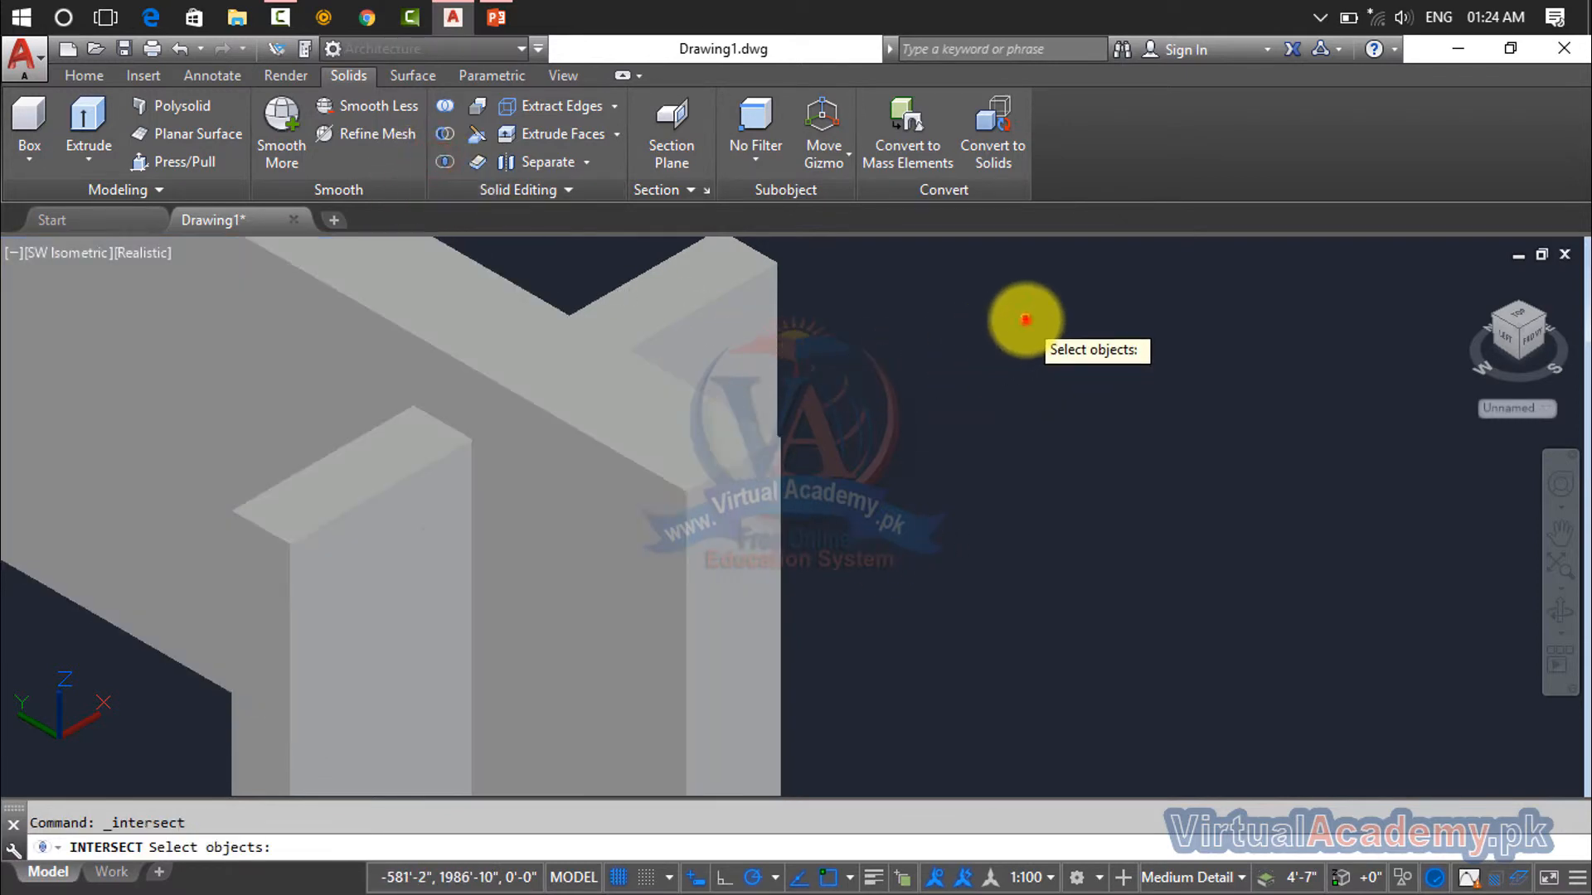
click(1025, 320)
click(351, 637)
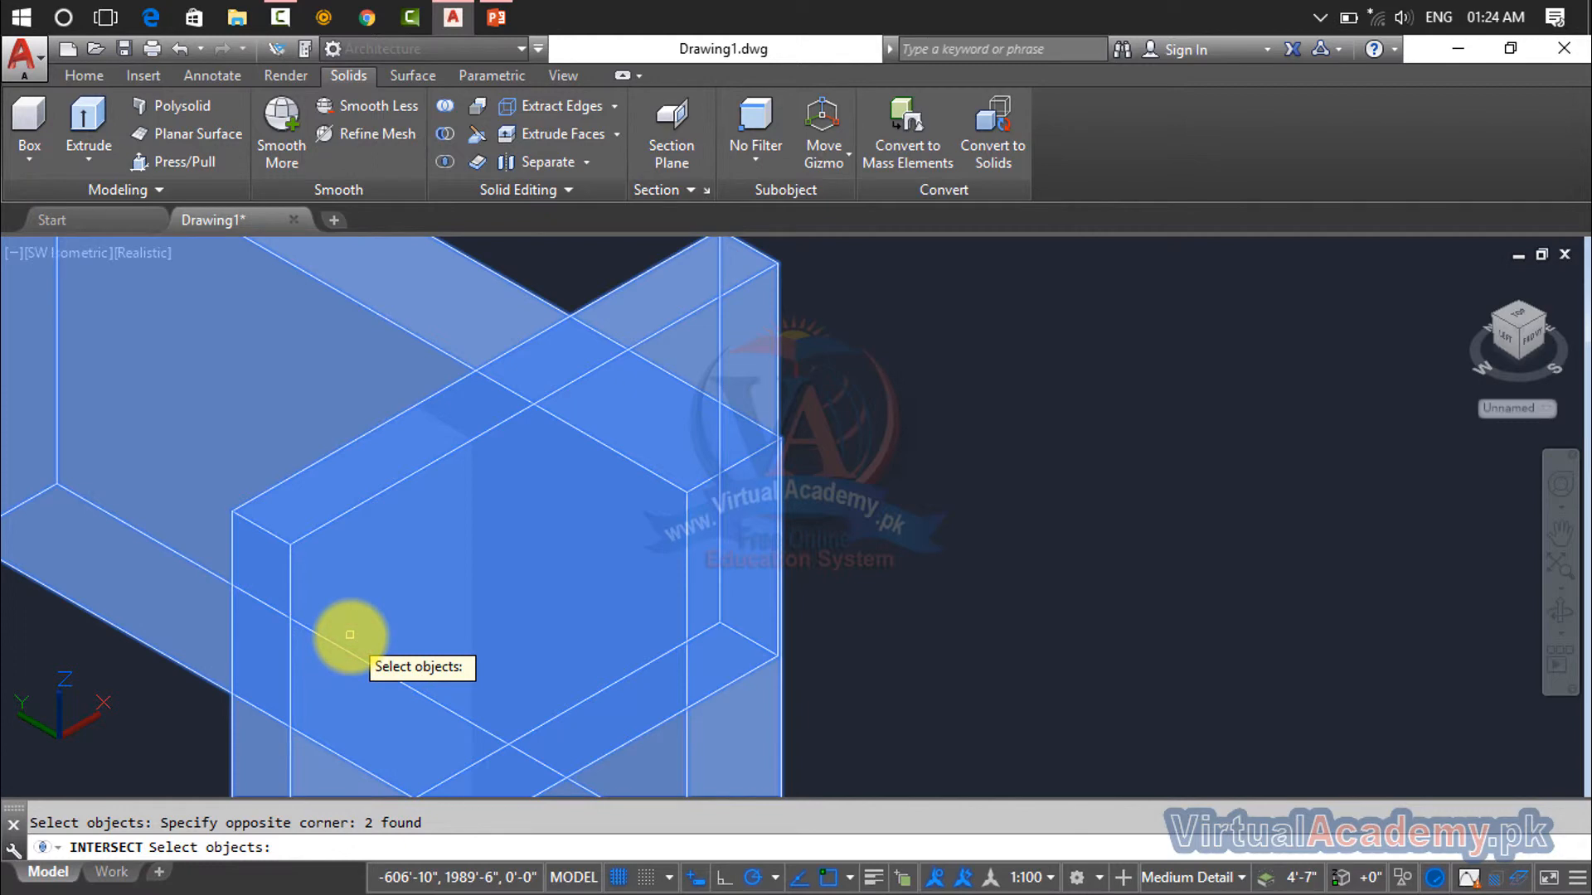
key(Return)
scroll(421, 628, down, 5)
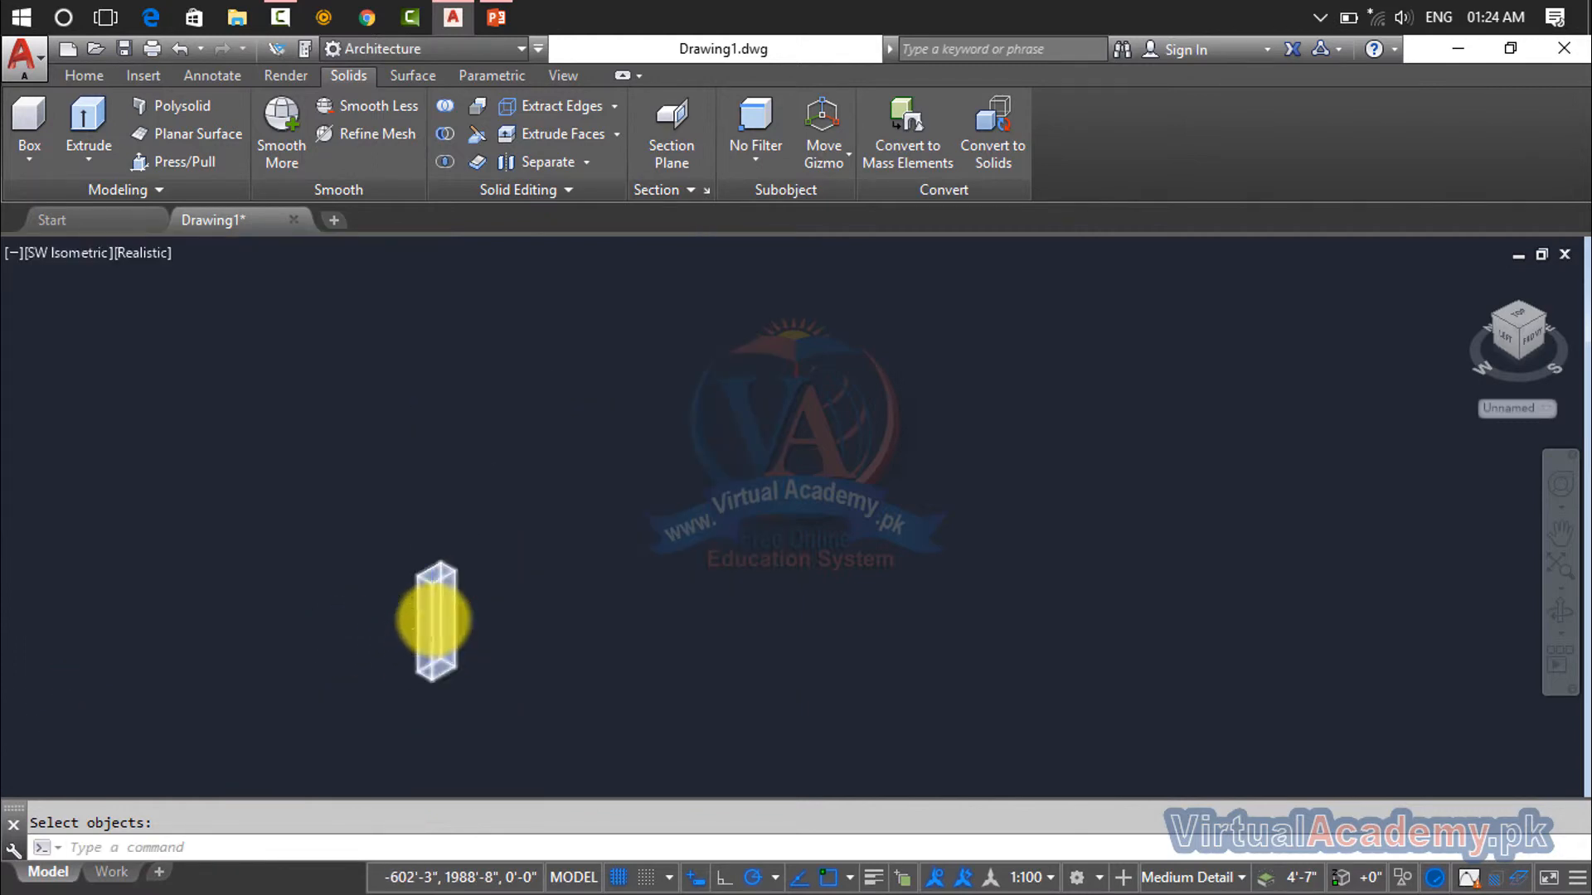
scroll(433, 623, up, 2)
middle_drag(434, 625, 536, 494)
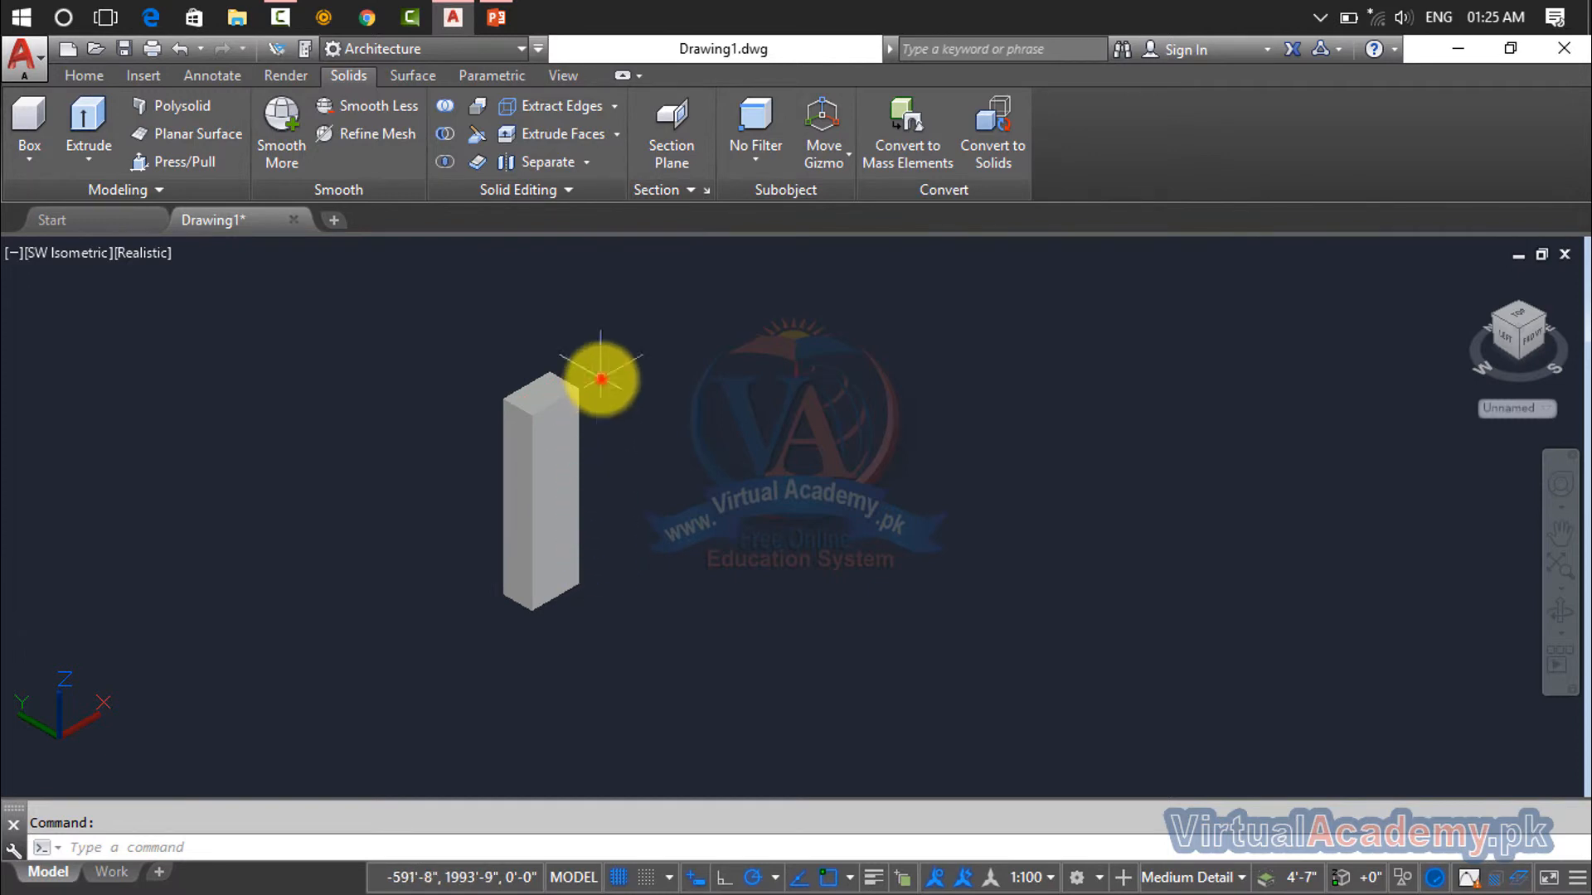
Delete the narrow column left by intersecting the two boxes
click(599, 370)
click(545, 472)
key(Delete)
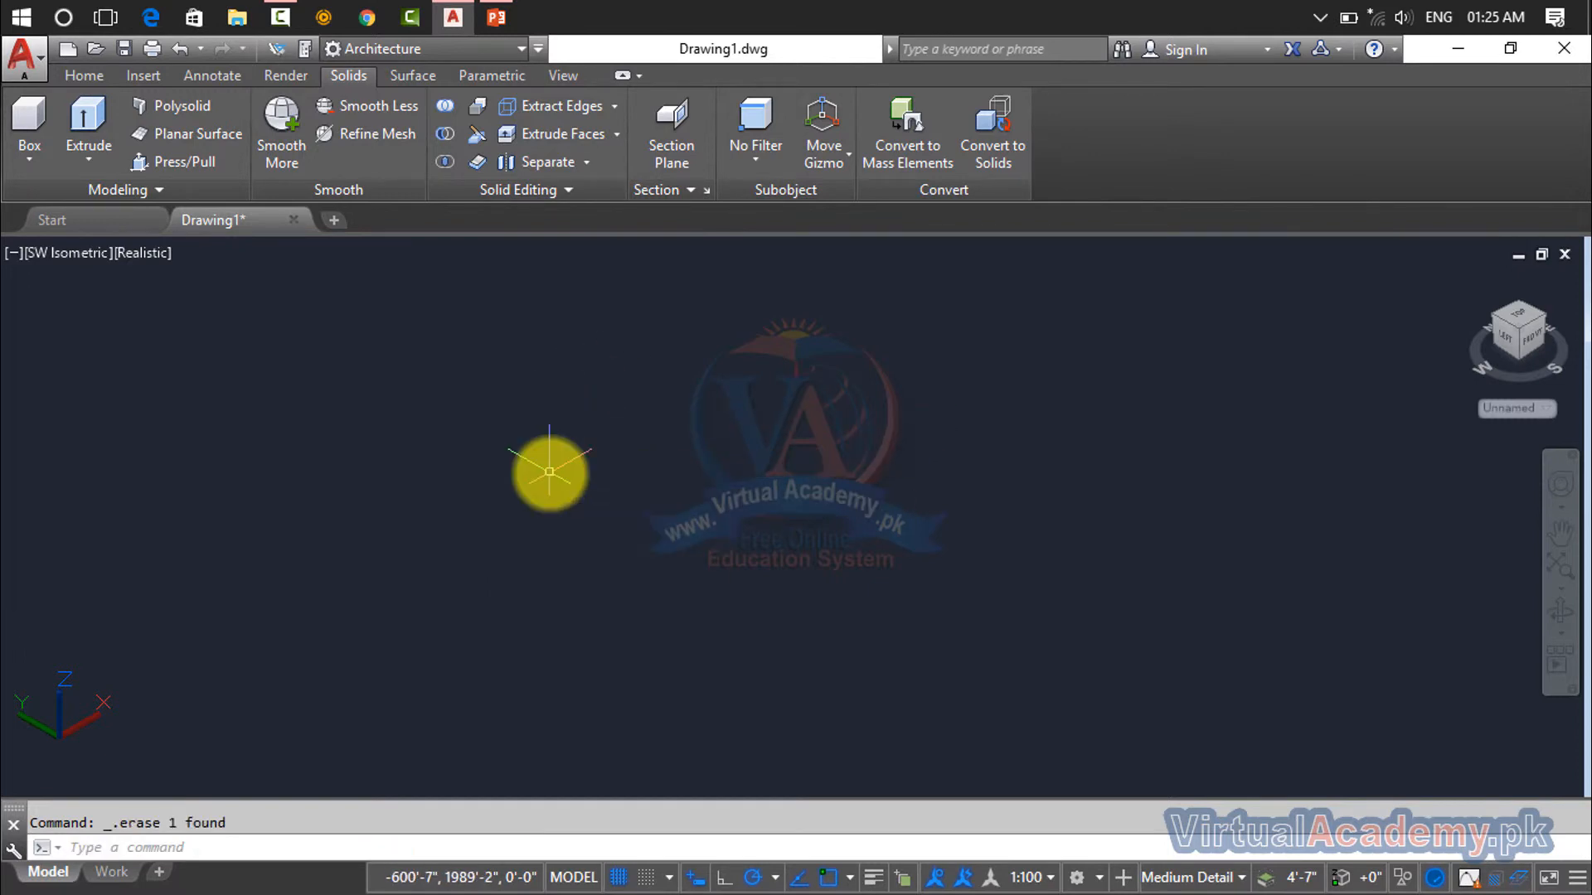
Draw an upright solid cylinder about 34'-3" tall in the empty drawing
click(28, 154)
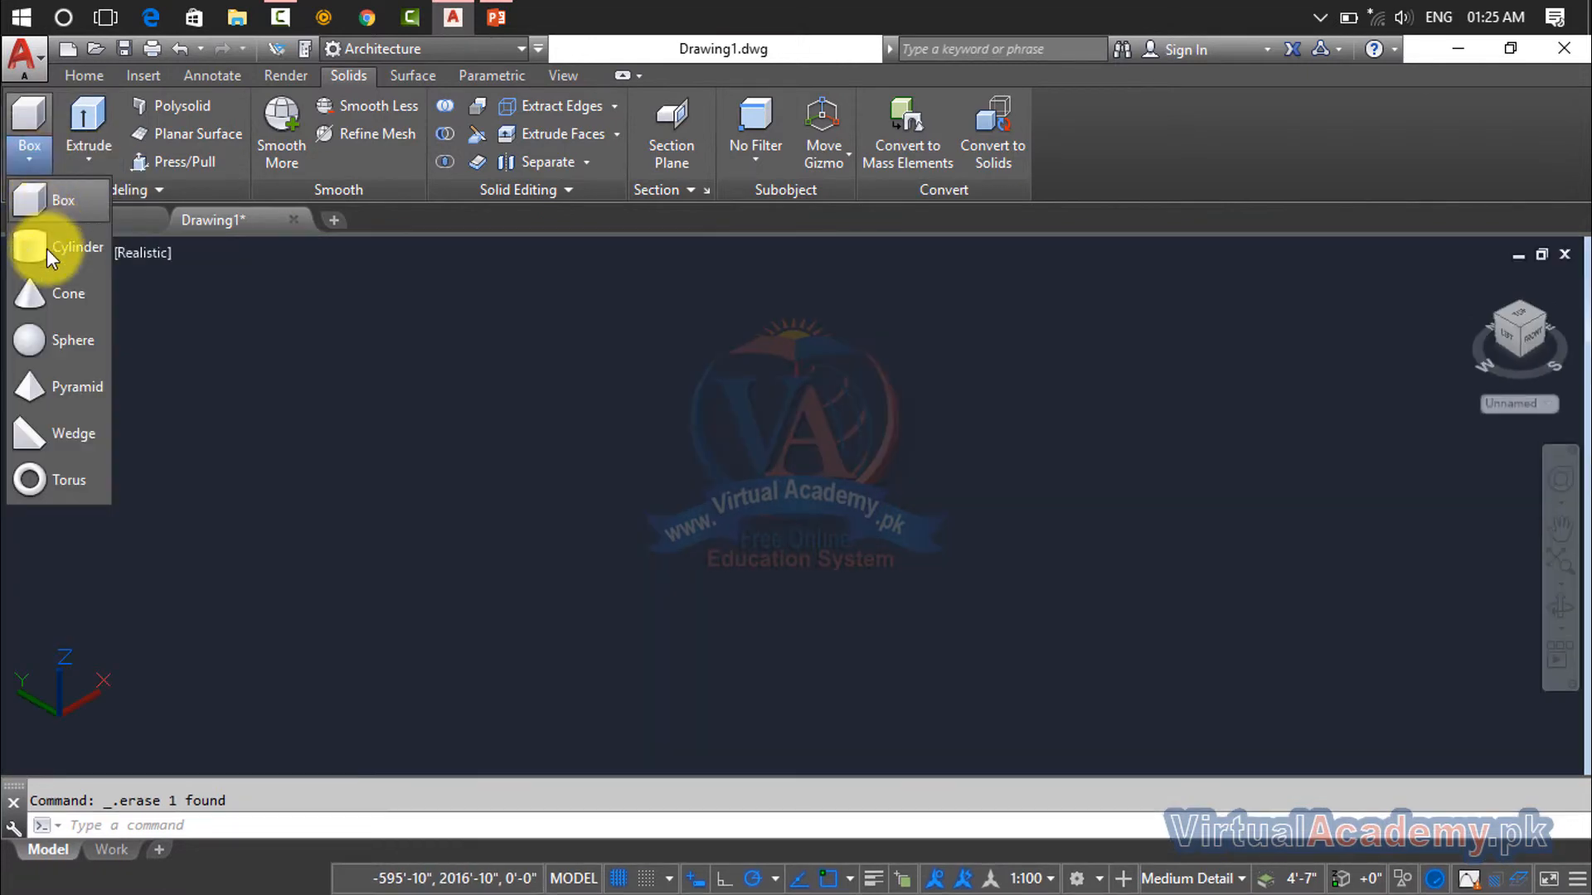
click(47, 247)
click(711, 483)
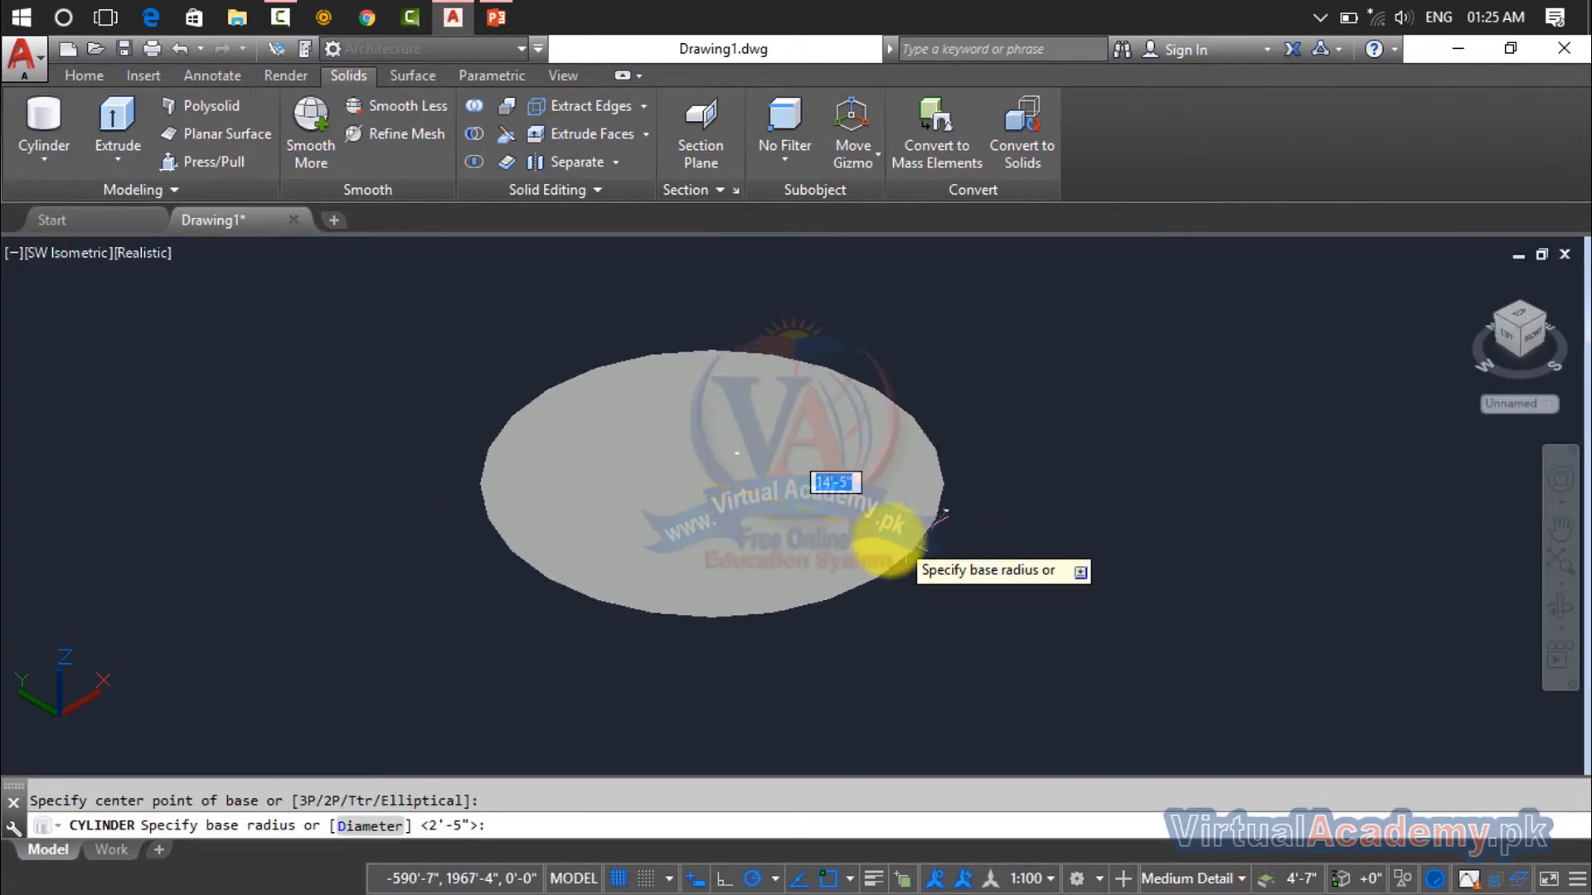
click(839, 532)
middle_drag(835, 391, 771, 554)
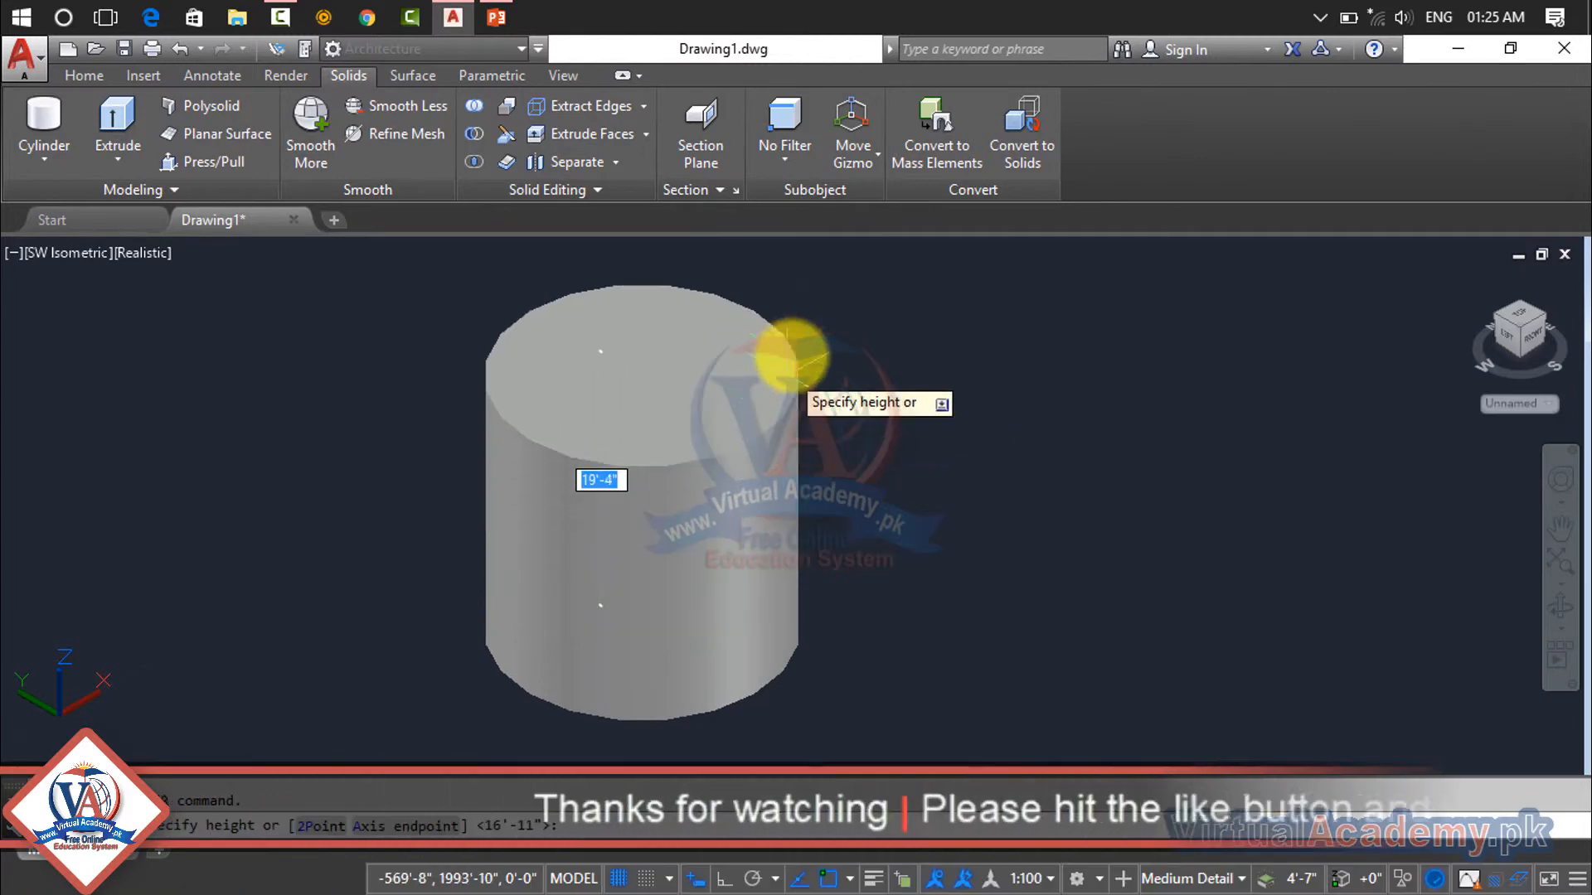
middle_drag(793, 342, 781, 444)
scroll(781, 444, down, 2)
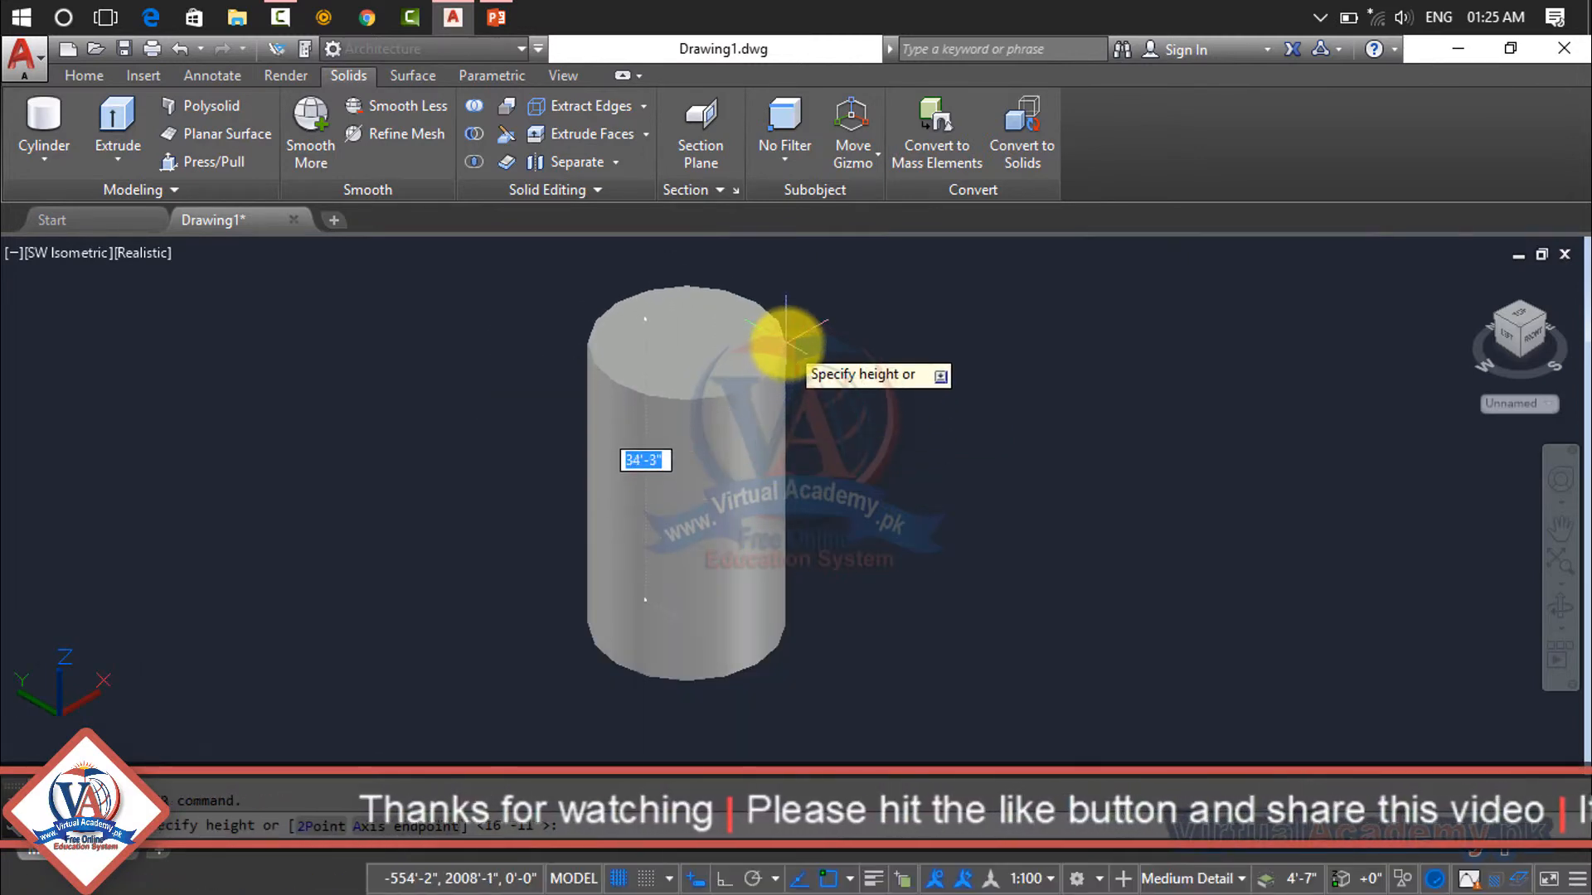
click(786, 343)
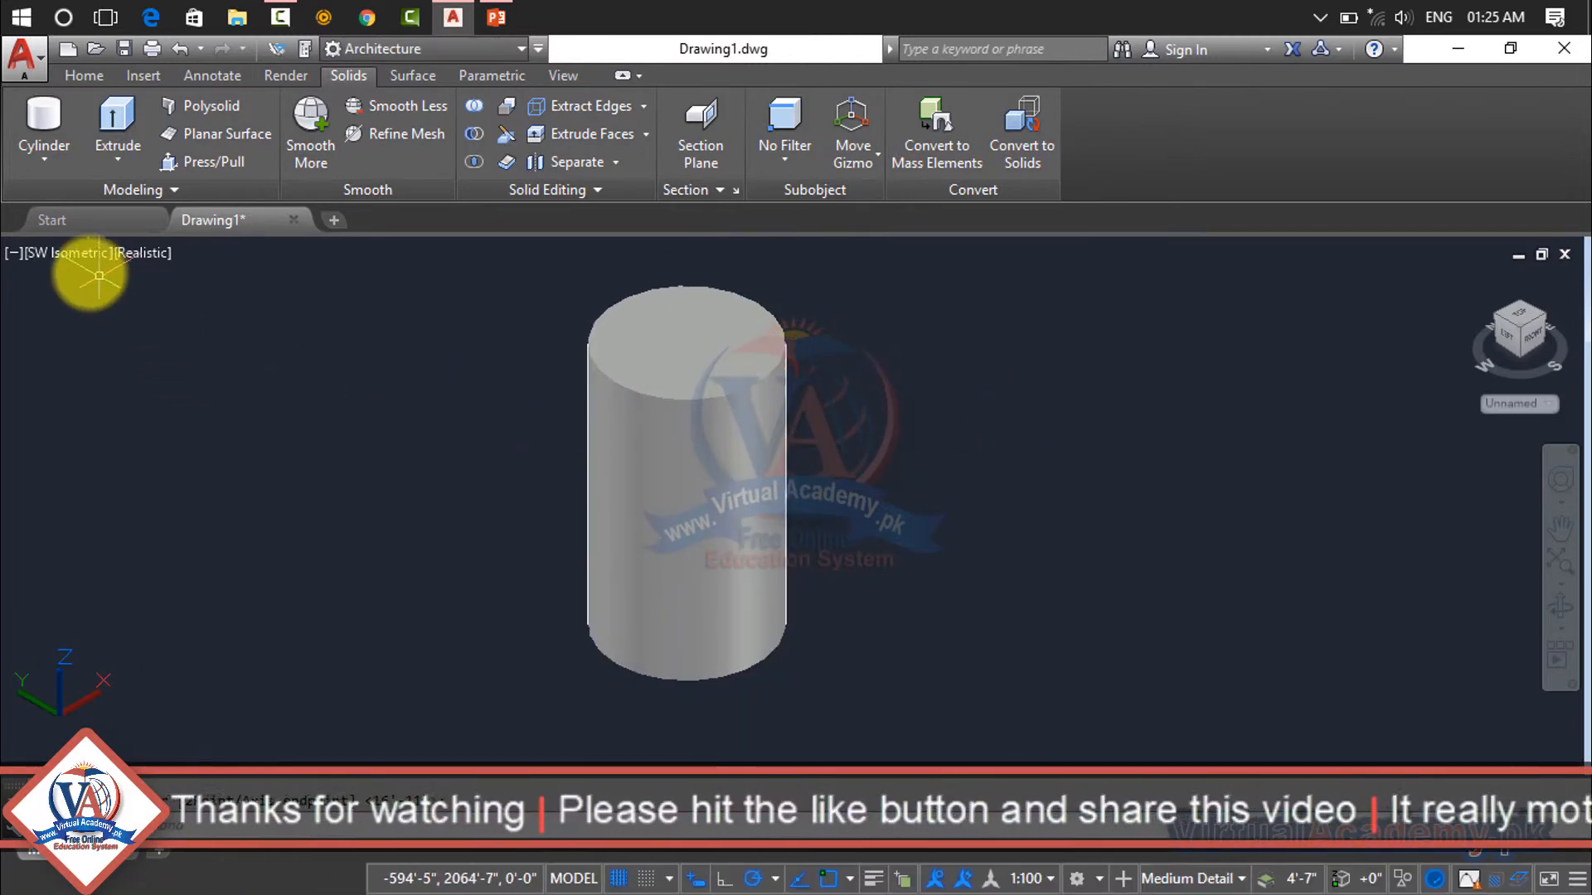
Draw a narrow upright box overlapping the cylinder's front side, slightly shorter than the cylinder
click(54, 163)
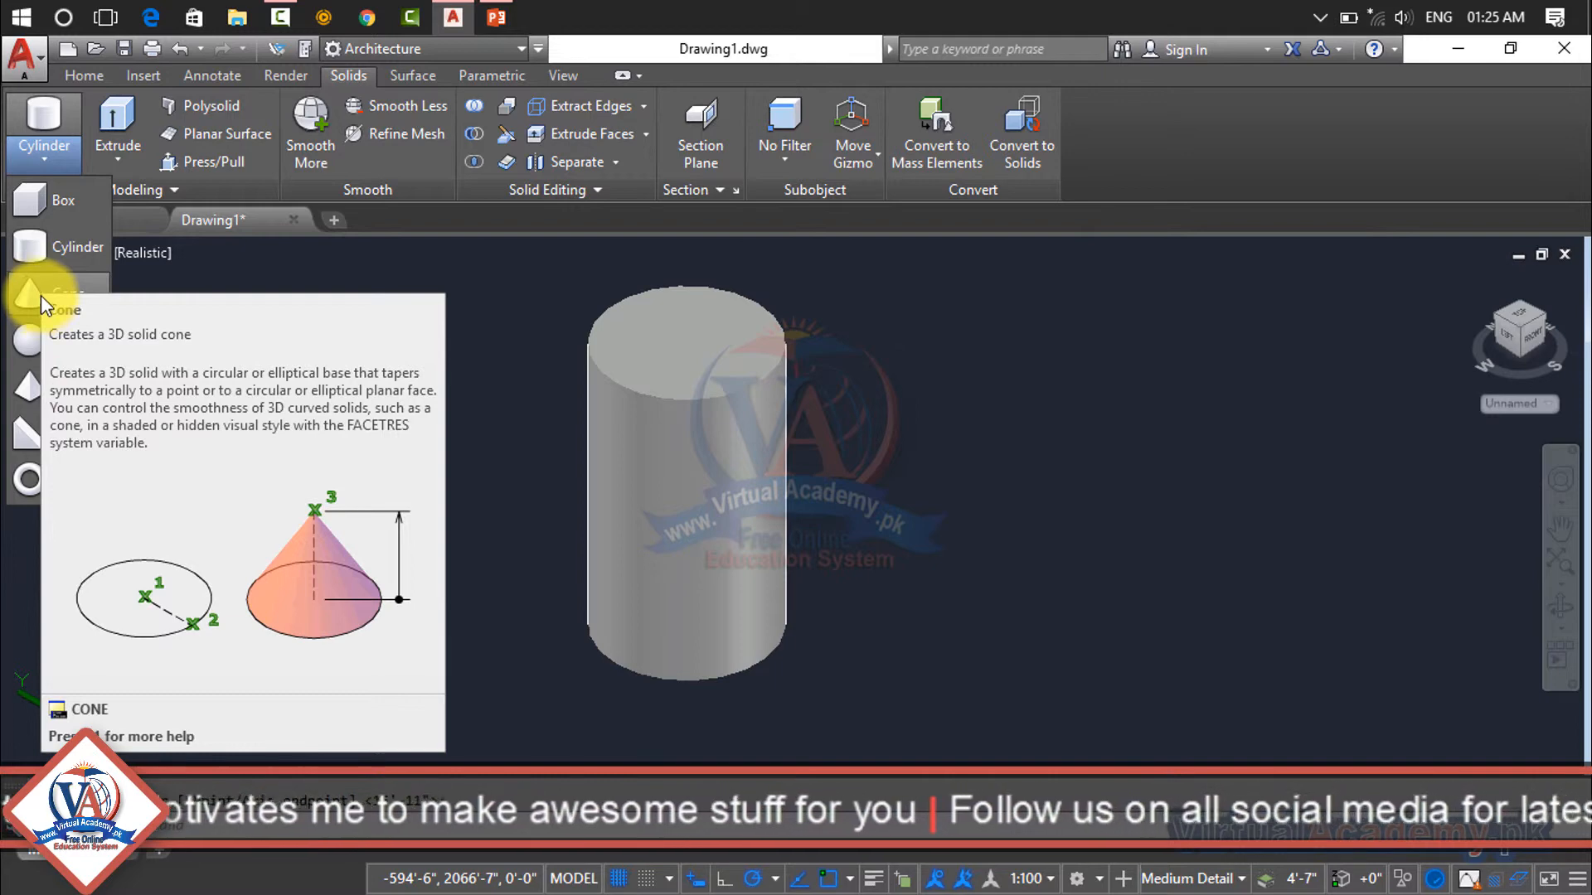
click(52, 207)
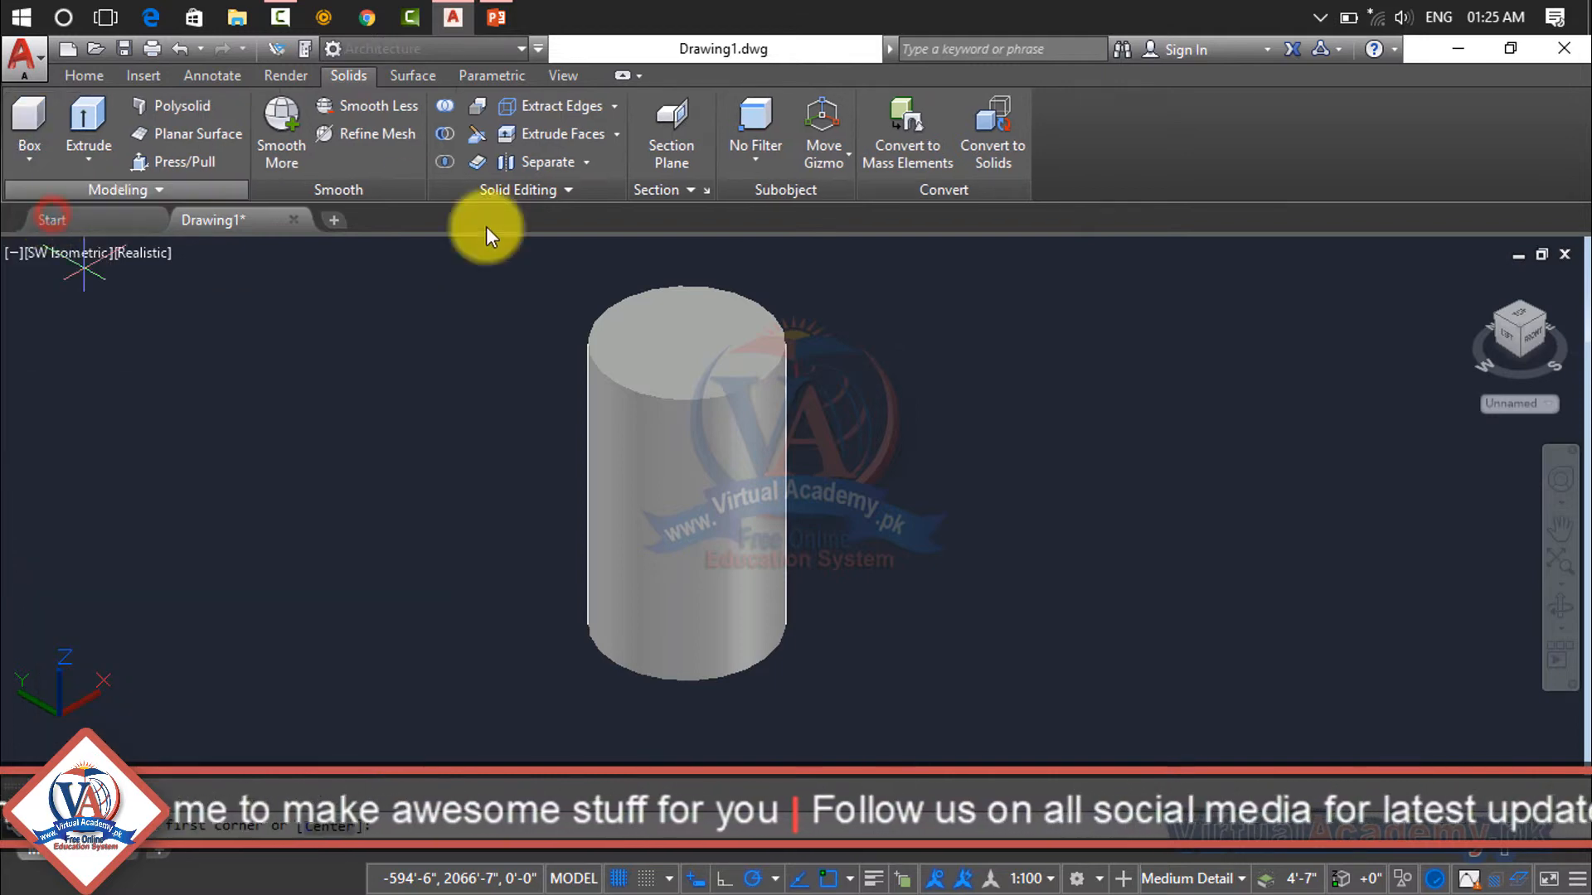
click(797, 645)
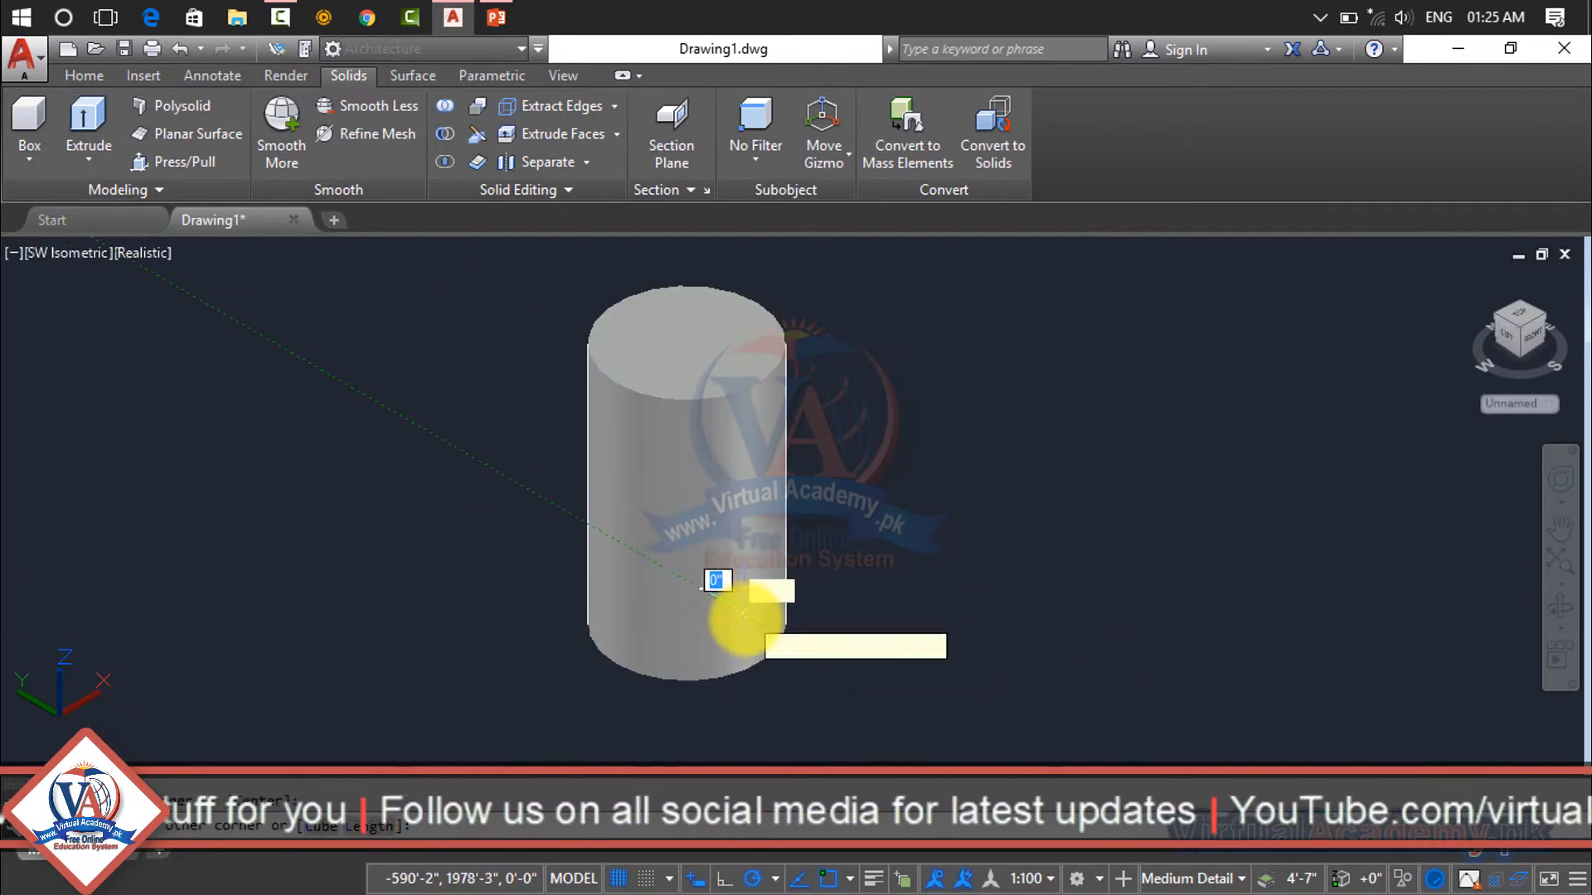
click(718, 646)
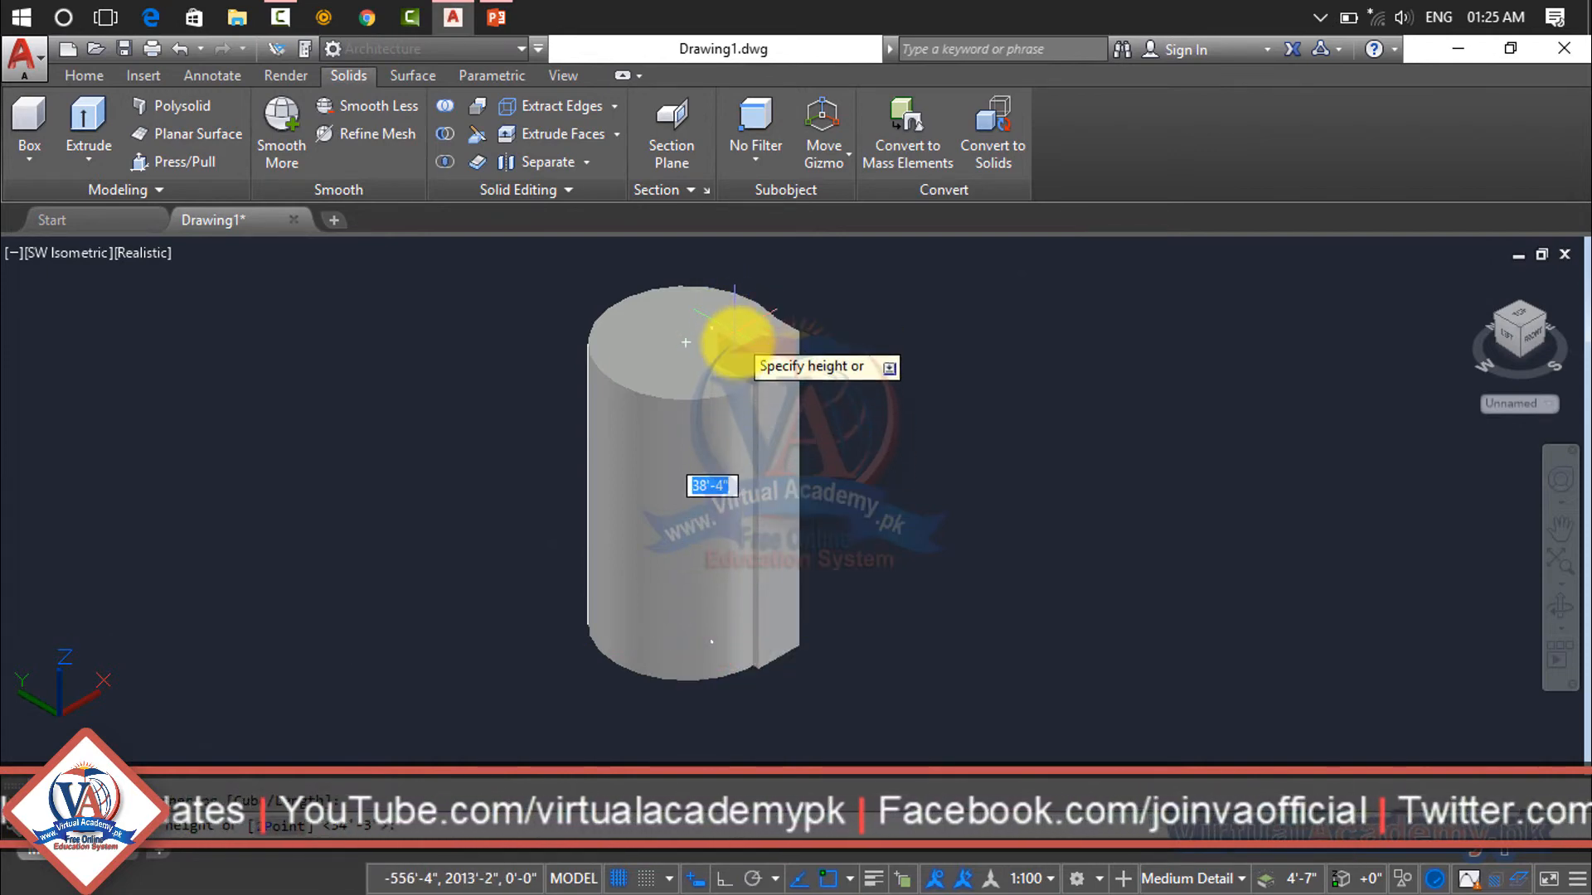
click(807, 408)
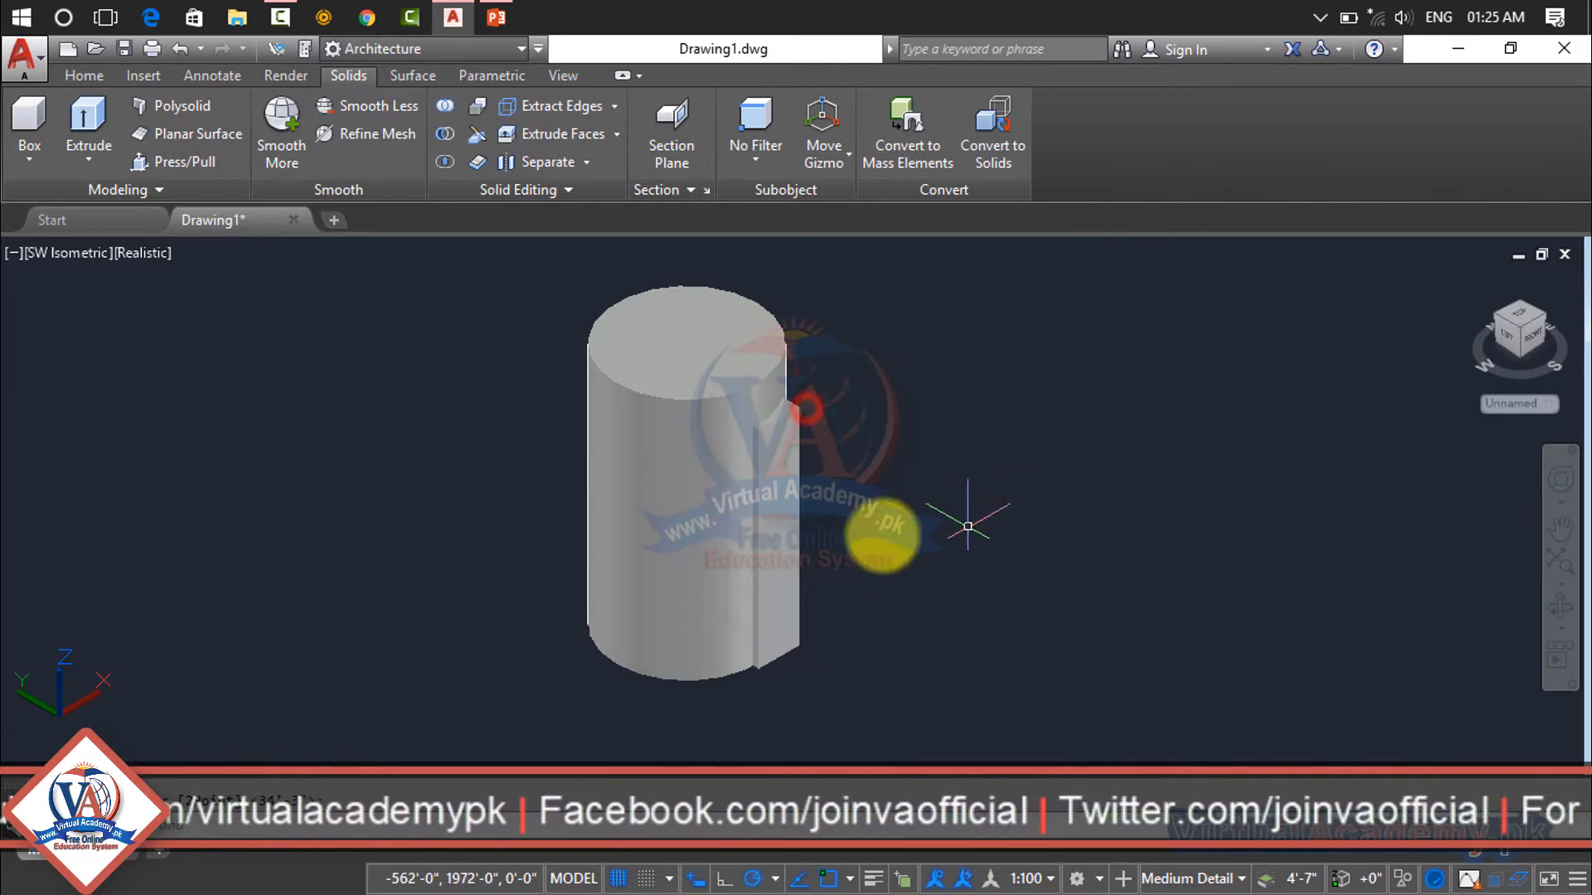
Intersect the cylinder with the narrow box, keeping only their common volume, and inspect the curved face of the result
scroll(774, 455, up, 2)
scroll(735, 569, up, 1)
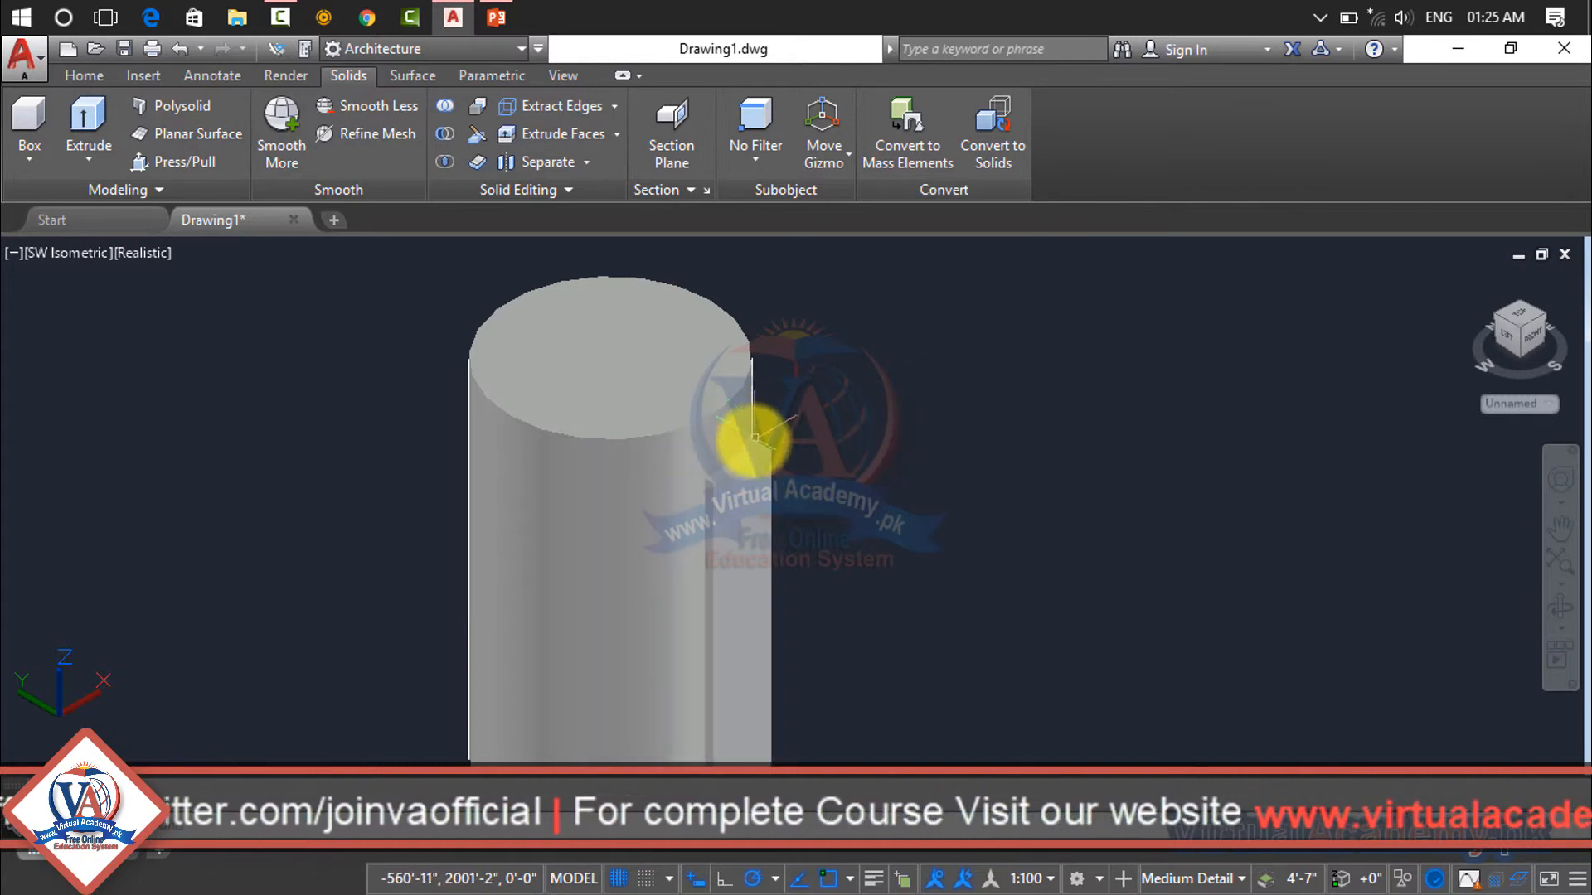
scroll(744, 435, up, 3)
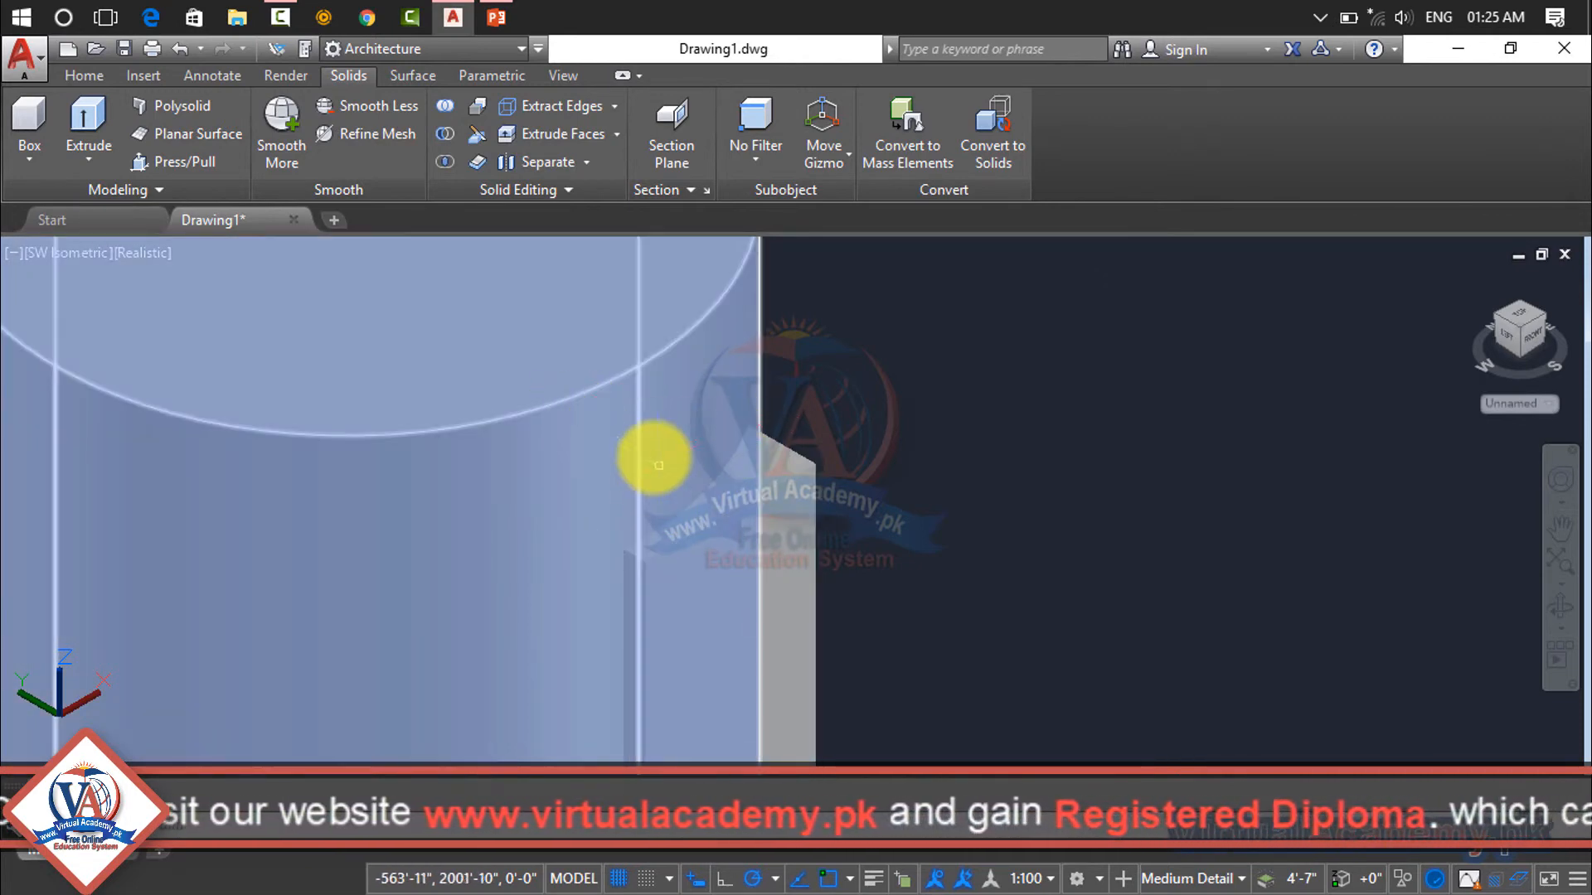
scroll(832, 498, down, 6)
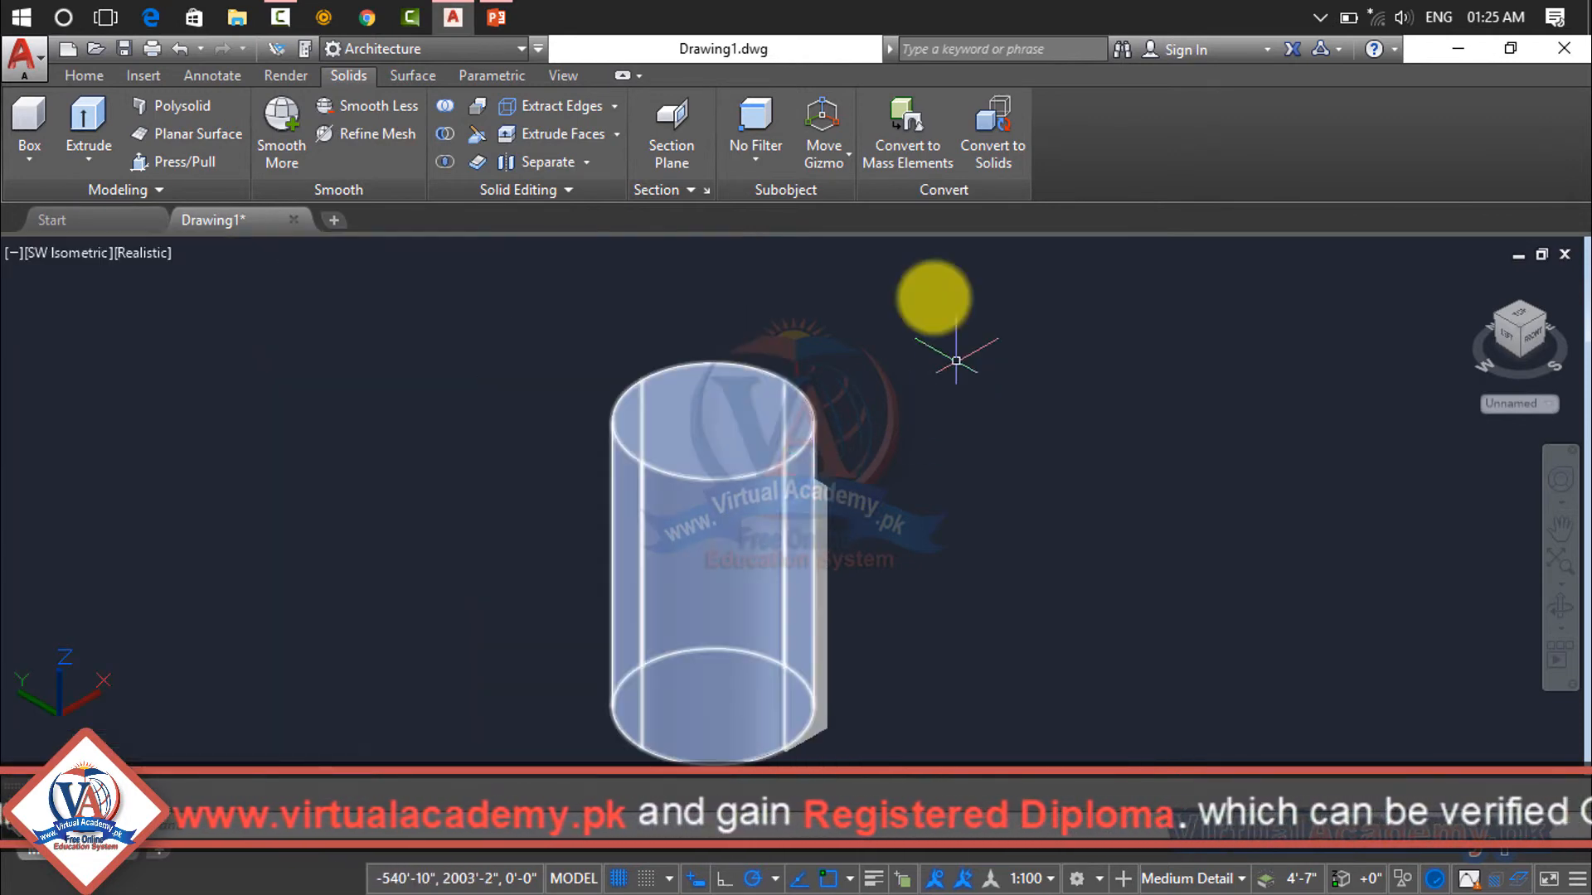
click(445, 162)
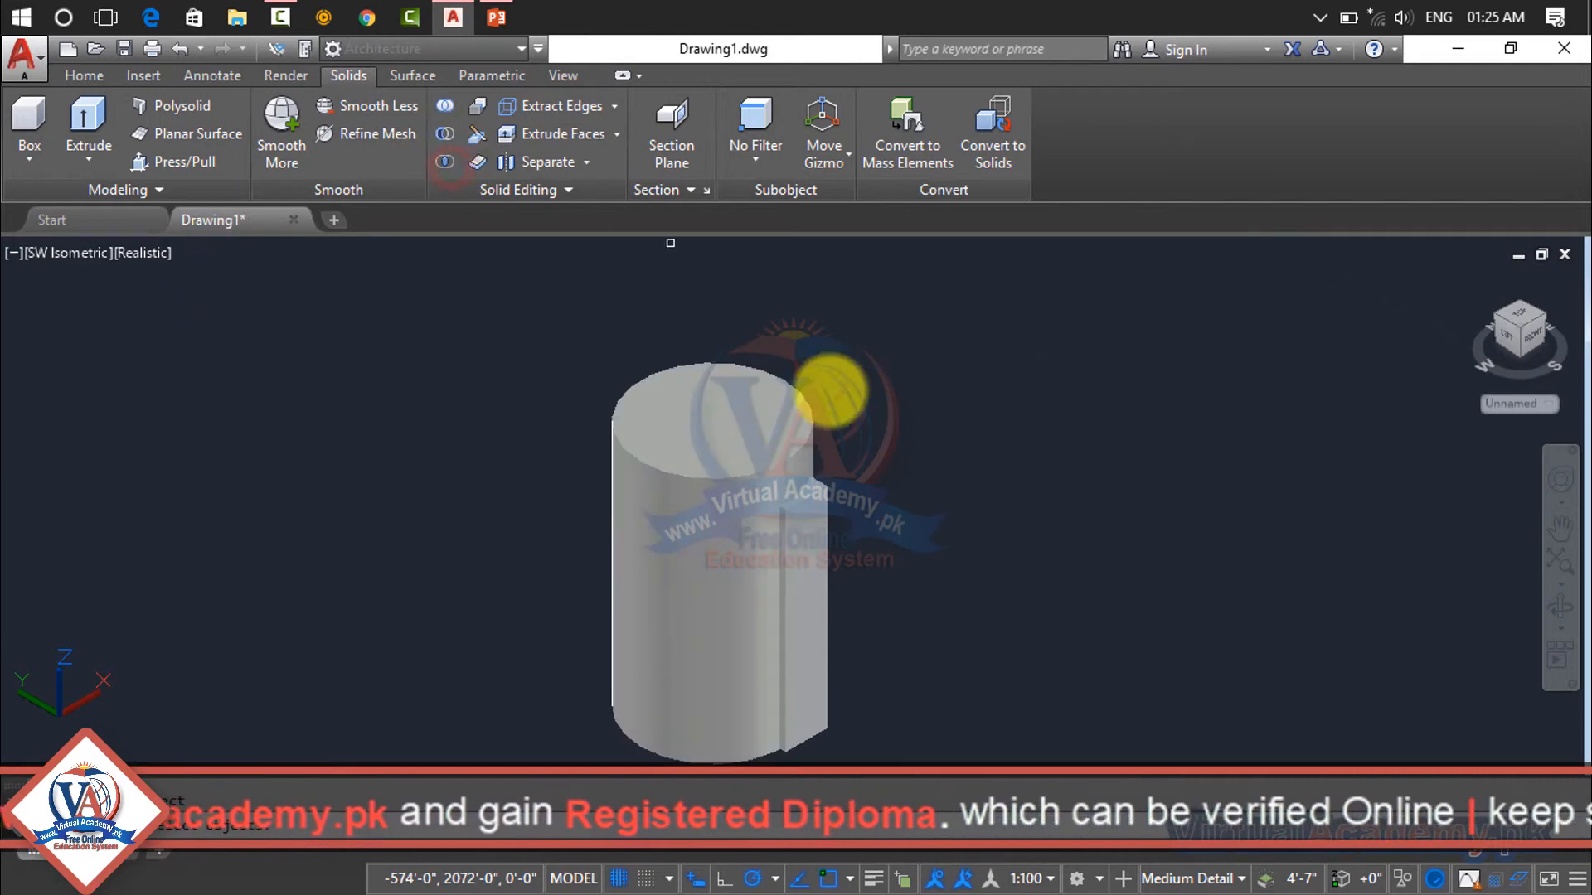
click(1113, 379)
click(509, 628)
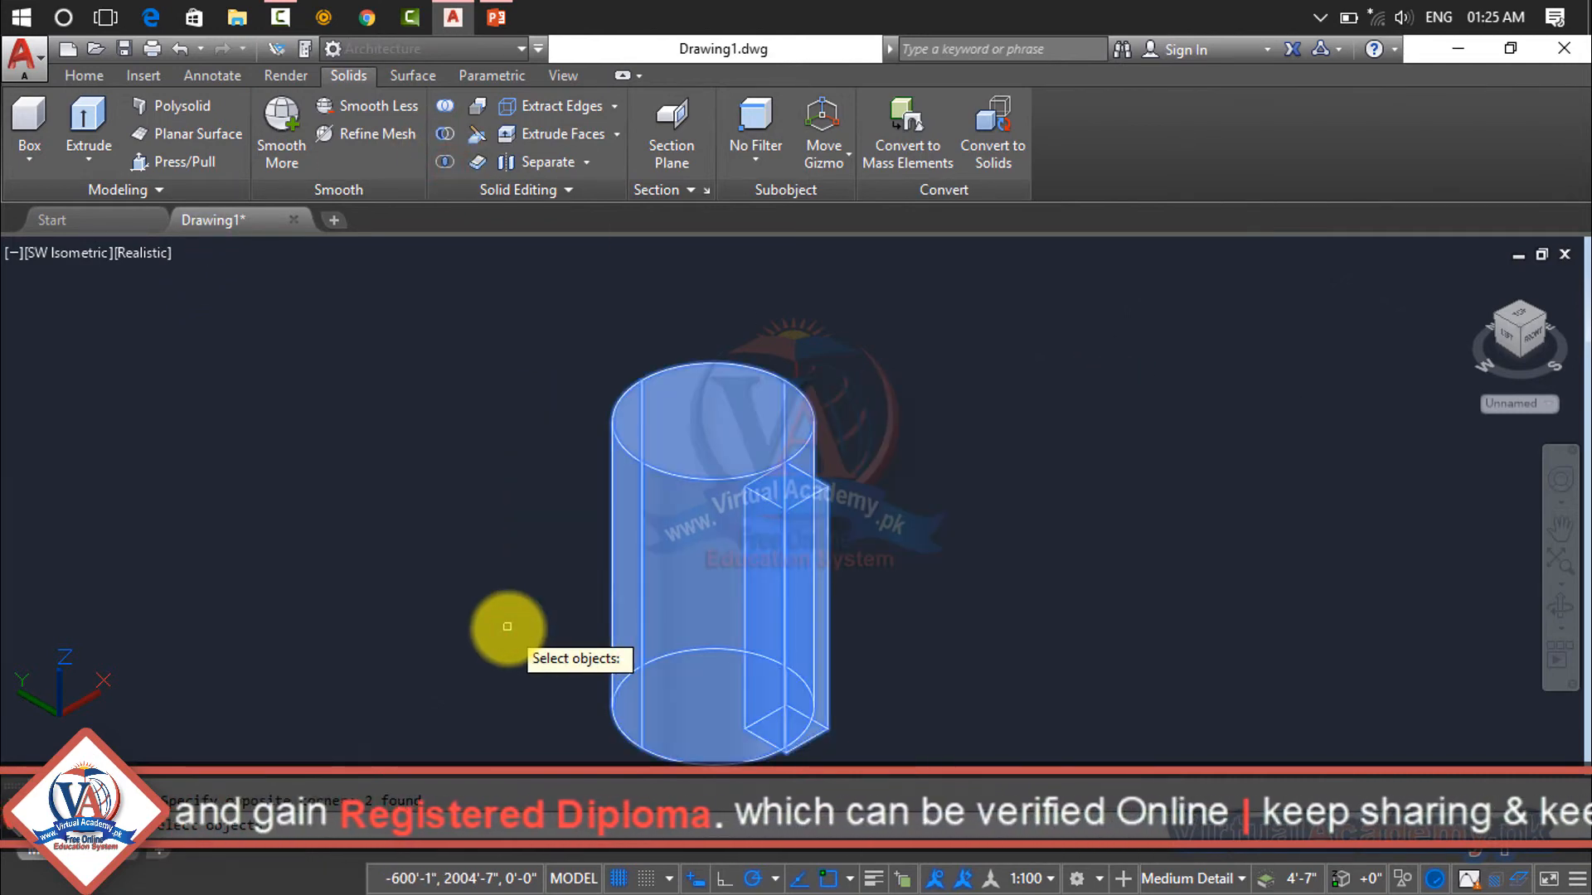
key(Return)
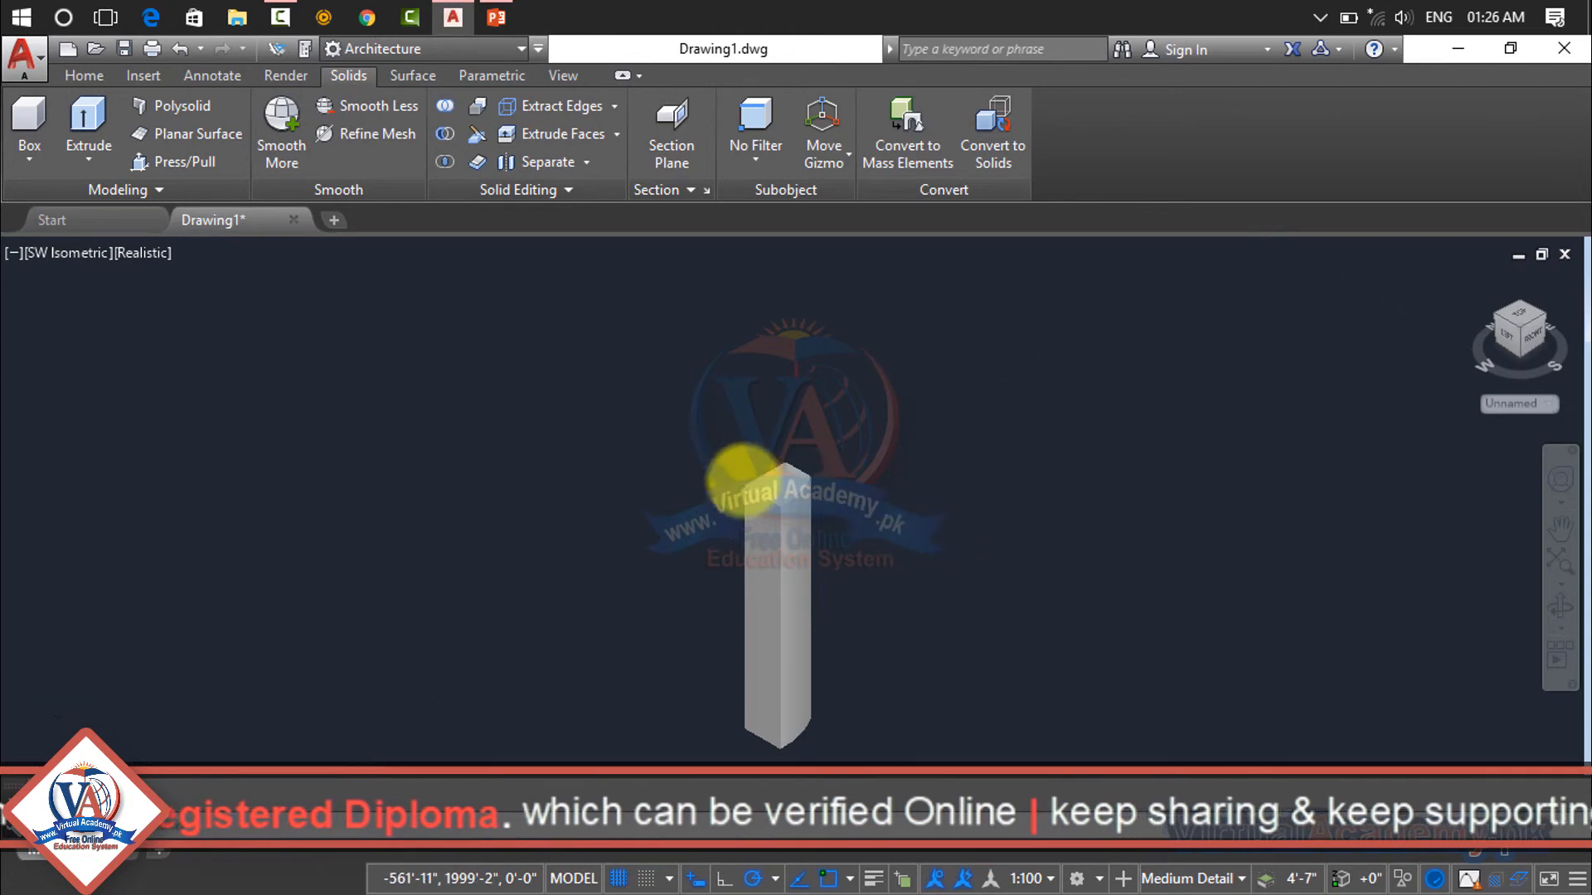
scroll(672, 497, up, 7)
click(668, 511)
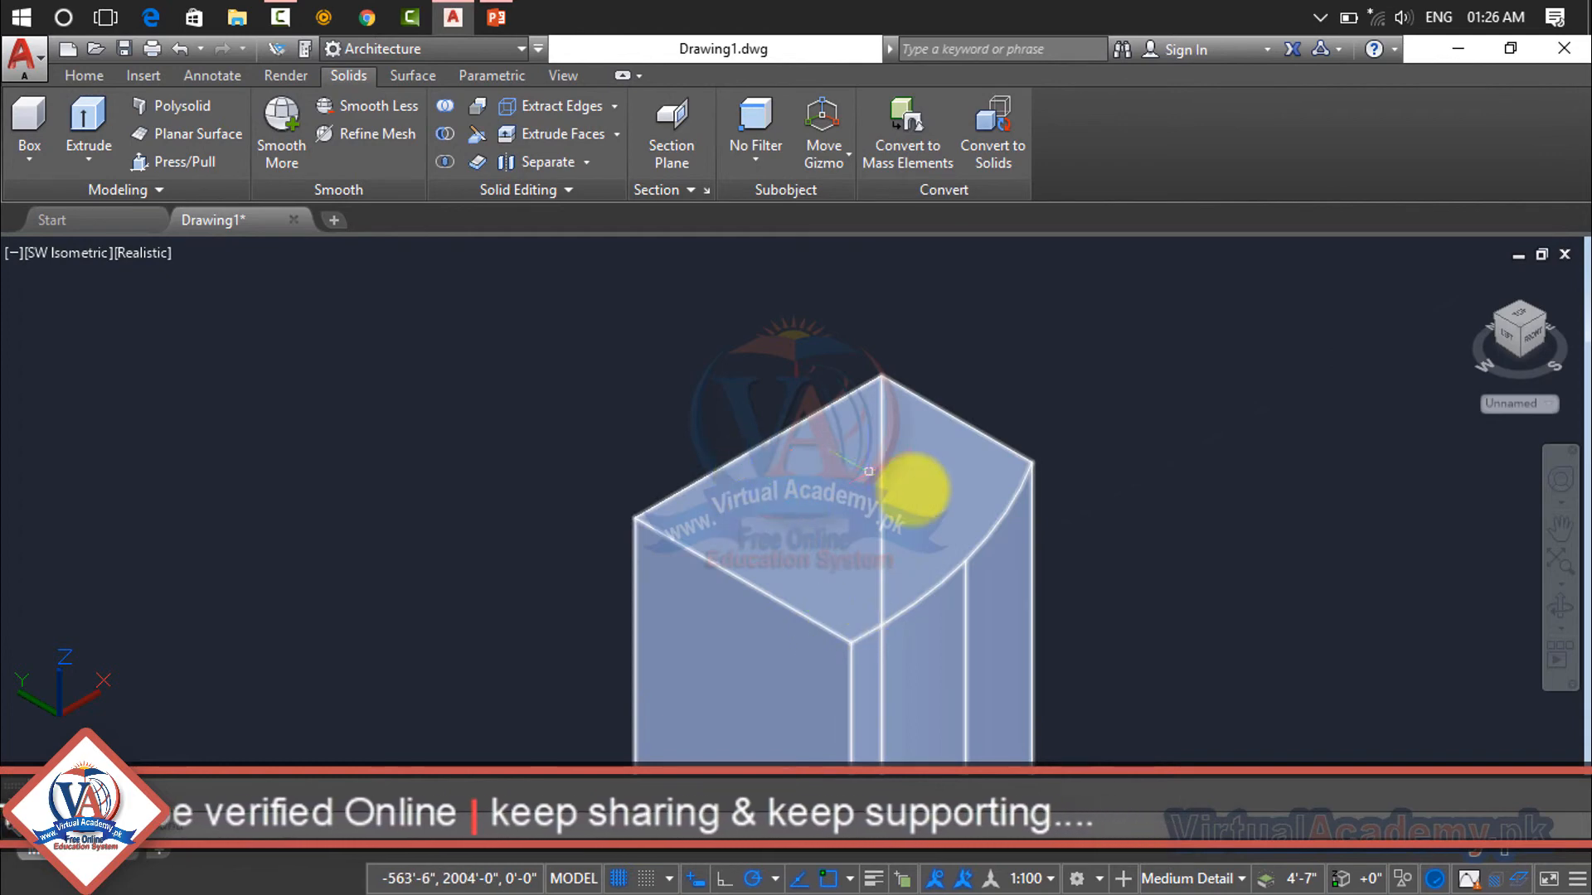
scroll(917, 497, down, 6)
middle_drag(918, 522, 788, 462)
scroll(788, 460, up, 5)
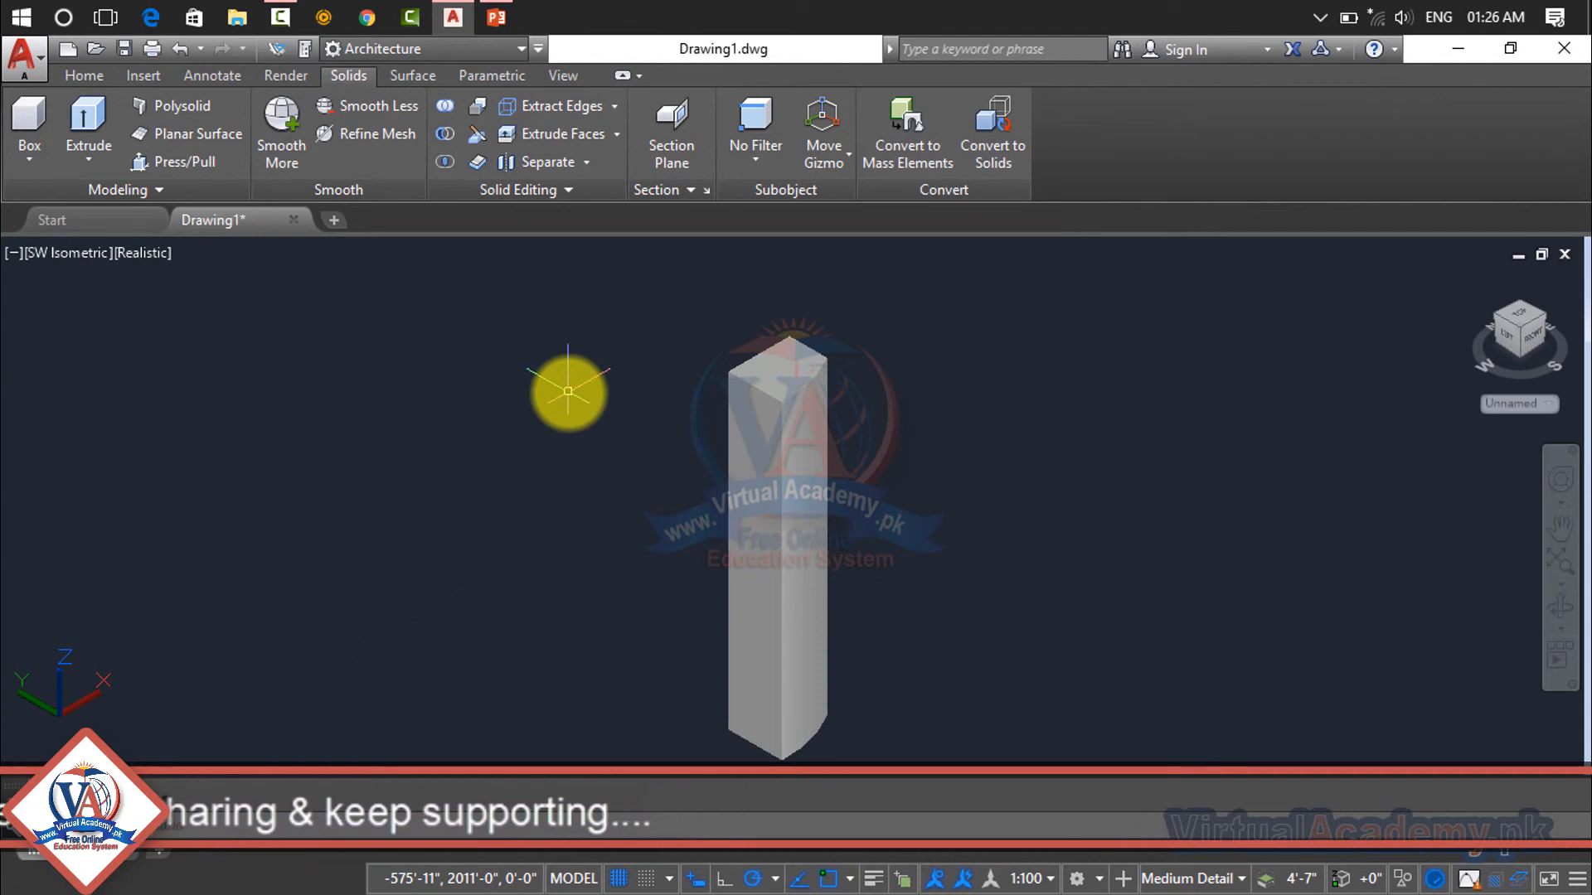
Look up the command-line entries for Intersect (IN), Union (UNI) and Subtract (SUB) without running any of them
text(n)
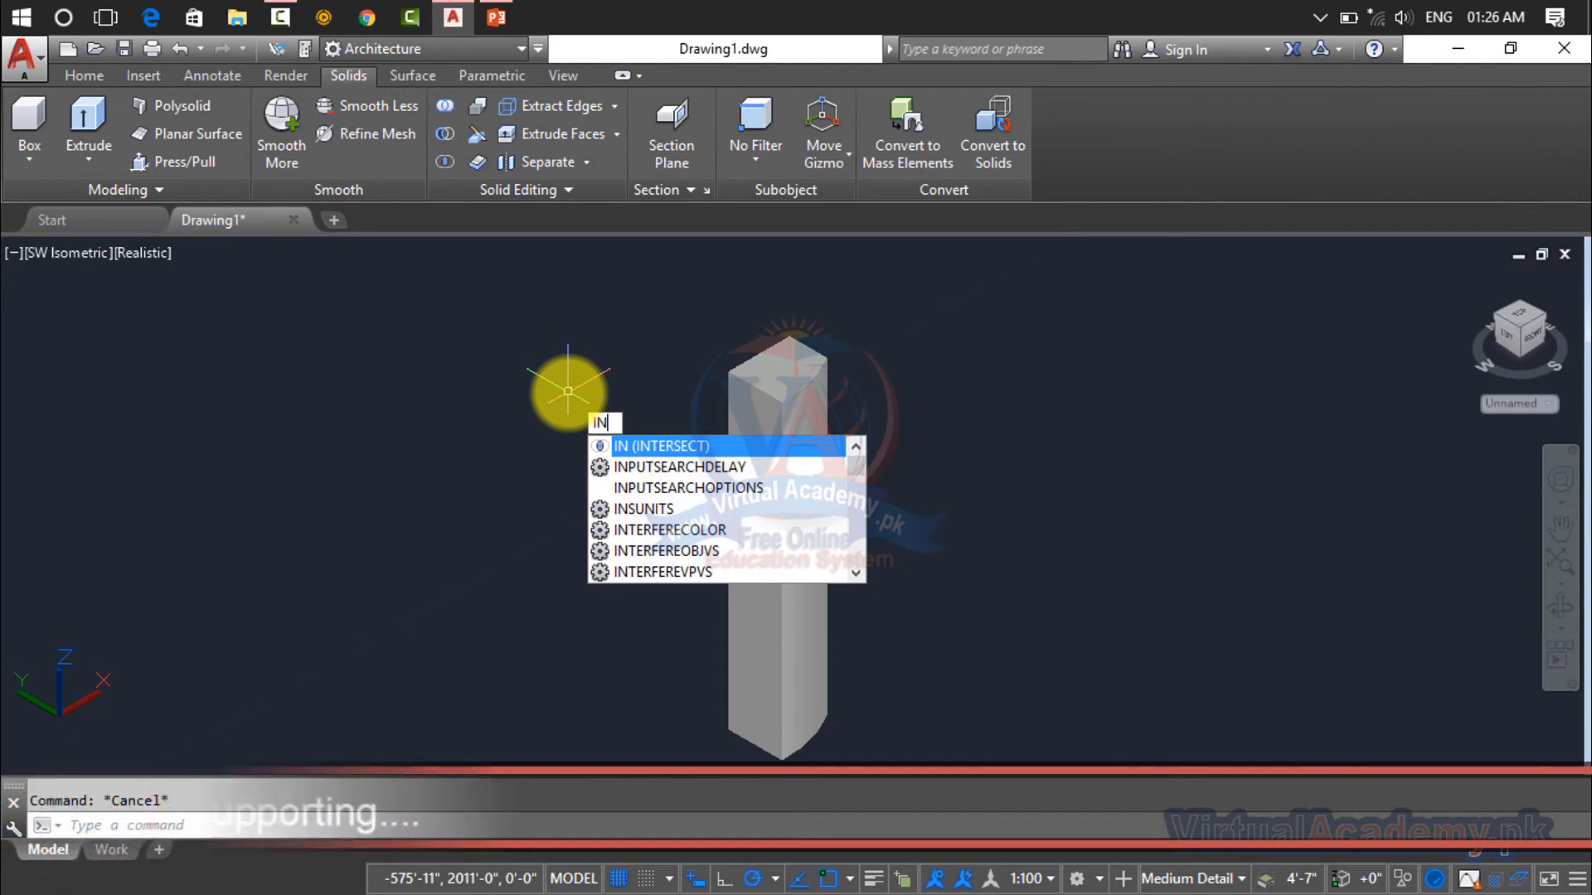
key(Escape)
text(uni)
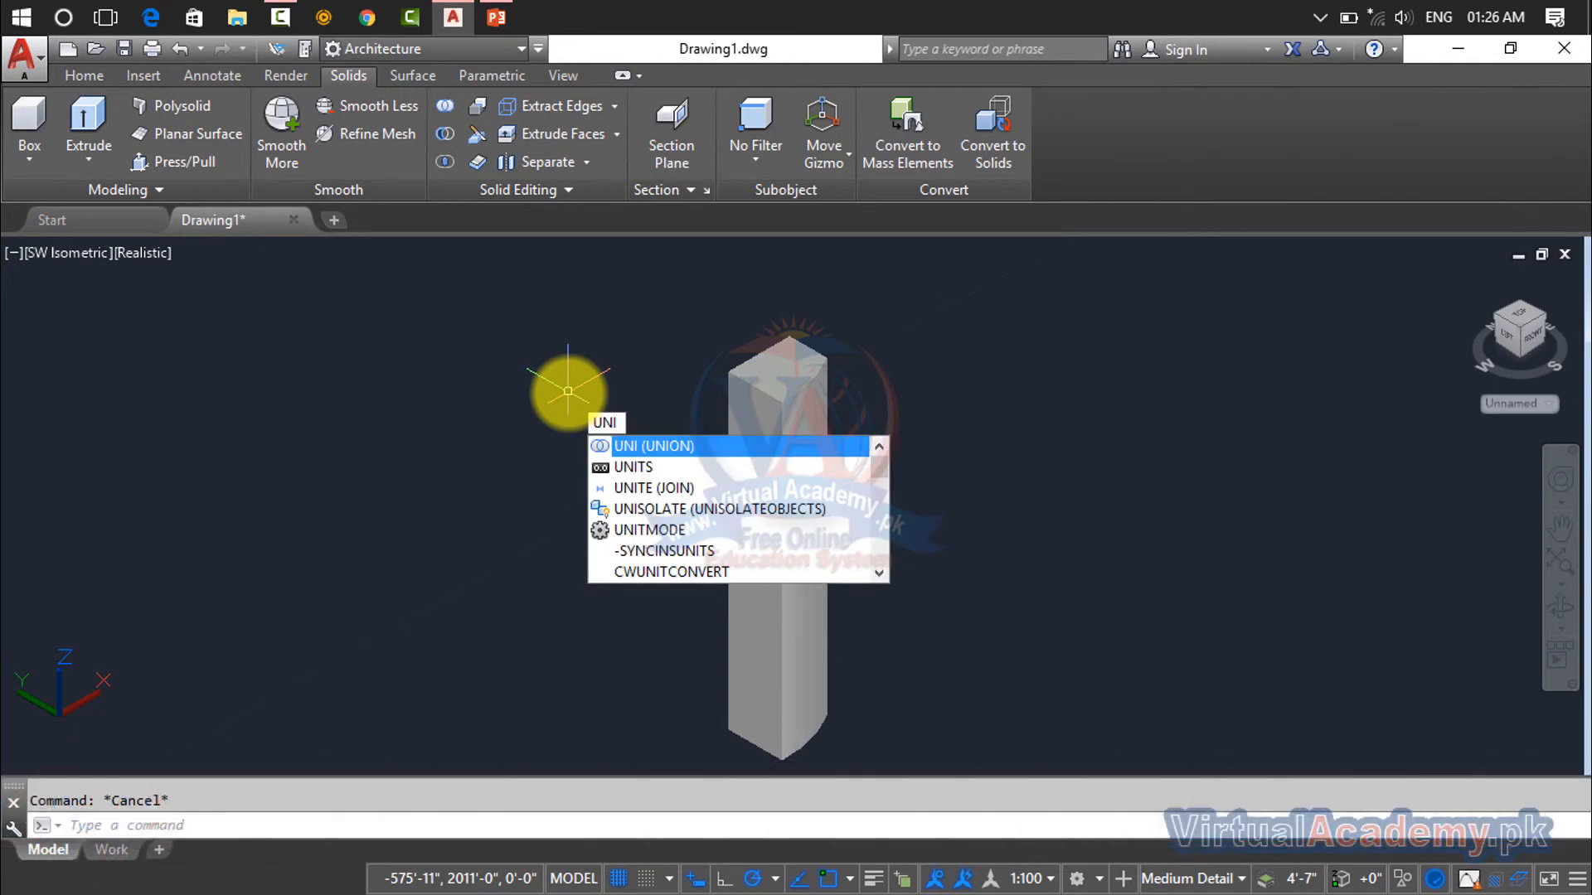
key(Escape)
text(s)
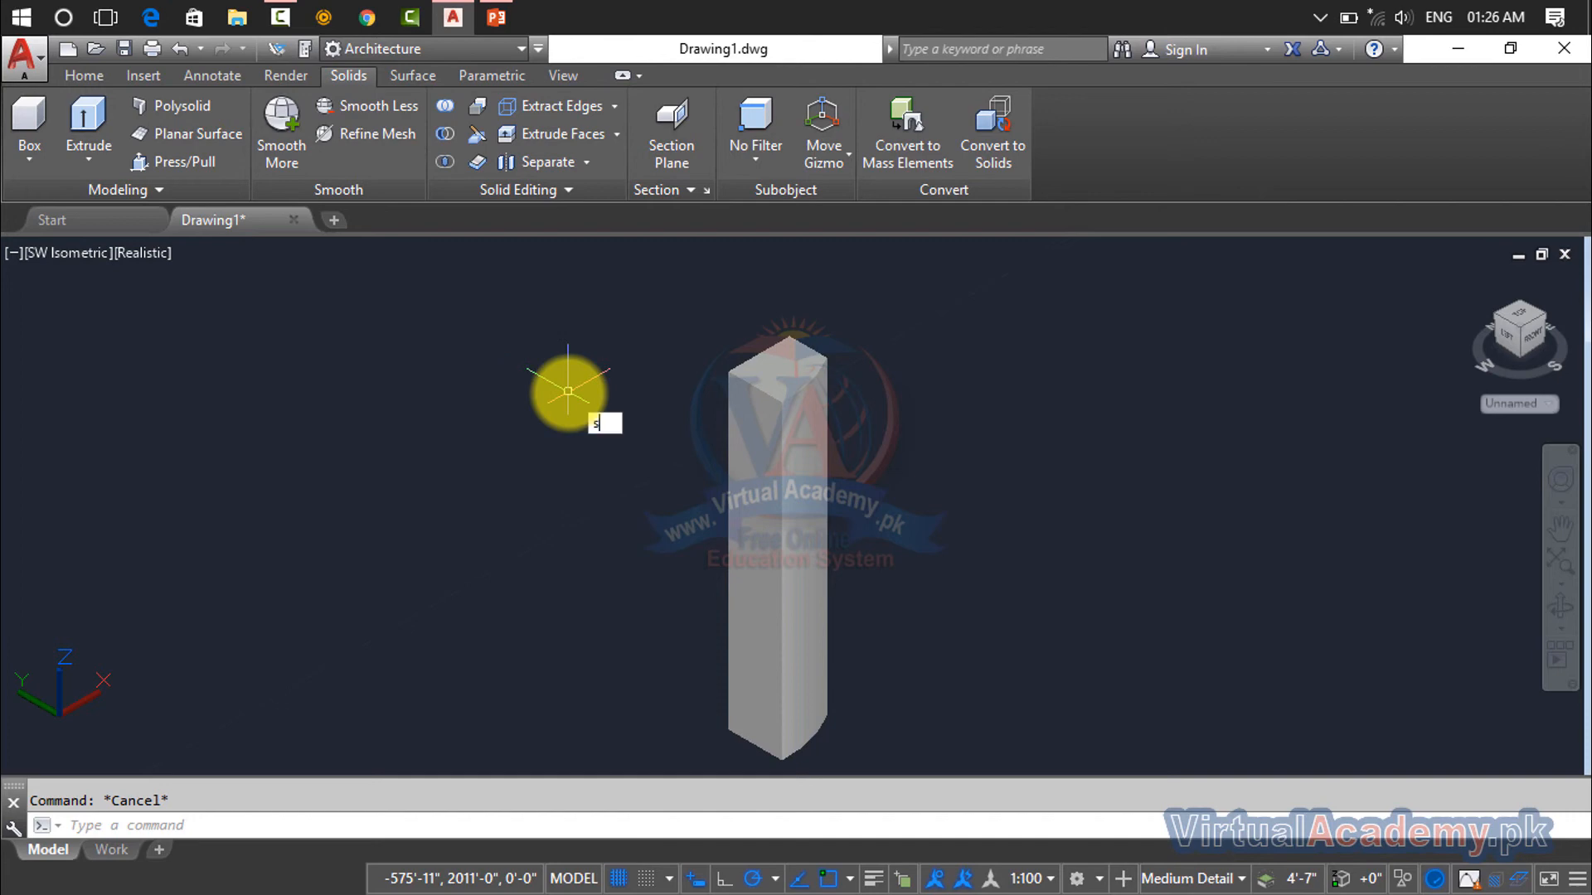
text(ub)
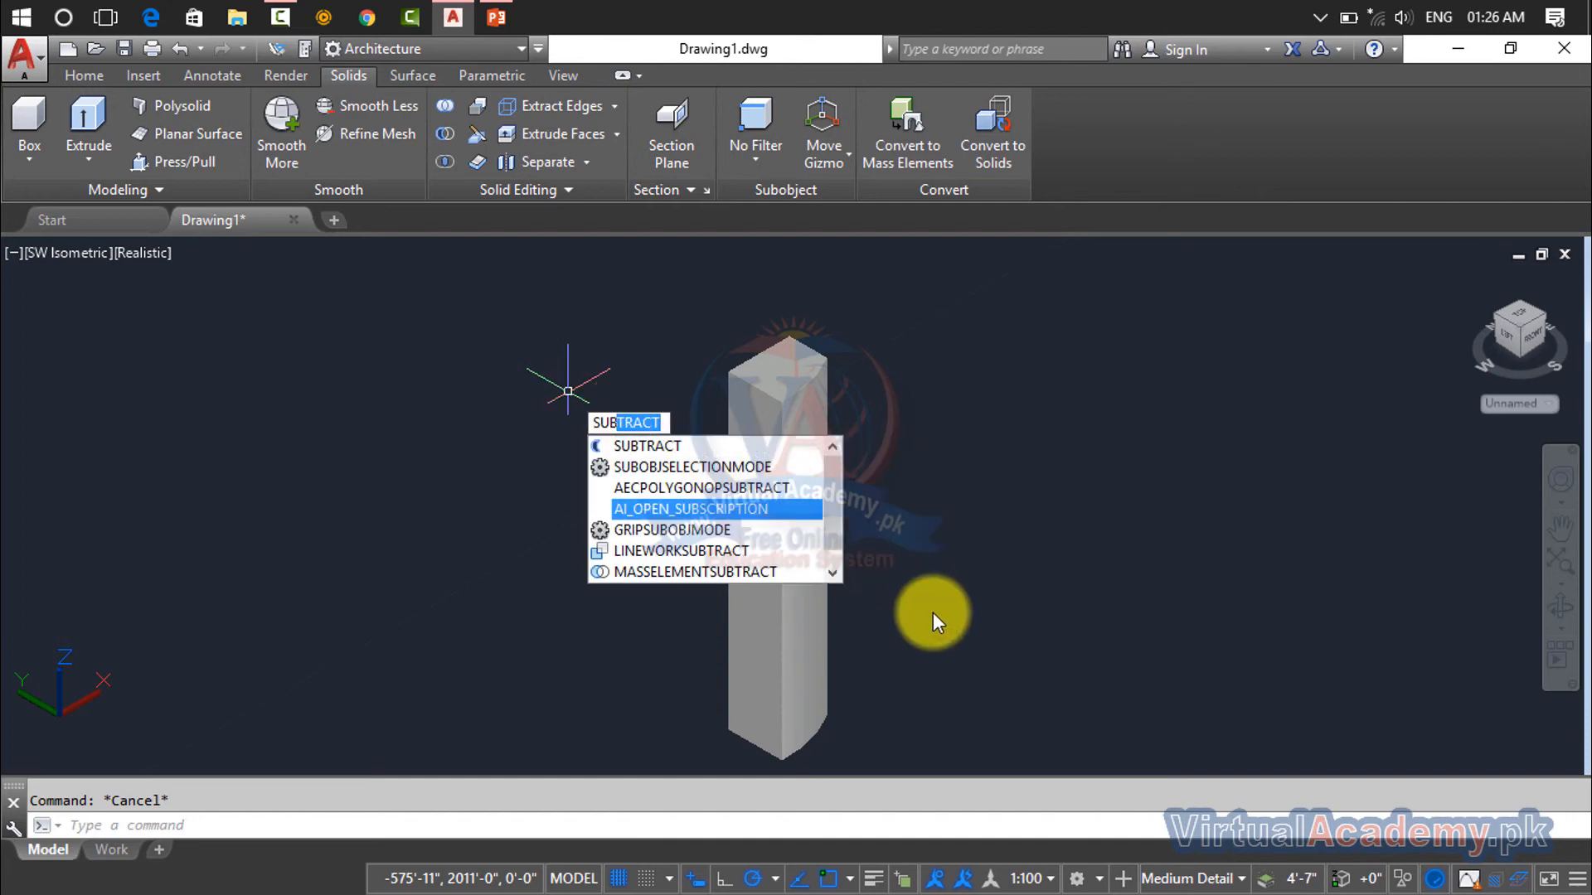
key(Escape)
Delete the round-faced column left by intersecting the cylinder and box
click(1013, 374)
click(623, 618)
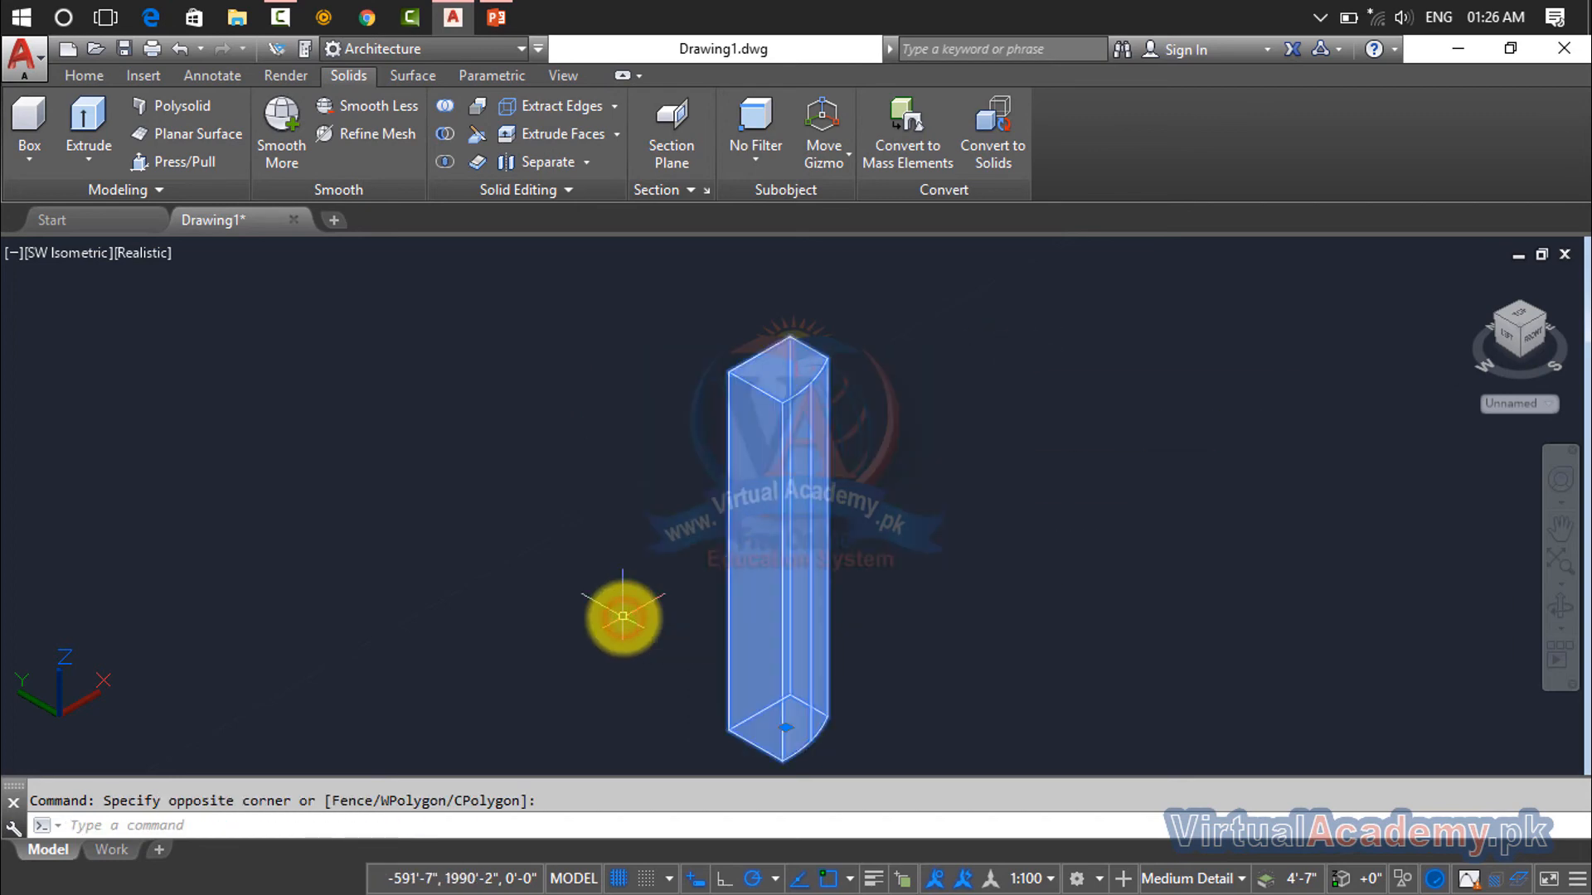
key(Delete)
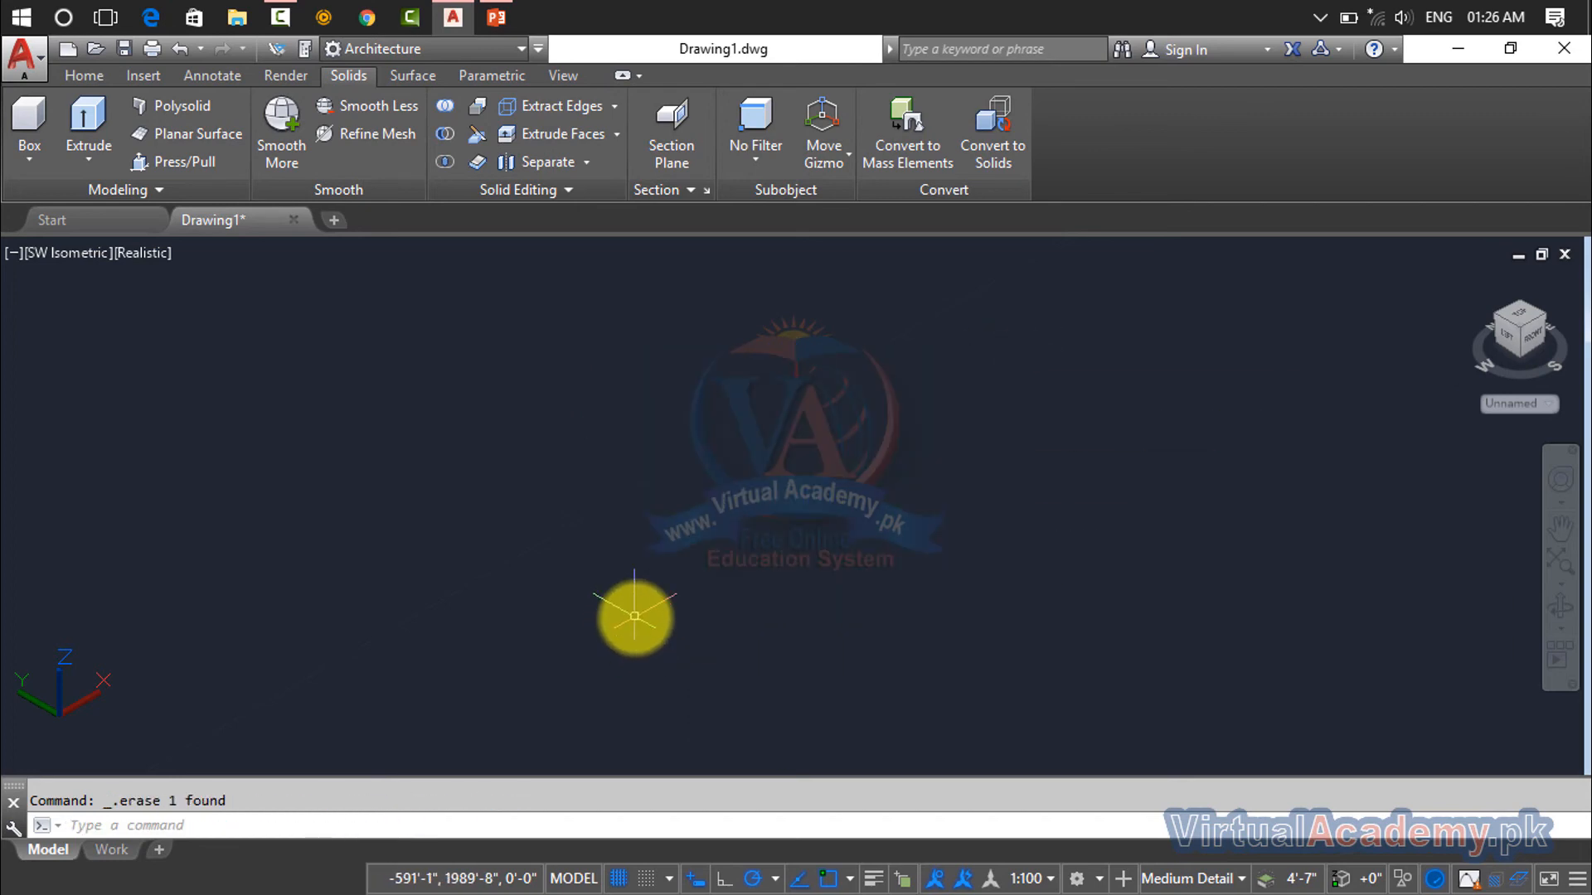